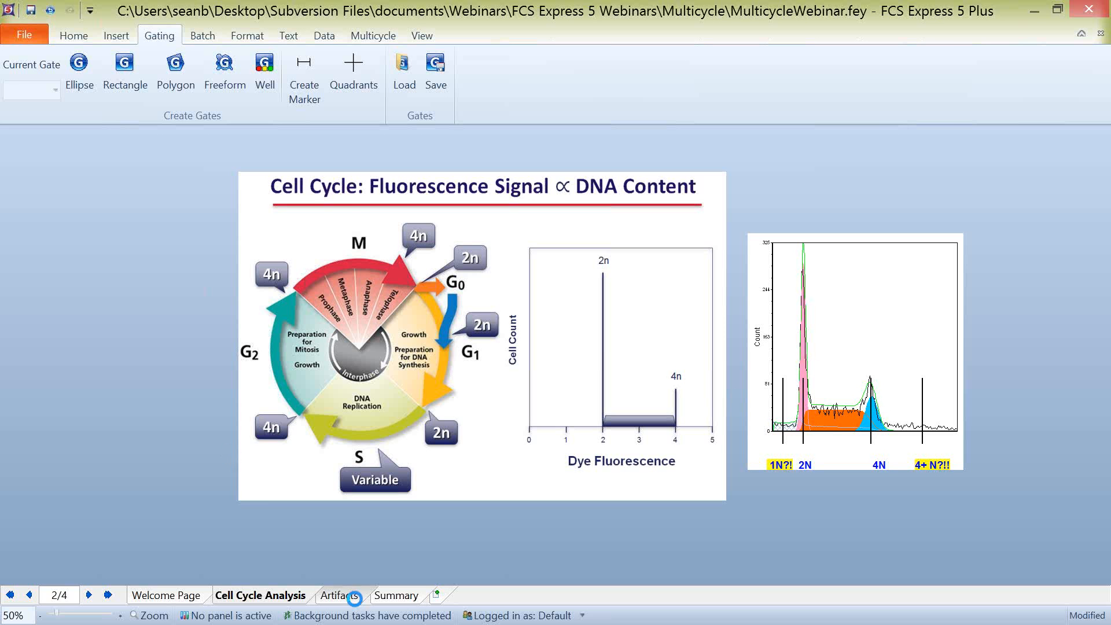
On the Artifacts page, apply the Scatter gate to the Flow Cytometry Data histogram and replace it with the Area vs Width gate
{"action": "left_click", "coordinate": [356, 598]}
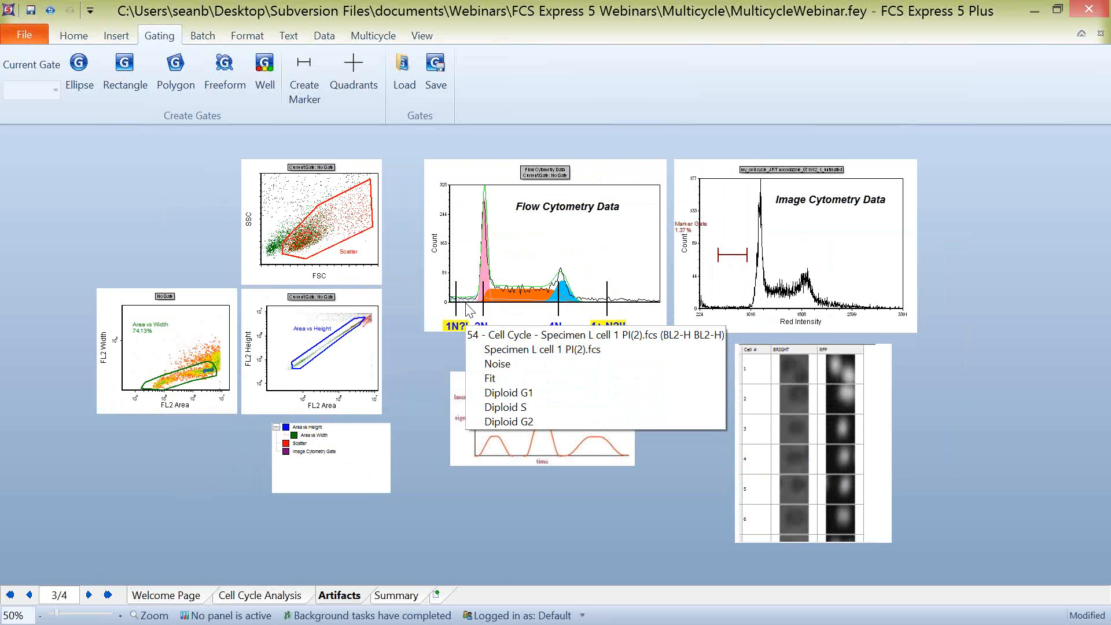
{"action": "left_click", "coordinate": [330, 230]}
{"action": "left_click", "coordinate": [509, 235], "text": "shift"}
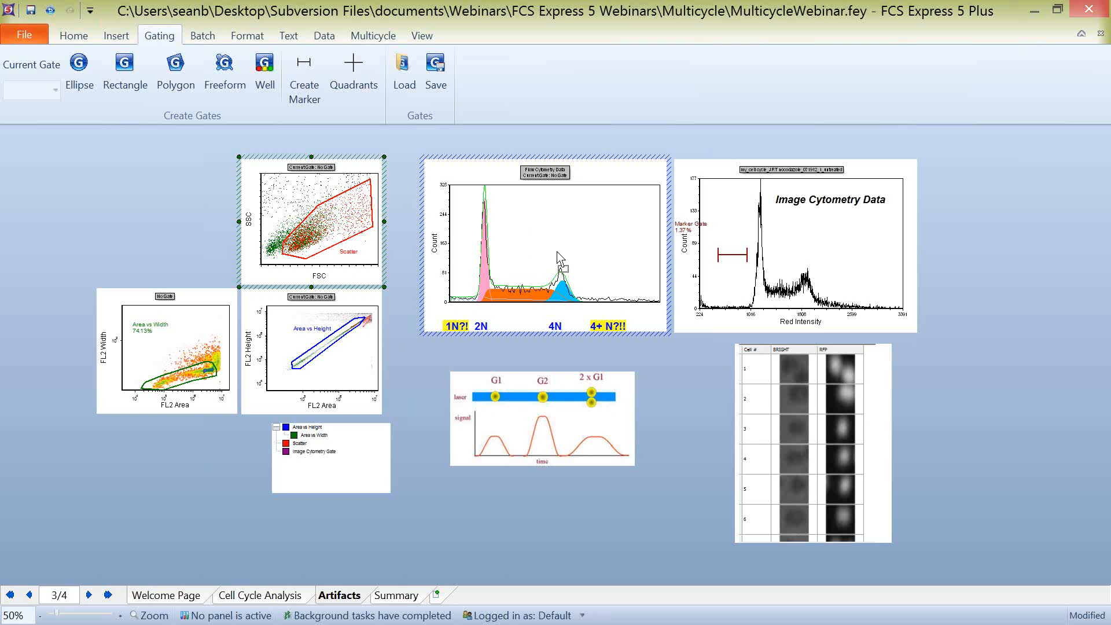
{"action": "left_click_drag", "start_coordinate": [556, 251], "coordinate": [556, 253]}
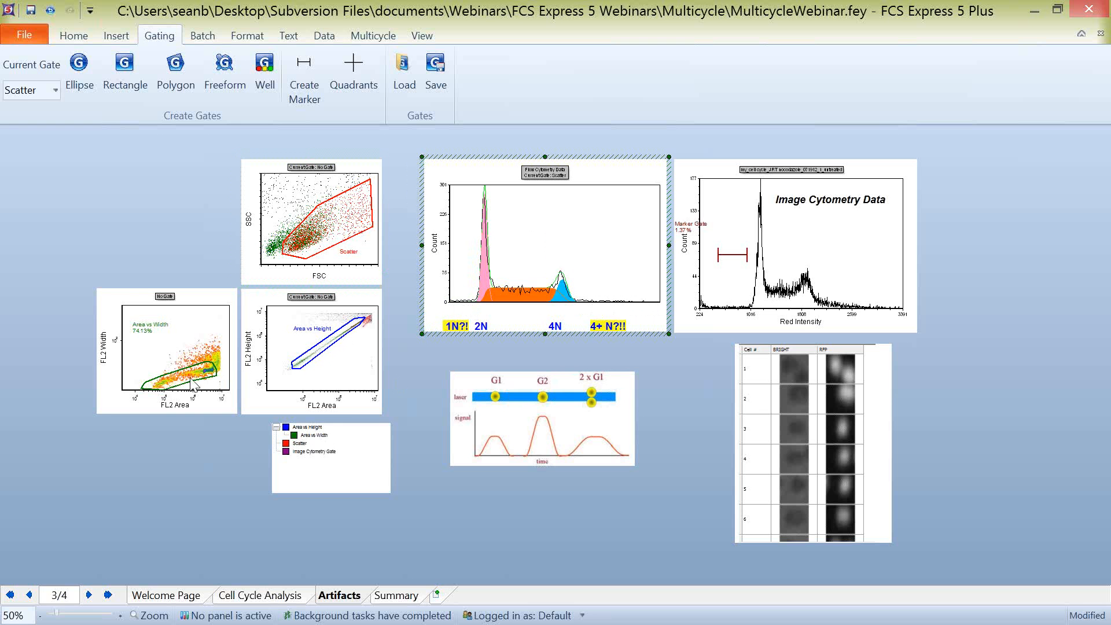
{"action": "mouse_move", "coordinate": [191, 381]}
{"action": "left_mouse_down"}
{"action": "mouse_move", "coordinate": [515, 269]}
{"action": "mouse_move", "coordinate": [601, 309]}
{"action": "left_mouse_up"}
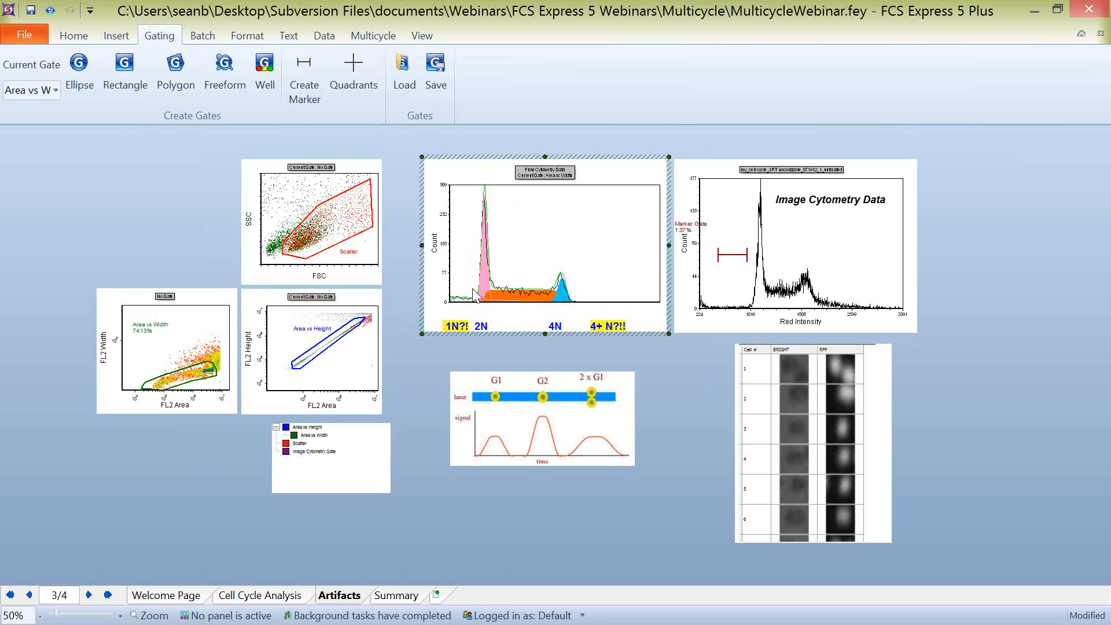
Nest the Area vs Height gate, with its Area vs Width child, under the Scatter gate in the gate hierarchy
{"action": "left_click", "coordinate": [285, 428]}
{"action": "left_click", "coordinate": [300, 444], "text": "ctrl"}
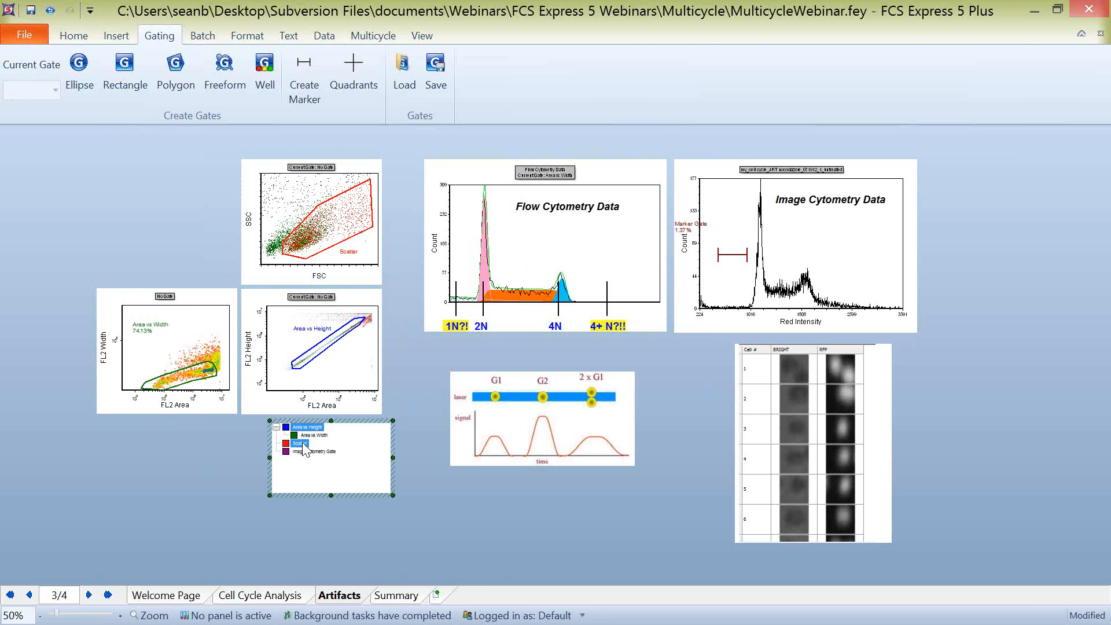
{"action": "left_click_drag", "start_coordinate": [302, 444], "coordinate": [302, 445]}
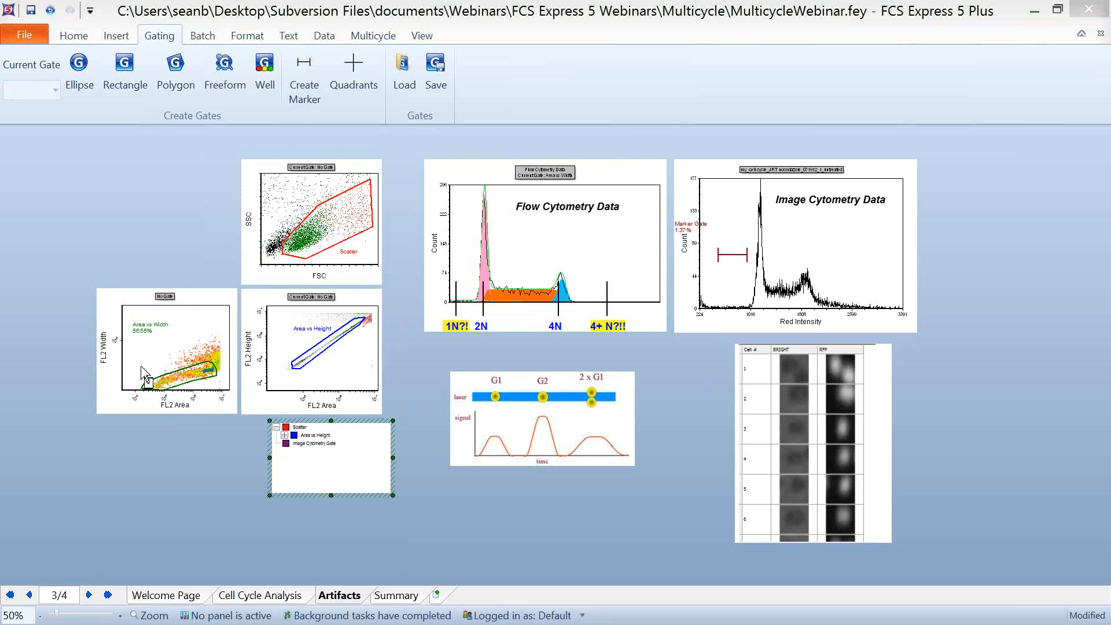
Shift the marker gate to lower Red Intensity on the image cytometry histogram and apply the Image Cytometry gate to the cell image grid
{"action": "left_click", "coordinate": [840, 250]}
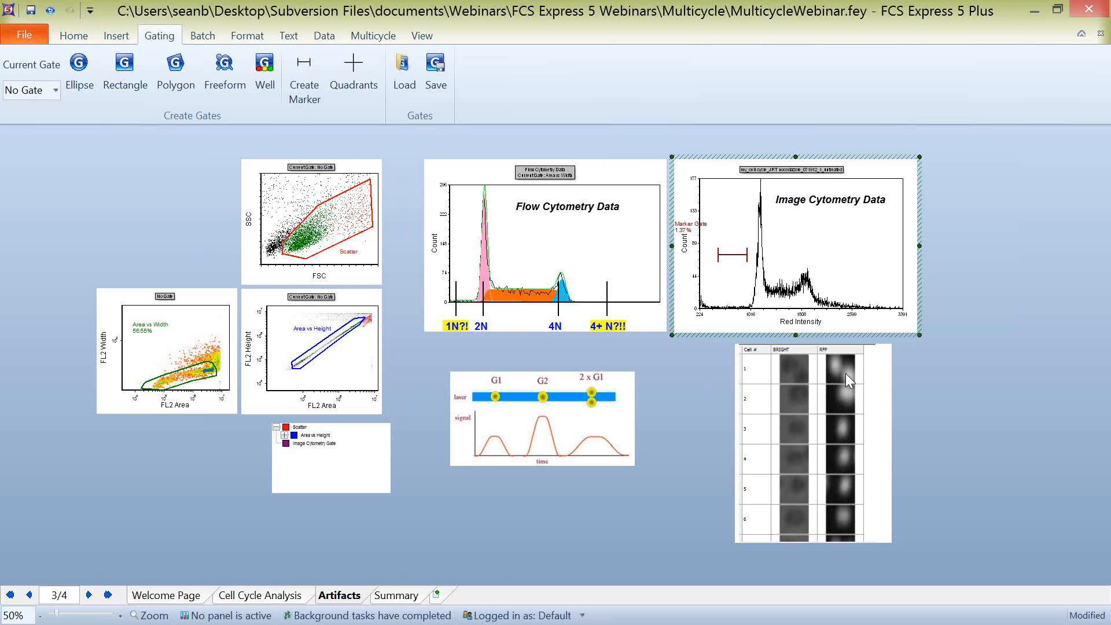
{"action": "left_click", "coordinate": [870, 377]}
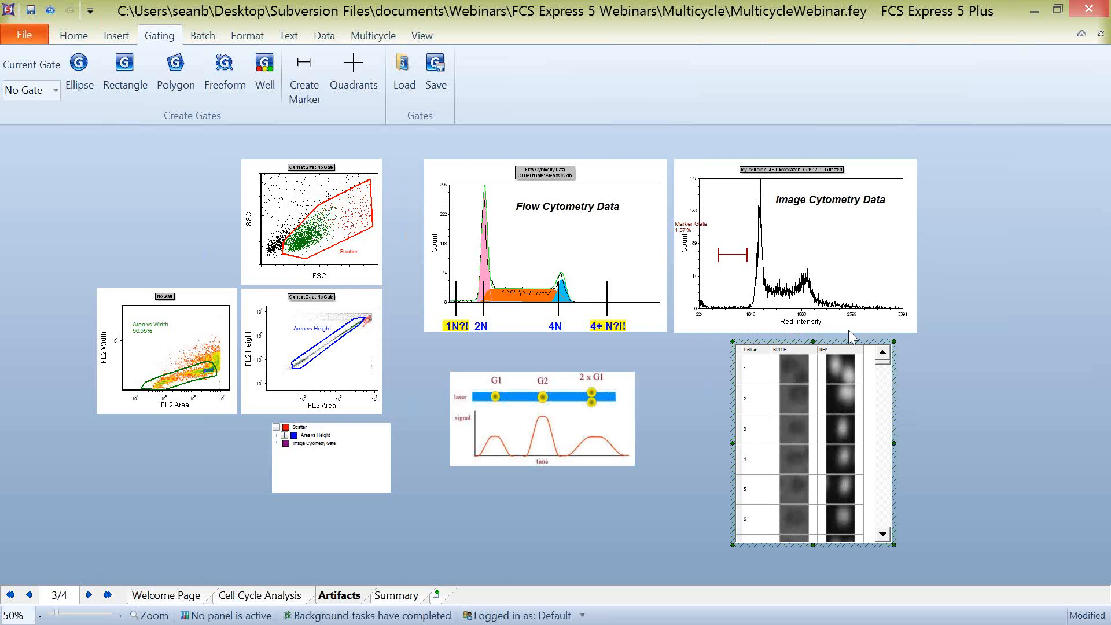
{"action": "mouse_move", "coordinate": [882, 363]}
{"action": "left_mouse_down"}
{"action": "mouse_move", "coordinate": [886, 439]}
{"action": "mouse_move", "coordinate": [889, 358]}
{"action": "left_mouse_up"}
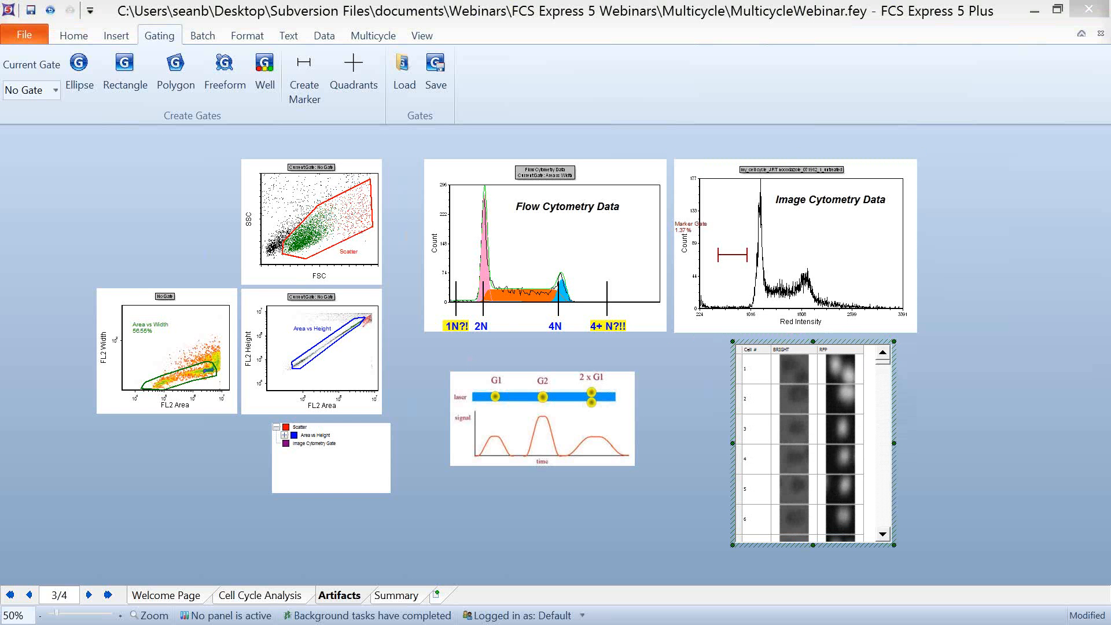
{"action": "left_click", "coordinate": [730, 260]}
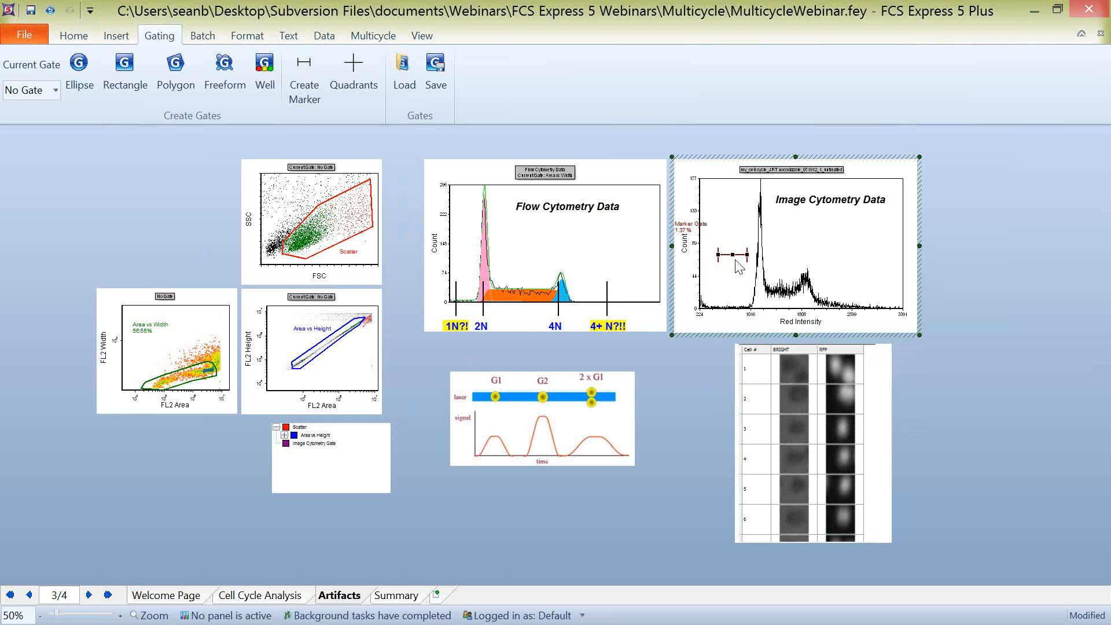
{"action": "left_click_drag", "start_coordinate": [733, 256], "coordinate": [723, 258]}
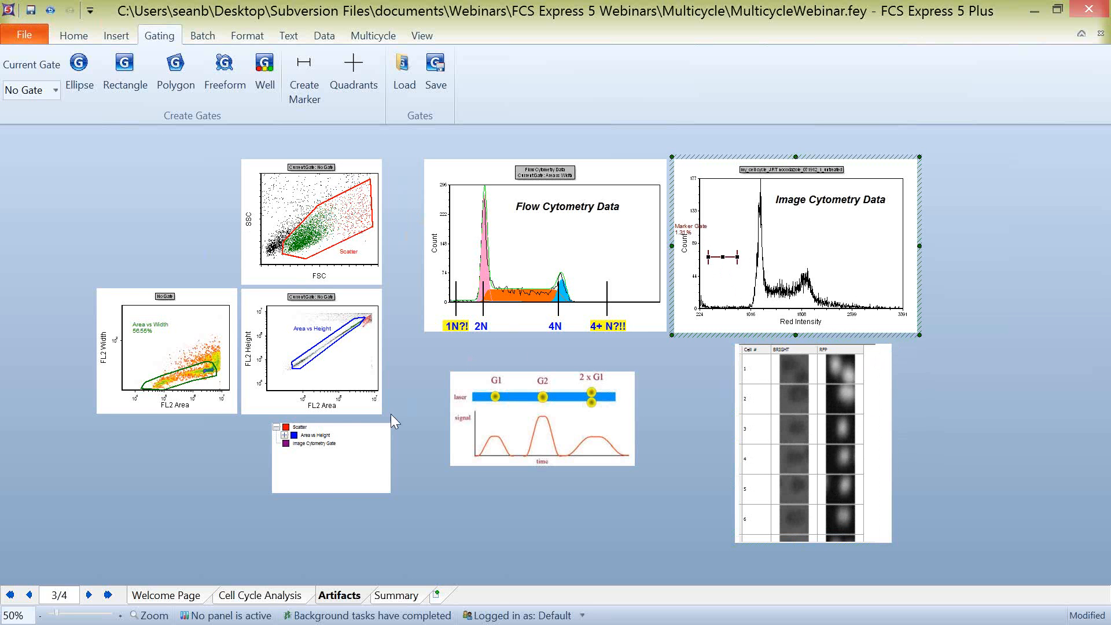
{"action": "left_click", "coordinate": [298, 443]}
{"action": "left_click_drag", "start_coordinate": [298, 443], "coordinate": [829, 397]}
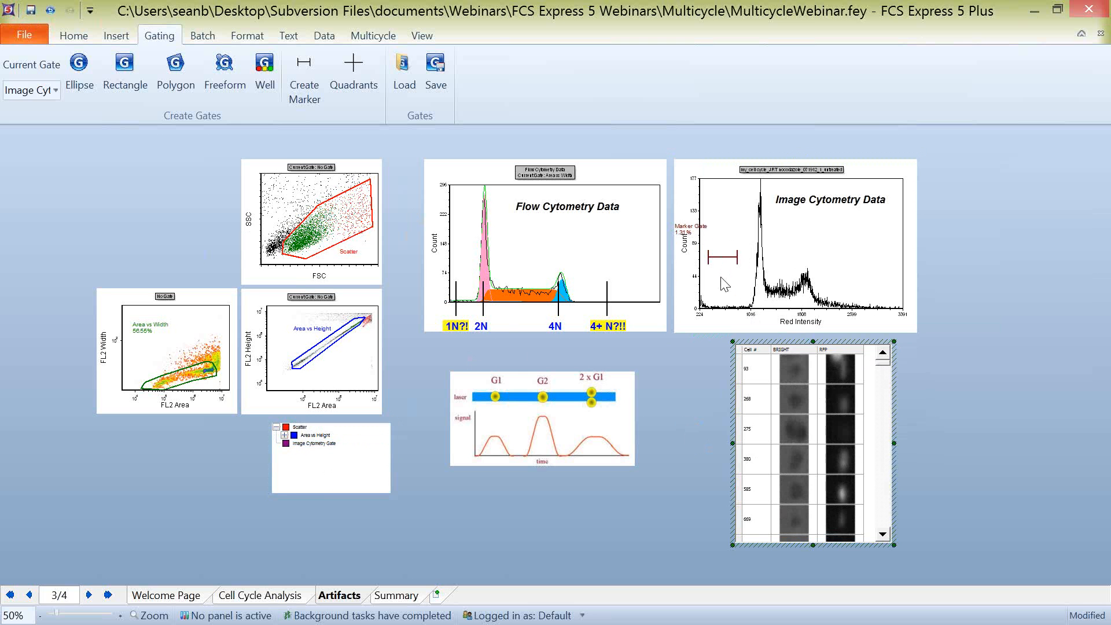
Move the marker gate to the lowest end of the Red Intensity axis and look through the gated cell images
{"action": "left_click_drag", "start_coordinate": [721, 261], "coordinate": [712, 259]}
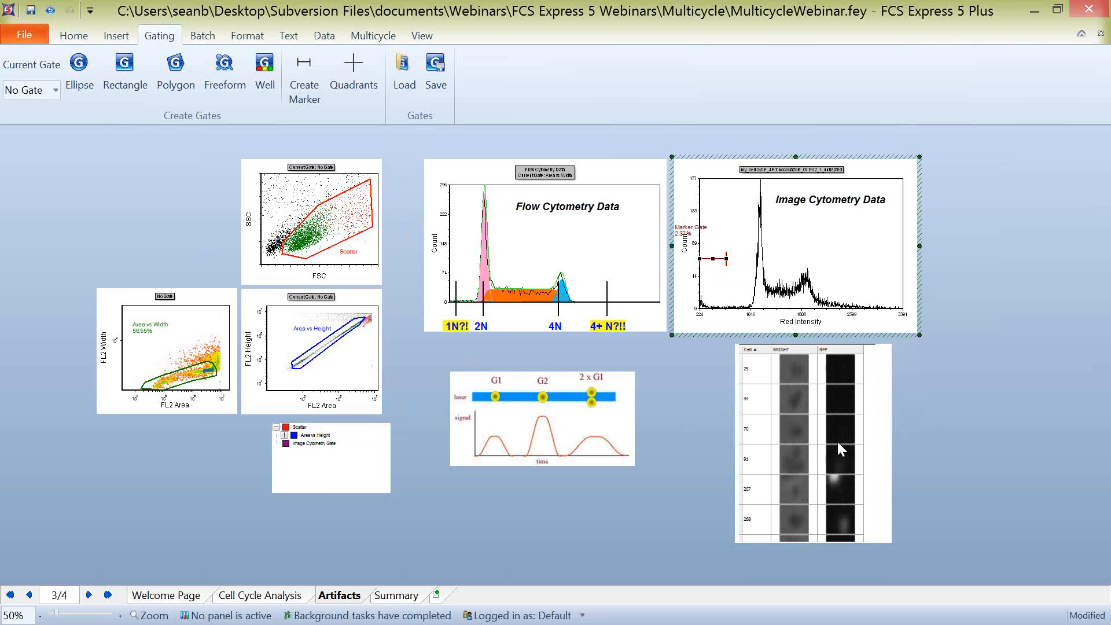
{"action": "left_click", "coordinate": [840, 478]}
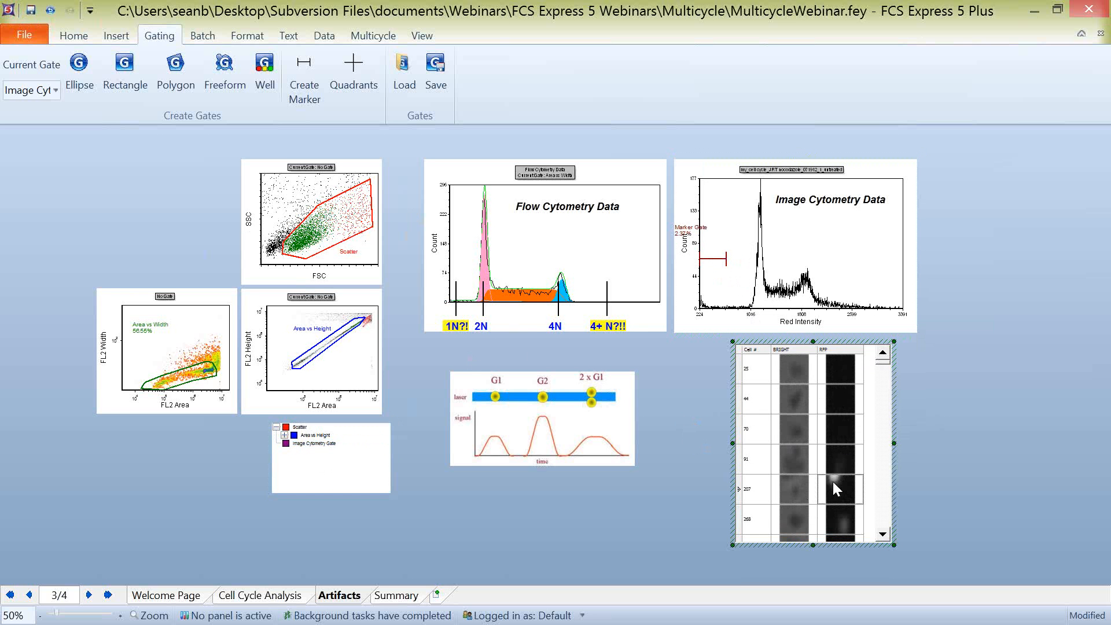
{"action": "scroll", "coordinate": [858, 460], "scroll_direction": "down", "scroll_amount": 3}
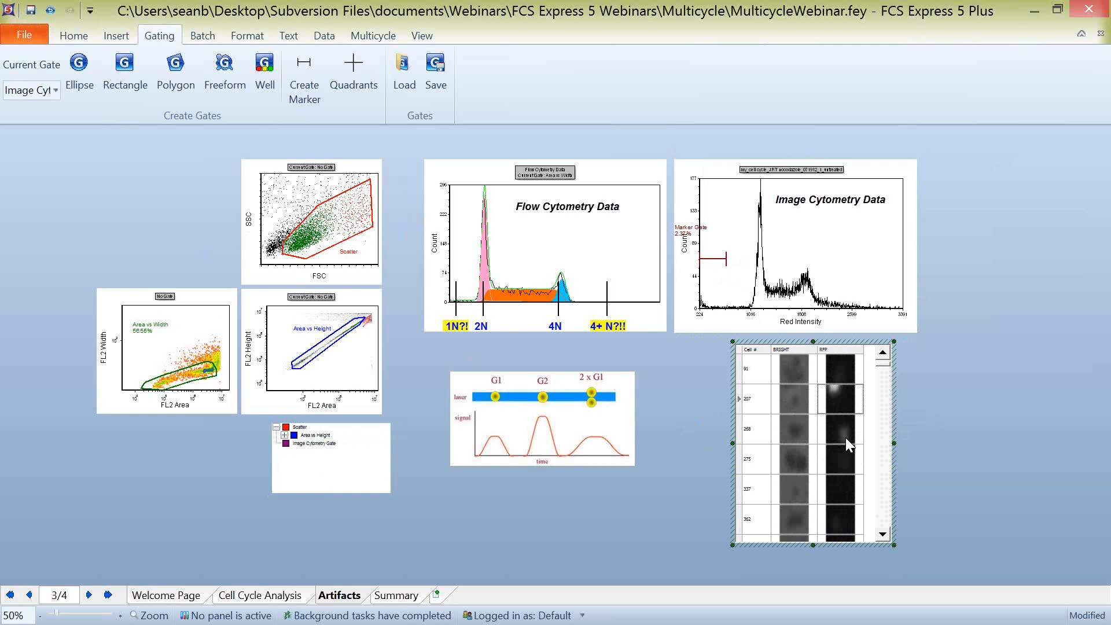
Move the marker gate past the second peak to high Red Intensity and browse the gated cell images
{"action": "left_click", "coordinate": [713, 258]}
{"action": "left_click_drag", "start_coordinate": [713, 258], "coordinate": [864, 269]}
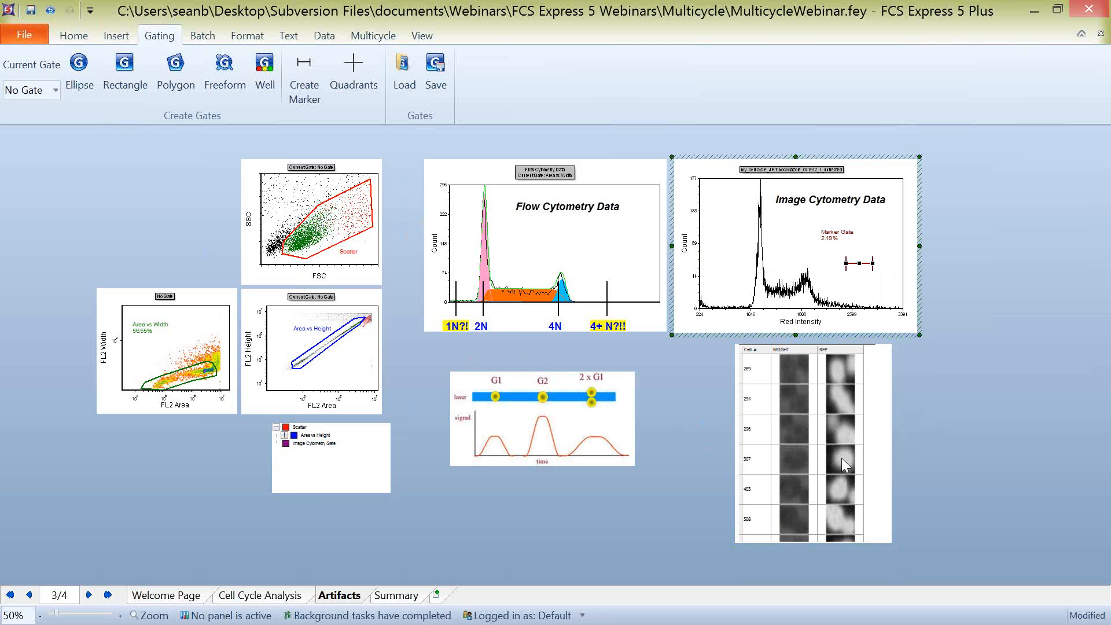
{"action": "left_click", "coordinate": [881, 389]}
{"action": "left_click_drag", "start_coordinate": [883, 362], "coordinate": [887, 372]}
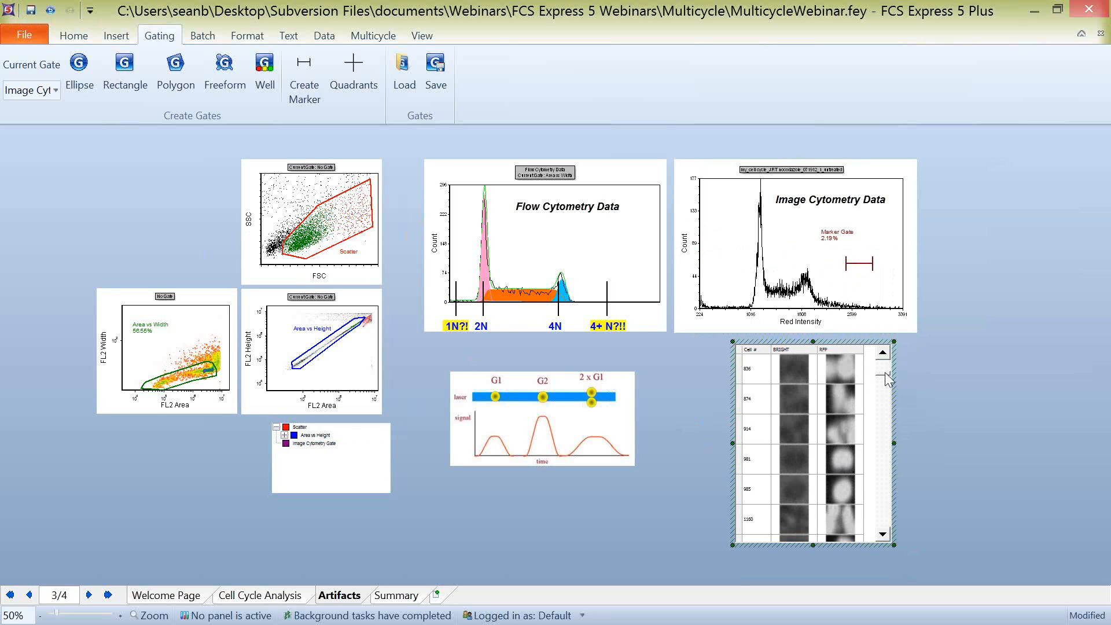
{"action": "left_click_drag", "start_coordinate": [885, 372], "coordinate": [888, 394]}
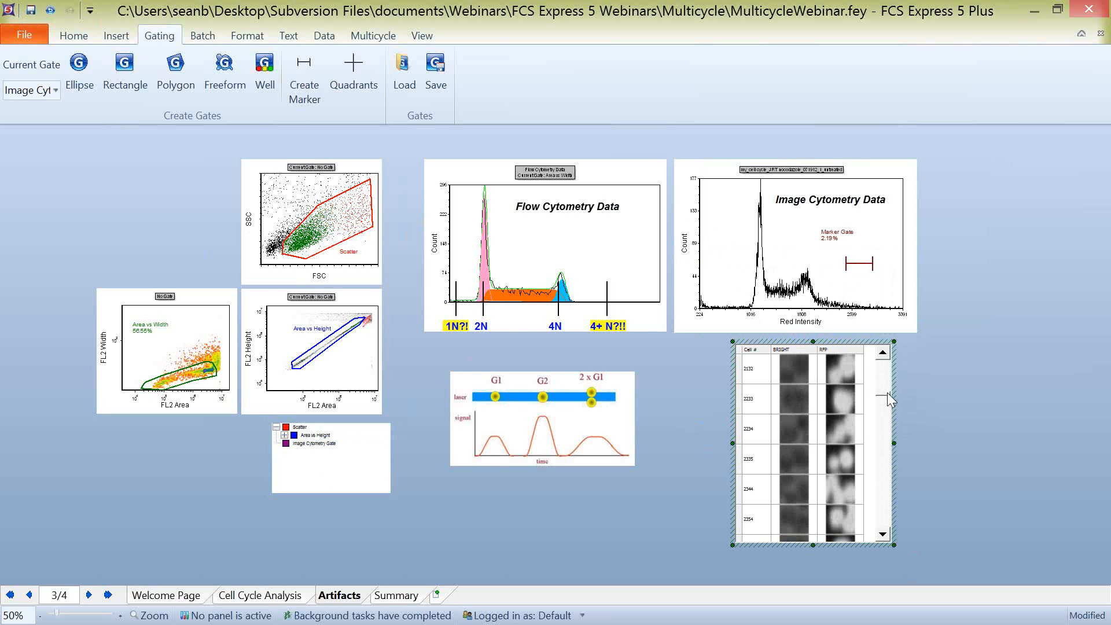
Stretch the marker gate across both peaks of the image cytometry histogram and view the gated cells from the start of the grid
{"action": "left_click", "coordinate": [863, 264]}
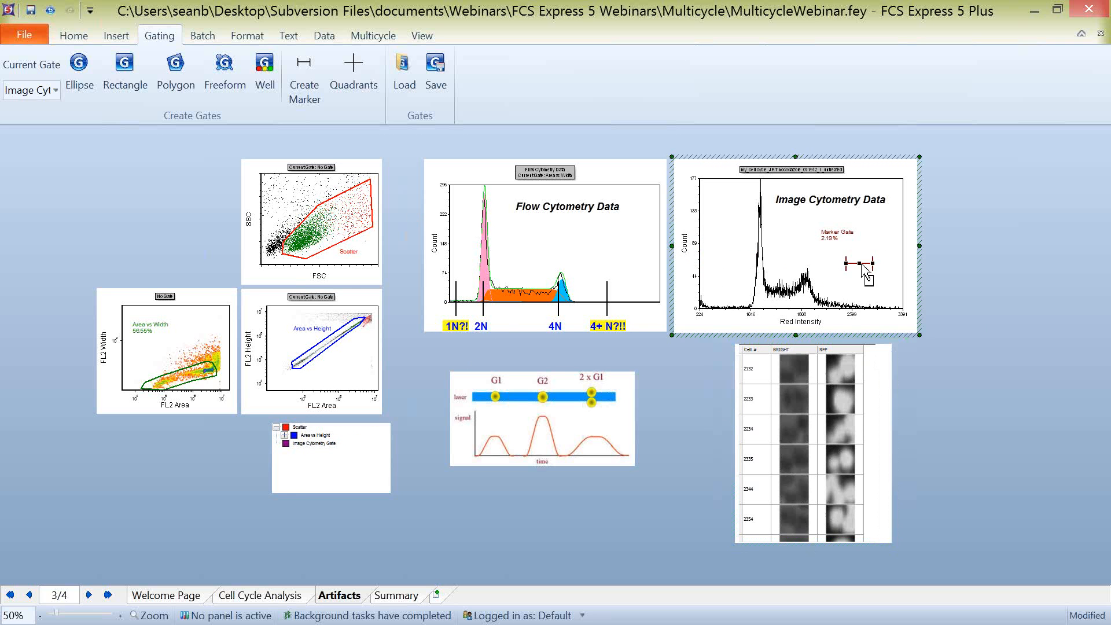
{"action": "left_click_drag", "start_coordinate": [846, 263], "coordinate": [744, 267]}
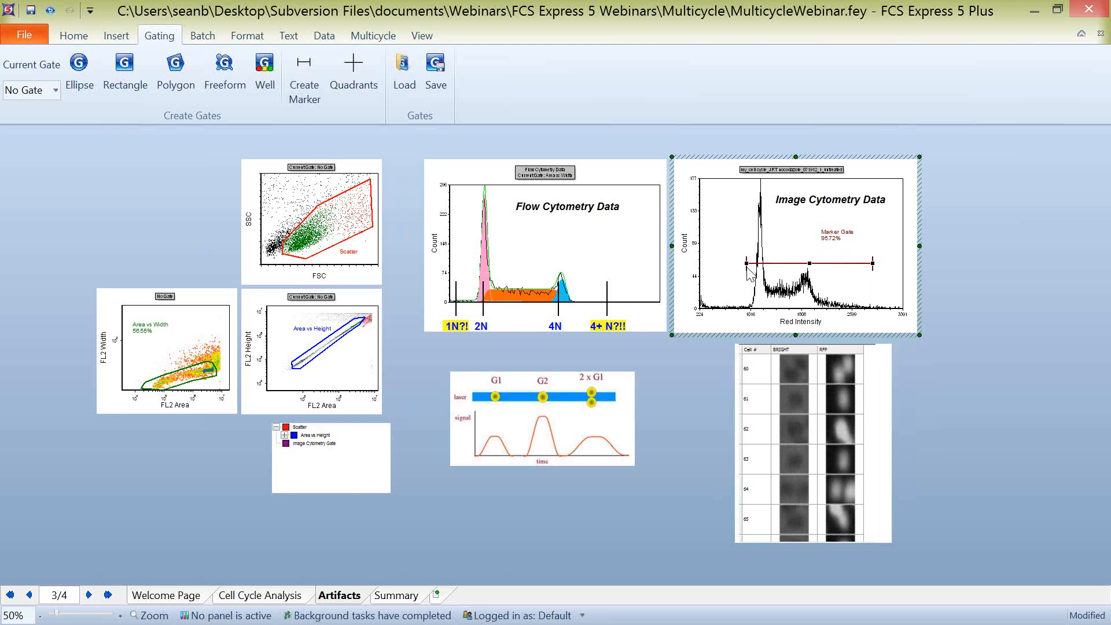
{"action": "left_click_drag", "start_coordinate": [872, 263], "coordinate": [818, 264]}
{"action": "left_click", "coordinate": [838, 346]}
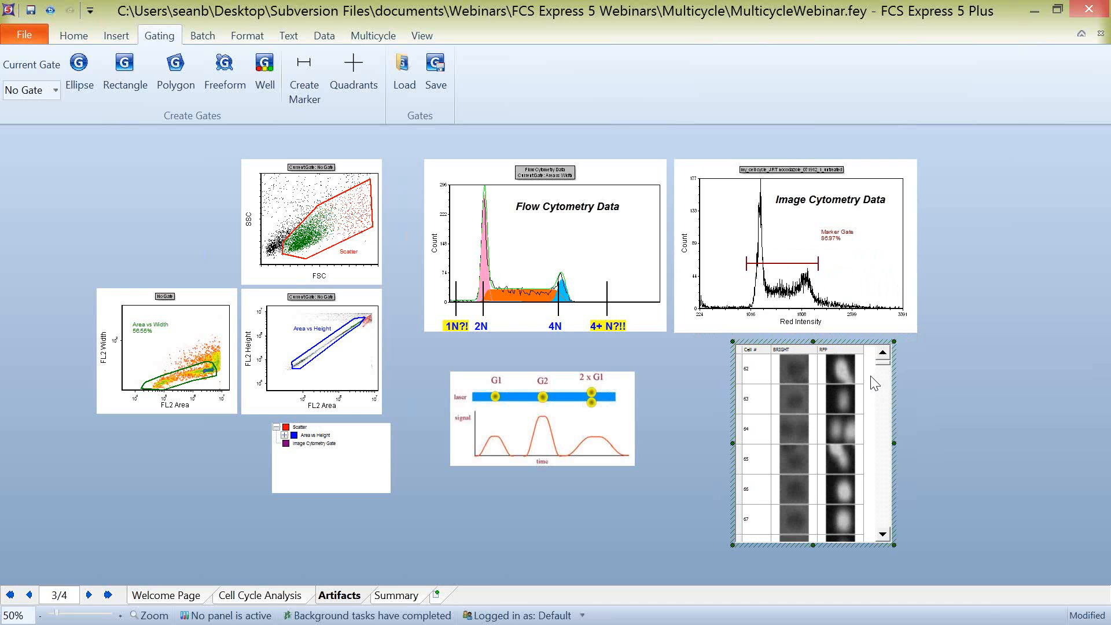
{"action": "mouse_move", "coordinate": [886, 363]}
{"action": "left_mouse_down"}
{"action": "mouse_move", "coordinate": [887, 375]}
{"action": "mouse_move", "coordinate": [875, 363]}
{"action": "mouse_move", "coordinate": [884, 349]}
{"action": "left_mouse_up"}
{"action": "left_click", "coordinate": [884, 349]}
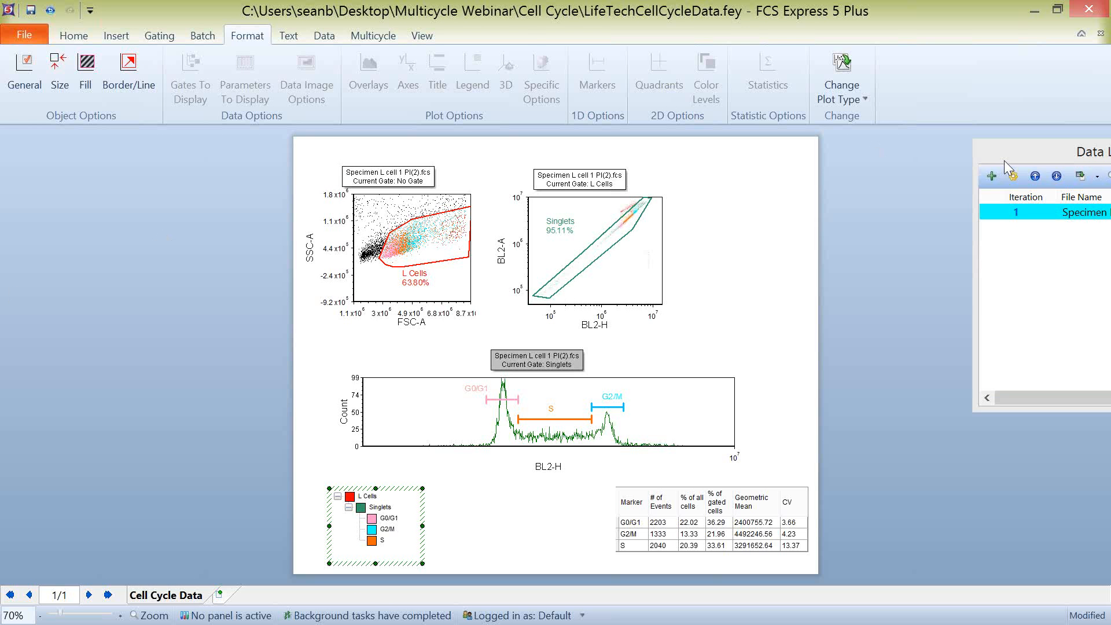
Place the Data List beside the page and add a new page to the cell cycle layout
{"action": "left_click_drag", "start_coordinate": [1004, 151], "coordinate": [918, 152]}
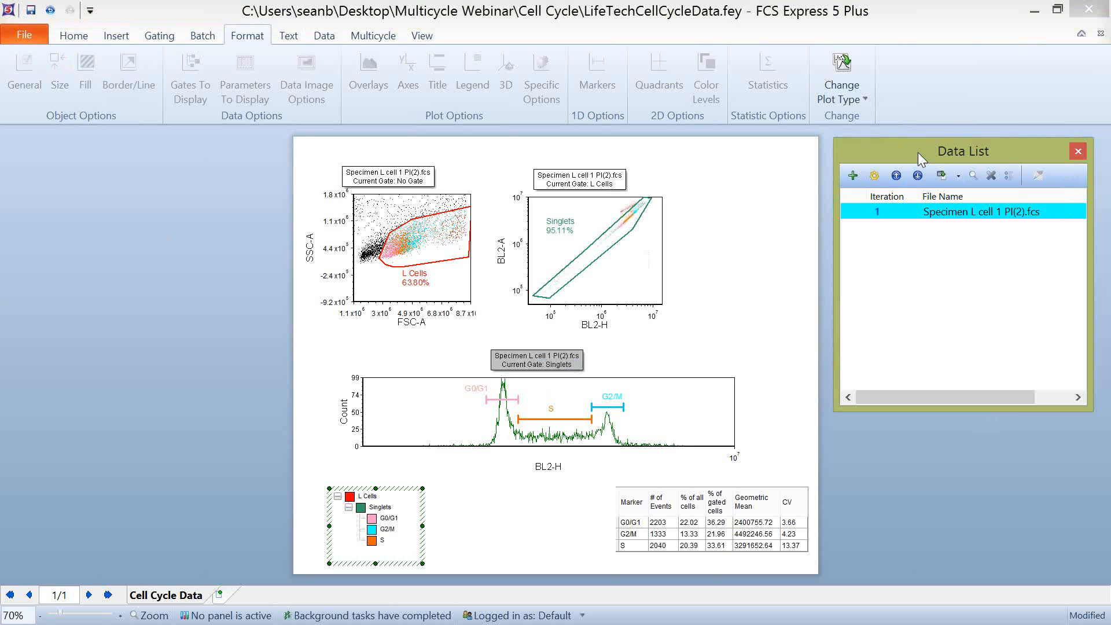
{"action": "left_click", "coordinate": [263, 349]}
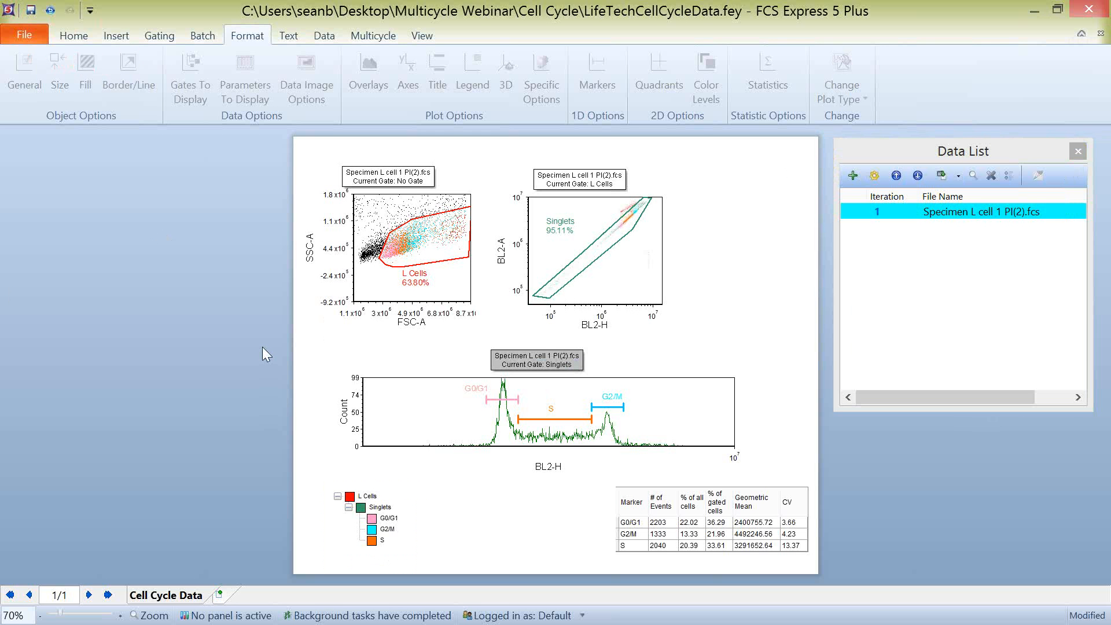
{"action": "left_click", "coordinate": [219, 595]}
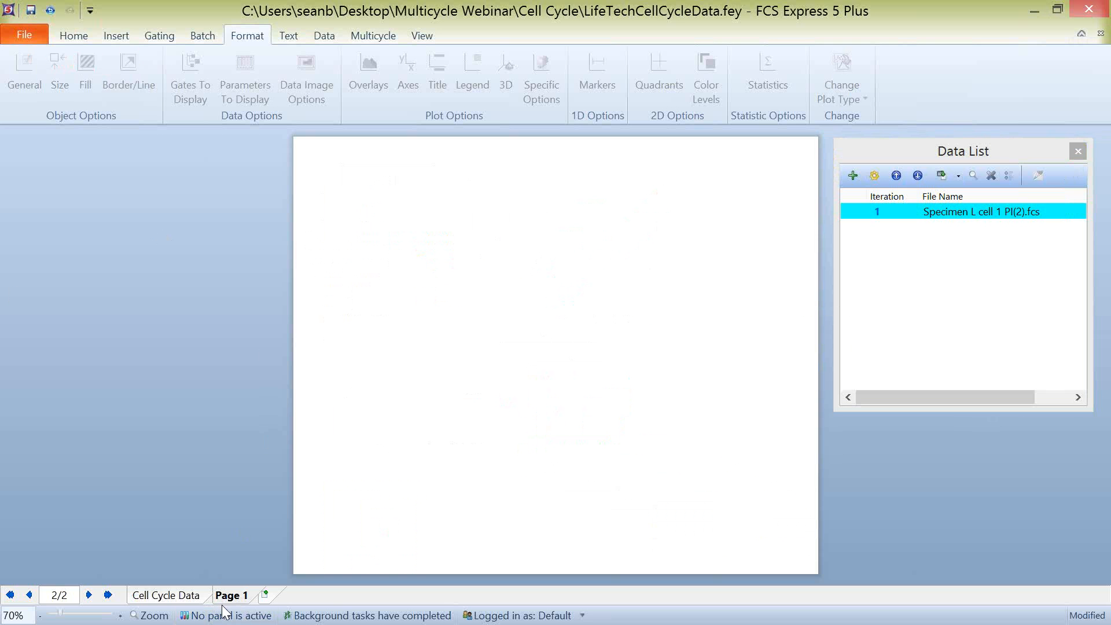
Insert a Multicycle DNA plot across the upper part of the new page, using BL2-A as the DNA parameter
{"action": "left_click", "coordinate": [120, 39]}
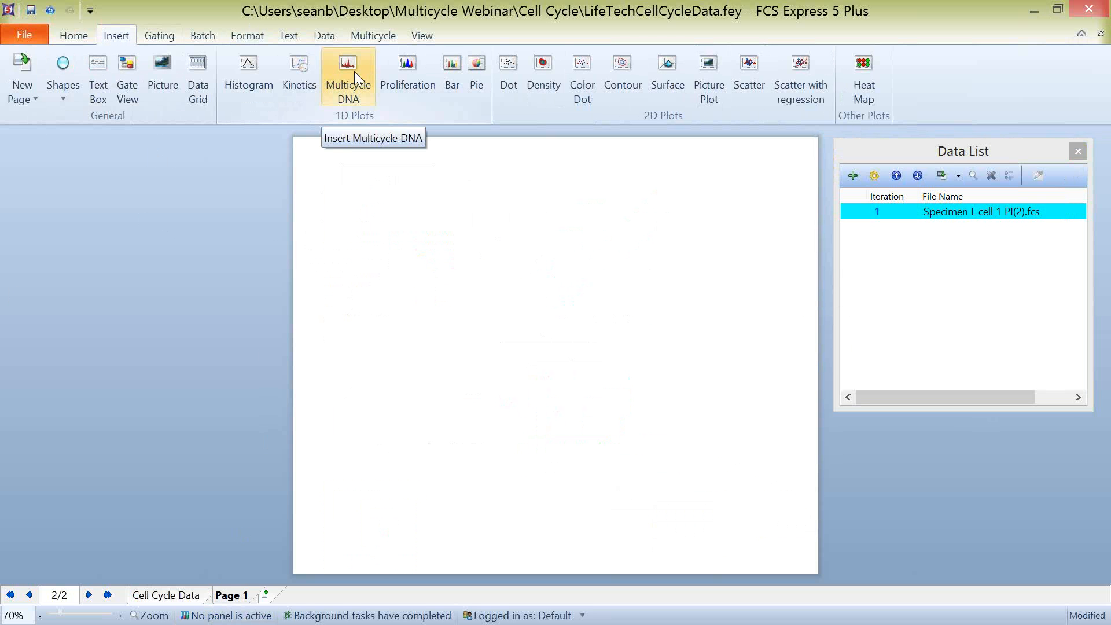
{"action": "left_click", "coordinate": [351, 92]}
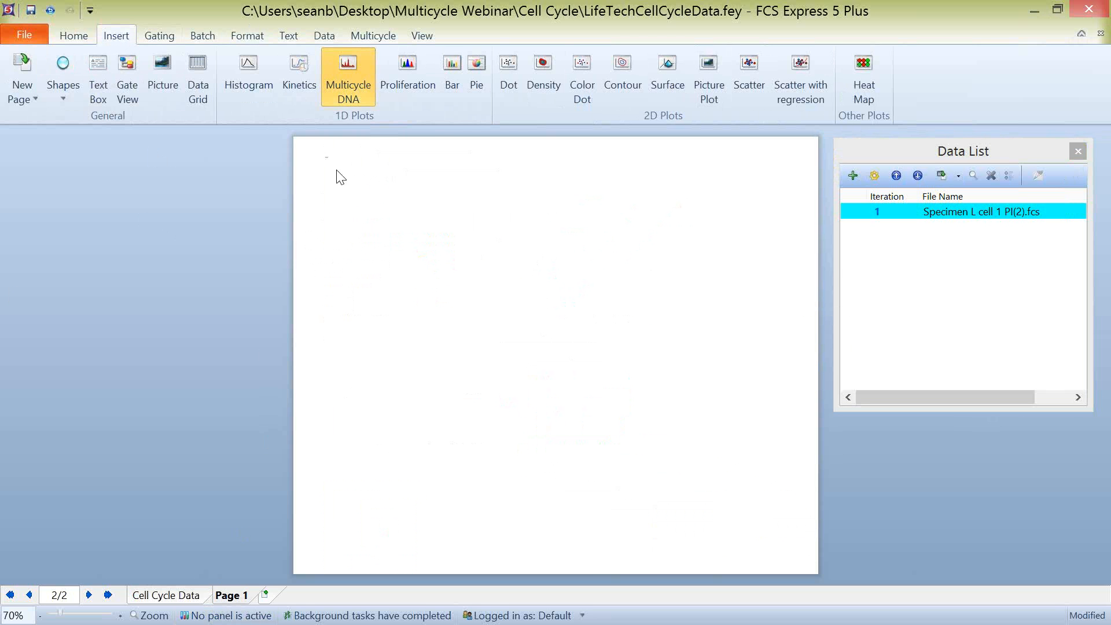
{"action": "left_click_drag", "start_coordinate": [325, 158], "coordinate": [770, 337]}
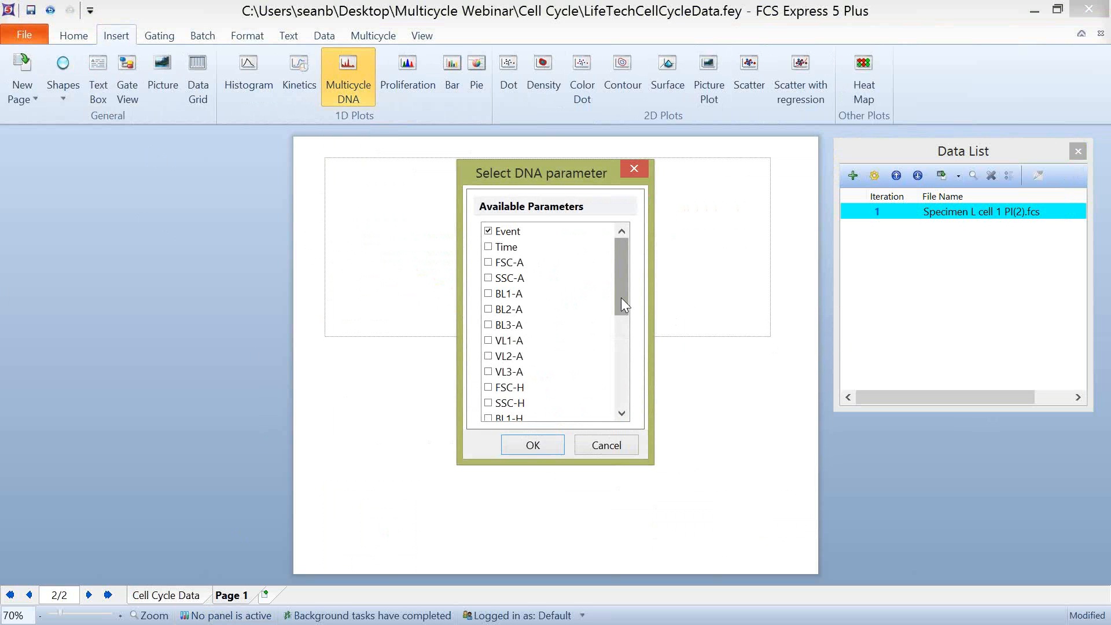
{"action": "left_click", "coordinate": [489, 312]}
{"action": "left_click", "coordinate": [488, 311]}
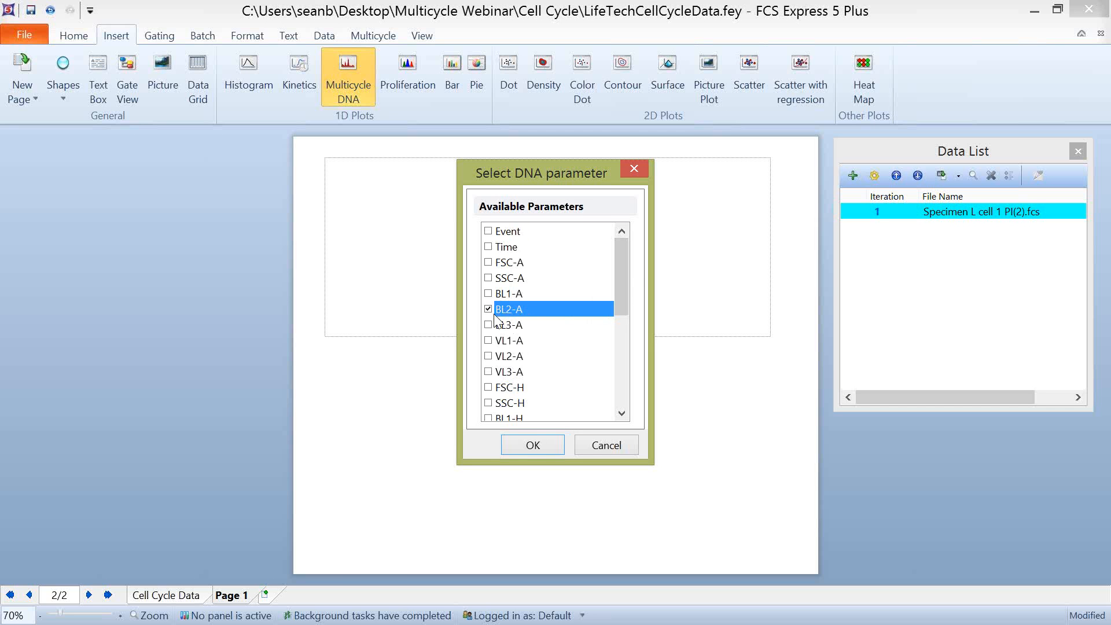
{"action": "left_click", "coordinate": [533, 445]}
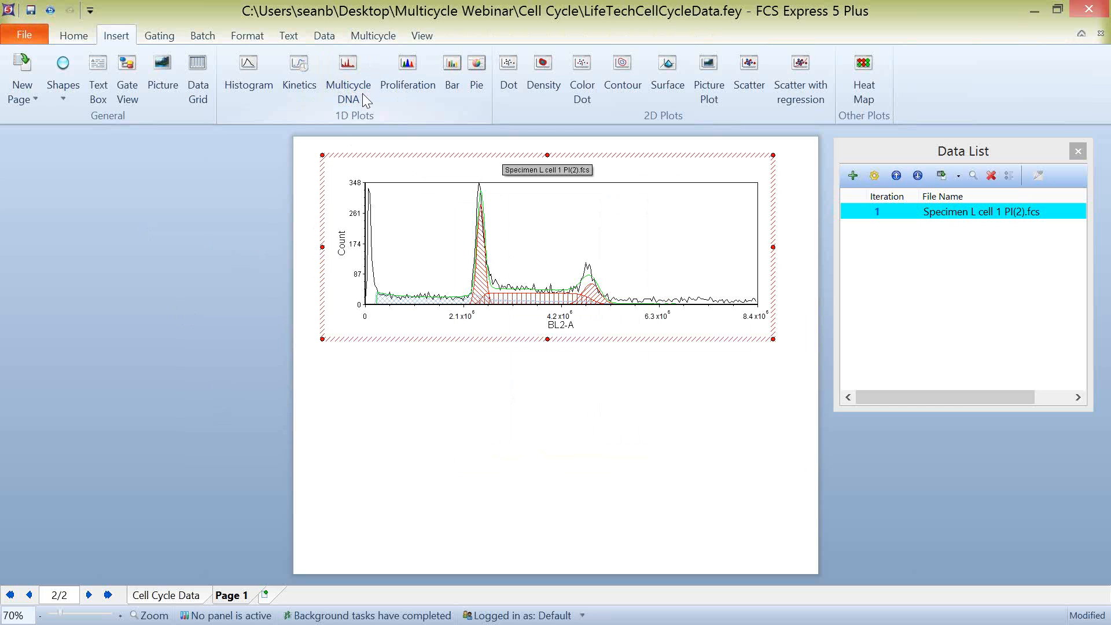
Open the overlay formatting options of the Multicycle DNA plot and move the dialog aside to uncover the histogram
{"action": "left_click", "coordinate": [372, 37]}
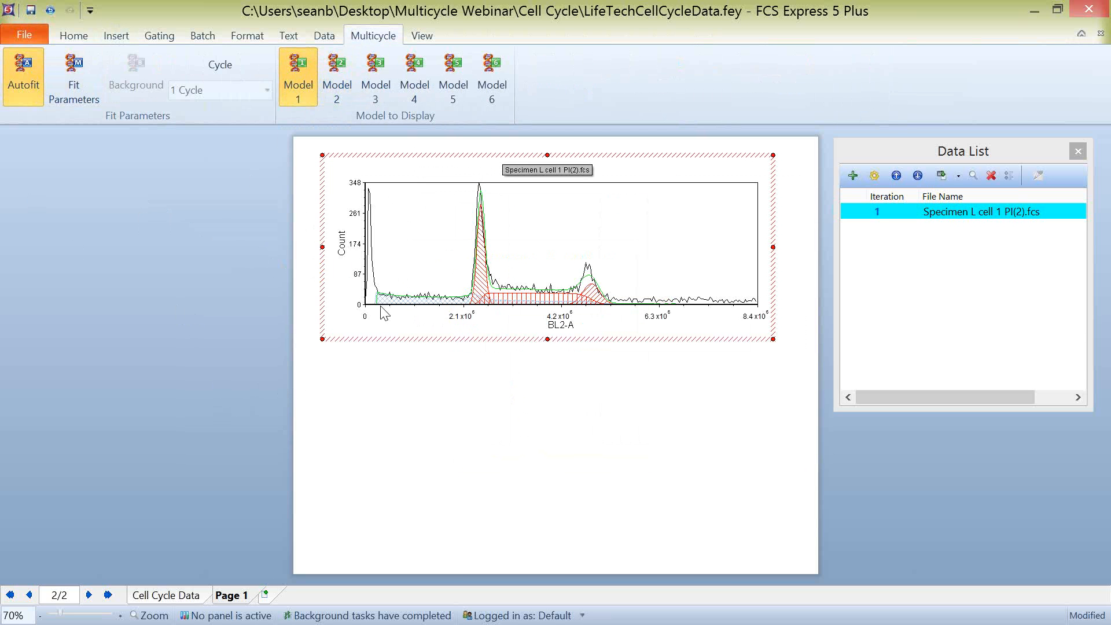
{"action": "mouse_move", "coordinate": [386, 306]}
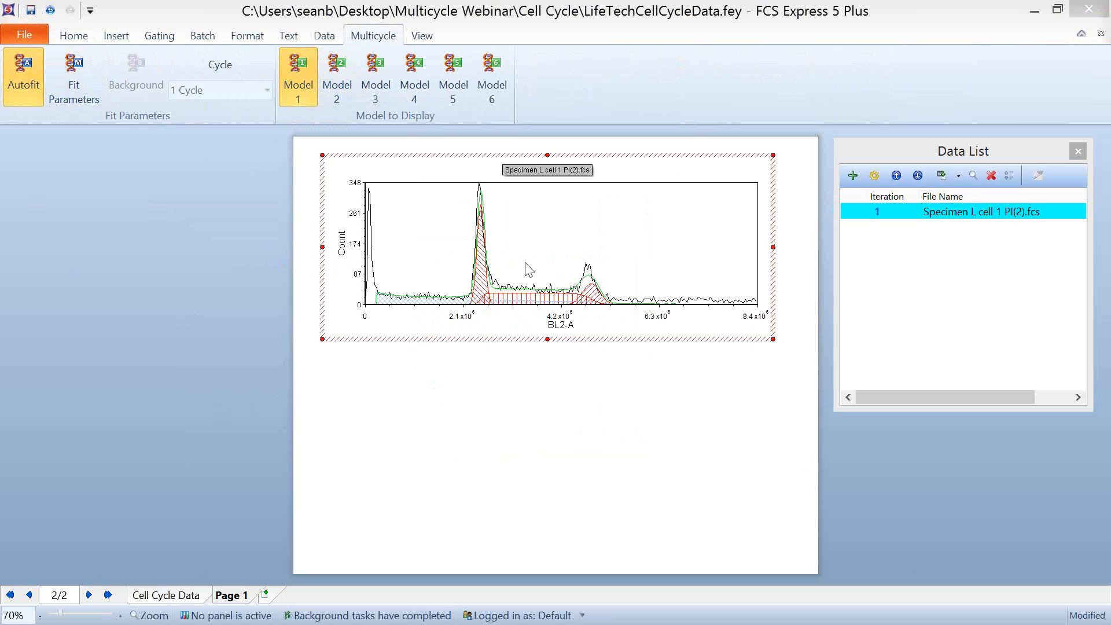
{"action": "right_click", "coordinate": [402, 265]}
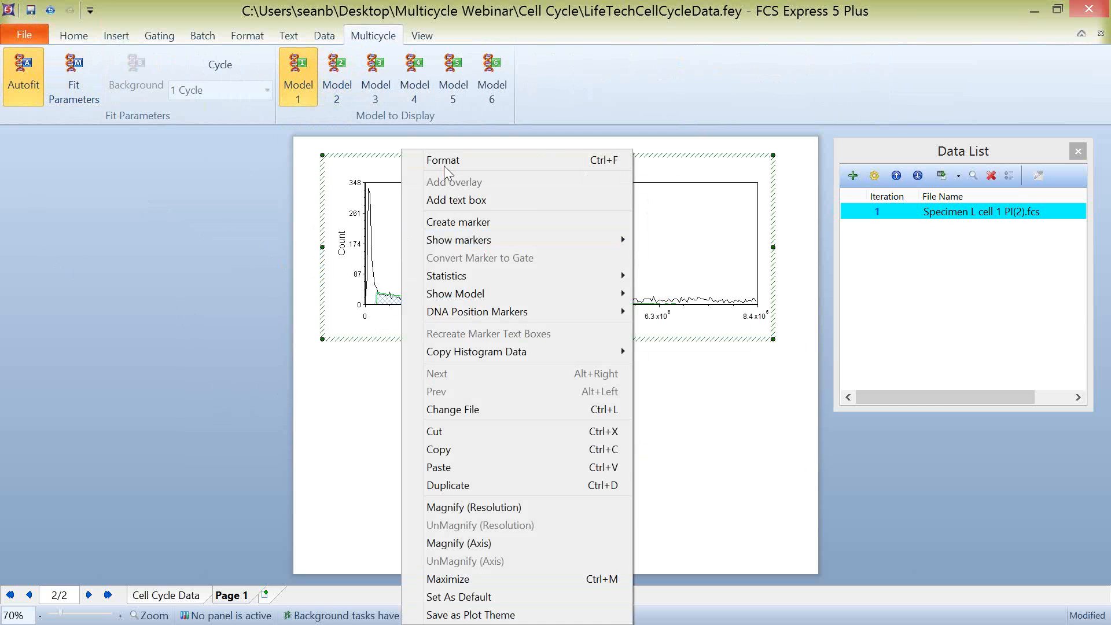
{"action": "left_click", "coordinate": [446, 161]}
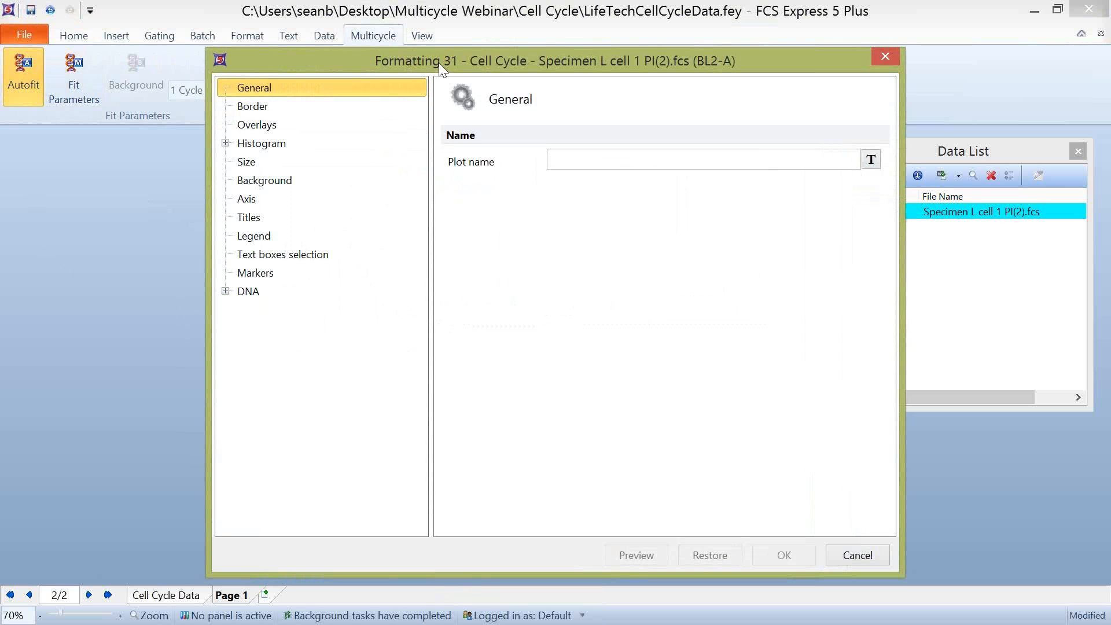
{"action": "left_click", "coordinate": [269, 127]}
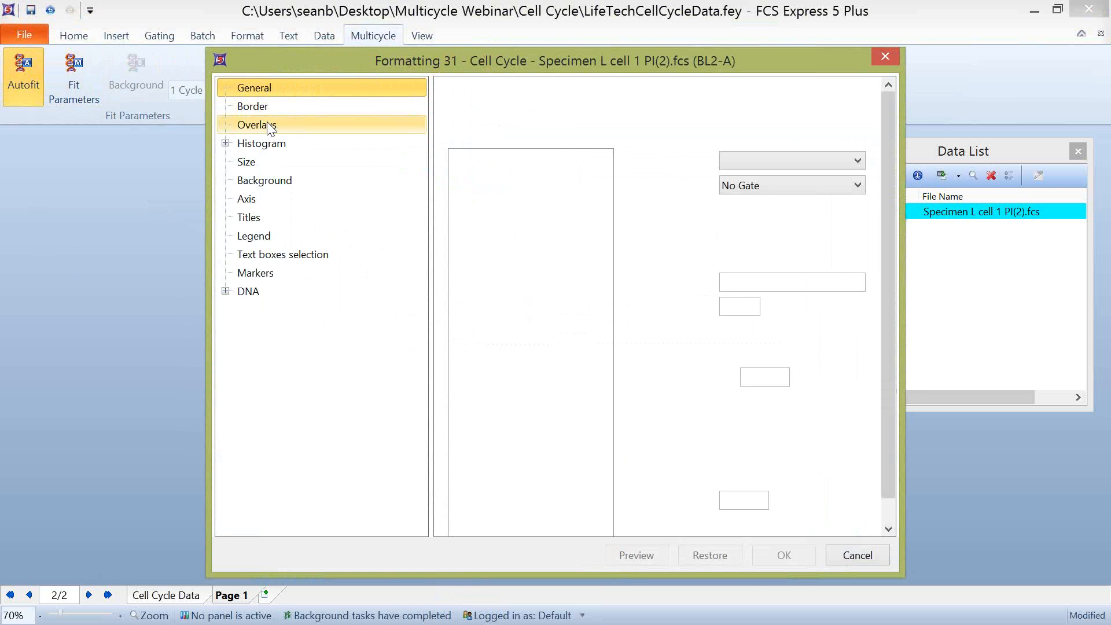
{"action": "left_click_drag", "start_coordinate": [512, 50], "coordinate": [192, 38]}
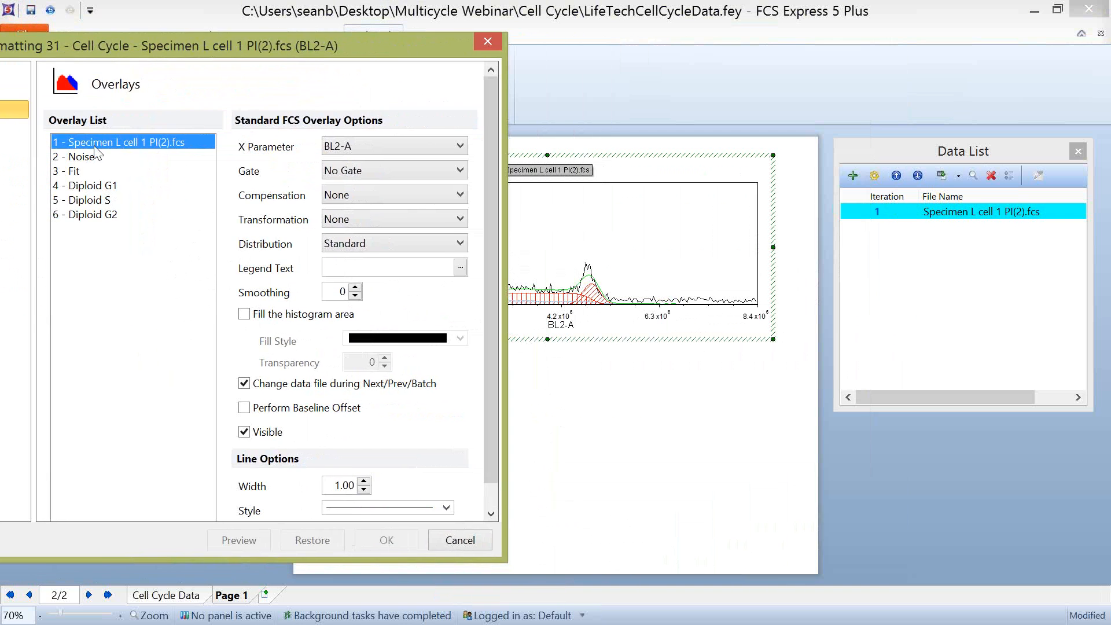
Review the settings of the Noise and Fit overlays against the histogram
{"action": "mouse_move", "coordinate": [92, 132]}
{"action": "left_mouse_down"}
{"action": "mouse_move", "coordinate": [88, 155]}
{"action": "mouse_move", "coordinate": [99, 130]}
{"action": "left_mouse_up"}
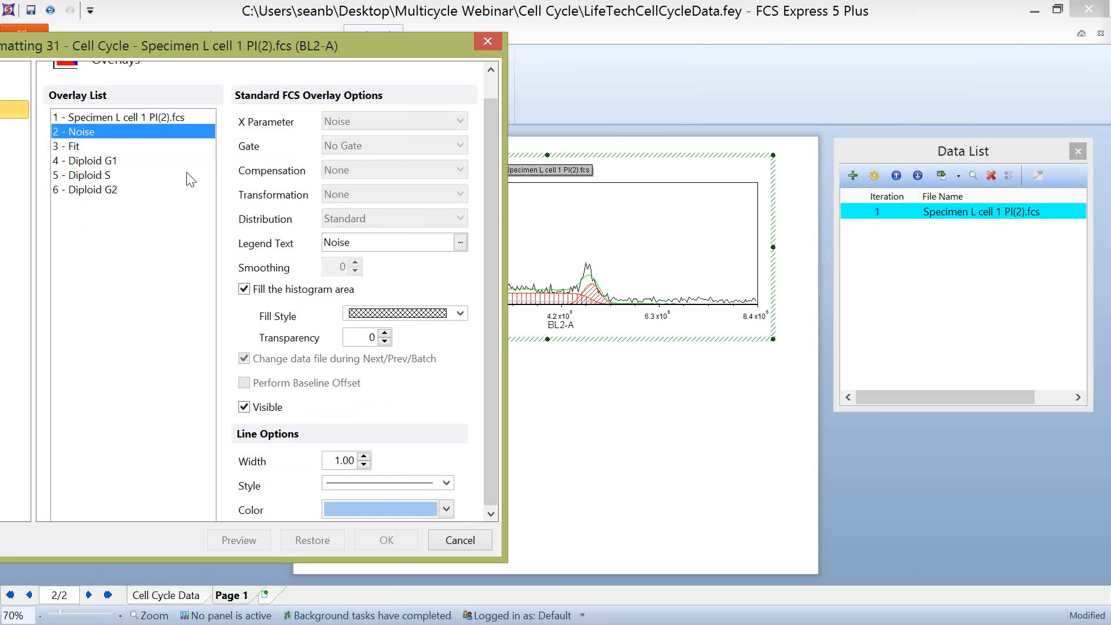
{"action": "left_click_drag", "start_coordinate": [492, 341], "coordinate": [505, 373]}
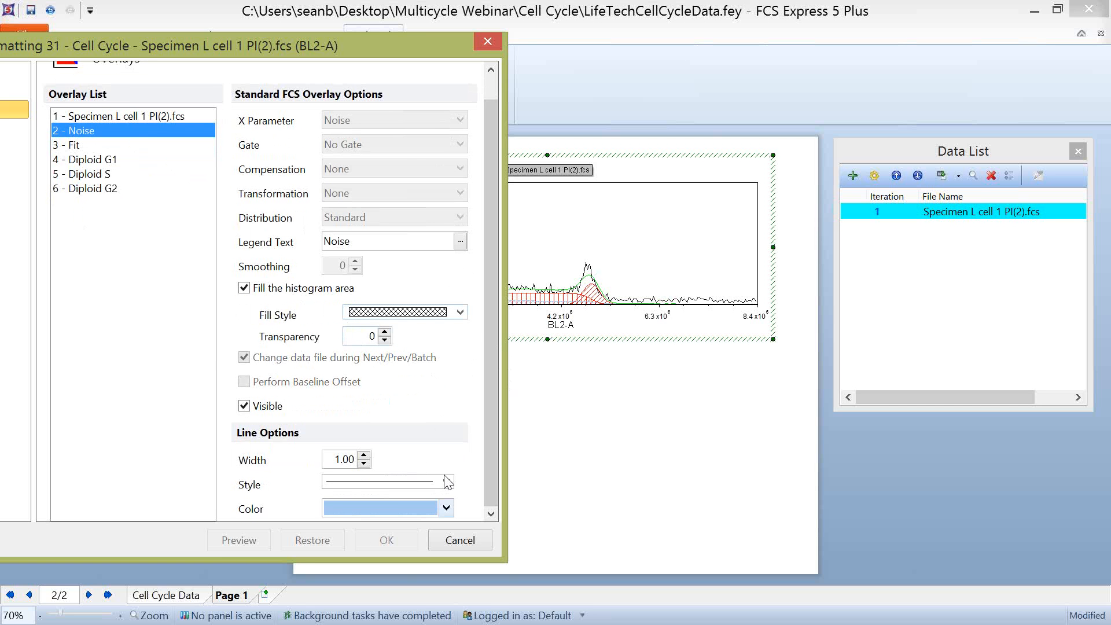
{"action": "left_click_drag", "start_coordinate": [507, 417], "coordinate": [386, 416]}
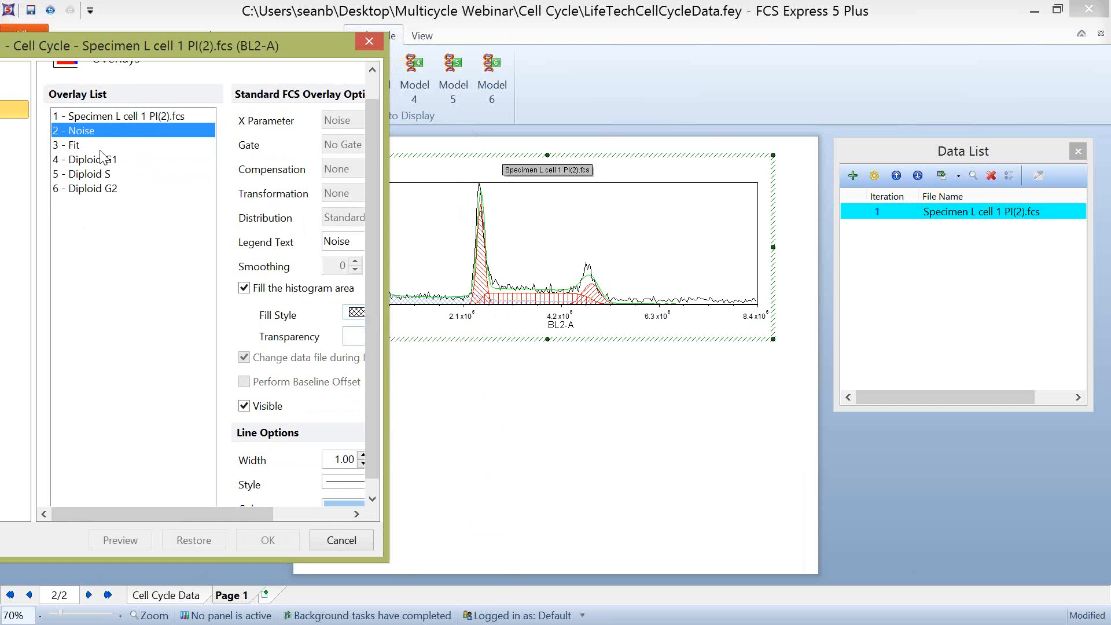
{"action": "left_click", "coordinate": [84, 146]}
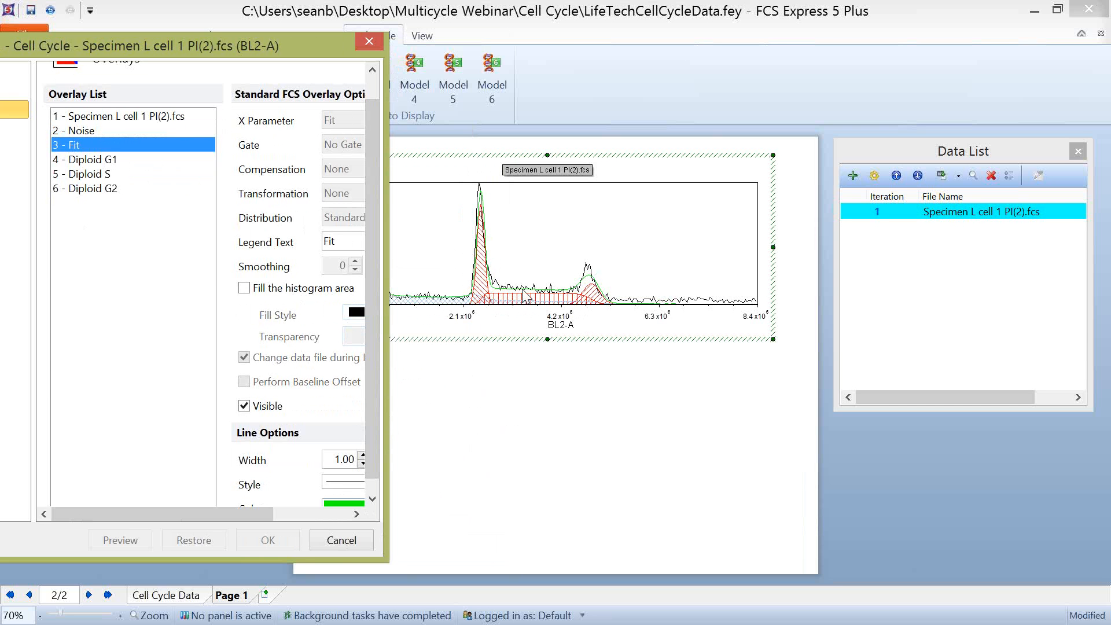
Give the Diploid G1 overlay a solid fill with a transparency of 50
{"action": "left_click", "coordinate": [112, 160]}
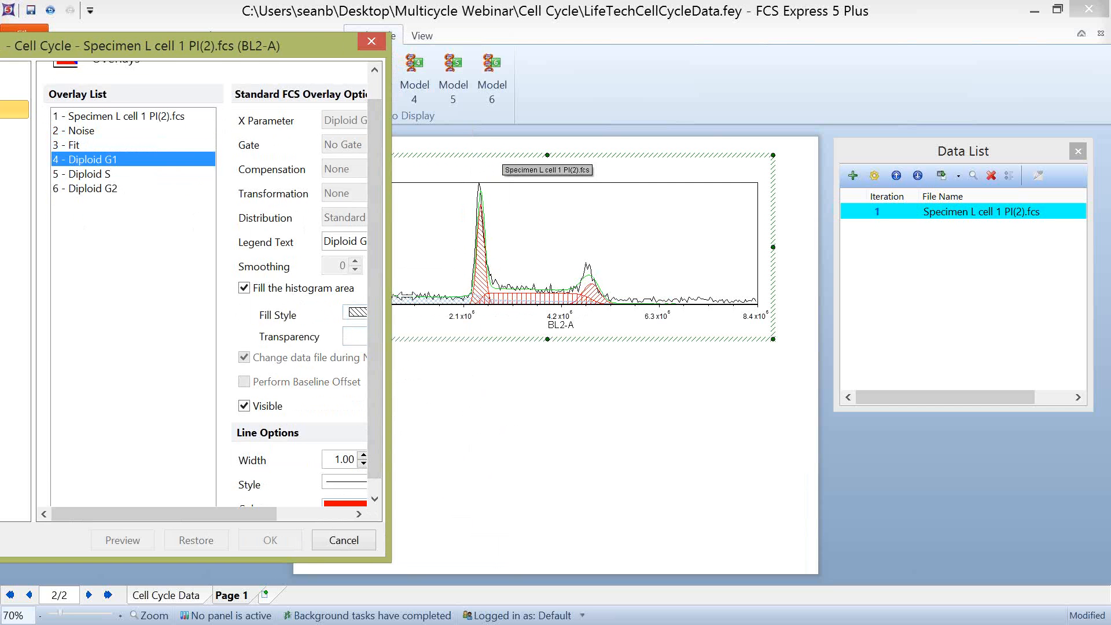
{"action": "left_click_drag", "start_coordinate": [383, 302], "coordinate": [513, 289]}
{"action": "left_click_drag", "start_coordinate": [394, 50], "coordinate": [367, 50]}
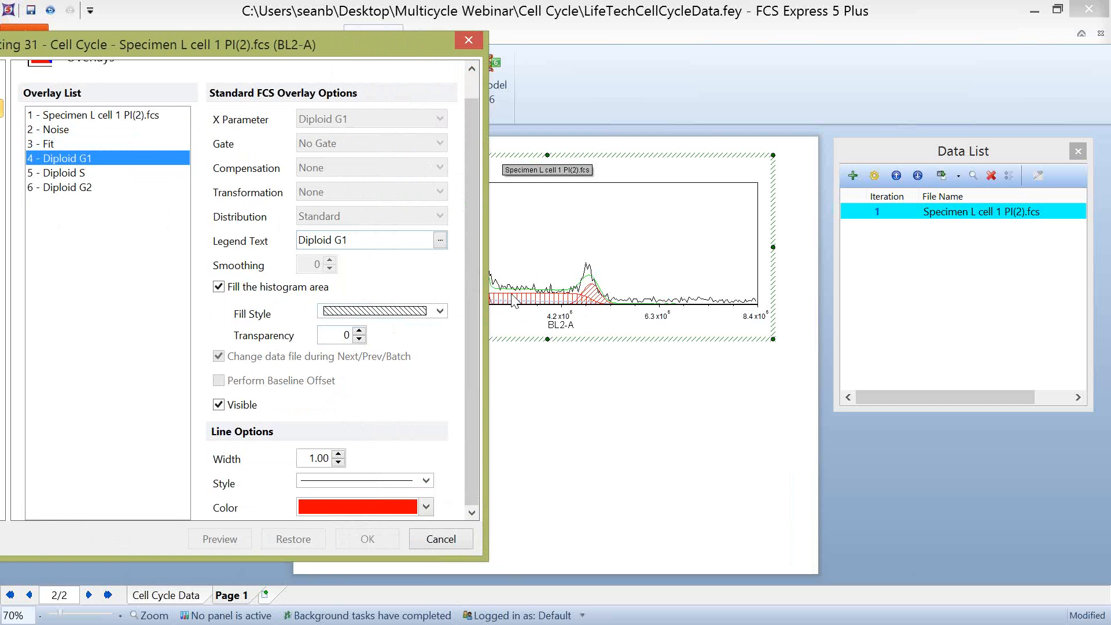
{"action": "left_click", "coordinate": [440, 313]}
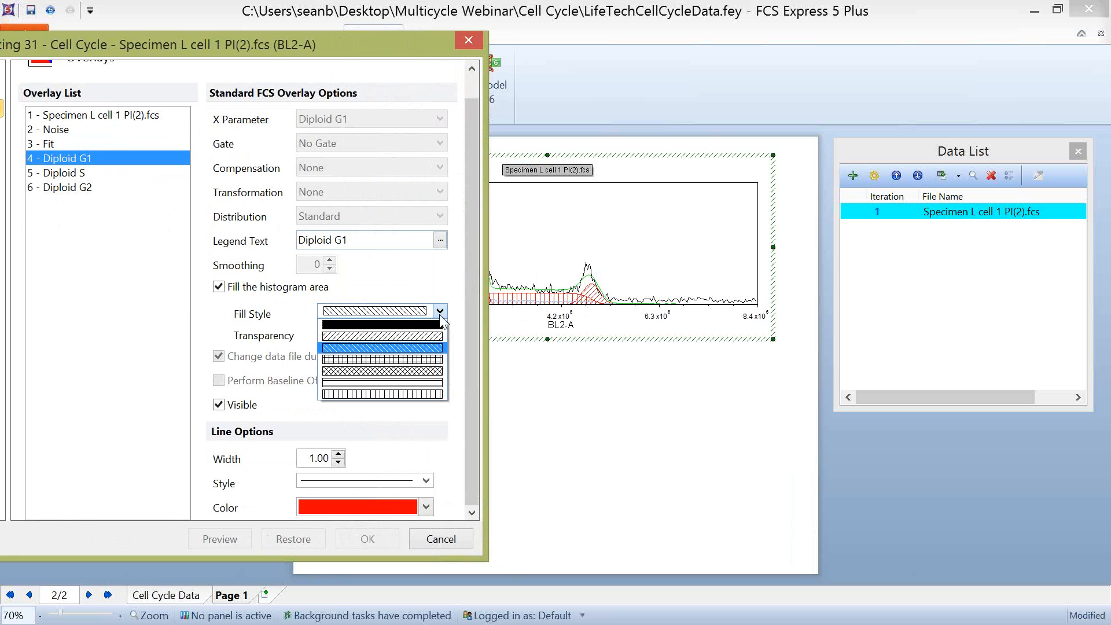
{"action": "left_click", "coordinate": [409, 324]}
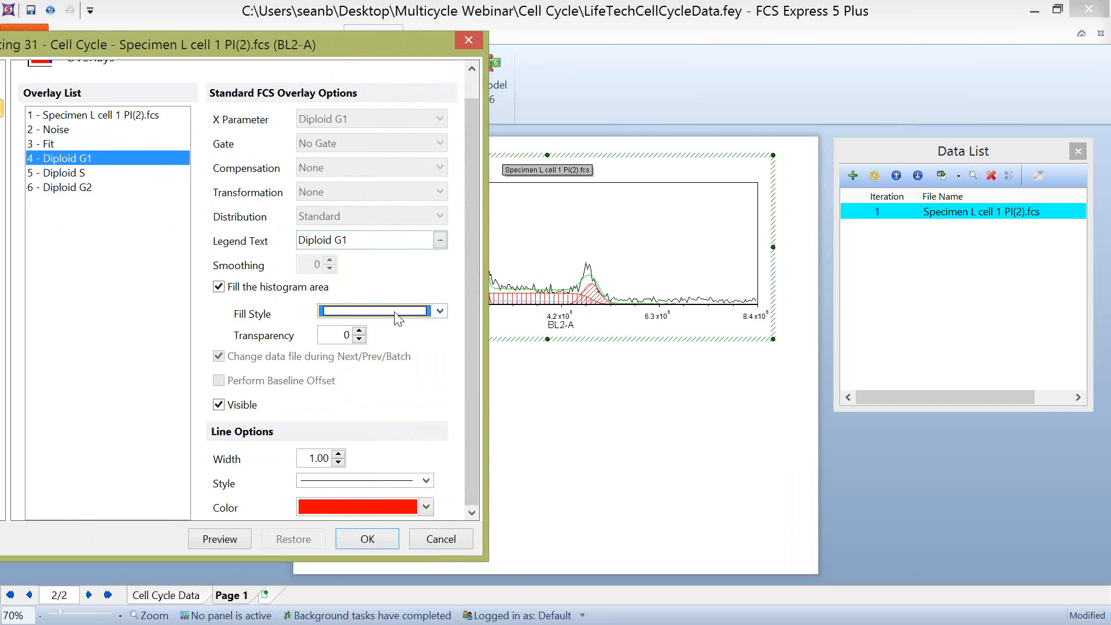
{"action": "double_click", "coordinate": [345, 335]}
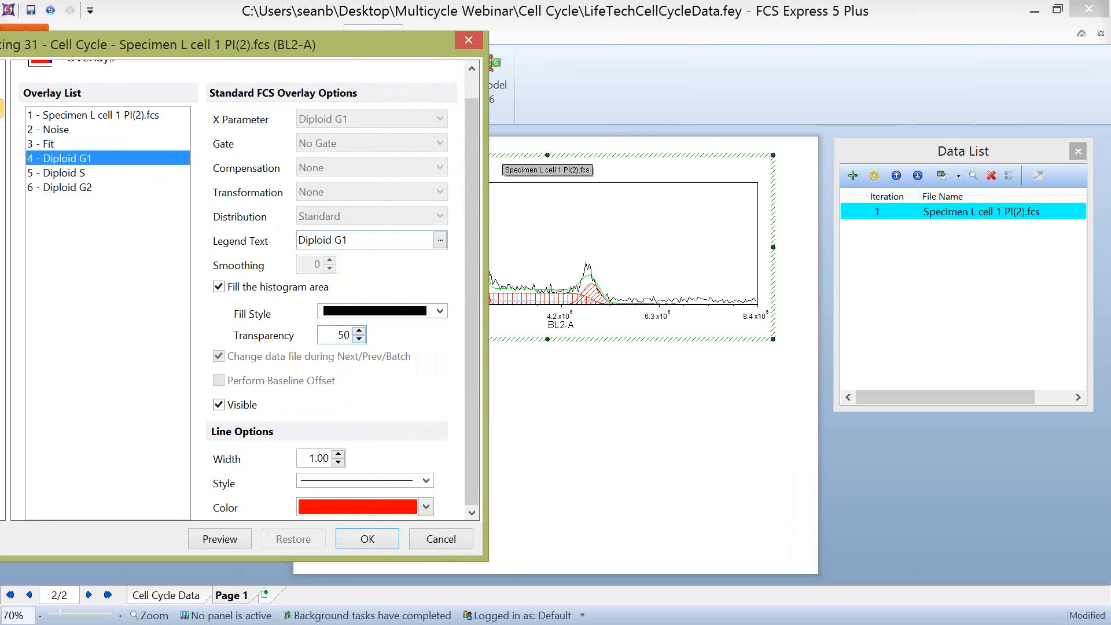
Give the Diploid S overlay a solid fill with a transparency of 50 and a teal color
{"action": "left_click", "coordinate": [114, 172]}
{"action": "left_click", "coordinate": [424, 312]}
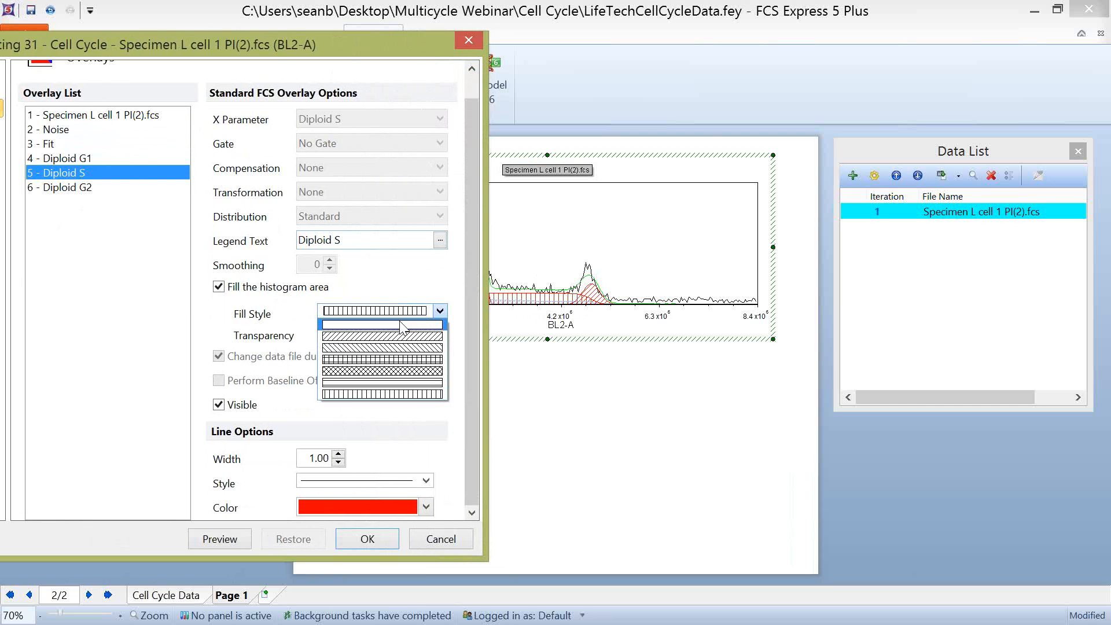
{"action": "left_click", "coordinate": [403, 325]}
{"action": "double_click", "coordinate": [338, 335]}
{"action": "type", "text": "50"}
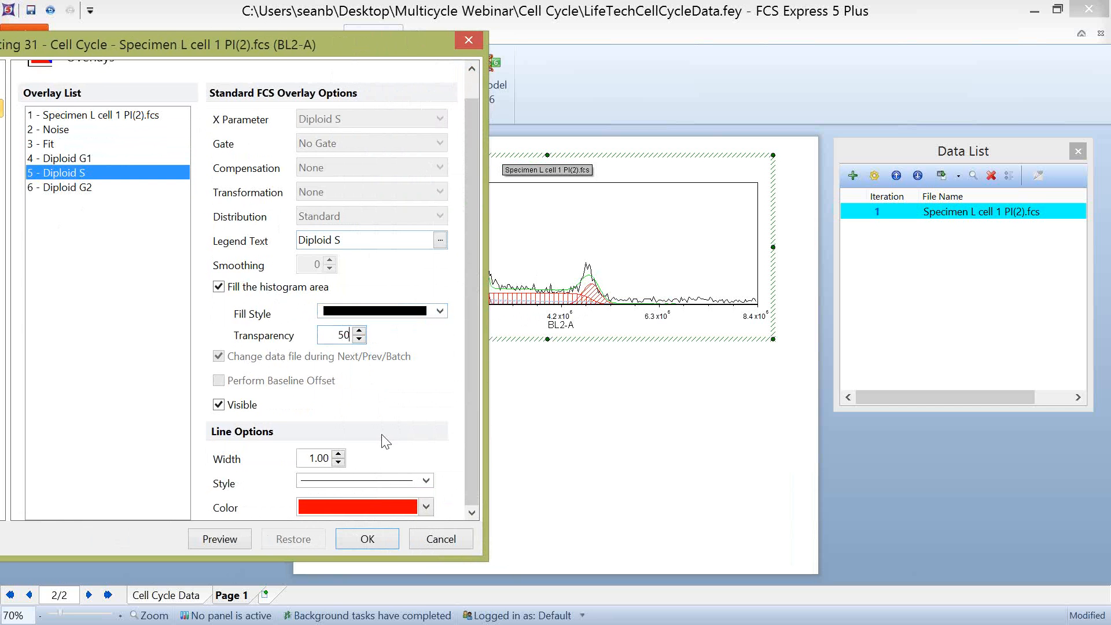
{"action": "left_click", "coordinate": [426, 507]}
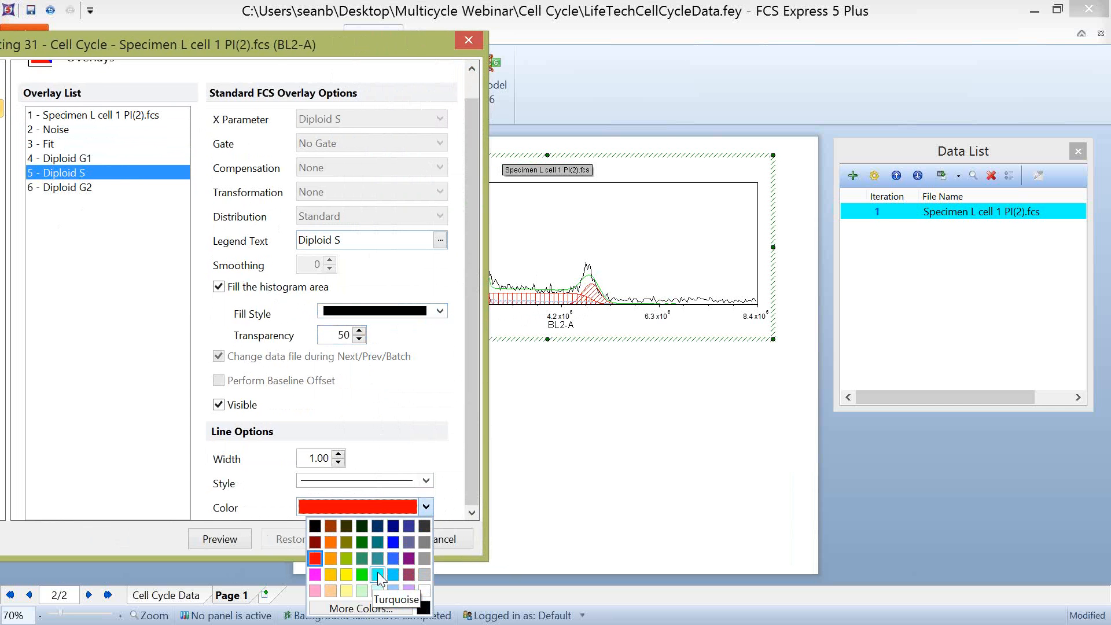
{"action": "left_click", "coordinate": [377, 557]}
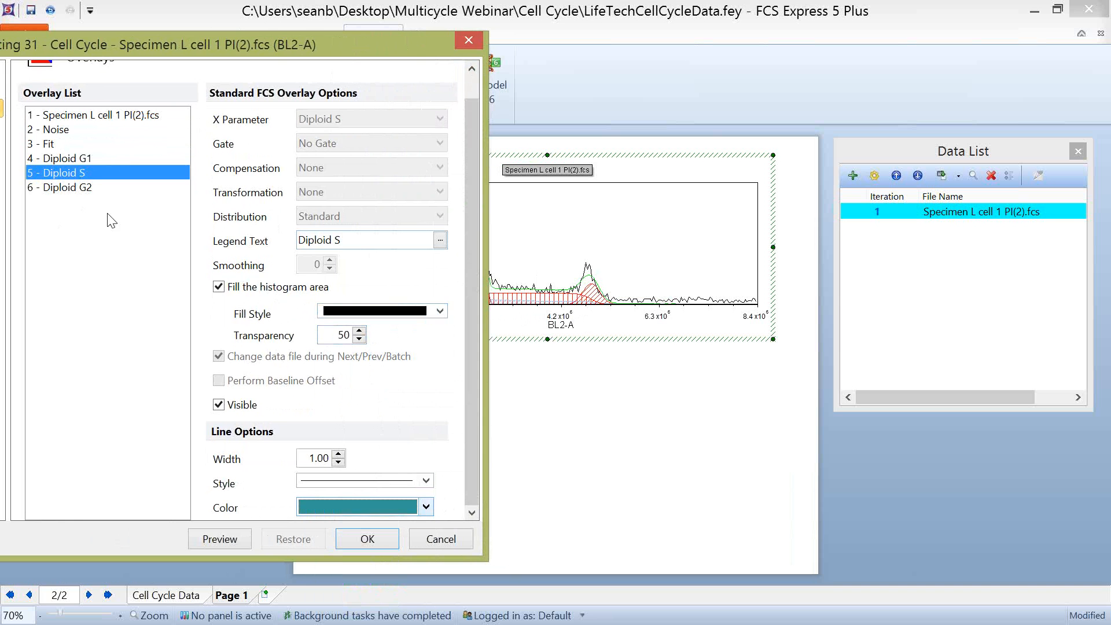
Give the Diploid G2 overlay a solid fill with a transparency of 50 and a dark green color
{"action": "left_click", "coordinate": [87, 187]}
{"action": "left_click", "coordinate": [407, 314]}
{"action": "left_click", "coordinate": [400, 325]}
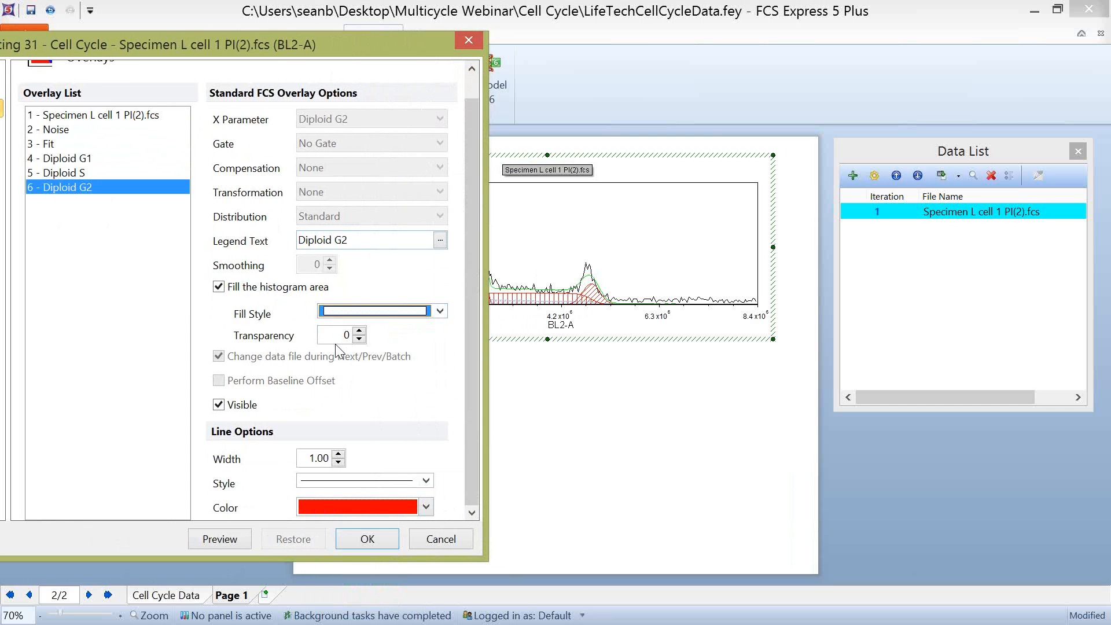
{"action": "left_click_drag", "start_coordinate": [342, 336], "coordinate": [365, 338]}
{"action": "type", "text": "50"}
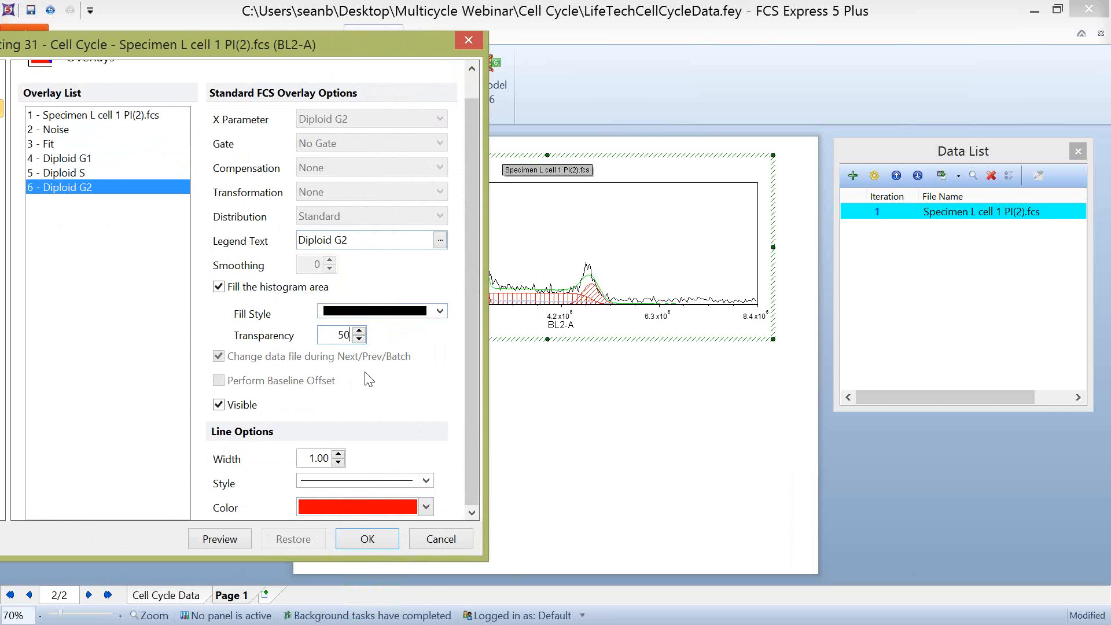
{"action": "left_click", "coordinate": [425, 508]}
{"action": "left_click", "coordinate": [363, 539]}
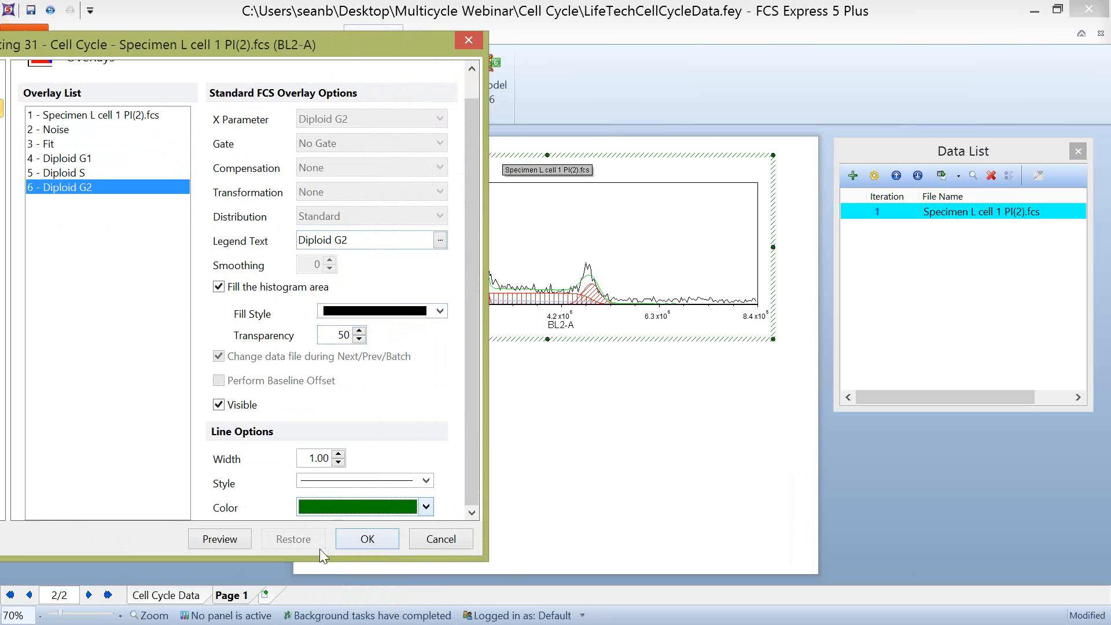
Preview the new overlay fills on the histogram and apply the formatting
{"action": "left_click", "coordinate": [230, 541]}
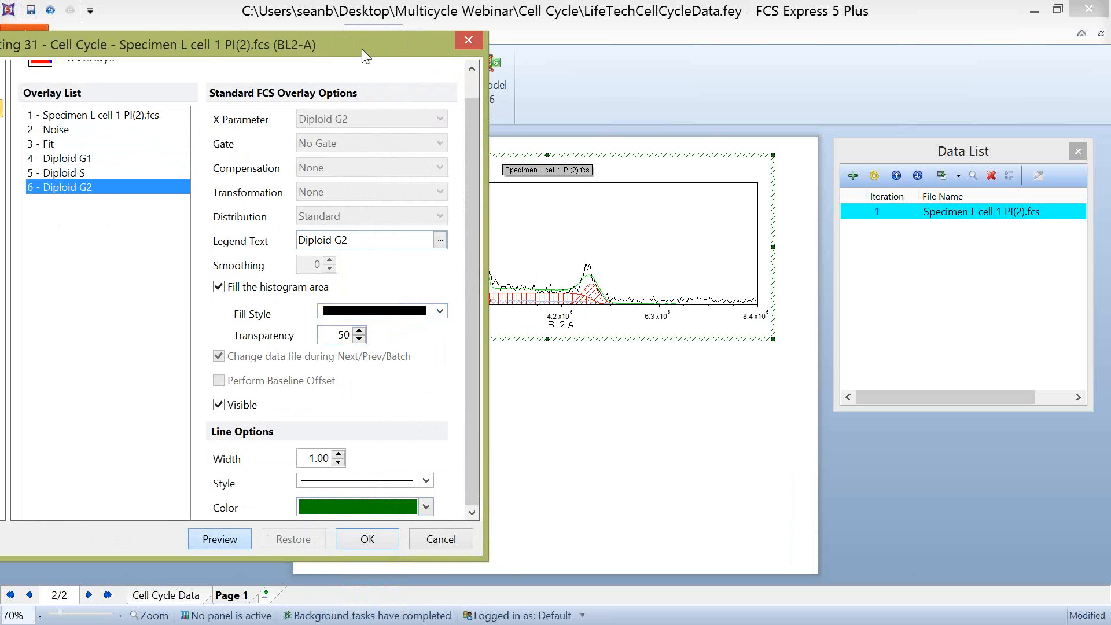
{"action": "left_click_drag", "start_coordinate": [376, 50], "coordinate": [265, 47]}
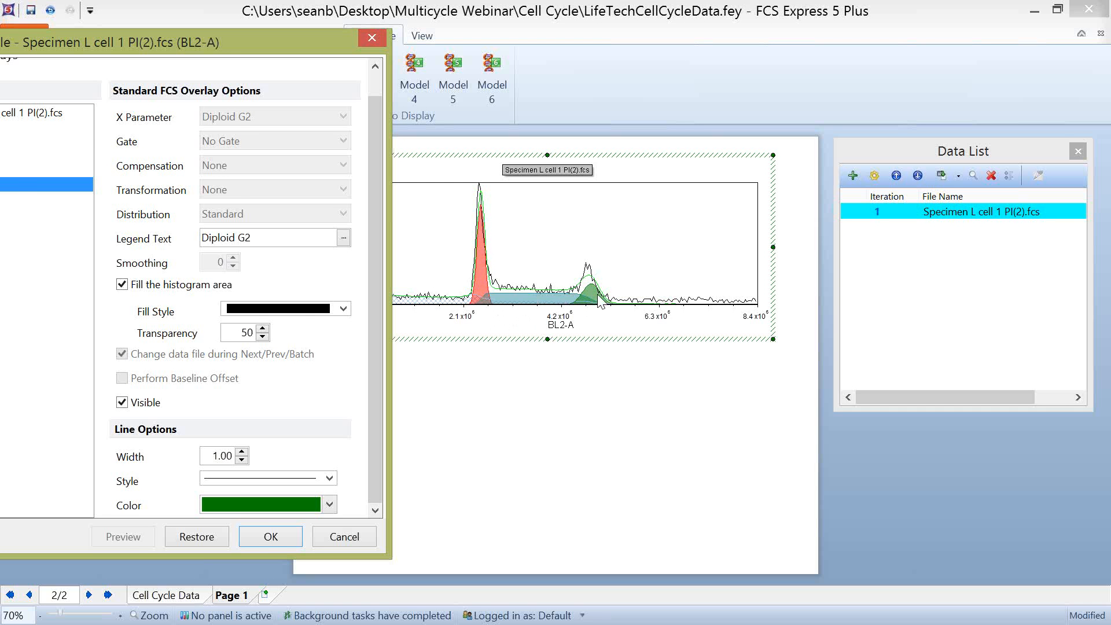
{"action": "left_click_drag", "start_coordinate": [238, 44], "coordinate": [440, 41]}
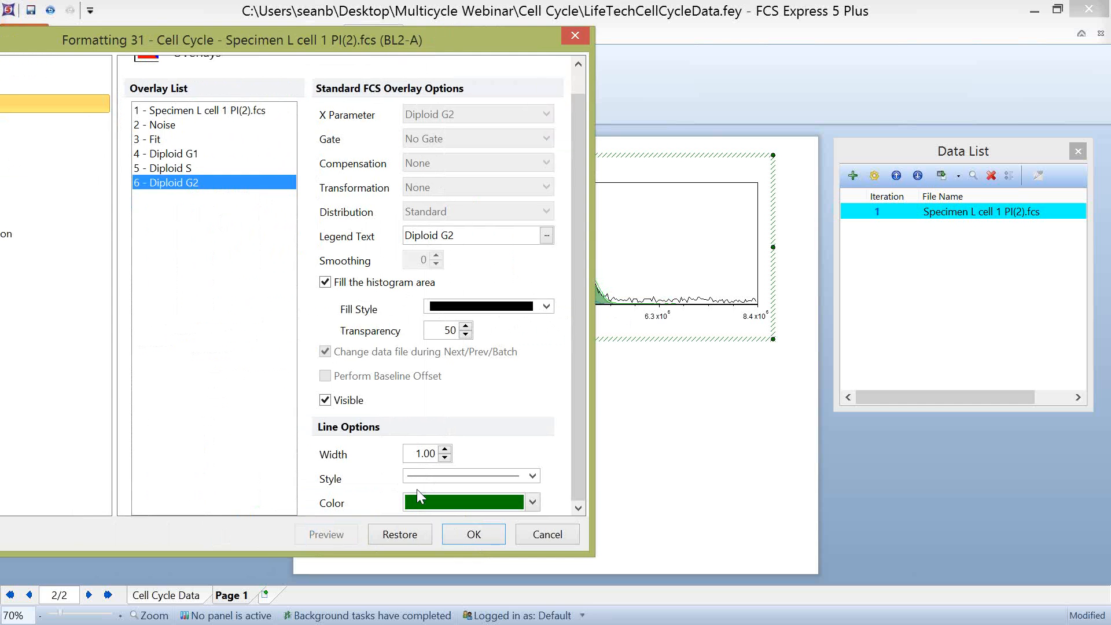
{"action": "left_click", "coordinate": [474, 534]}
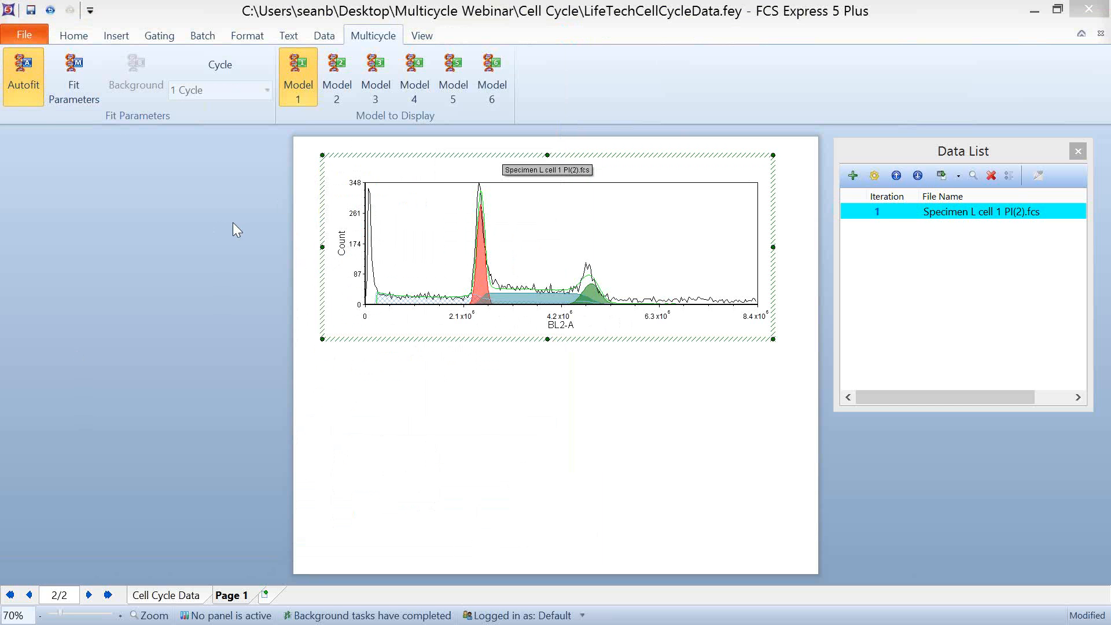
Add the DNA Cycle Statistics table just below the plot and the DNA Experiment Statistics at the page's lower left
{"action": "right_click", "coordinate": [584, 237]}
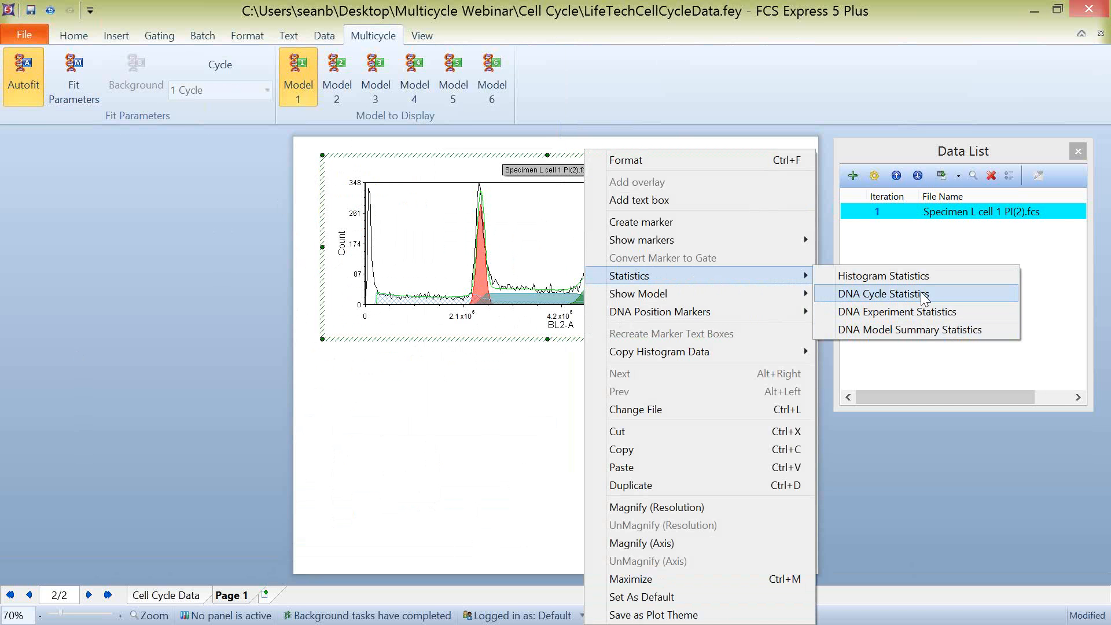
{"action": "left_click_drag", "start_coordinate": [926, 298], "coordinate": [602, 353]}
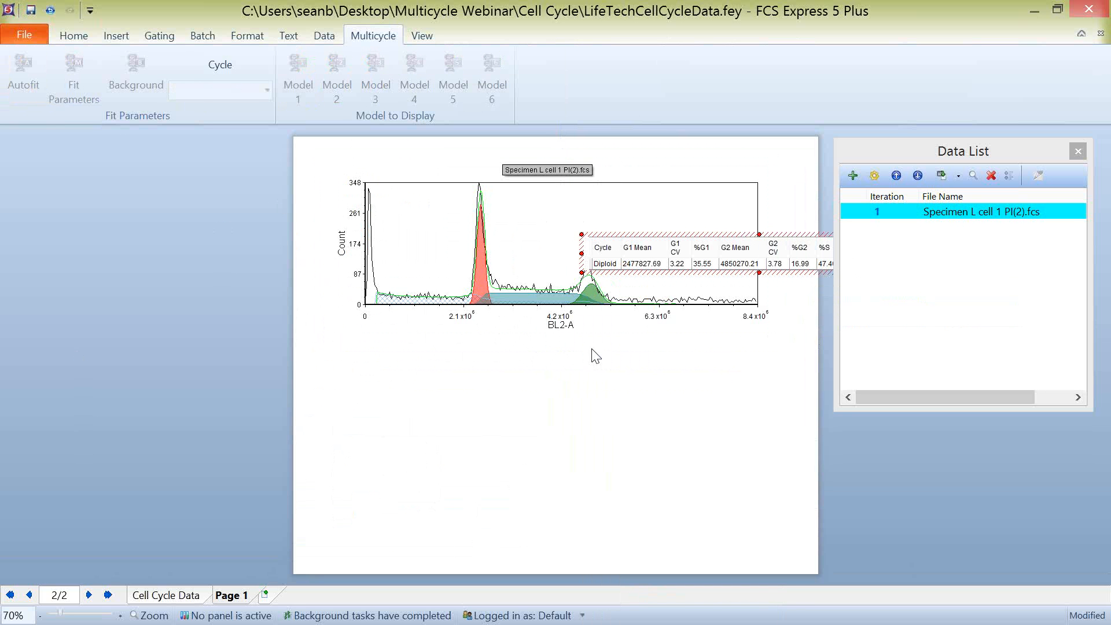
{"action": "right_click", "coordinate": [566, 272]}
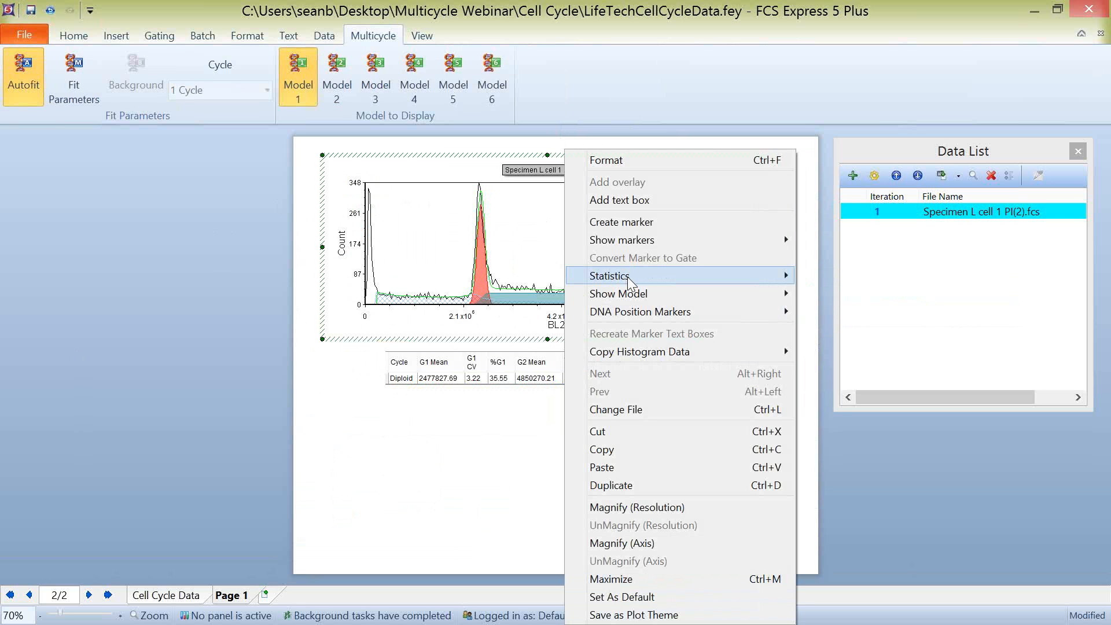
{"action": "mouse_move", "coordinate": [627, 276]}
{"action": "left_click_drag", "start_coordinate": [856, 310], "coordinate": [456, 418]}
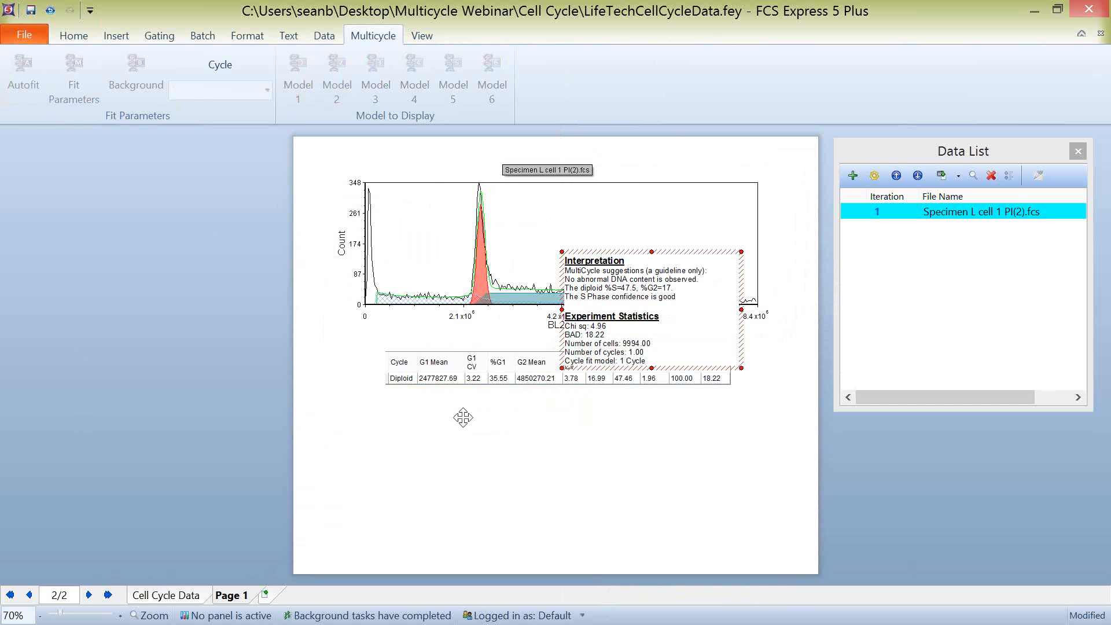
Add the DNA Model Summary Statistics table to the right of the experiment statistics on the page
{"action": "right_click", "coordinate": [556, 244]}
{"action": "mouse_move", "coordinate": [720, 276]}
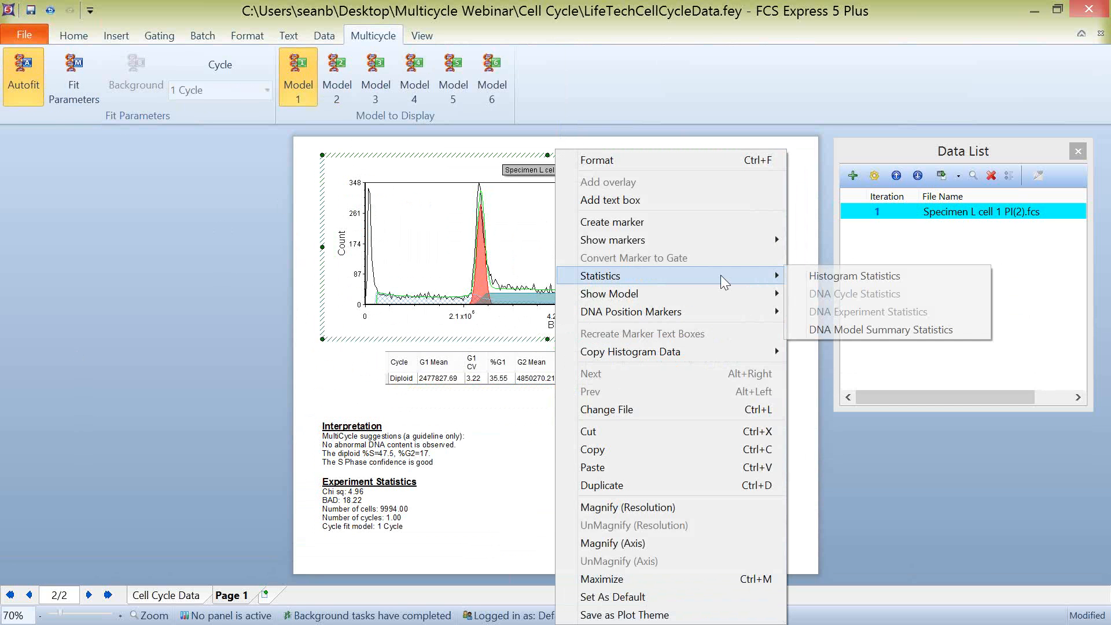
{"action": "left_click_drag", "start_coordinate": [873, 331], "coordinate": [667, 418]}
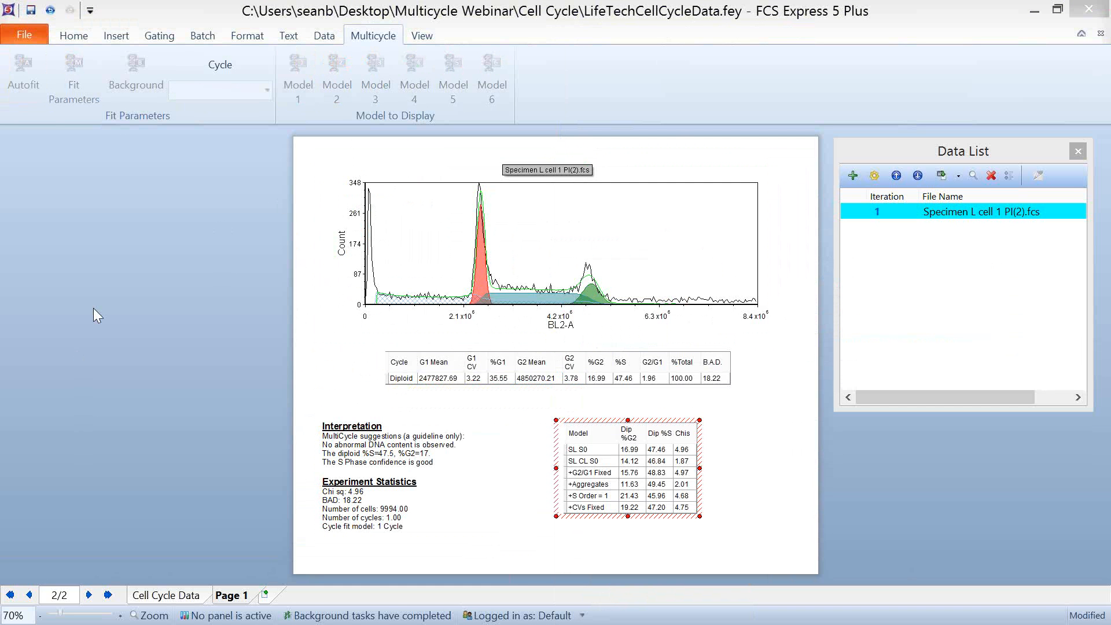
Examine the G1, G2 and S phase values in the DNA Cycle Statistics table and deselect it
{"action": "left_click", "coordinate": [463, 375]}
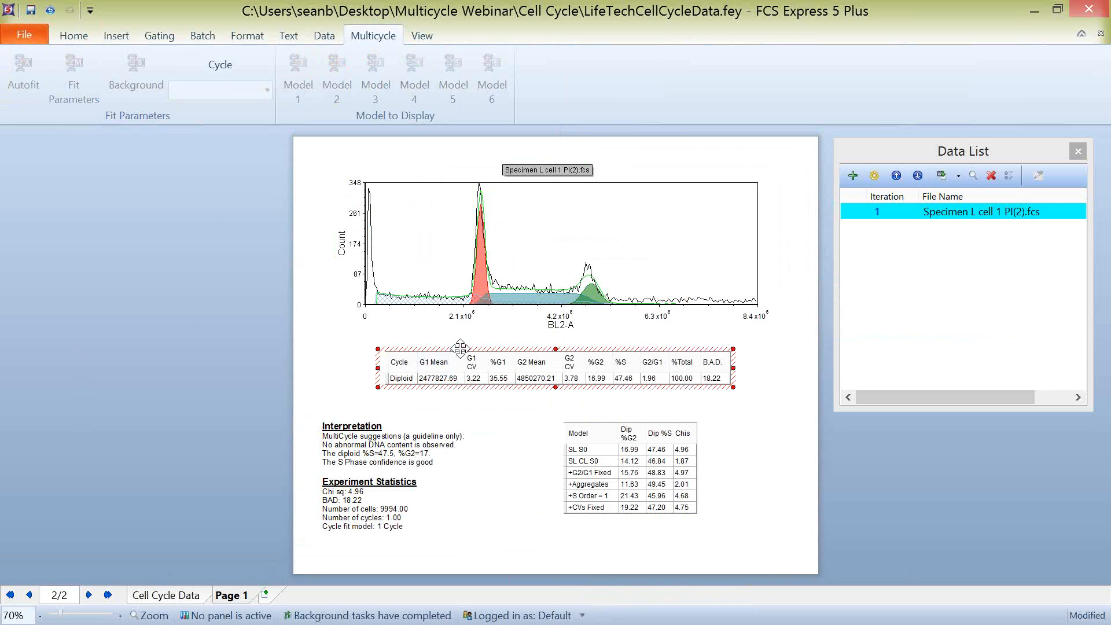
{"action": "mouse_move", "coordinate": [342, 337]}
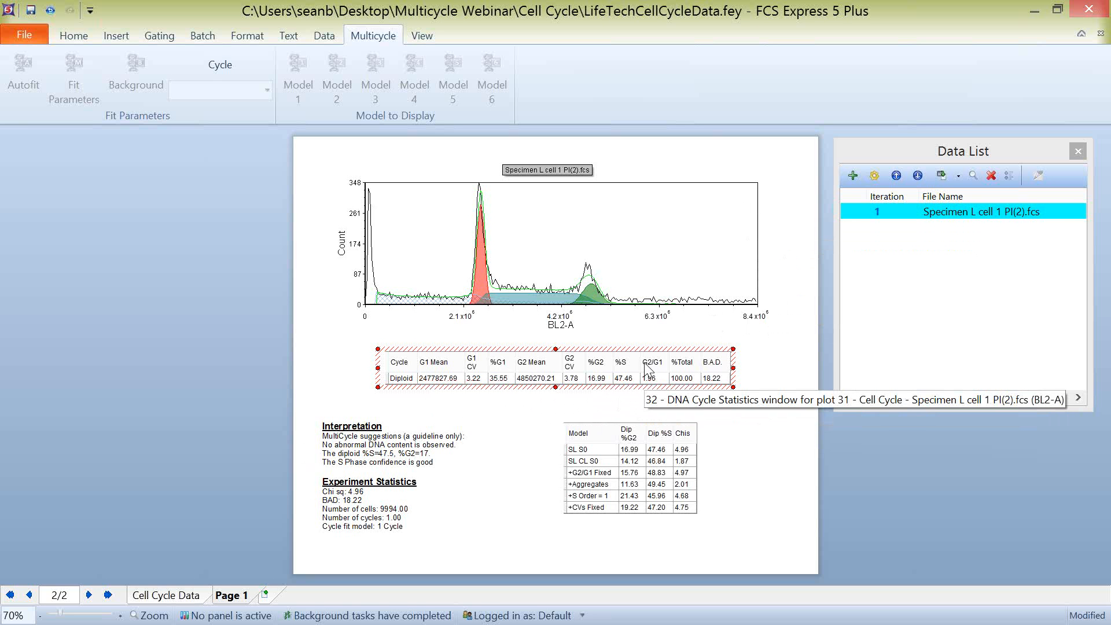
{"action": "left_click", "coordinate": [289, 340]}
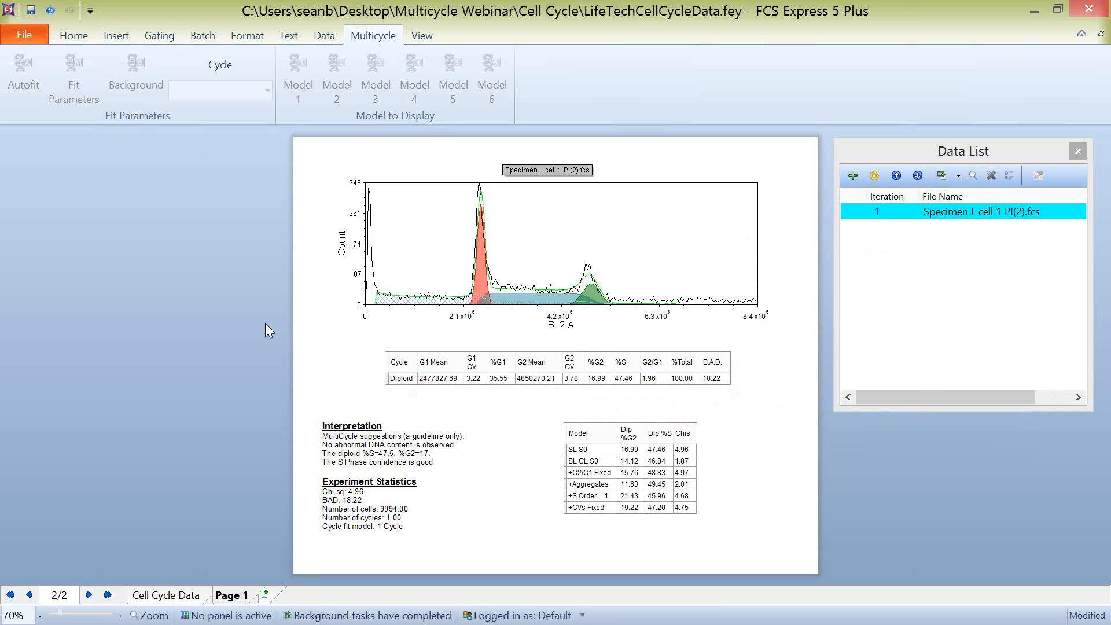
Review the statistics types available for the DNA histogram and examine the interpretation and experiment statistics text
{"action": "right_click", "coordinate": [489, 243]}
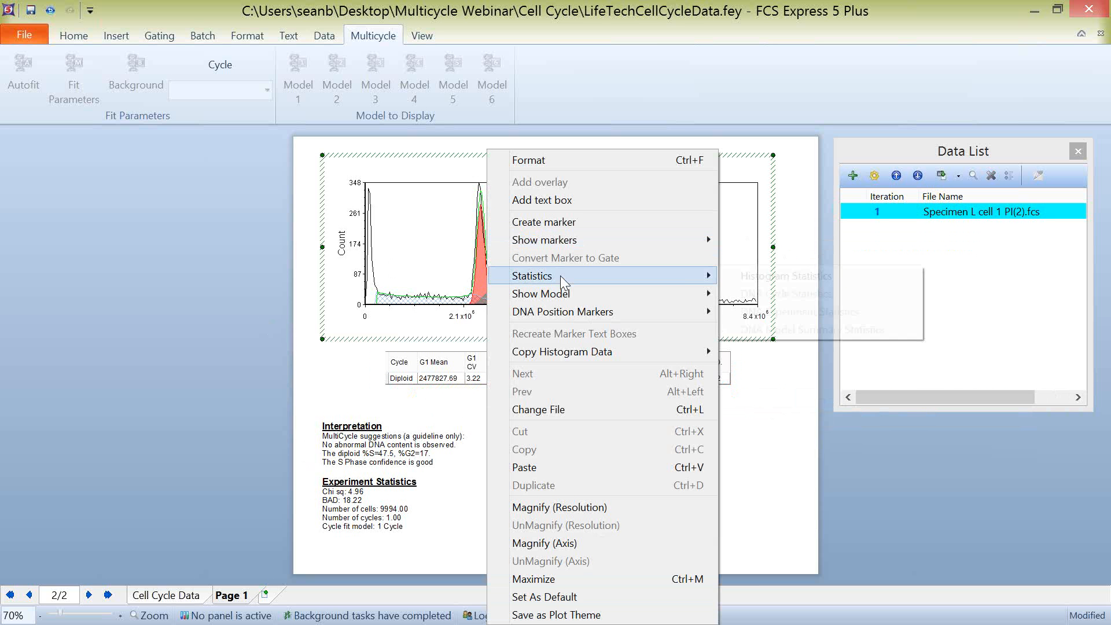
{"action": "mouse_move", "coordinate": [560, 276]}
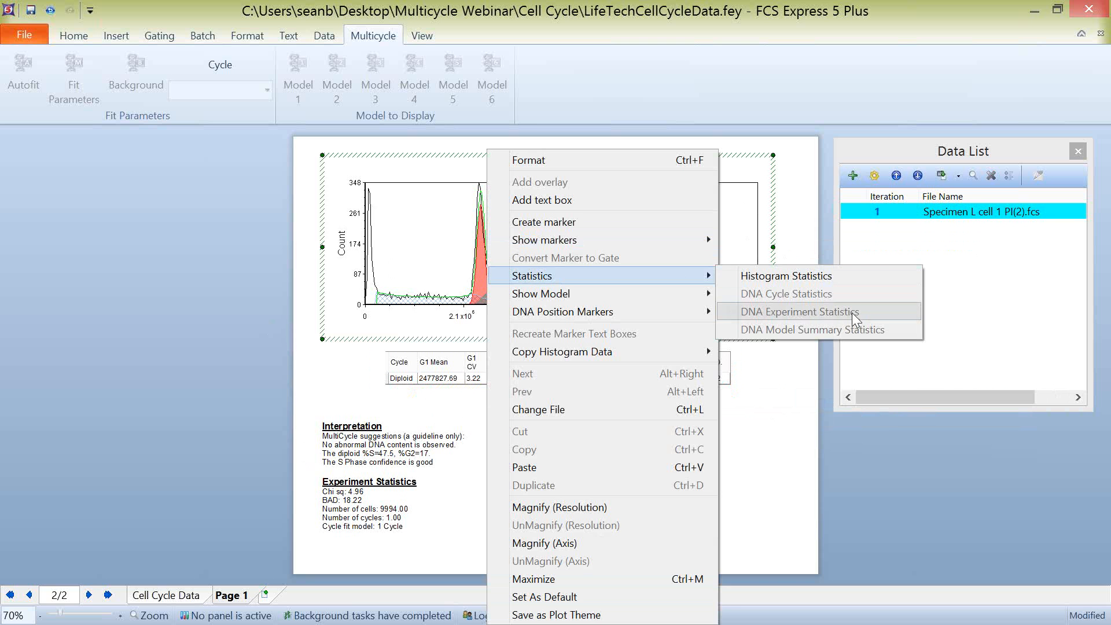
{"action": "left_click", "coordinate": [398, 454]}
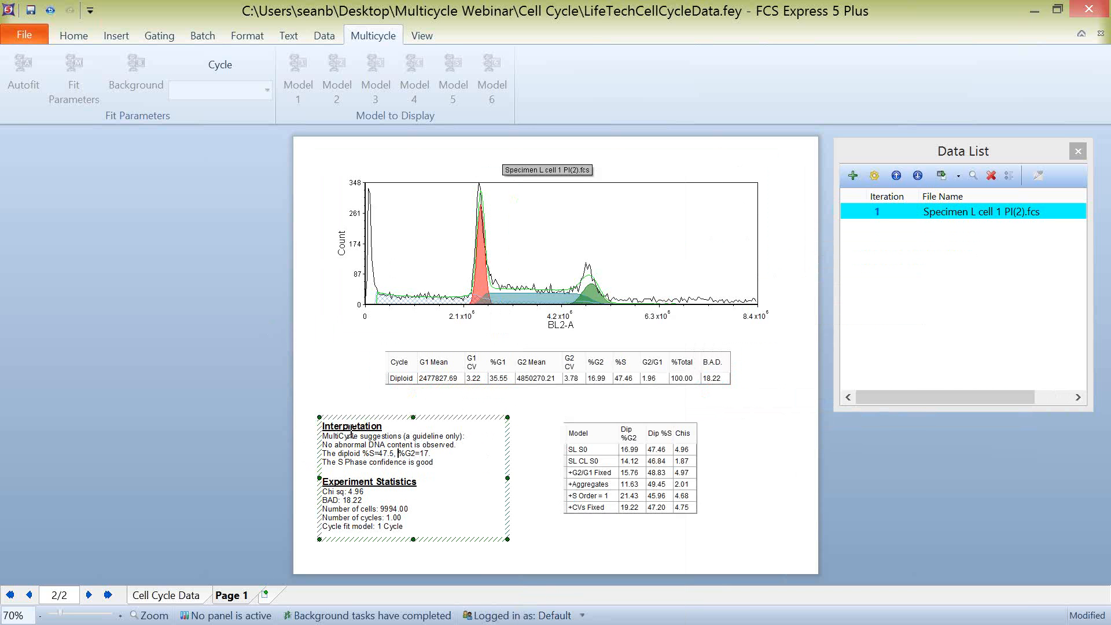
{"action": "left_click", "coordinate": [282, 408]}
Examine the DNA Model Summary Statistics table and look over the histogram's statistics options
{"action": "left_click", "coordinate": [651, 451]}
{"action": "right_click", "coordinate": [594, 268]}
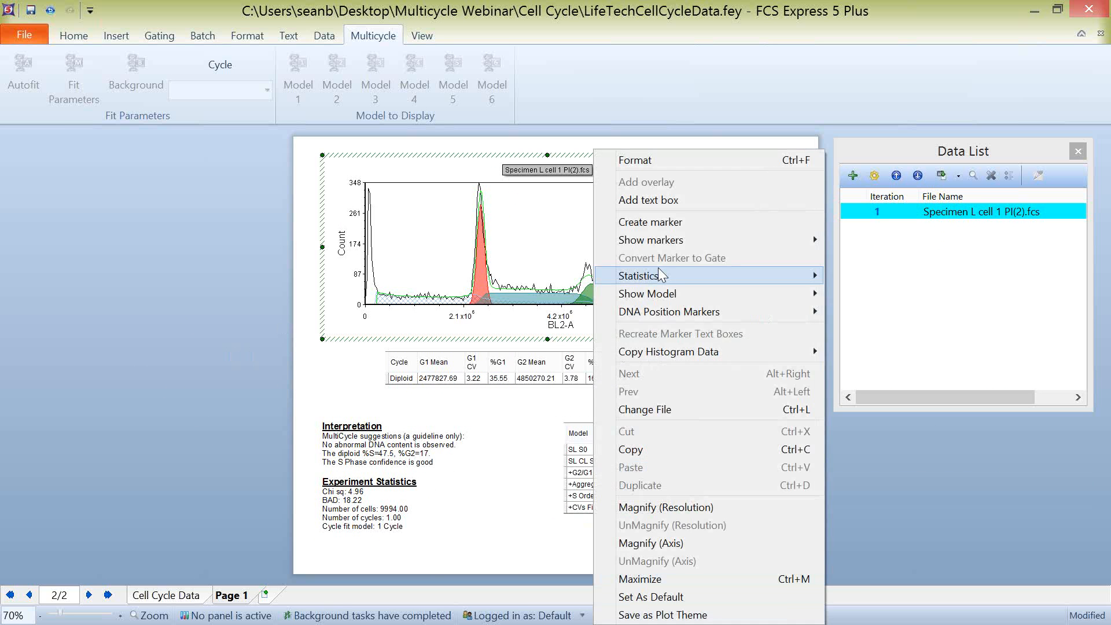
{"action": "mouse_move", "coordinate": [662, 272]}
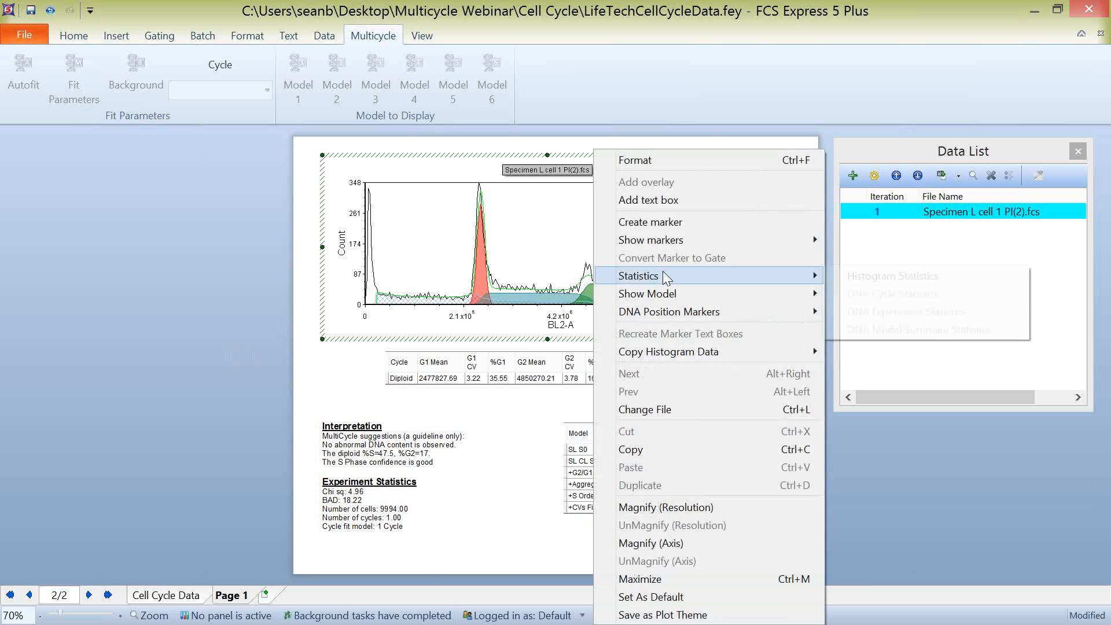
{"action": "left_click", "coordinate": [169, 383]}
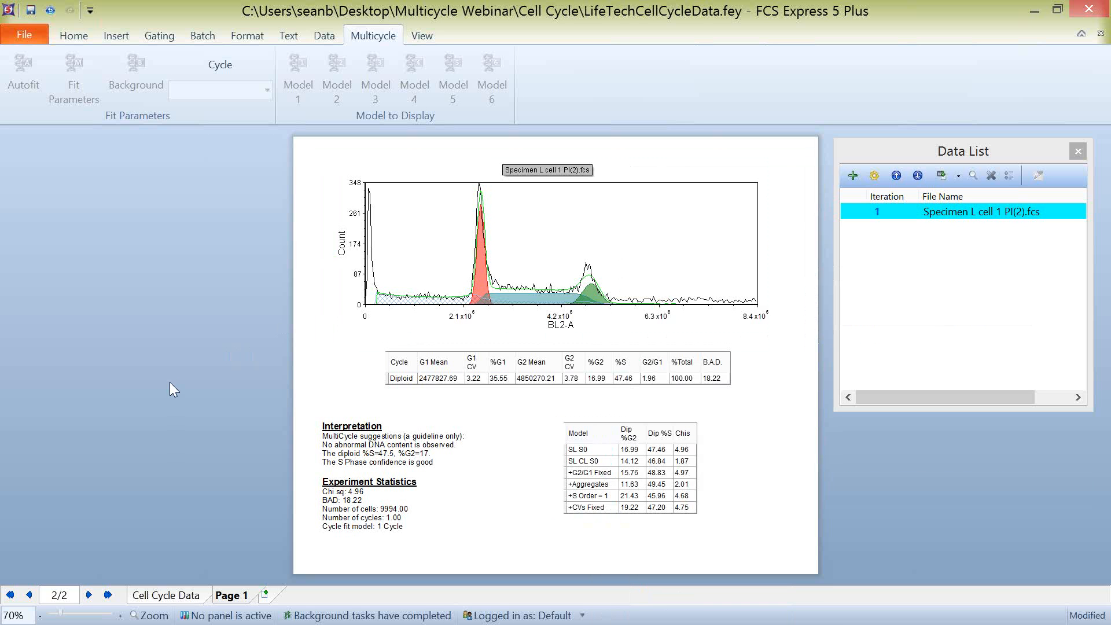
{"action": "left_click", "coordinate": [607, 447]}
Display Models 2 through 6 one after another on the DNA histogram and return it to Model 1
{"action": "left_click", "coordinate": [415, 218]}
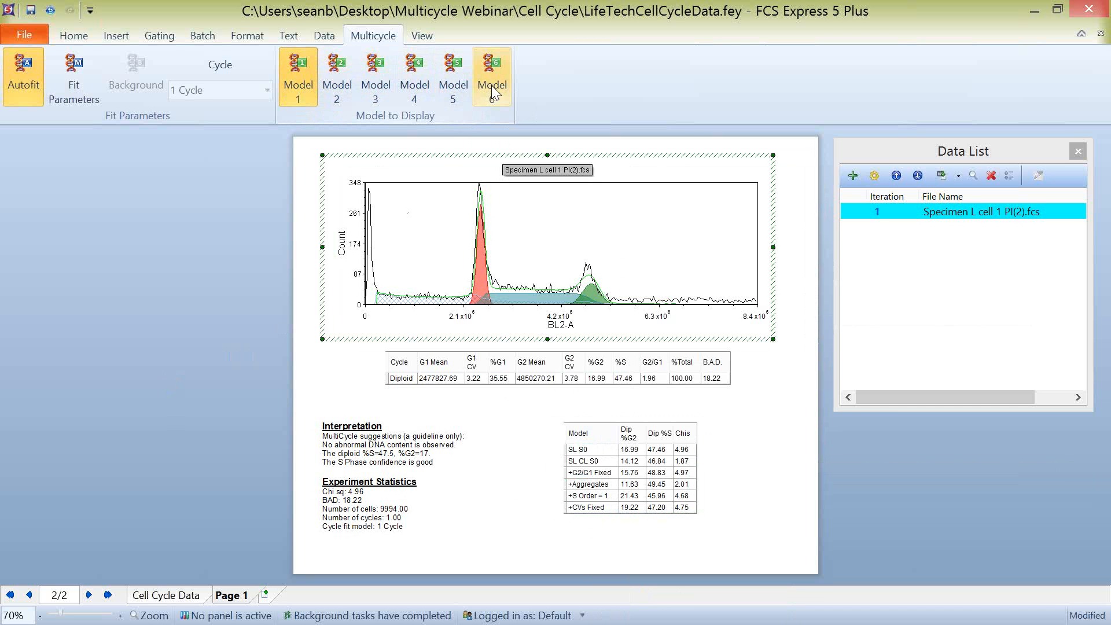
{"action": "left_click", "coordinate": [341, 78]}
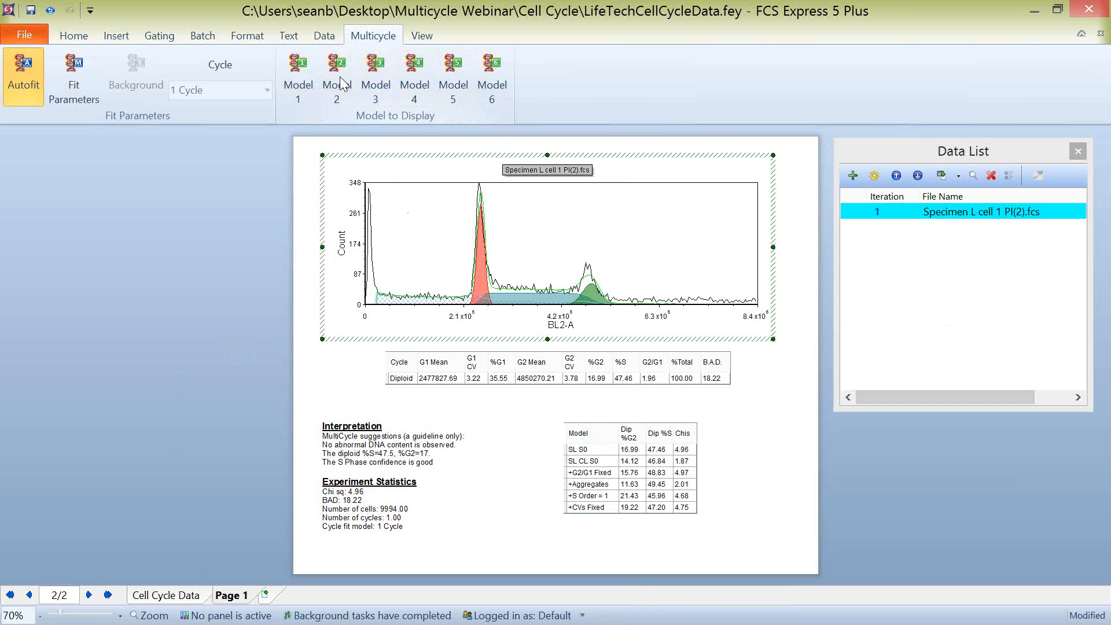
{"action": "left_click", "coordinate": [378, 73]}
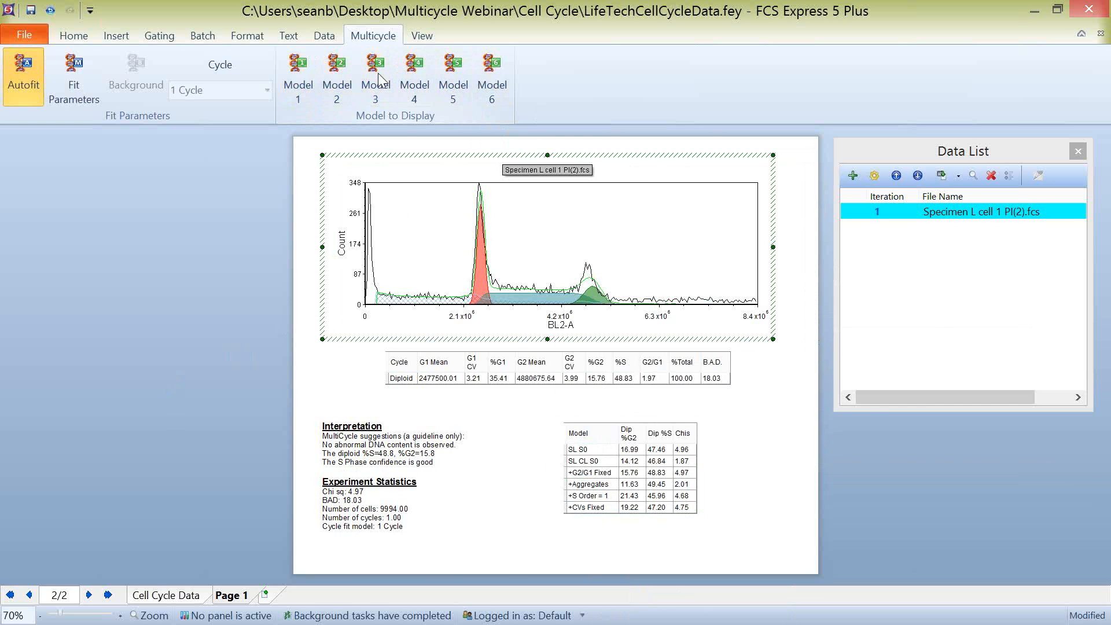
{"action": "left_click", "coordinate": [408, 71]}
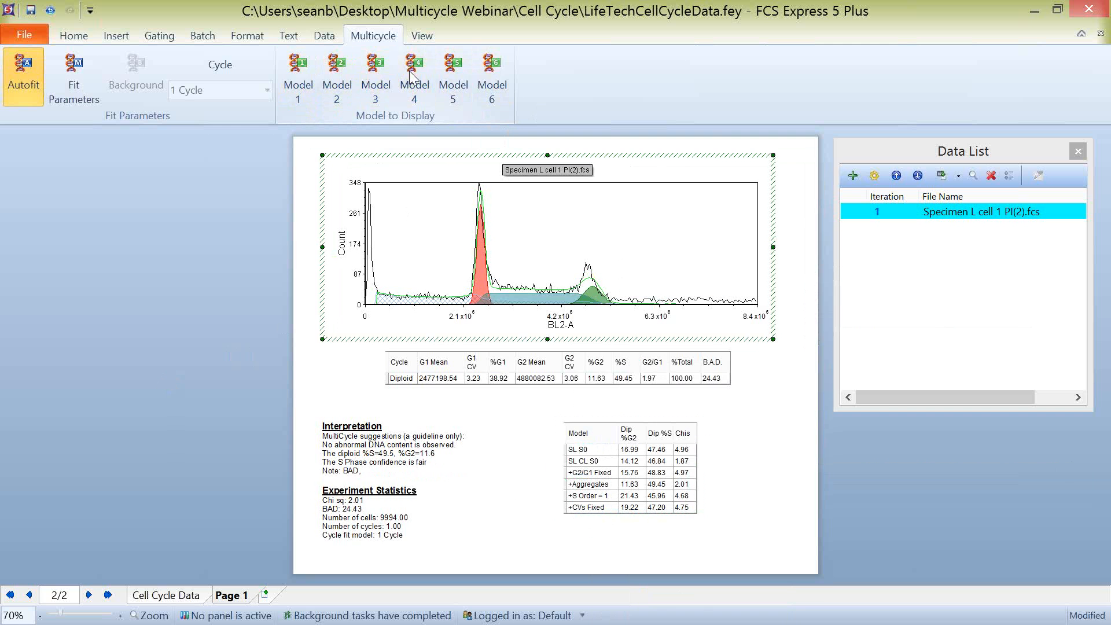
{"action": "left_click", "coordinate": [444, 69]}
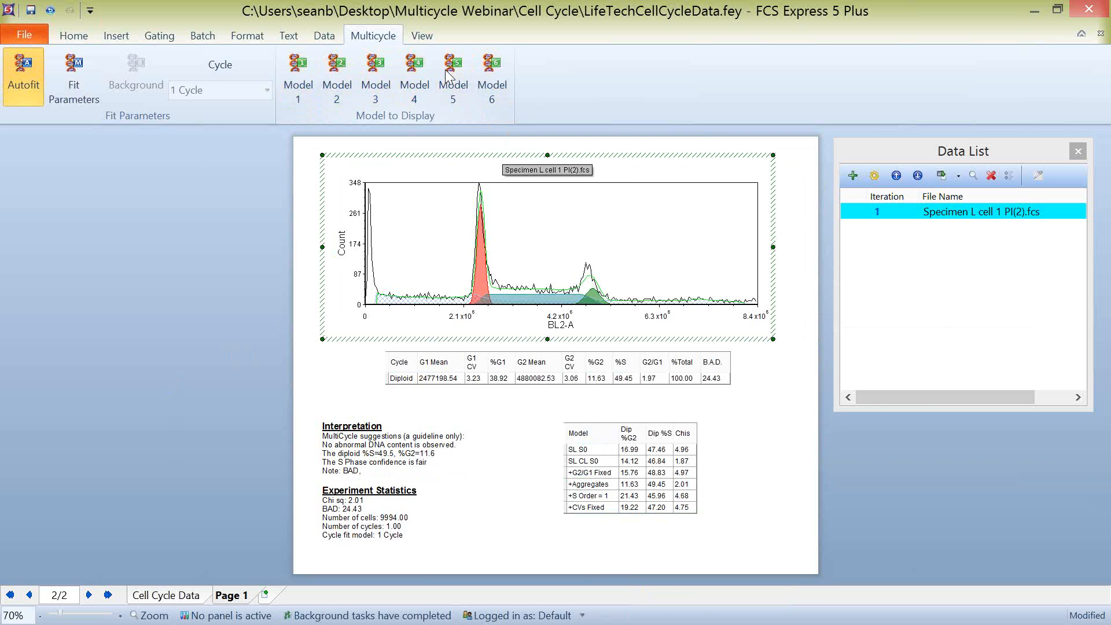
{"action": "left_click", "coordinate": [486, 75]}
{"action": "left_click", "coordinate": [292, 74]}
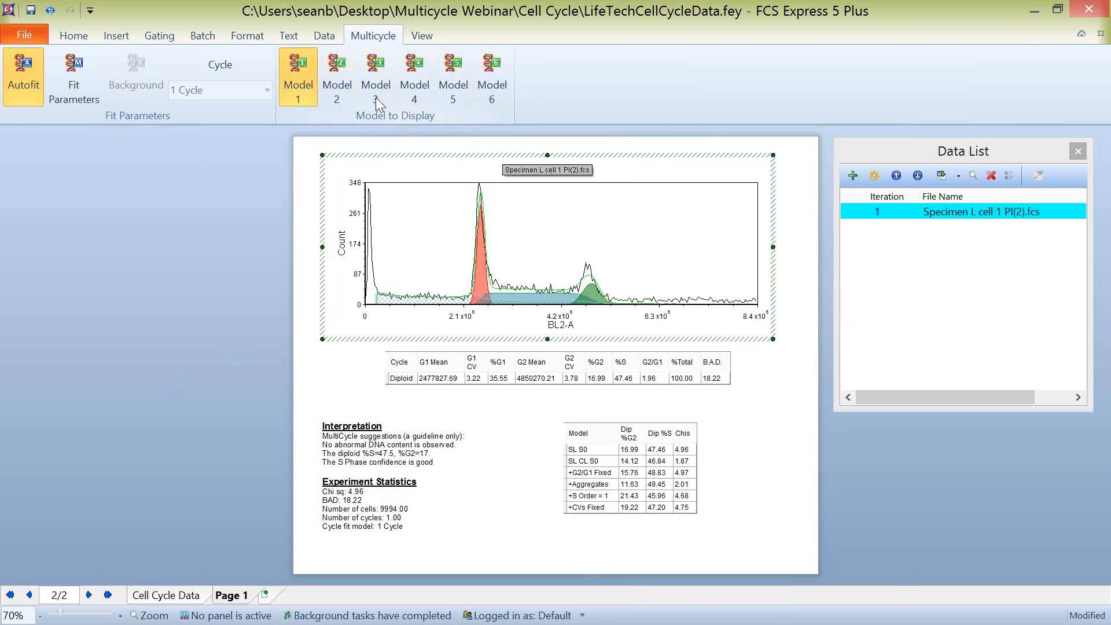
Compare the Model 2, Model 4 and Model 5 fits on the DNA histogram and restore Model 1
{"action": "left_click", "coordinate": [335, 82]}
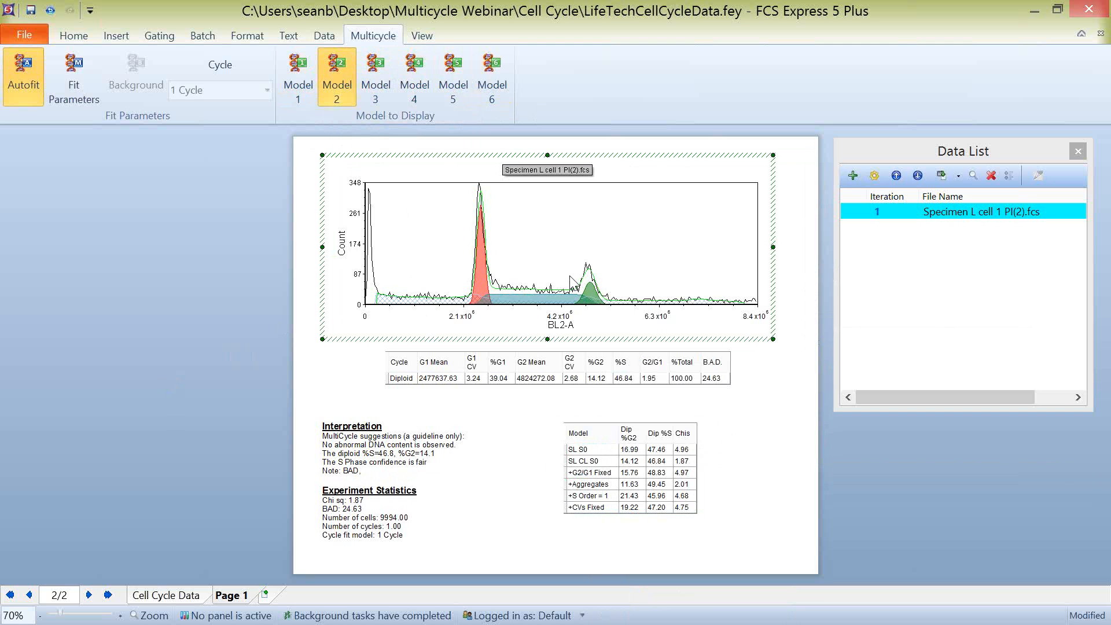
{"action": "left_click", "coordinate": [410, 79]}
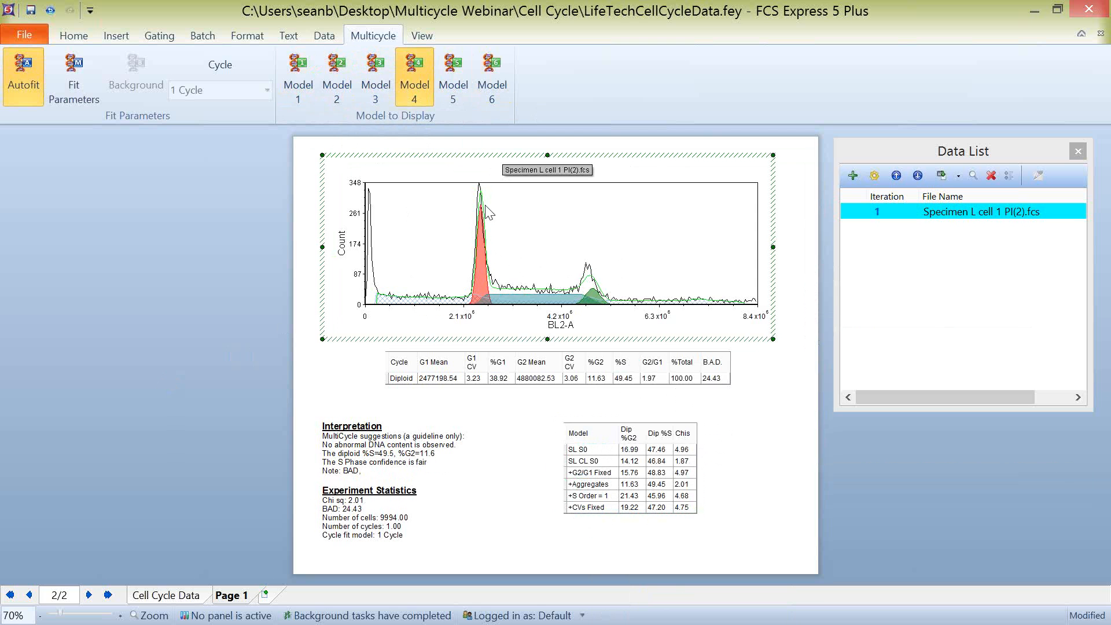
{"action": "left_click", "coordinate": [466, 88]}
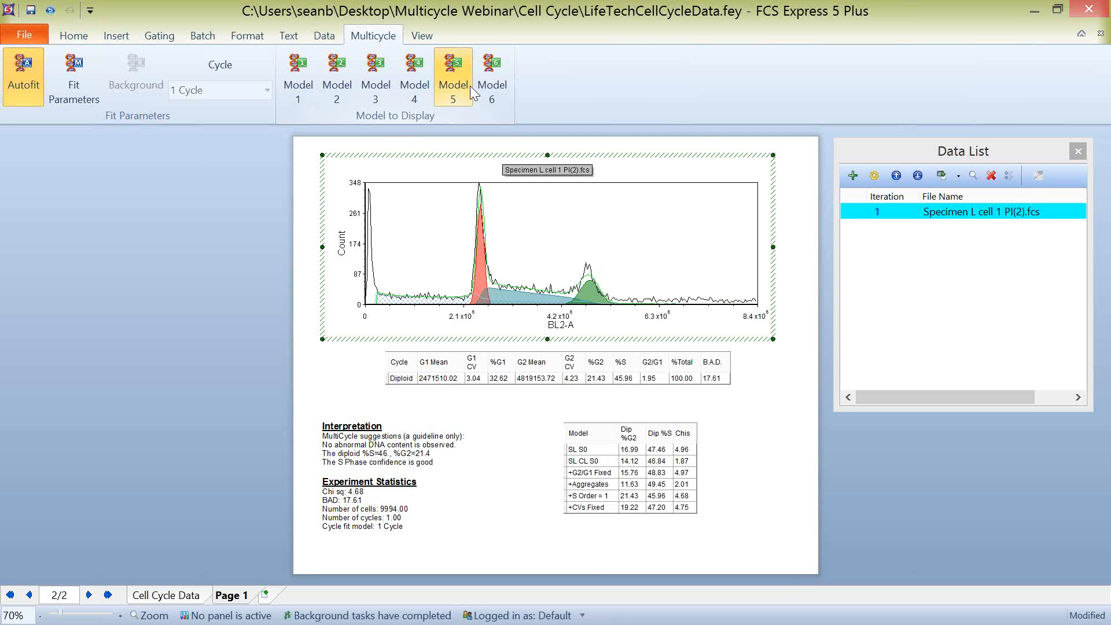
{"action": "left_click", "coordinate": [301, 78]}
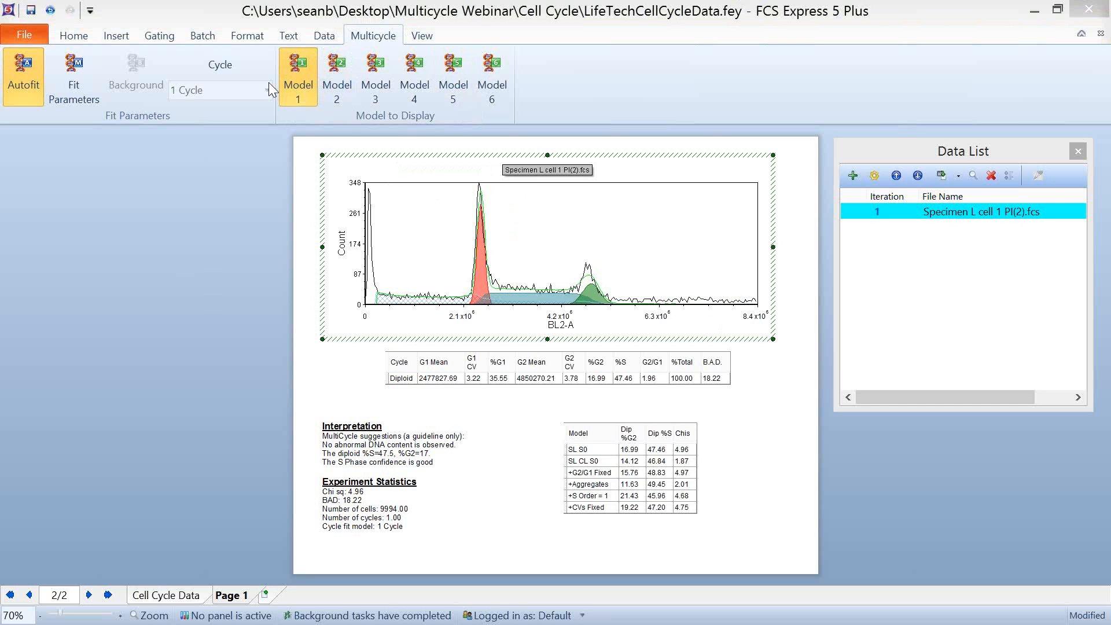
Turn Autofit off to review the available cycle fit options, and re-enable it
{"action": "left_click", "coordinate": [27, 71]}
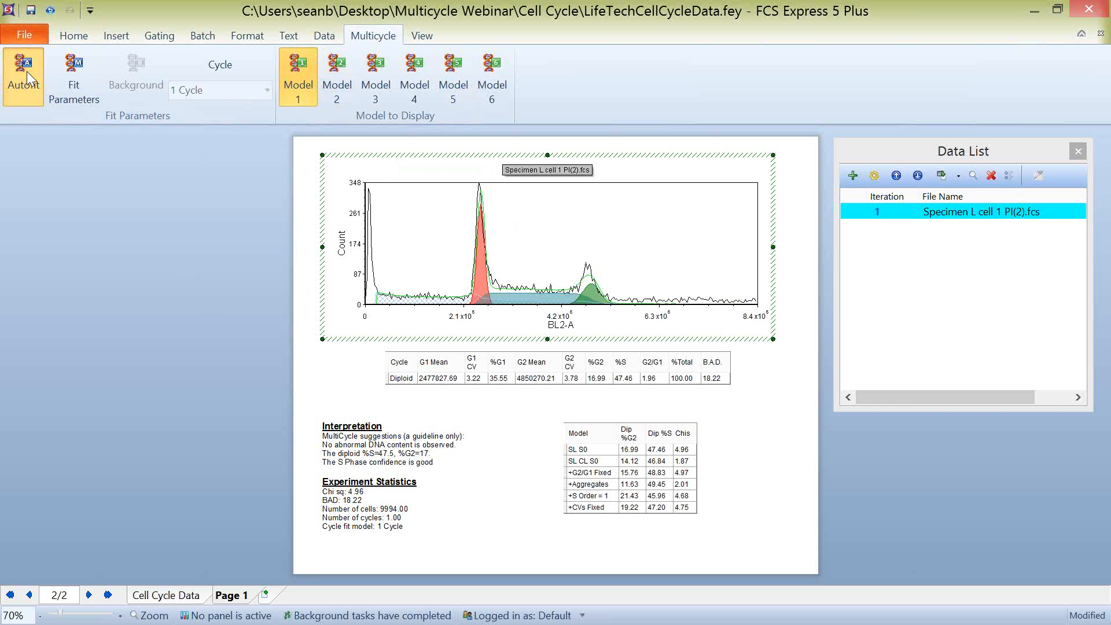
{"action": "left_click", "coordinate": [268, 90]}
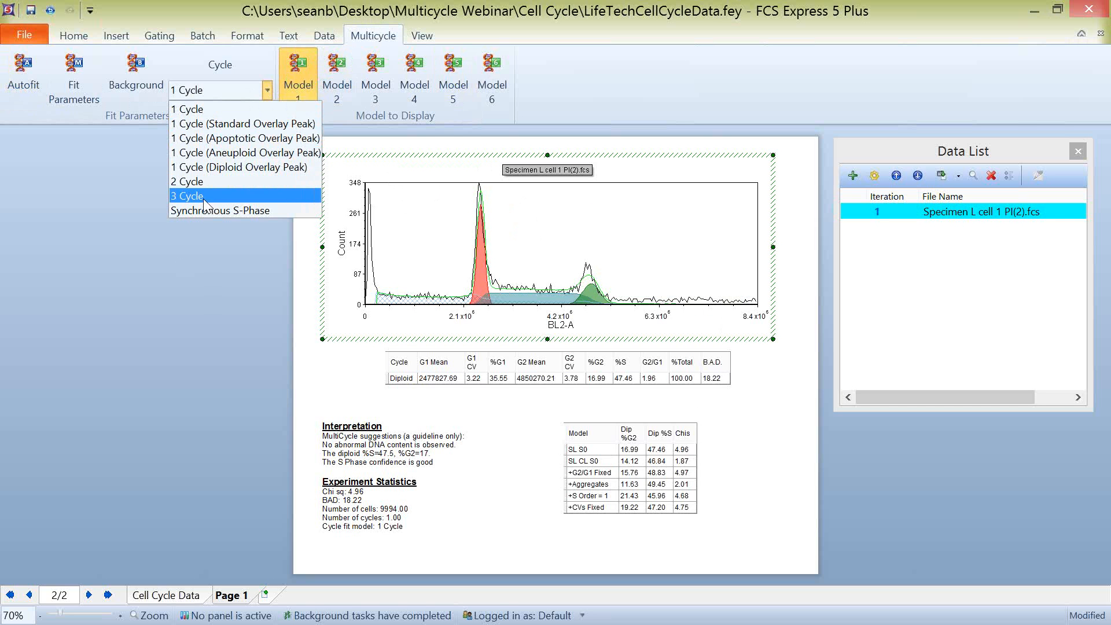
{"action": "left_click", "coordinate": [31, 88]}
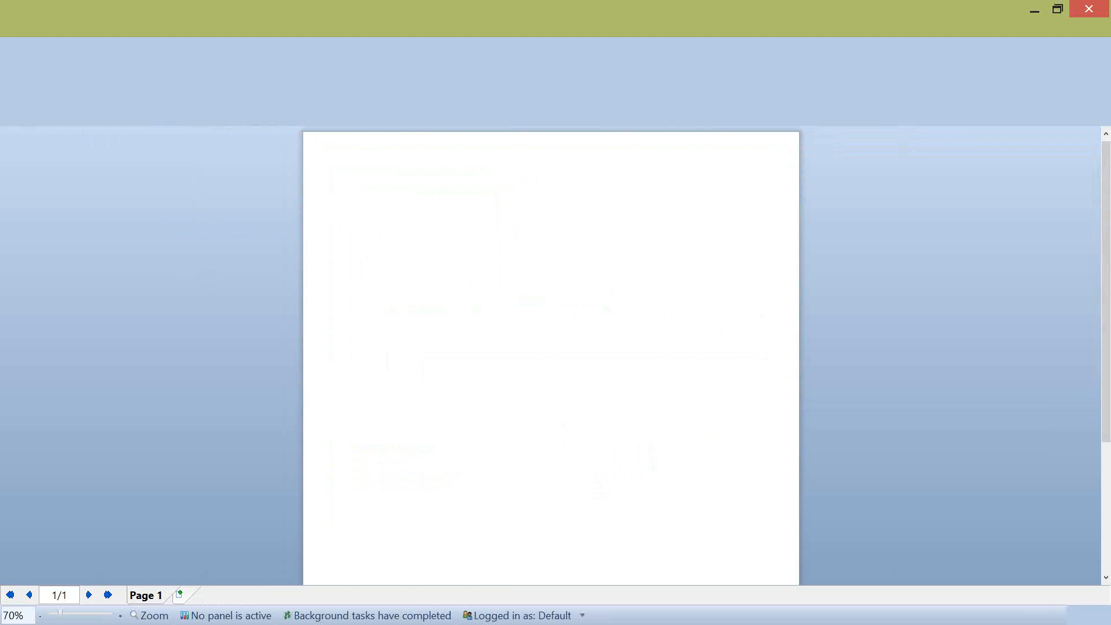
Create a Multicycle DNA plot of ASCII1.FCS on the blank page and widen it to nearly the page width
{"action": "left_click_drag", "start_coordinate": [834, 154], "coordinate": [871, 154]}
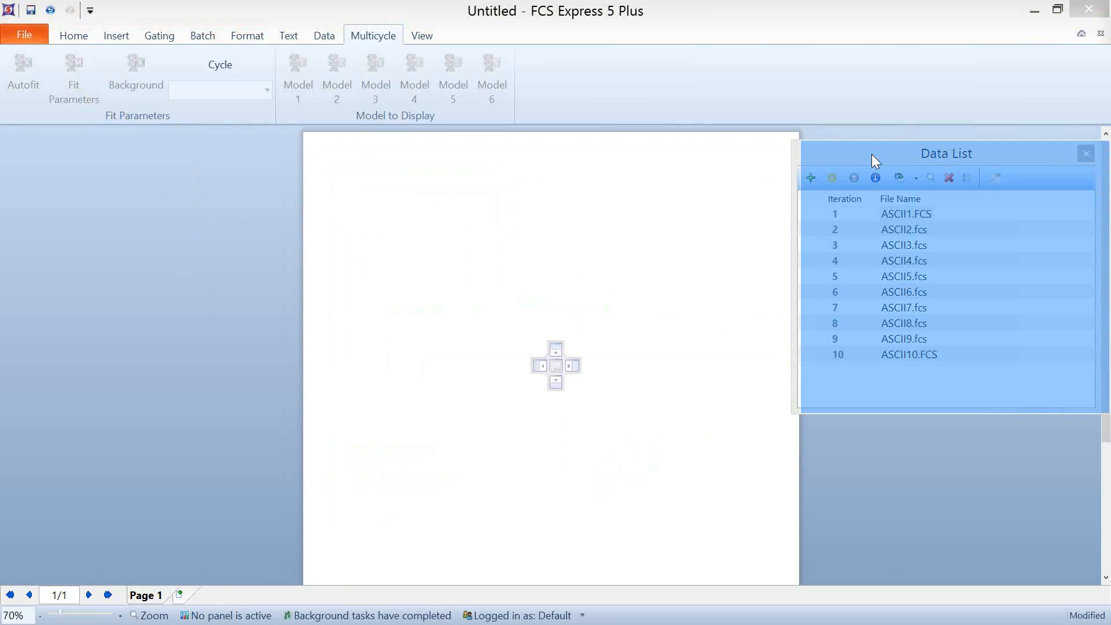
{"action": "left_click", "coordinate": [904, 213]}
{"action": "left_click_drag", "start_coordinate": [905, 214], "coordinate": [370, 203]}
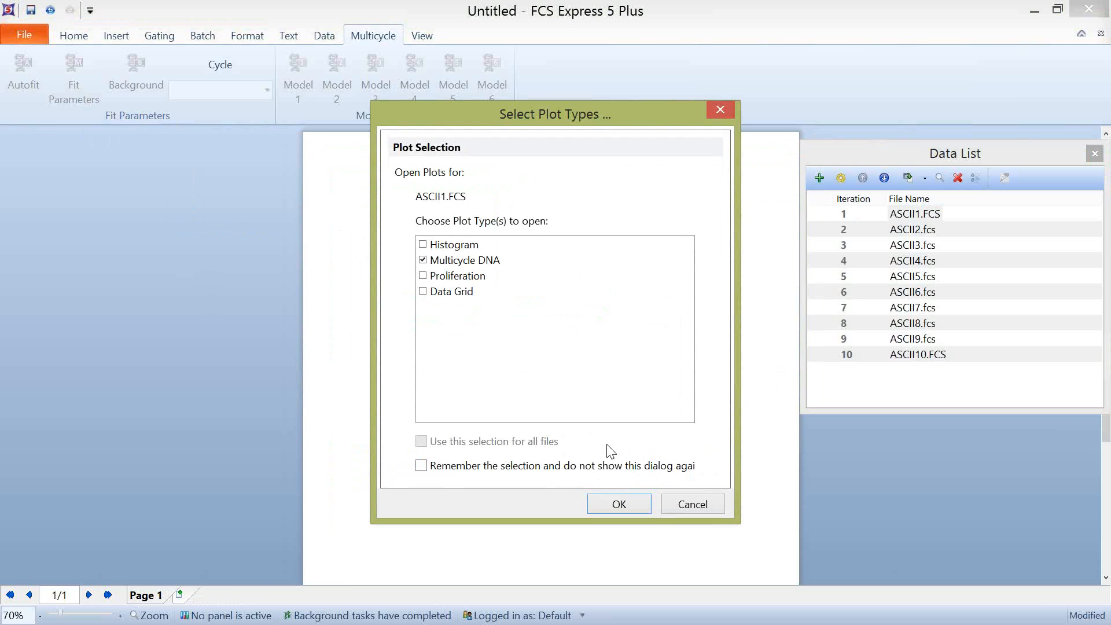
{"action": "left_click", "coordinate": [617, 506]}
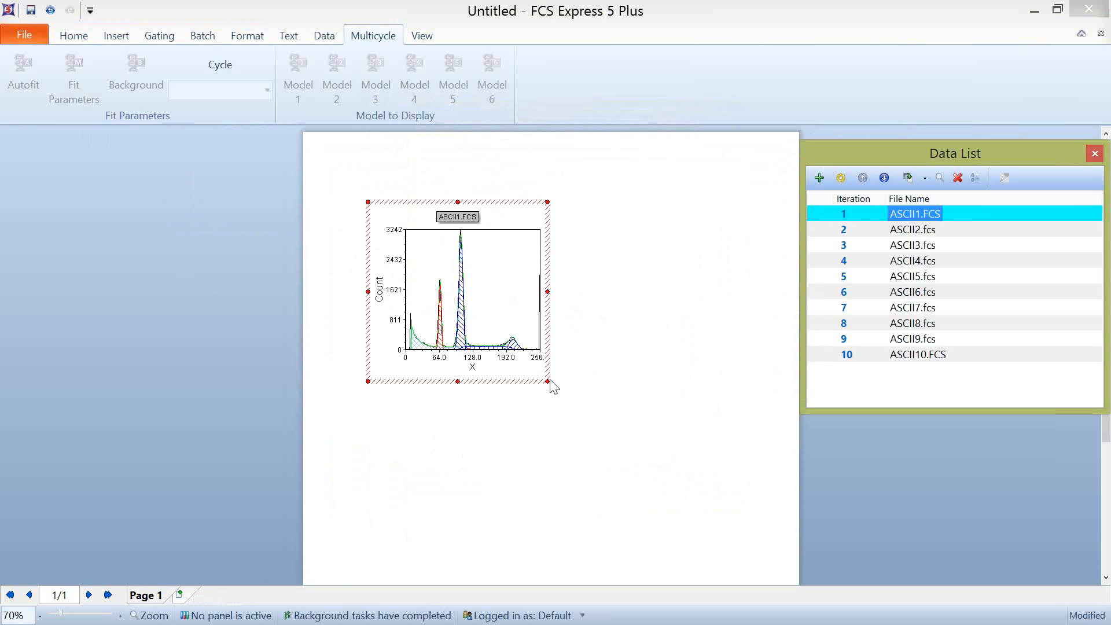
{"action": "left_click_drag", "start_coordinate": [548, 382], "coordinate": [761, 403]}
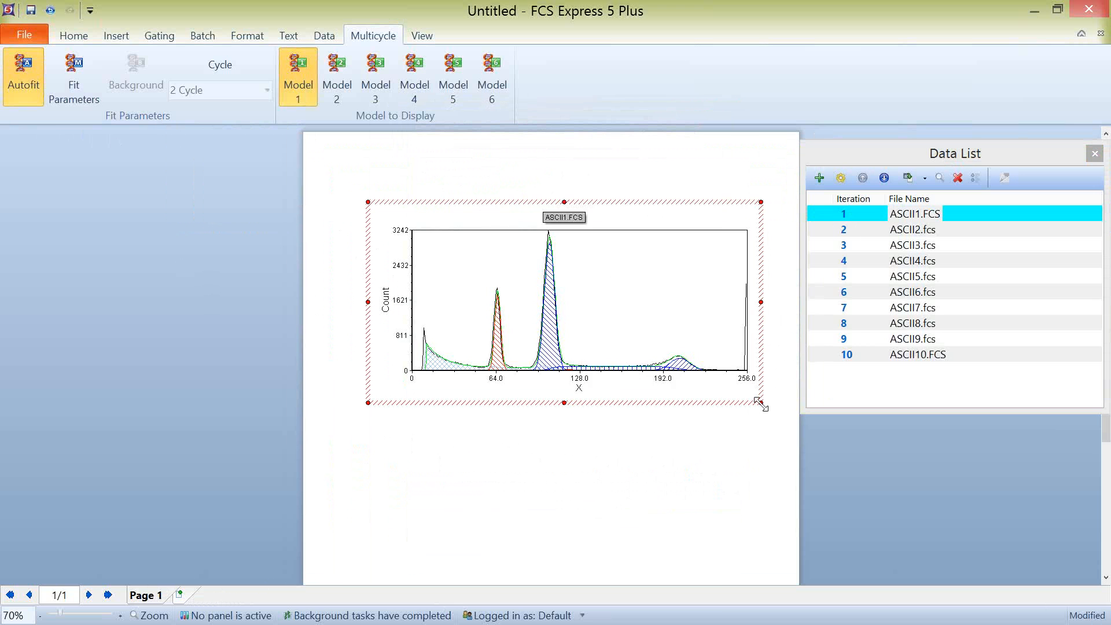
Add the DNA Cycle Statistics table for the ASCII1.FCS plot and place it just below the plot
{"action": "right_click", "coordinate": [487, 282]}
{"action": "mouse_move", "coordinate": [576, 278]}
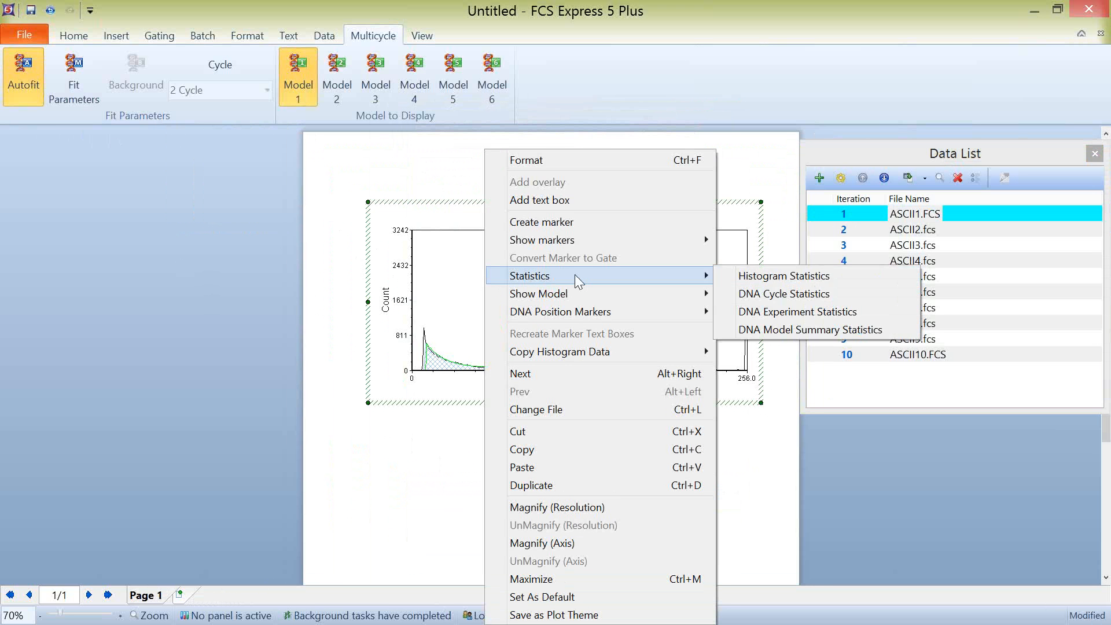
{"action": "left_click", "coordinate": [785, 294]}
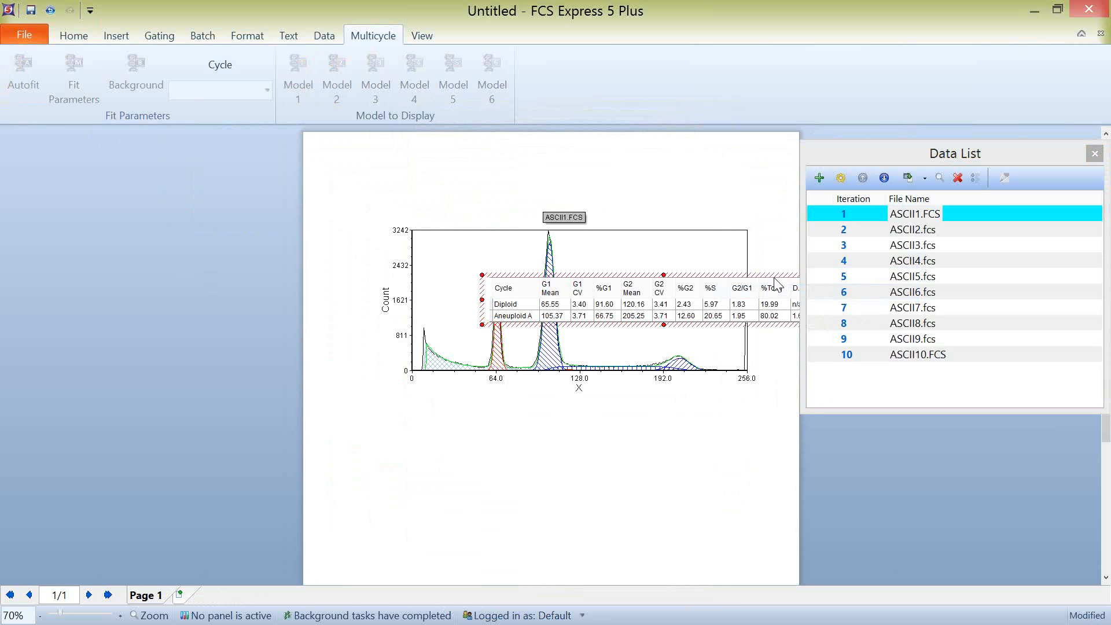
{"action": "left_click_drag", "start_coordinate": [776, 275], "coordinate": [675, 413]}
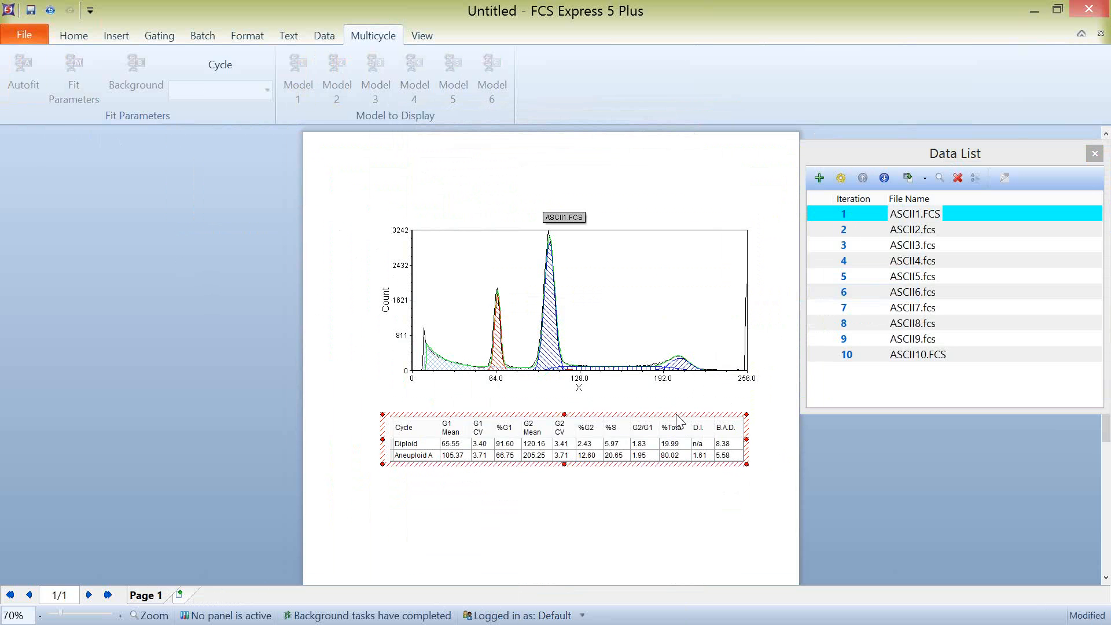
Switch the Multicycle plot through ASCII2.fcs, ASCII3.fcs and ASCII4.fcs to compare their automatic fits and cycle statistics
{"action": "left_click", "coordinate": [472, 280]}
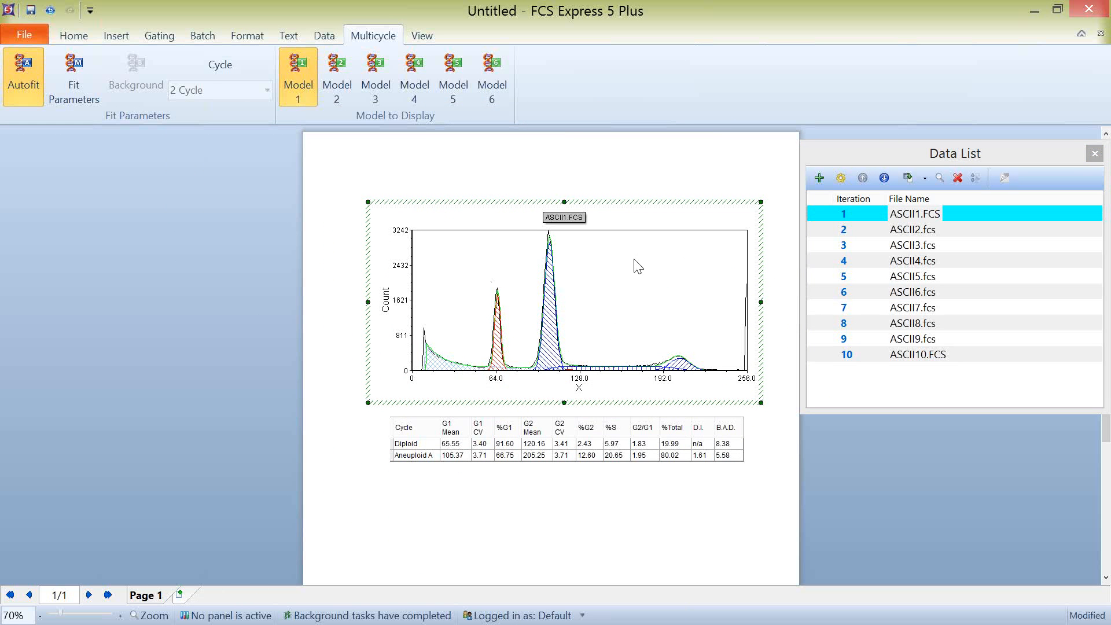
{"action": "left_click", "coordinate": [843, 233]}
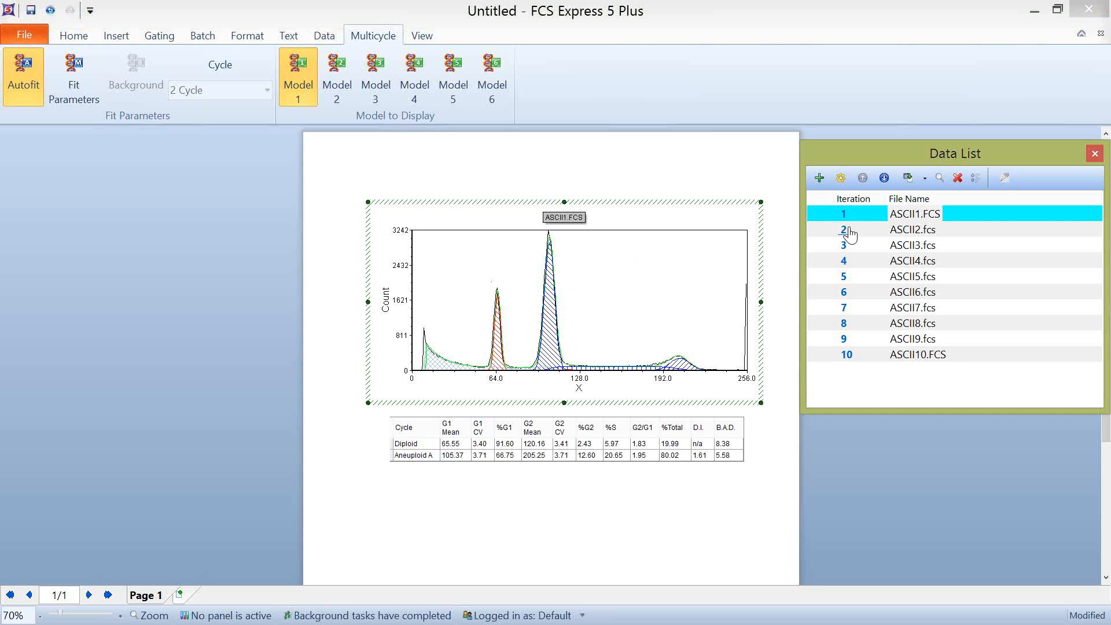
{"action": "left_click", "coordinate": [844, 232]}
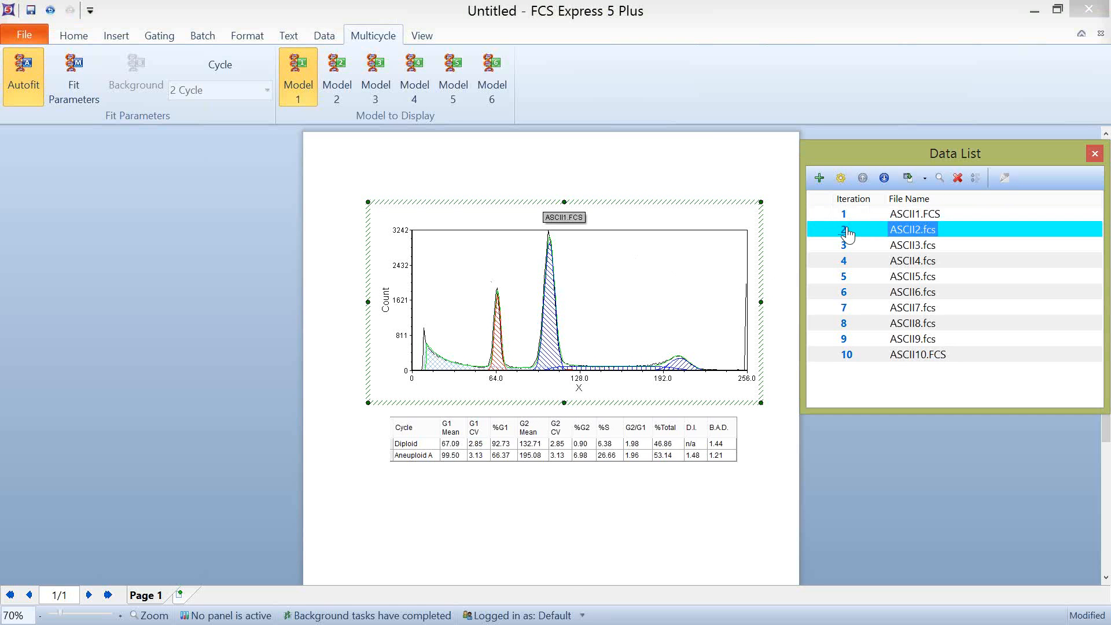
{"action": "left_click", "coordinate": [580, 376]}
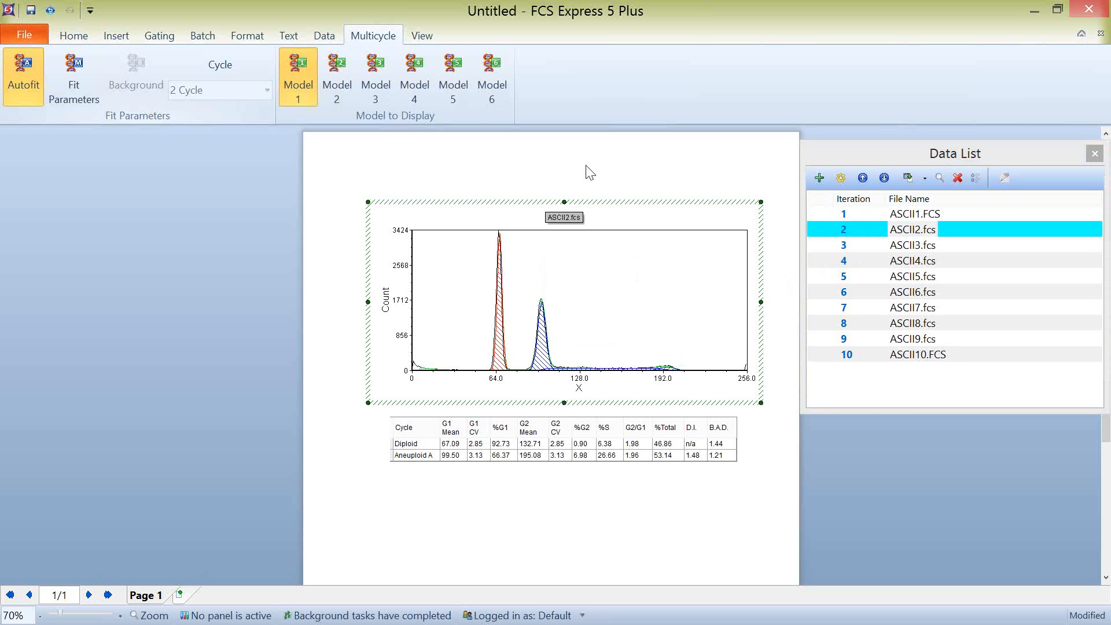
{"action": "left_click", "coordinate": [845, 248]}
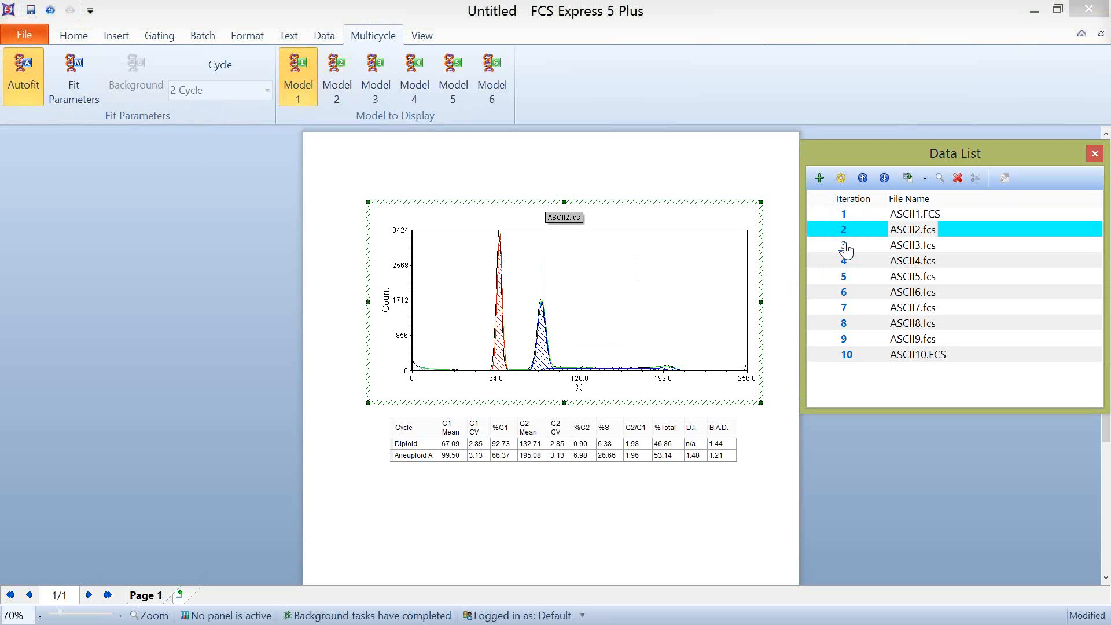
{"action": "left_click", "coordinate": [845, 248]}
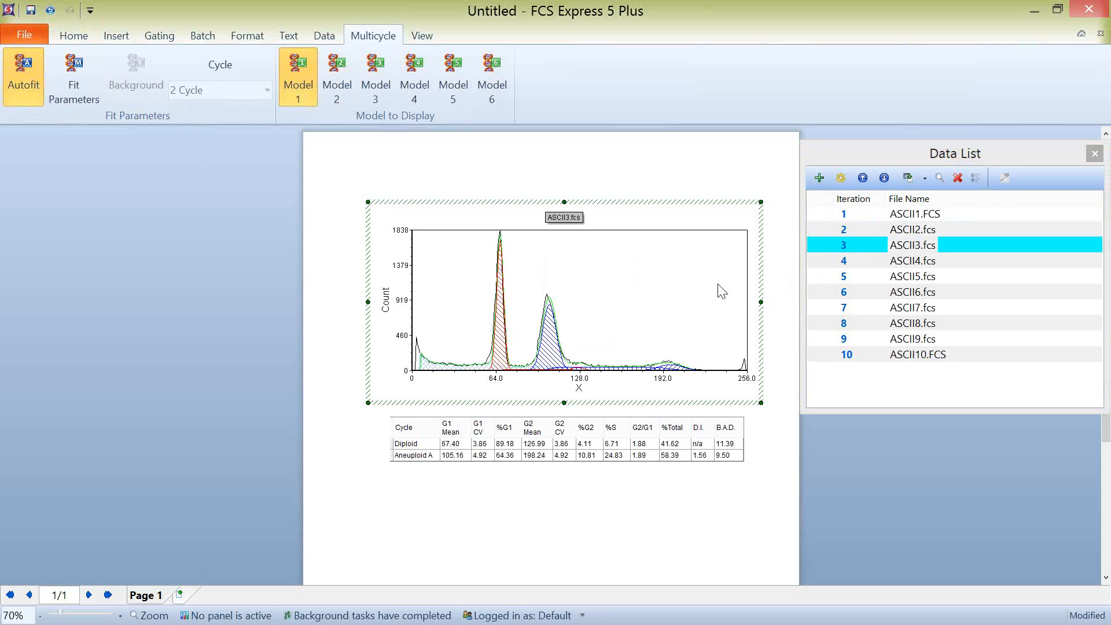
{"action": "left_click", "coordinate": [845, 264]}
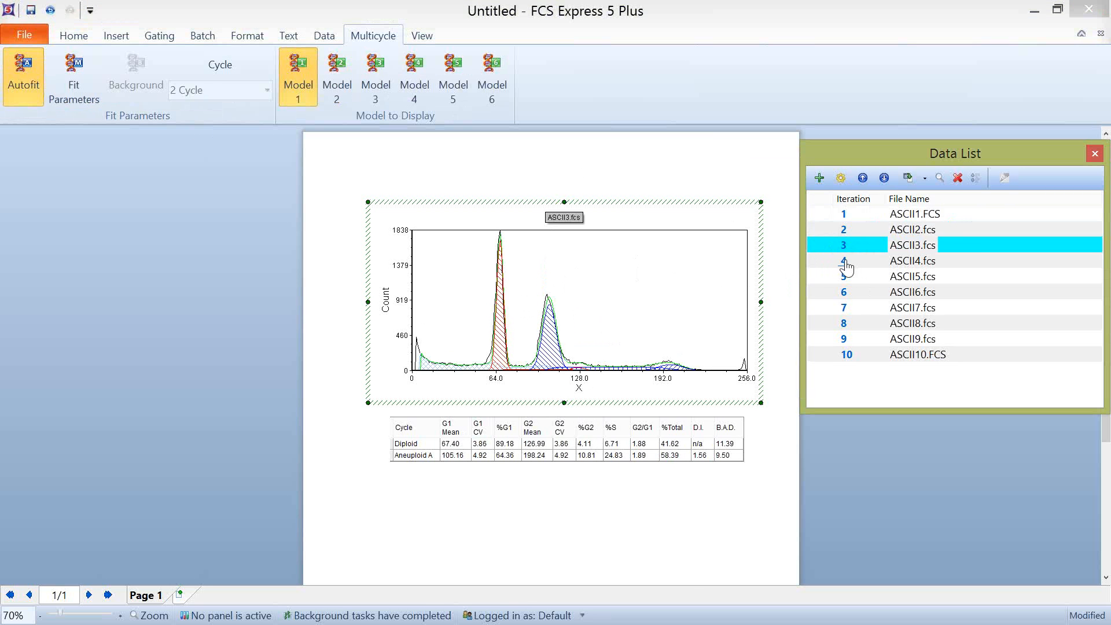
{"action": "left_click", "coordinate": [599, 267]}
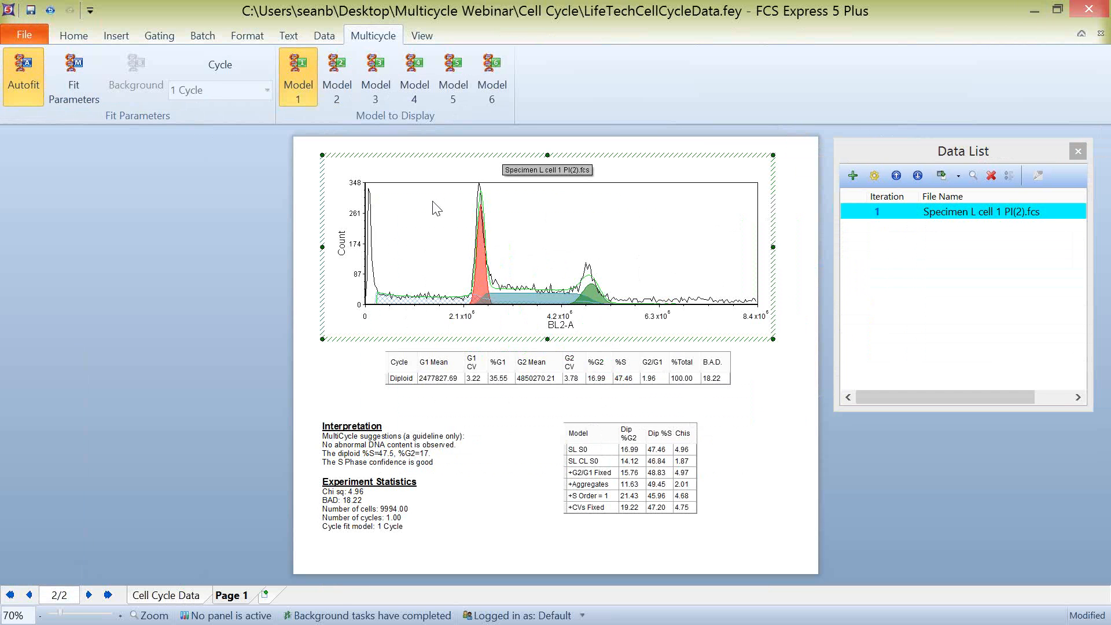
{"action": "left_click", "coordinate": [188, 216]}
{"action": "left_click", "coordinate": [412, 201]}
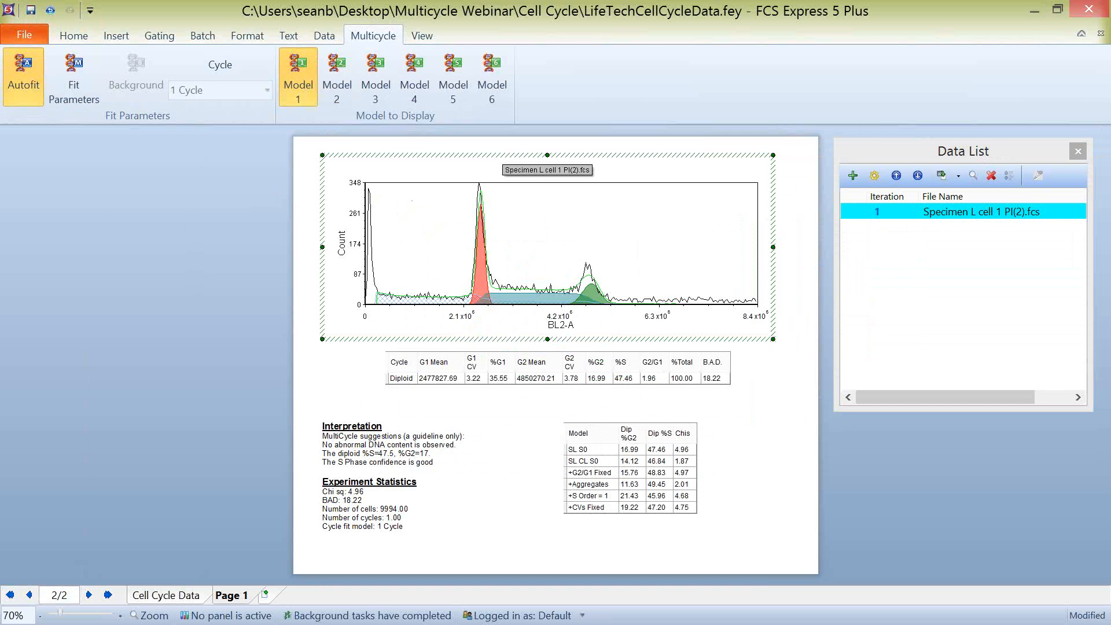
Turn off Autofit for the Specimen L cell 1 PI(2).fcs plot and review its DNA general, cycle and background formatting options
{"action": "left_click", "coordinate": [32, 71]}
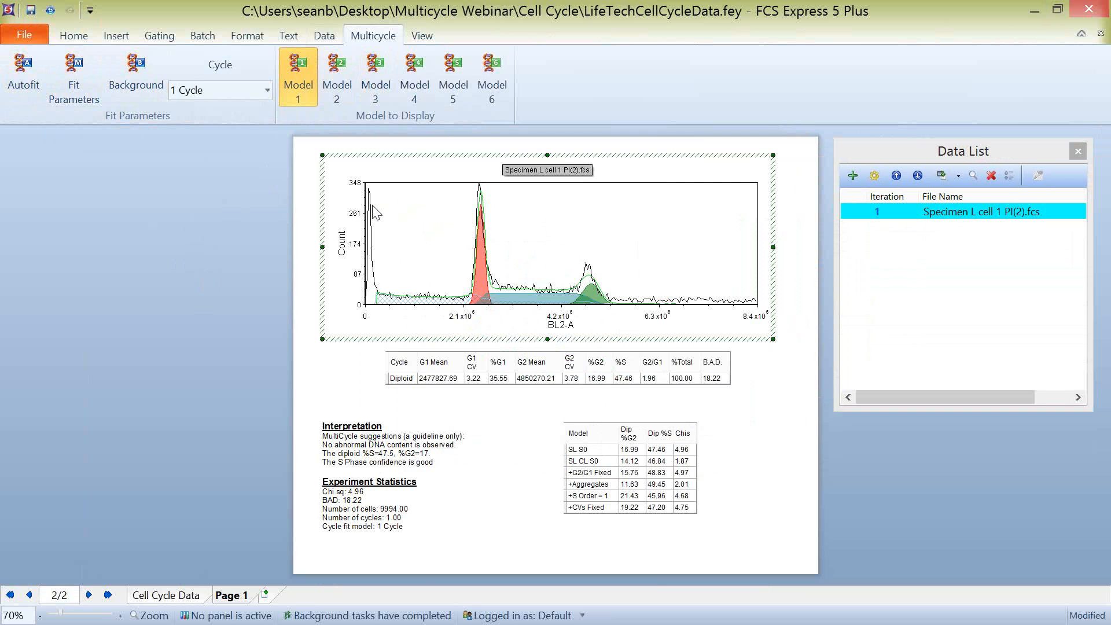
{"action": "right_click", "coordinate": [428, 254]}
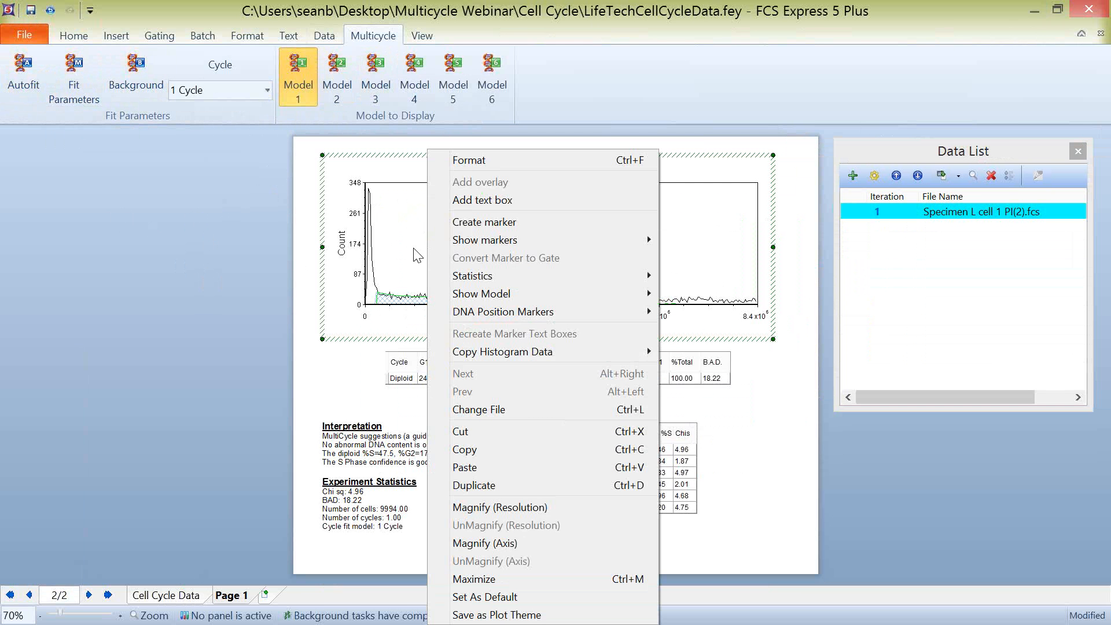
{"action": "left_click", "coordinate": [508, 161]}
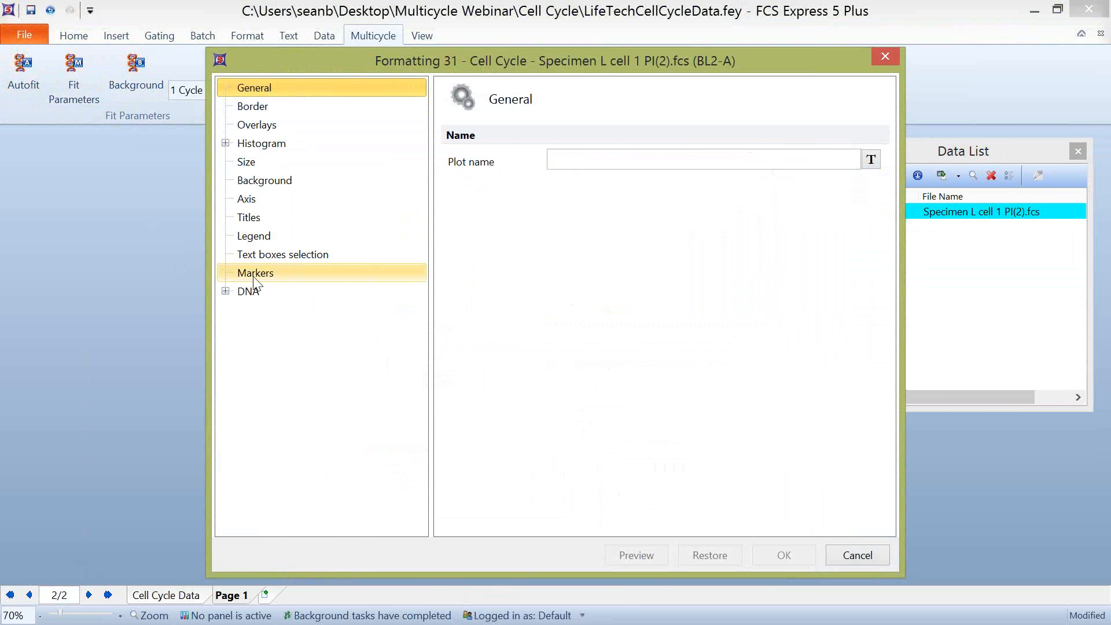
{"action": "left_click", "coordinate": [227, 291]}
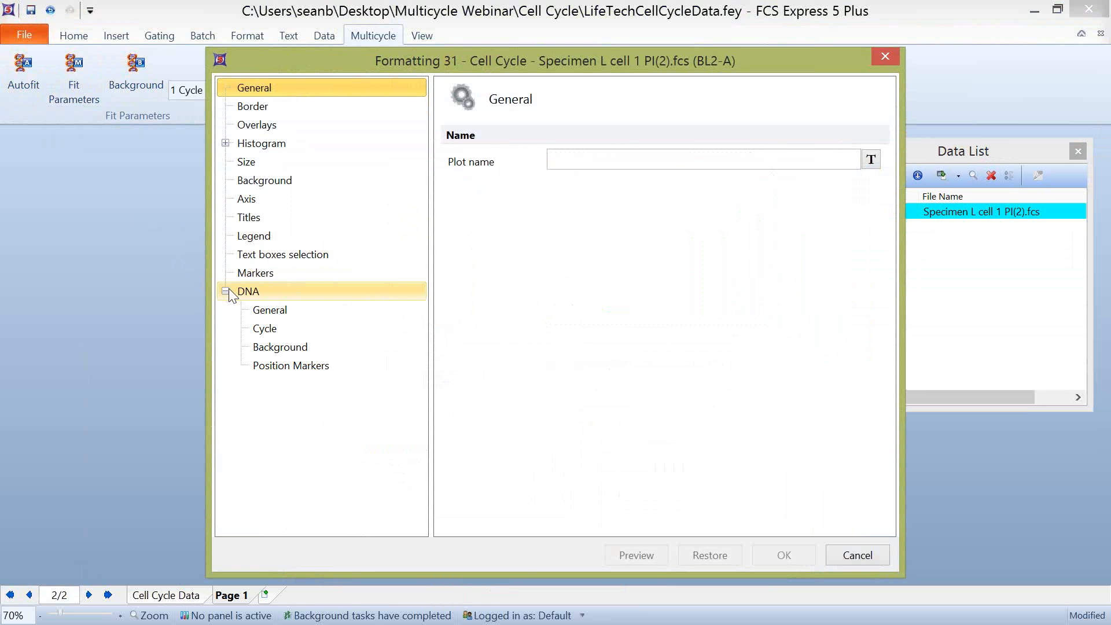
{"action": "left_click", "coordinate": [272, 295]}
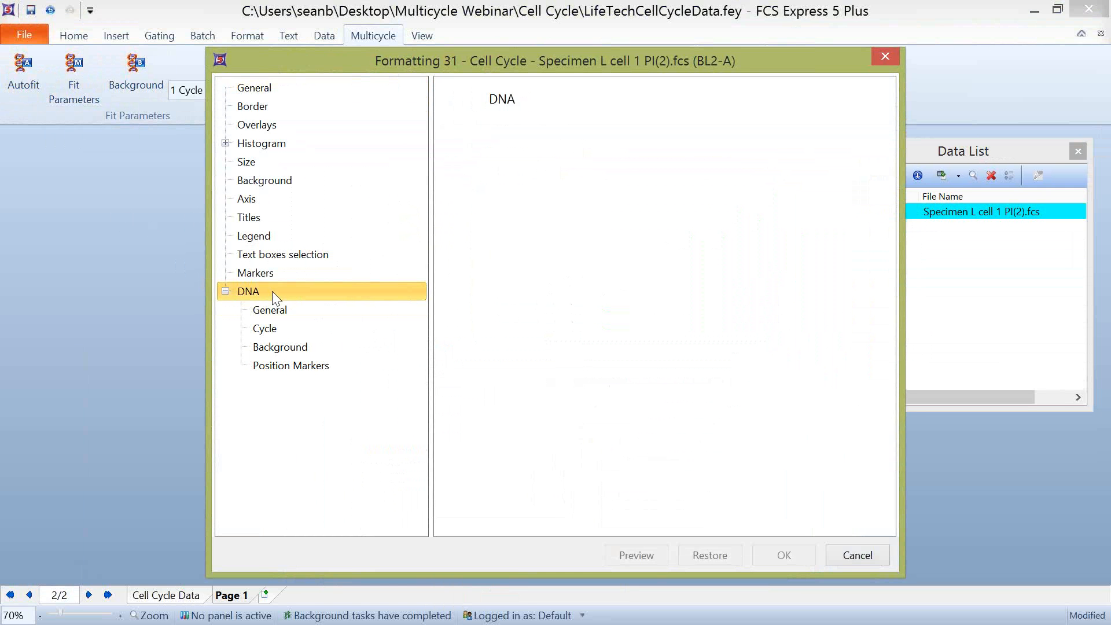
{"action": "left_click", "coordinate": [280, 308]}
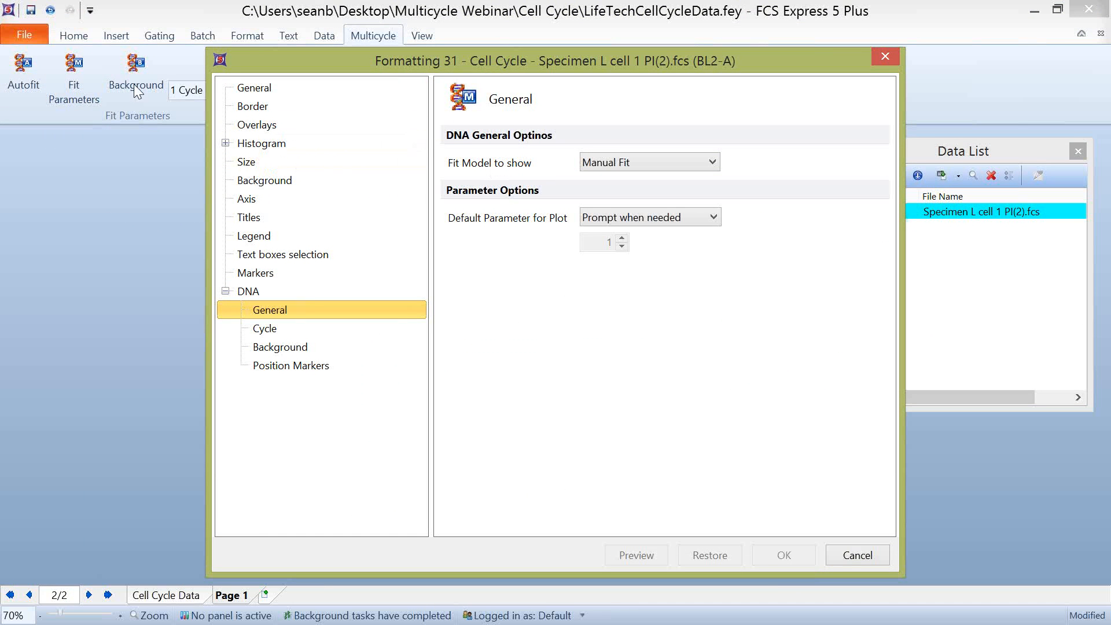
{"action": "left_click", "coordinate": [266, 330]}
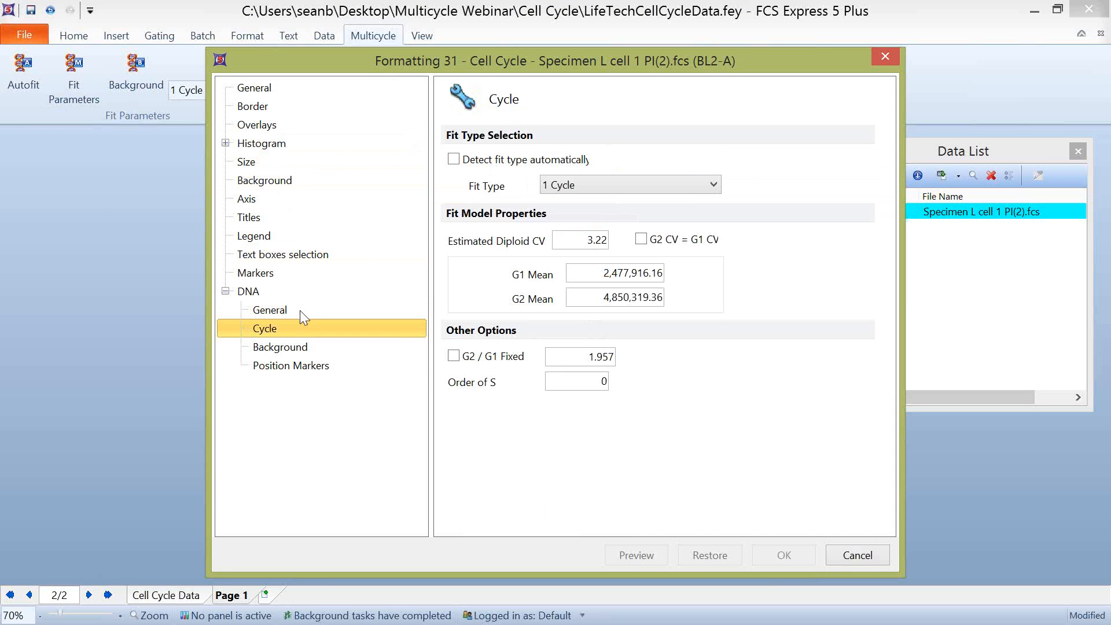
{"action": "left_click", "coordinate": [273, 349]}
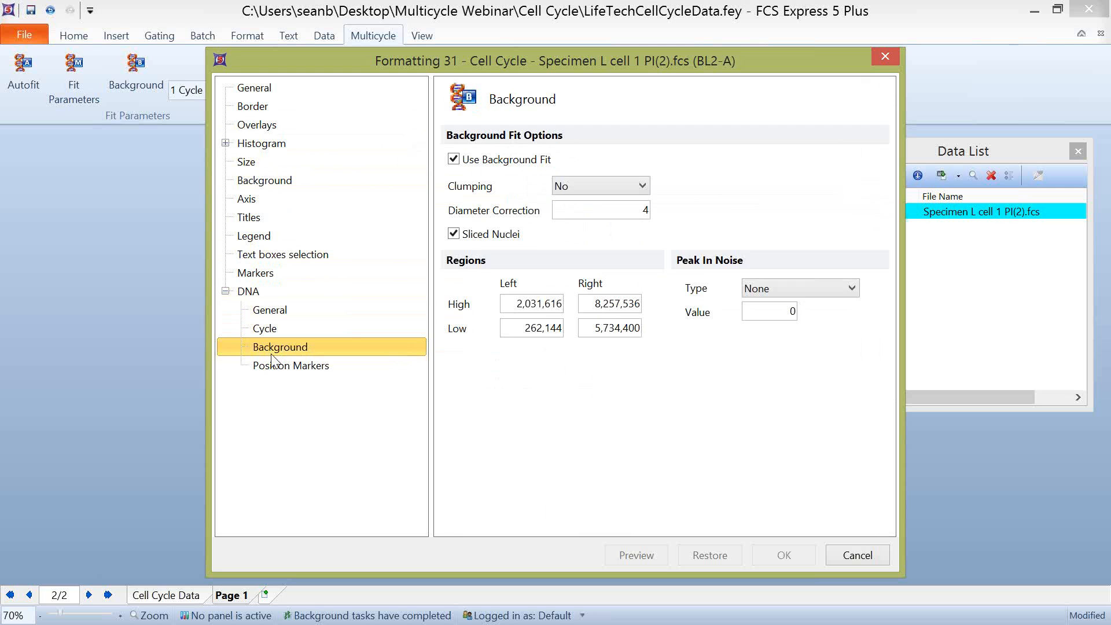
Enable the G1 Mean position marker on the plot in the DNA formatting options
{"action": "left_click", "coordinate": [283, 367]}
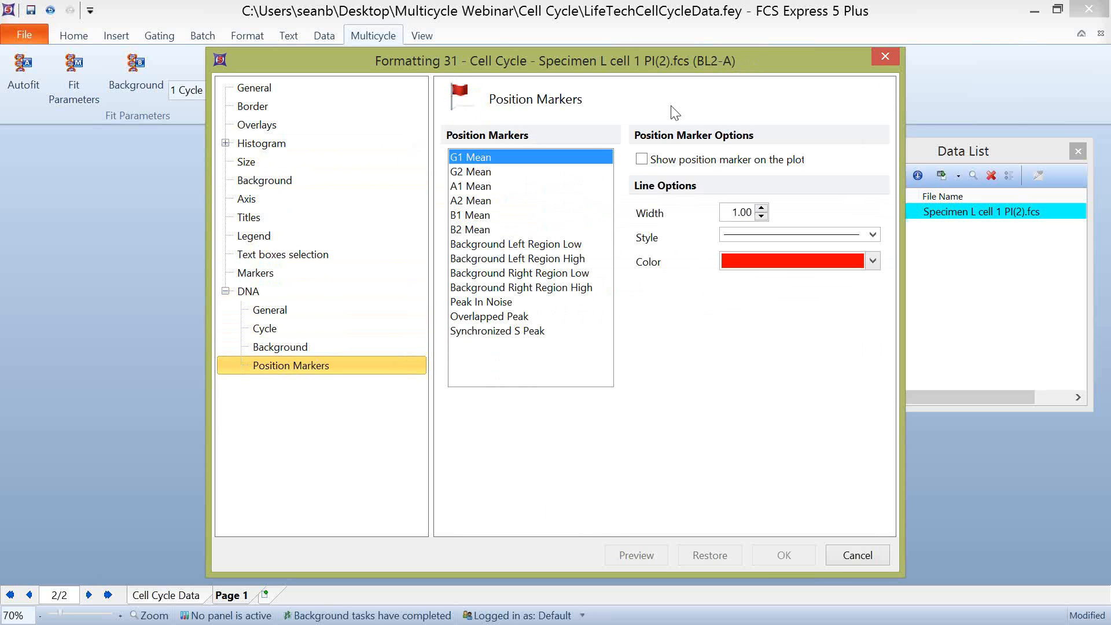
{"action": "left_click_drag", "start_coordinate": [772, 65], "coordinate": [345, 67]}
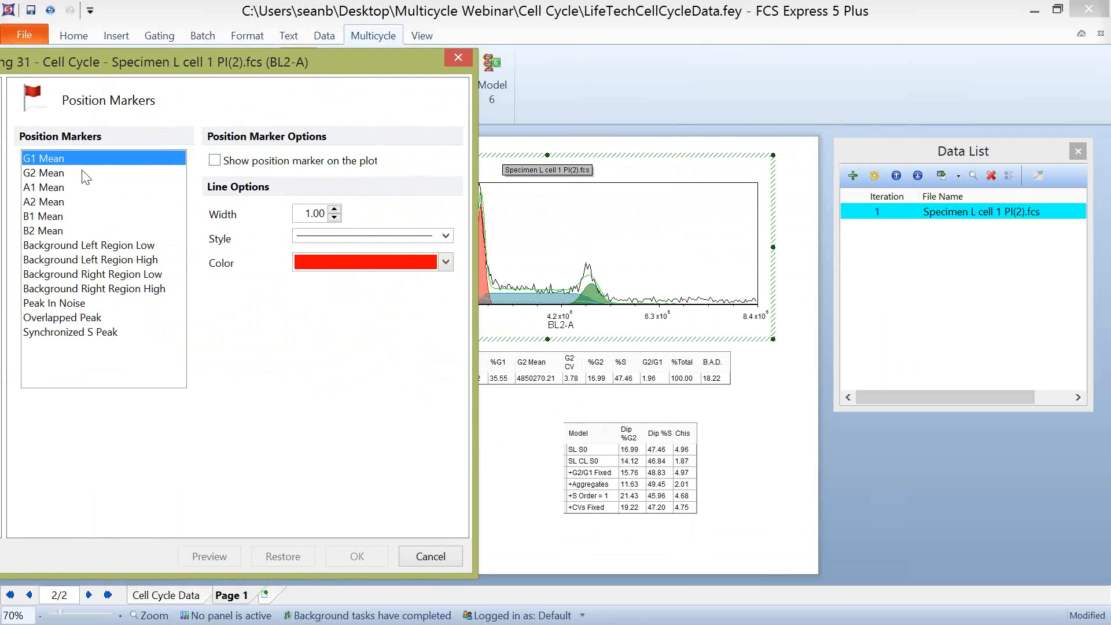
{"action": "left_click", "coordinate": [215, 161]}
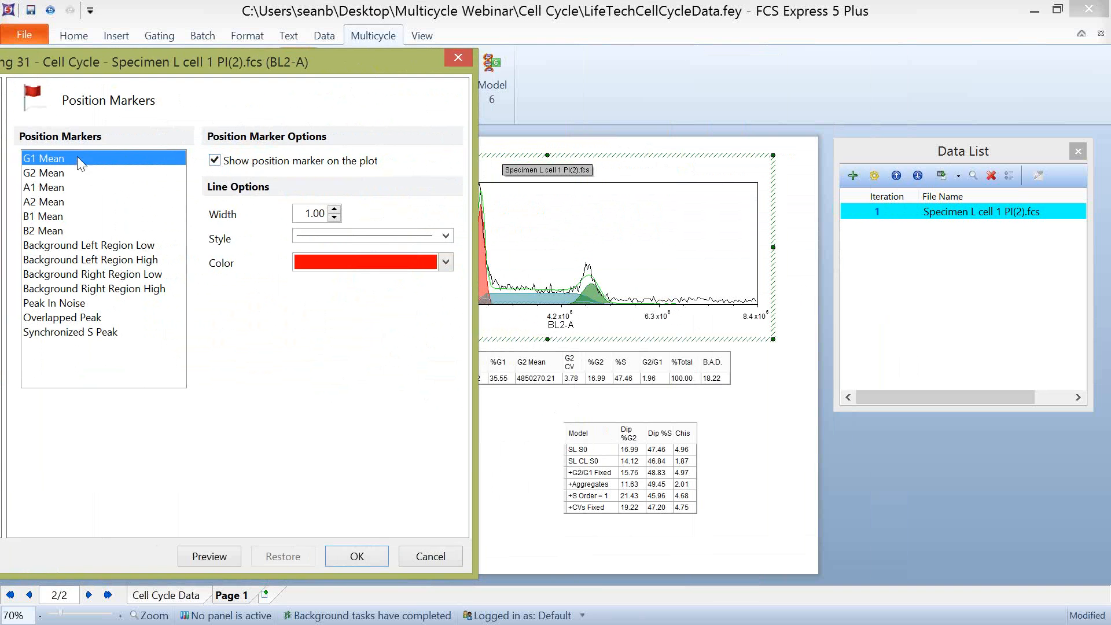
Enable the G2 Mean position marker on the plot, with a dark green line and a width of 2.00
{"action": "left_click", "coordinate": [95, 173]}
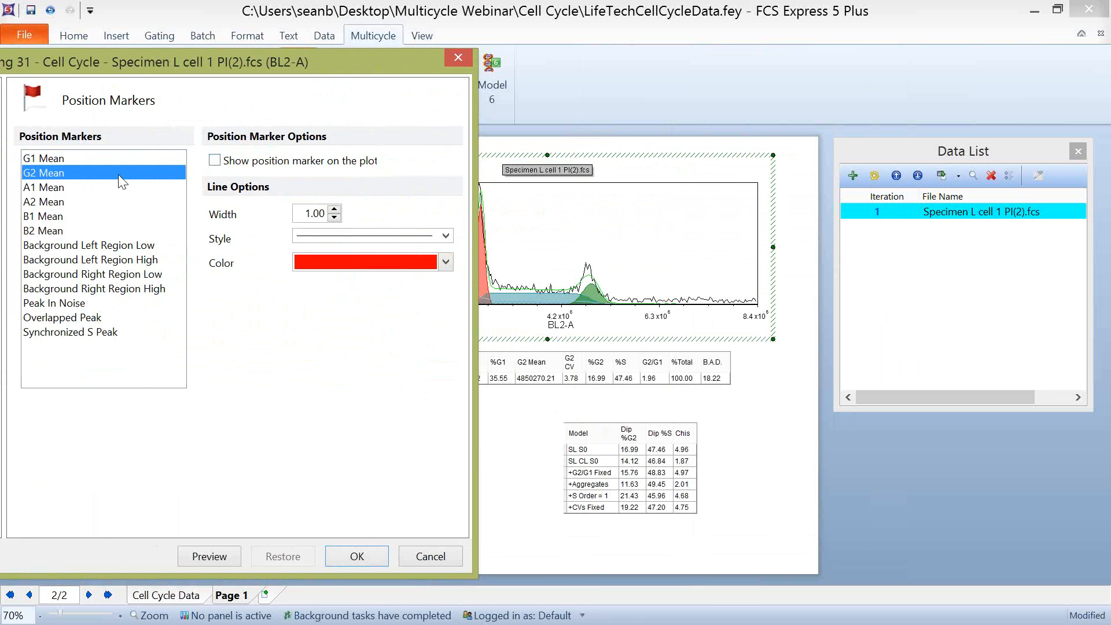
{"action": "left_click", "coordinate": [214, 162]}
{"action": "left_click", "coordinate": [445, 263]}
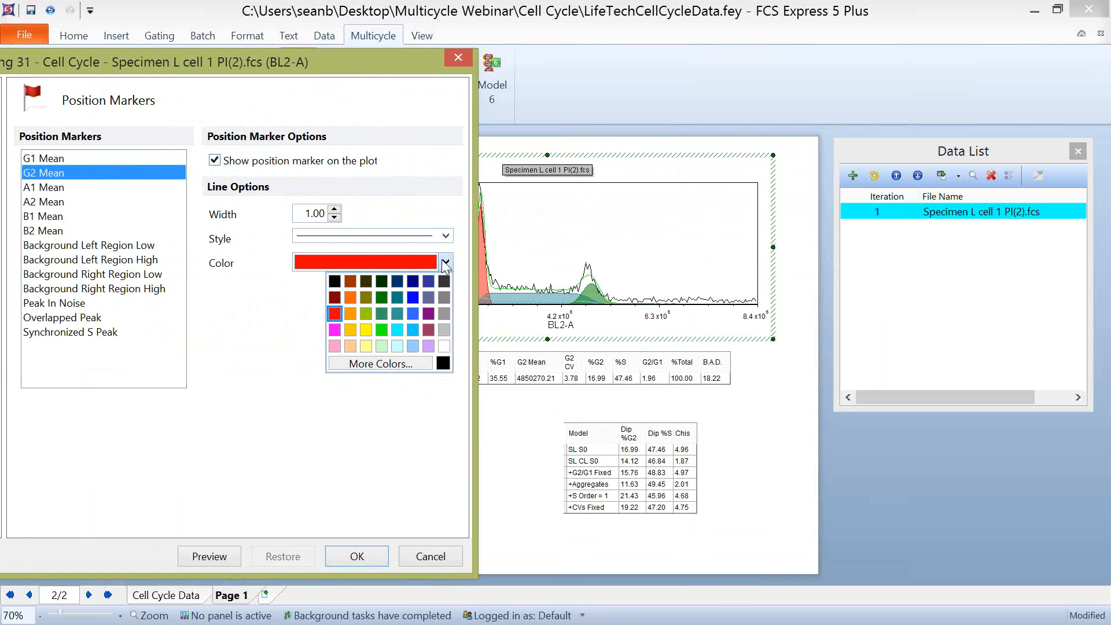
{"action": "left_click", "coordinate": [381, 298]}
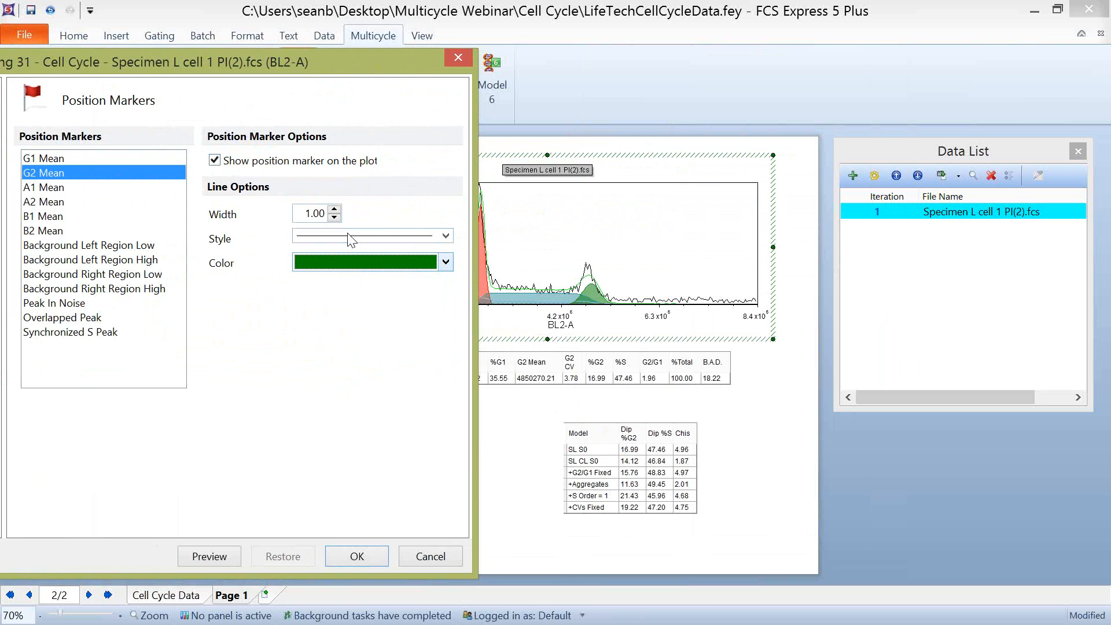
{"action": "left_click", "coordinate": [334, 209]}
{"action": "left_click", "coordinate": [333, 210]}
{"action": "left_click", "coordinate": [334, 209]}
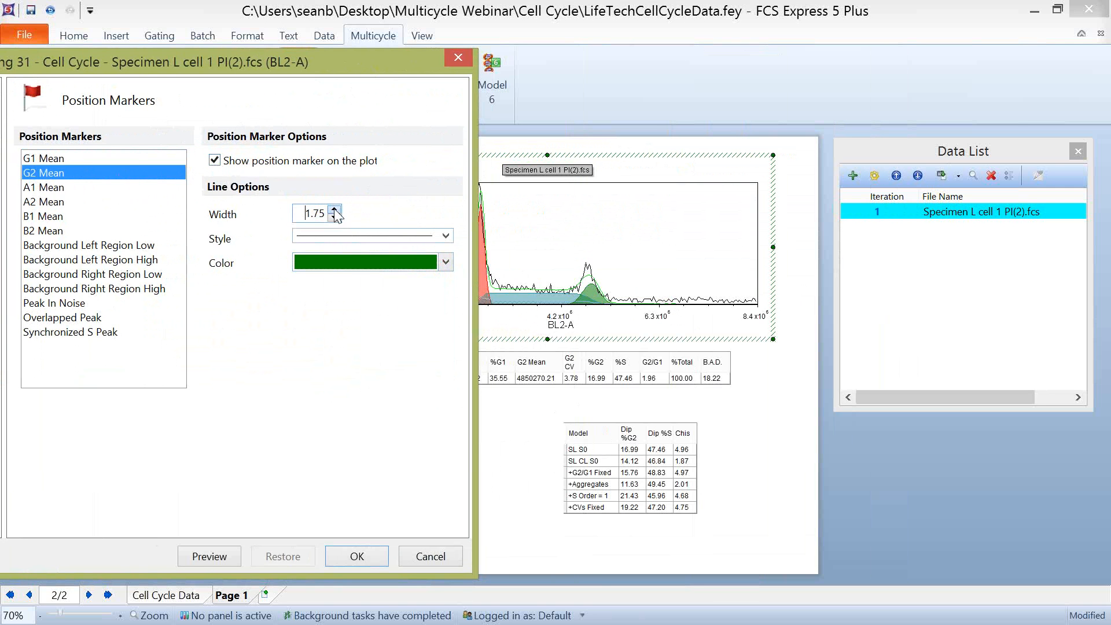
{"action": "left_click", "coordinate": [334, 209]}
Set the G1 Mean position marker's line width to 2.00 and apply the formatting to the plot
{"action": "left_click", "coordinate": [142, 158]}
{"action": "left_click", "coordinate": [334, 210]}
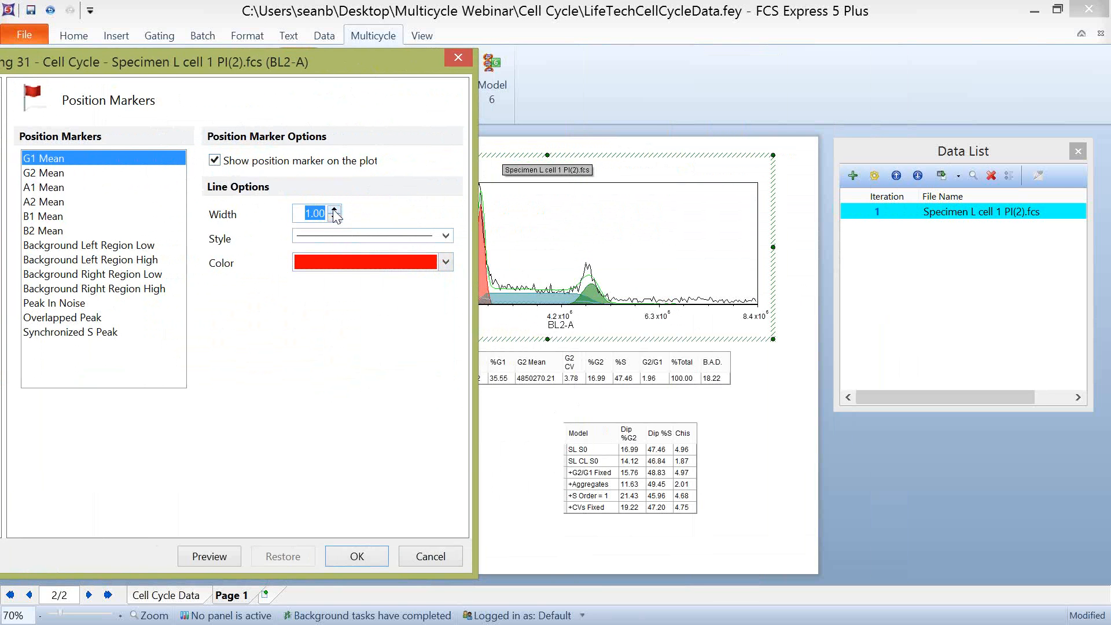
{"action": "left_click", "coordinate": [334, 210]}
{"action": "left_click", "coordinate": [334, 209]}
{"action": "left_click", "coordinate": [334, 209]}
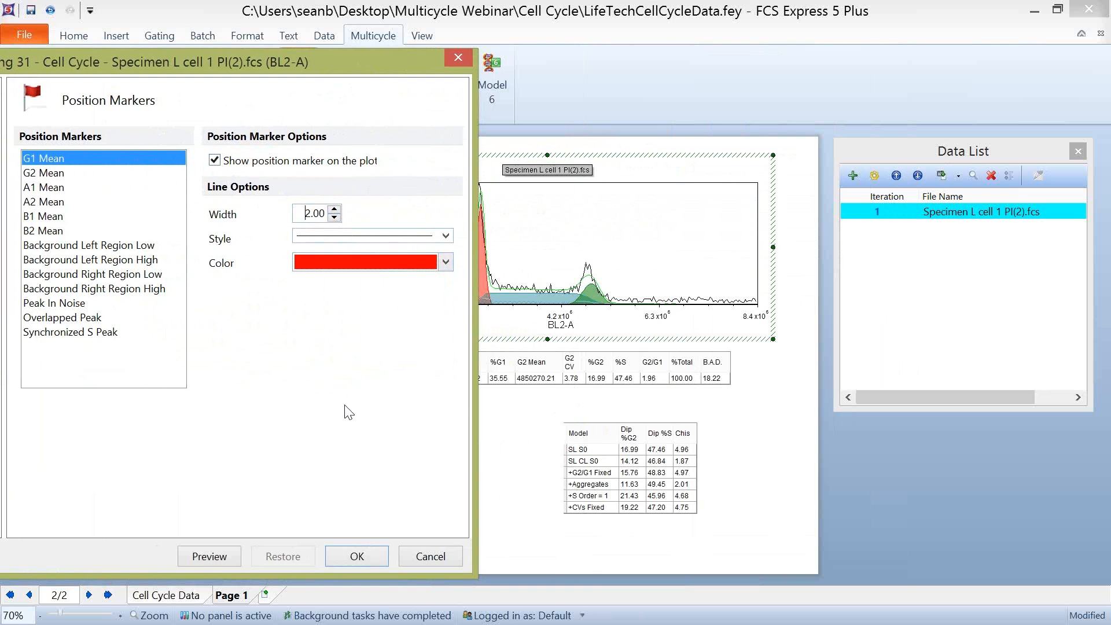
{"action": "left_click", "coordinate": [232, 553]}
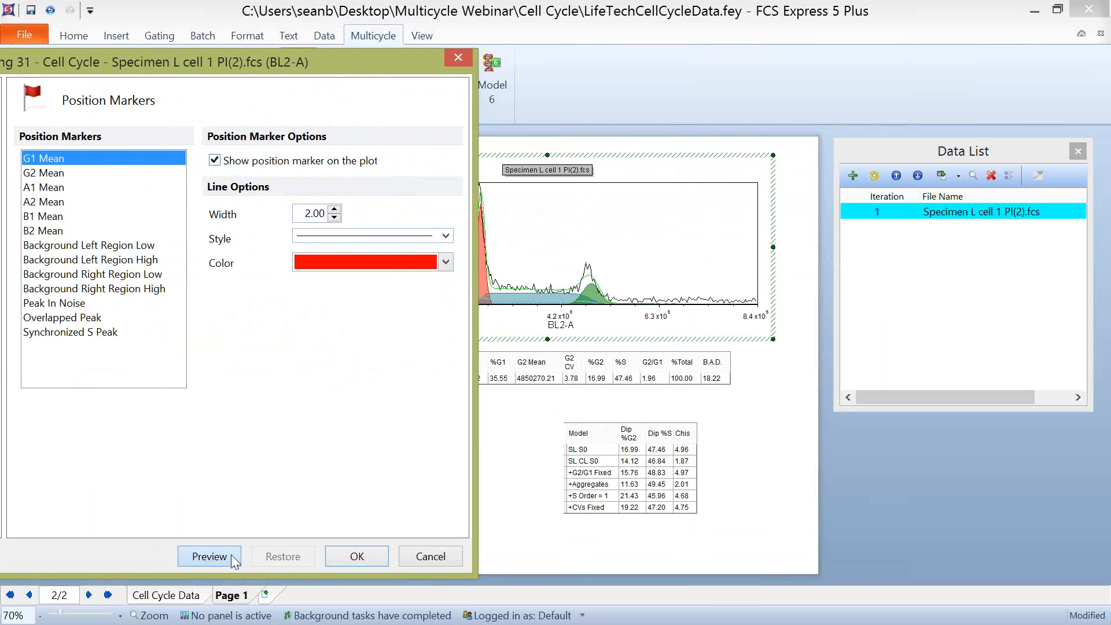
{"action": "left_click", "coordinate": [354, 557]}
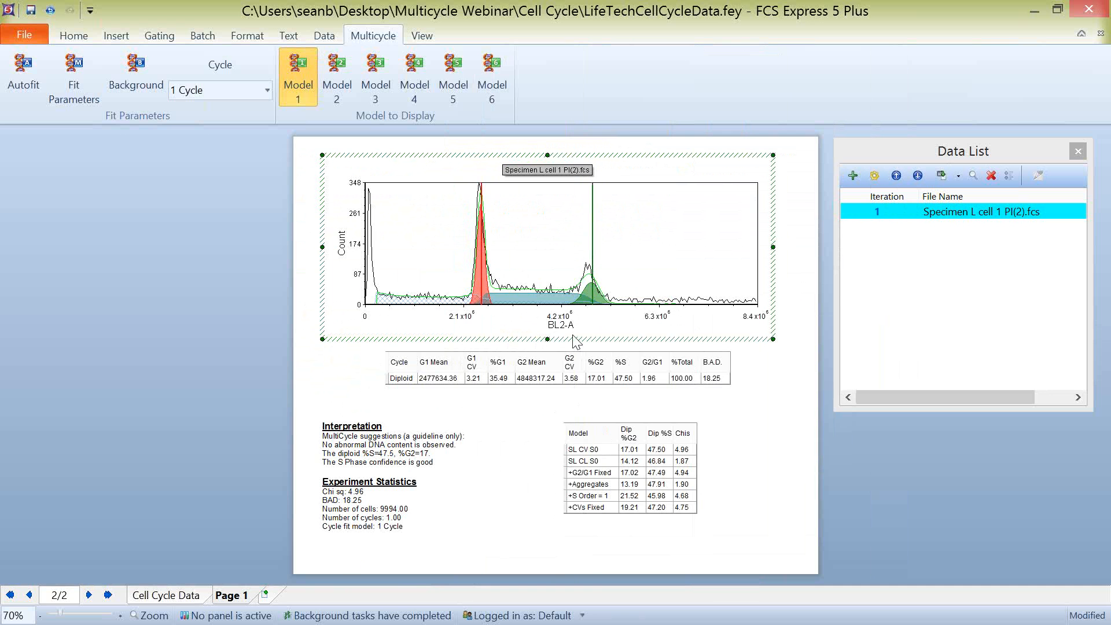
Select the G2 Mean and G1 Mean position markers on the histogram in turn, and deselect them
{"action": "left_click", "coordinate": [590, 235]}
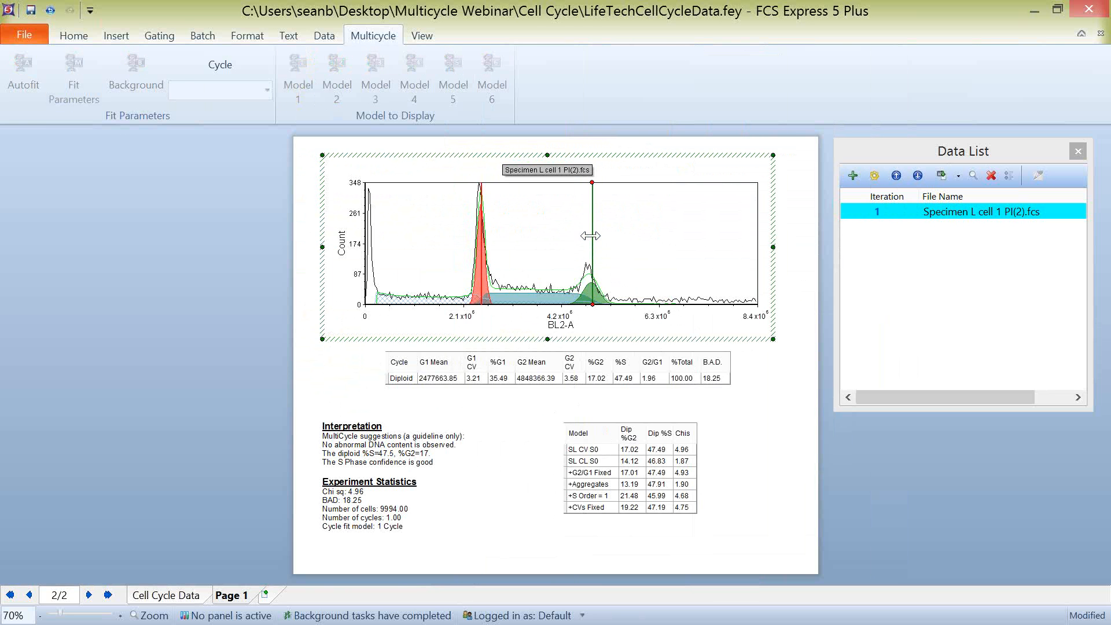
{"action": "left_click", "coordinate": [481, 207]}
{"action": "left_click", "coordinate": [286, 235]}
Reopen the plot's DNA general formatting options and review the available fit models to show, keeping Manual Fit
{"action": "mouse_move", "coordinate": [452, 235]}
{"action": "right_click", "coordinate": [409, 224]}
{"action": "left_click", "coordinate": [437, 200]}
{"action": "left_click", "coordinate": [225, 291]}
{"action": "left_click", "coordinate": [278, 313]}
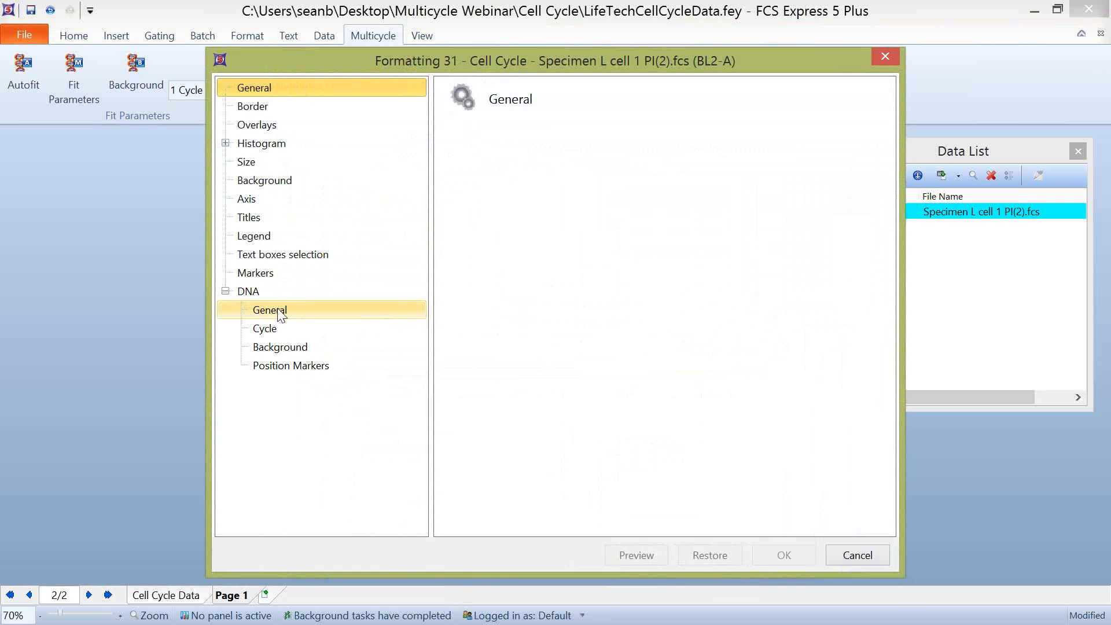
{"action": "left_click_drag", "start_coordinate": [531, 64], "coordinate": [314, 144]}
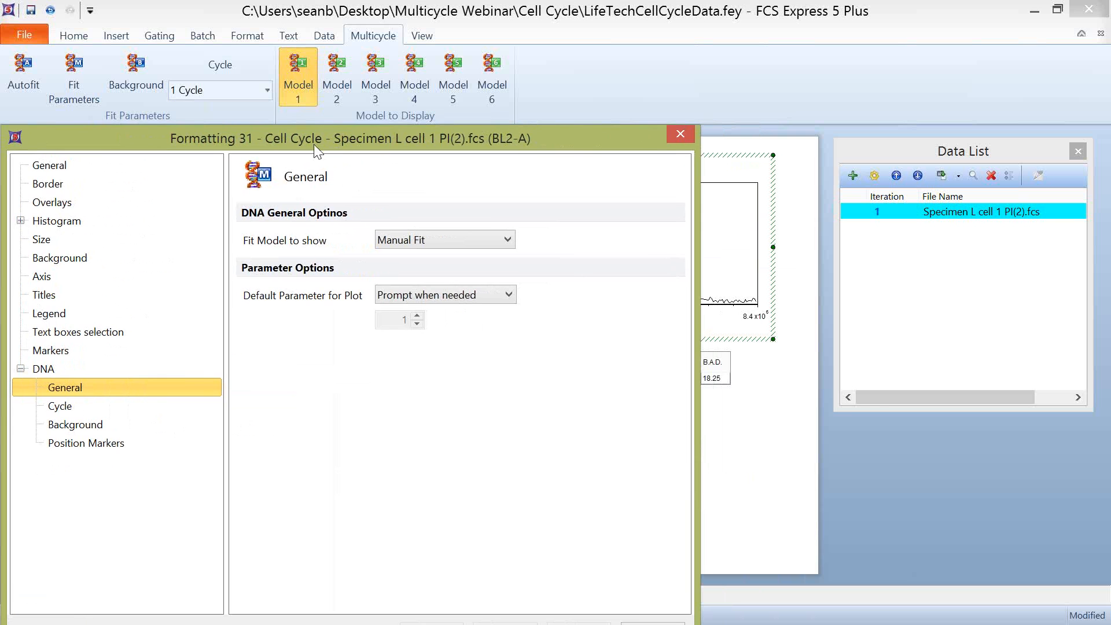
{"action": "left_click", "coordinate": [464, 241]}
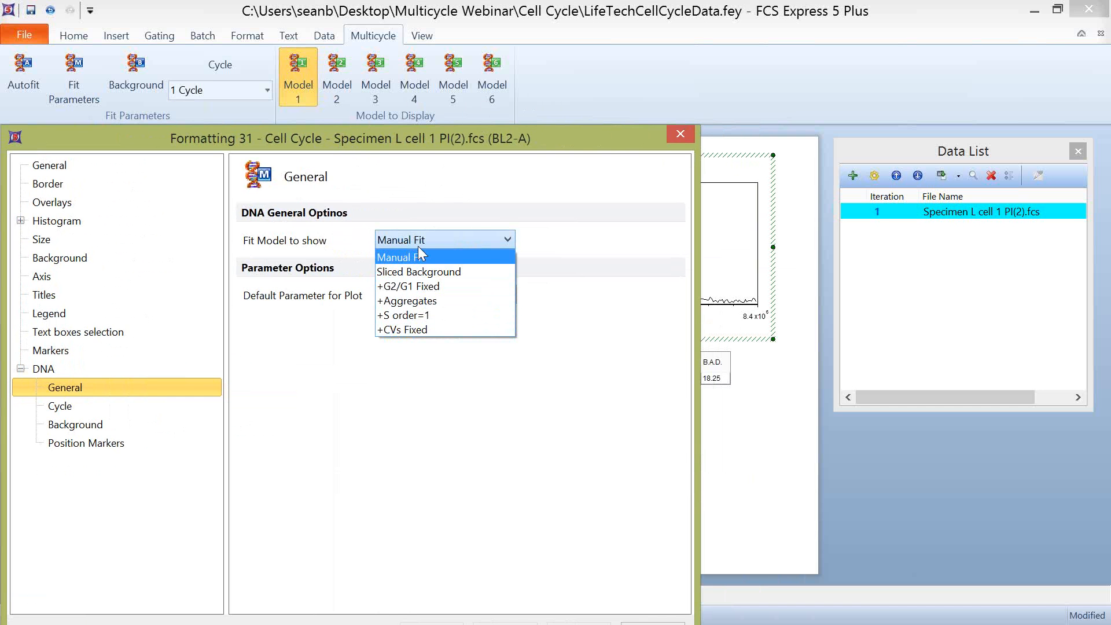
{"action": "left_click", "coordinate": [498, 211]}
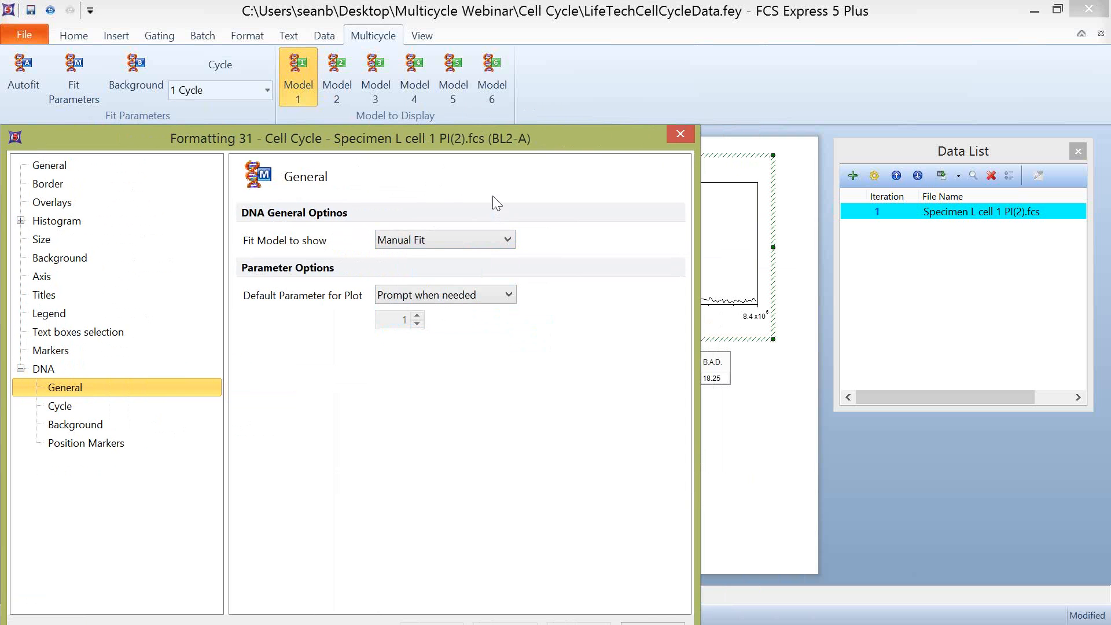
Try the Use parameter below option for the default plot parameter and return it to Prompt when needed
{"action": "left_click", "coordinate": [508, 301]}
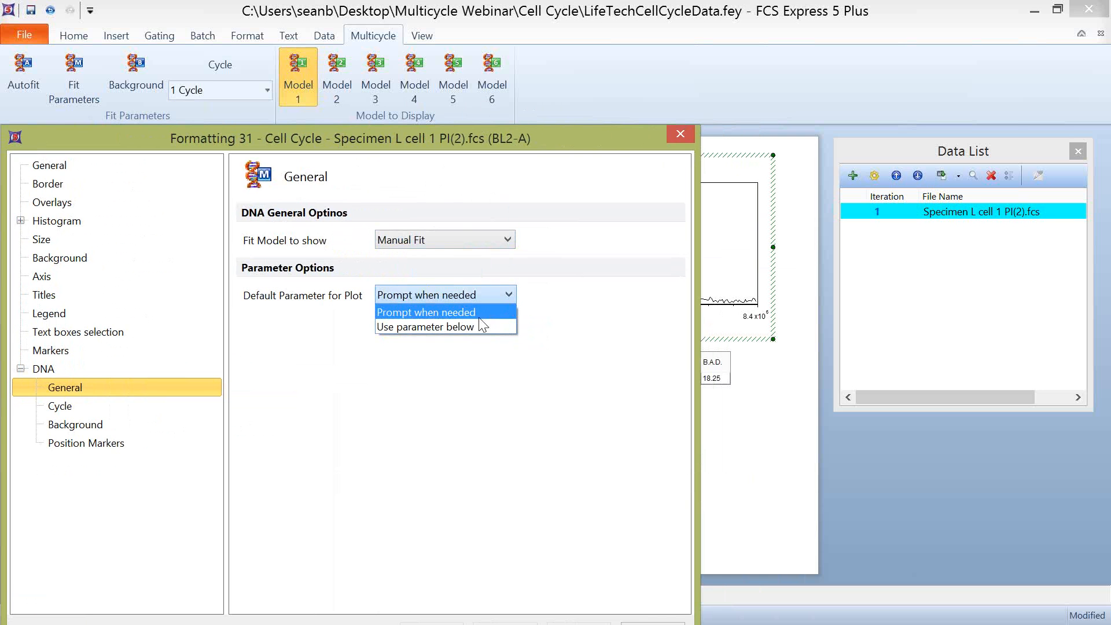
{"action": "left_click", "coordinate": [525, 298]}
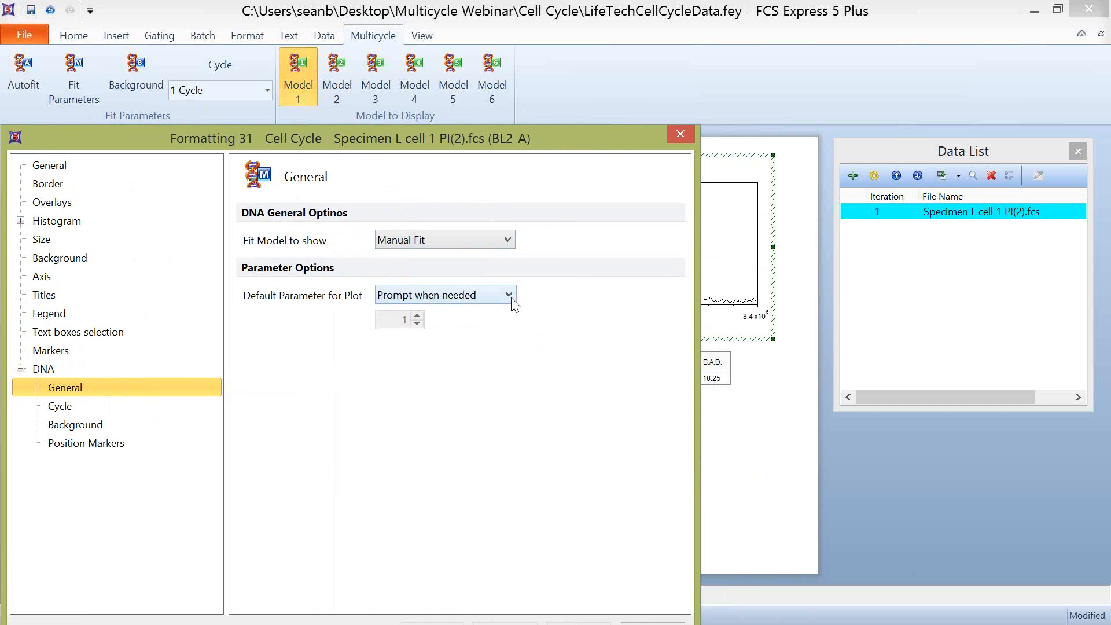
{"action": "left_click", "coordinate": [509, 296]}
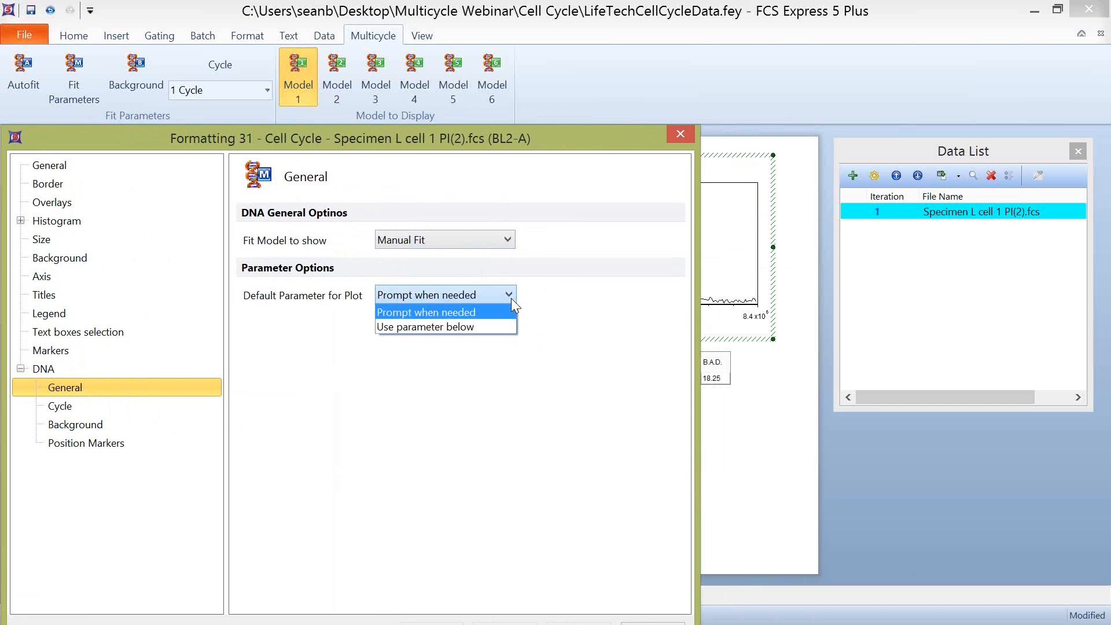
{"action": "left_click", "coordinate": [429, 323]}
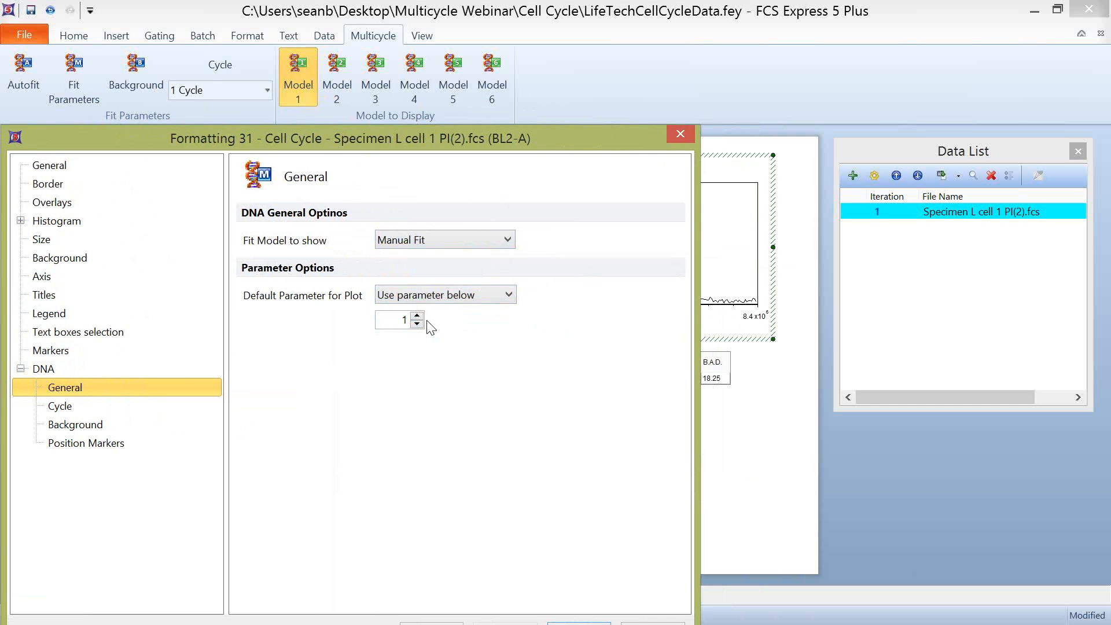
{"action": "left_click", "coordinate": [504, 296]}
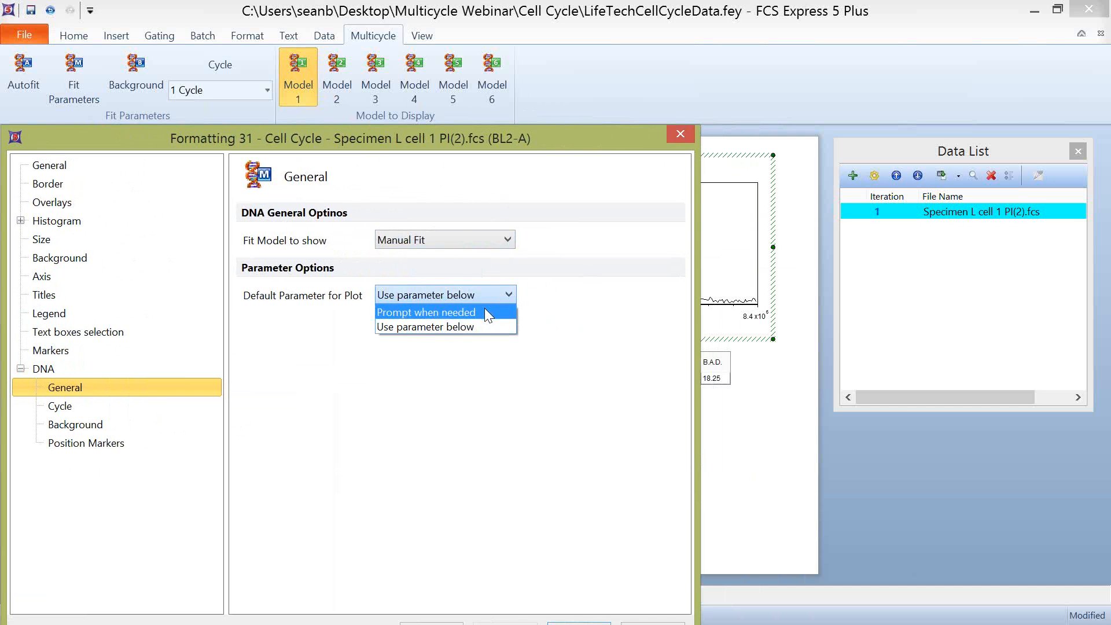
{"action": "left_click", "coordinate": [485, 311]}
Set the DNA cycle fit type to 2 Cycle and preview it on the plot
{"action": "left_click", "coordinate": [66, 408]}
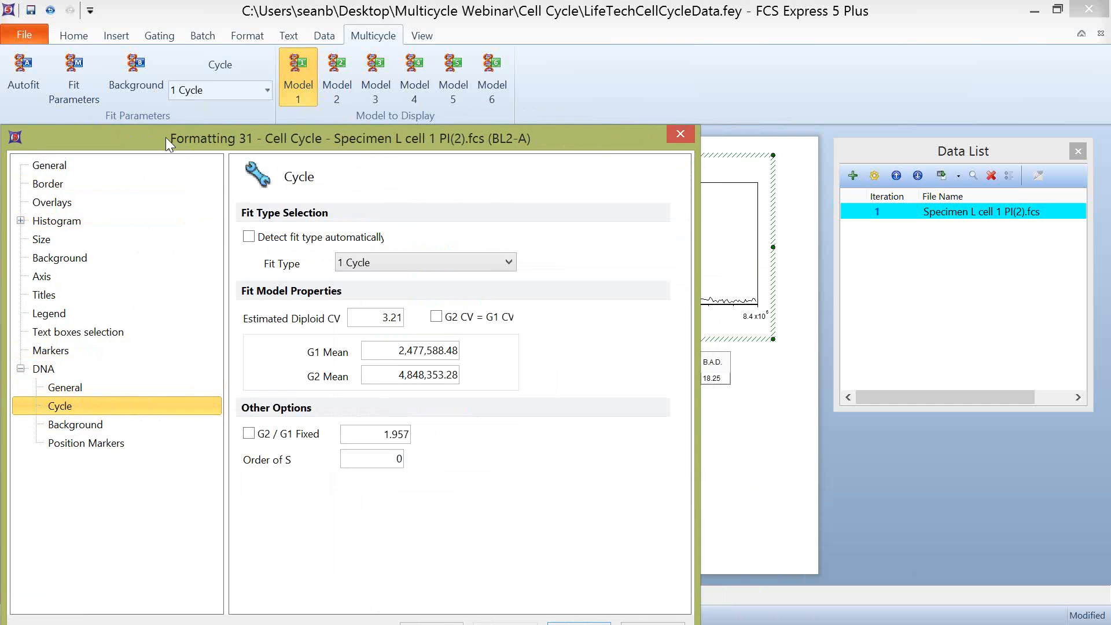
{"action": "left_click_drag", "start_coordinate": [166, 137], "coordinate": [177, 74]}
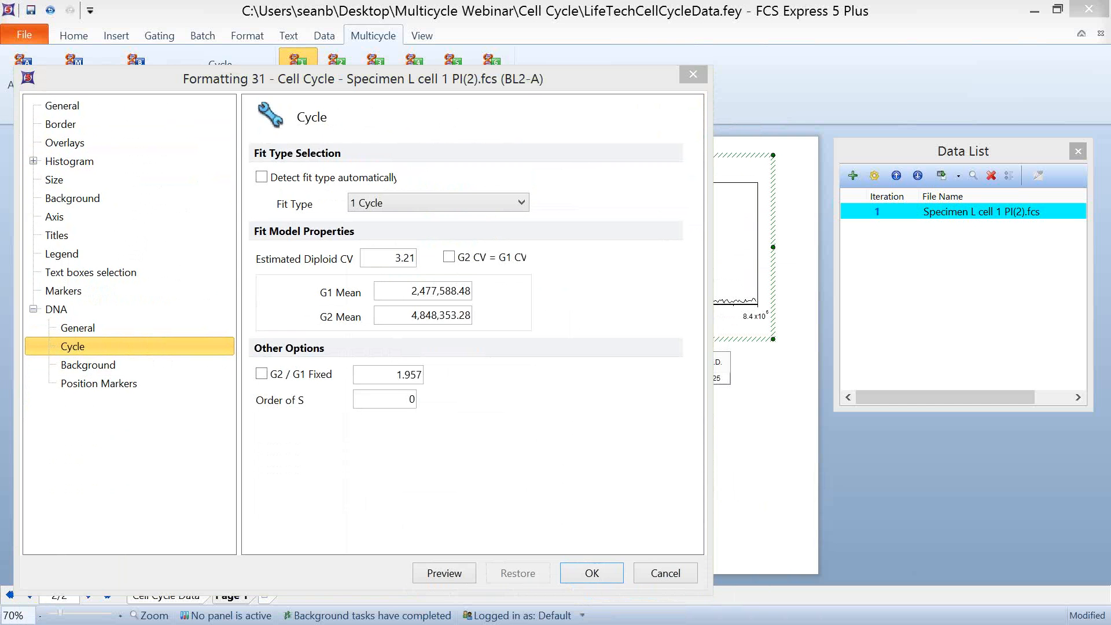
{"action": "left_click_drag", "start_coordinate": [516, 85], "coordinate": [324, 84]}
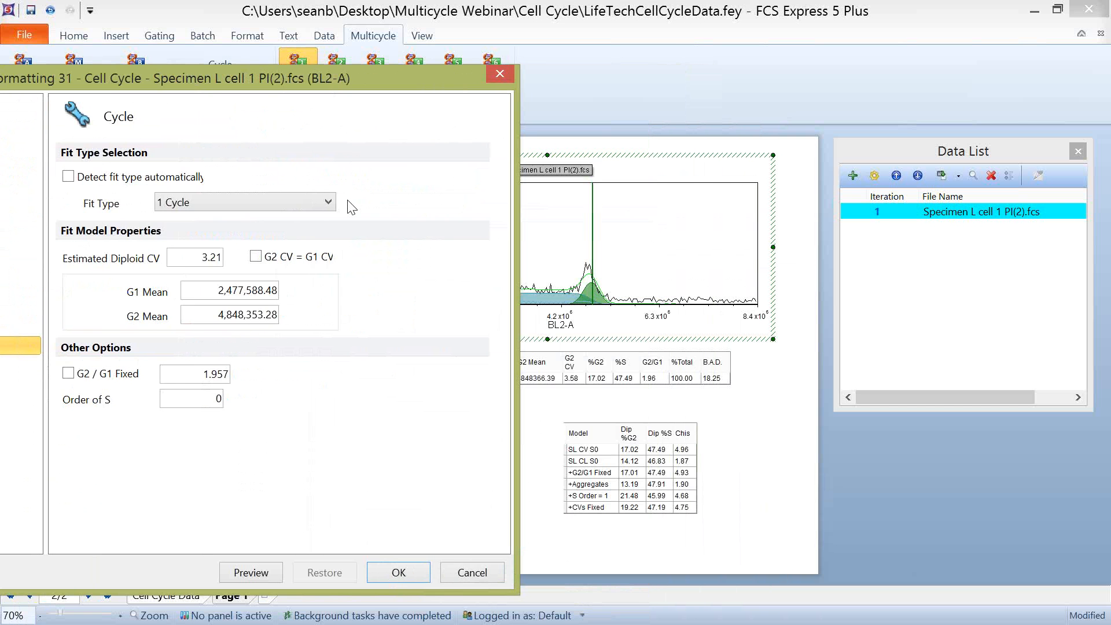
{"action": "left_click", "coordinate": [327, 203]}
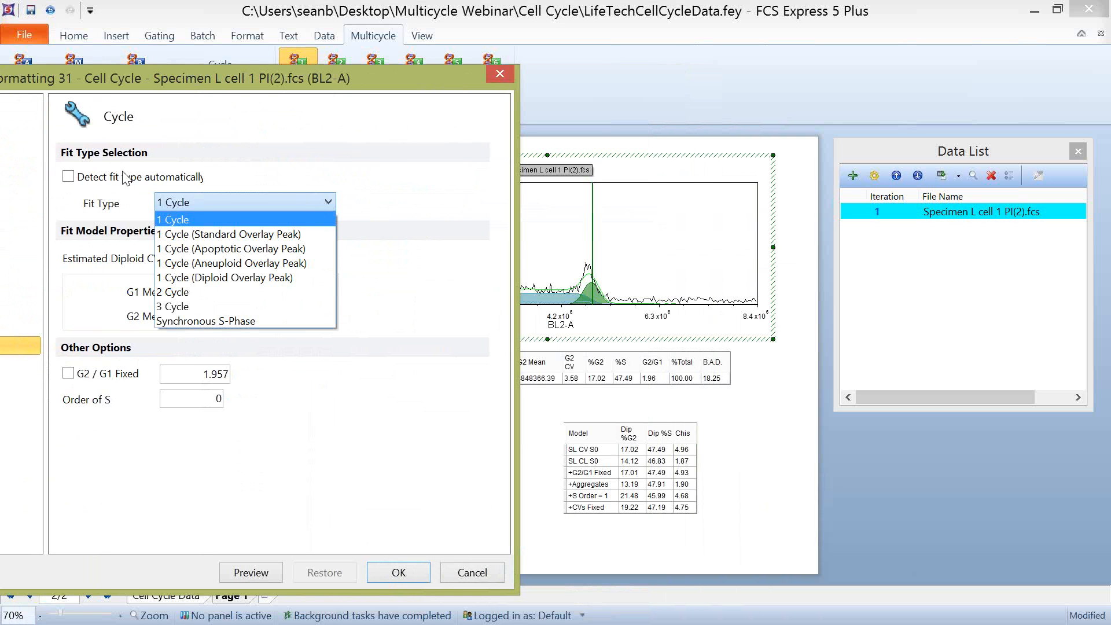
{"action": "left_click", "coordinate": [202, 297]}
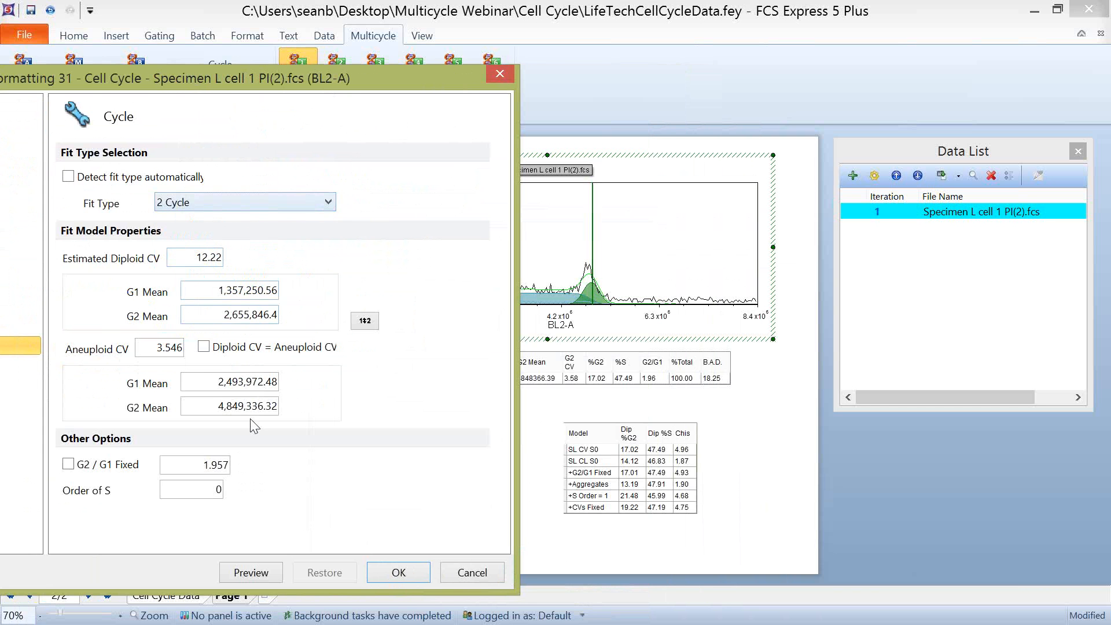
{"action": "left_click", "coordinate": [266, 572]}
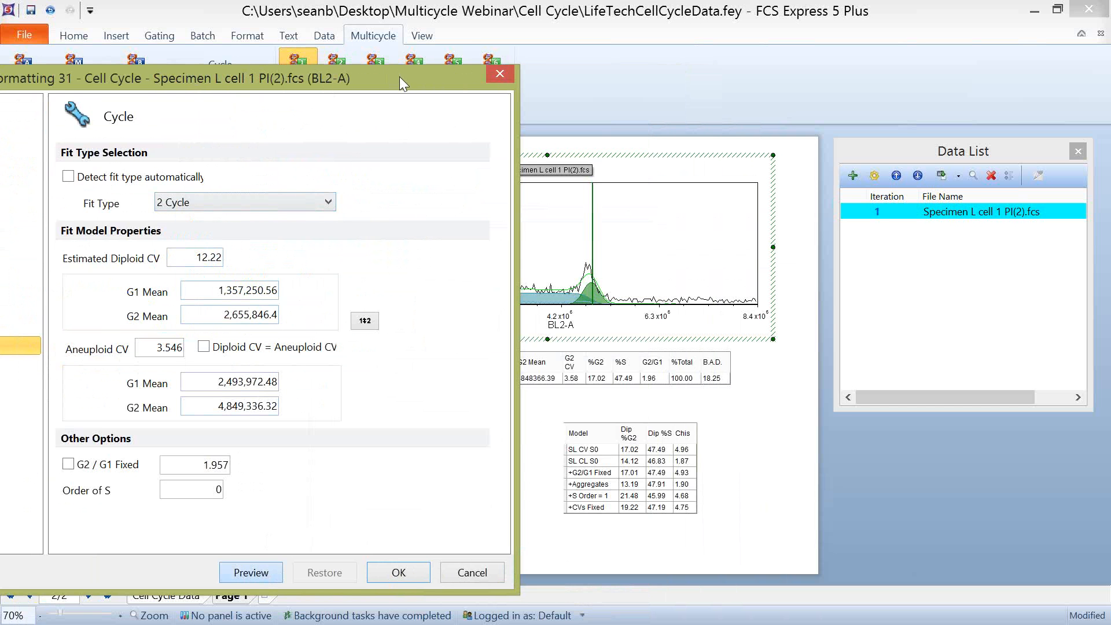
Return the DNA cycle fit type to 1 Cycle and review the other available fit types
{"action": "left_click_drag", "start_coordinate": [399, 77], "coordinate": [249, 68]}
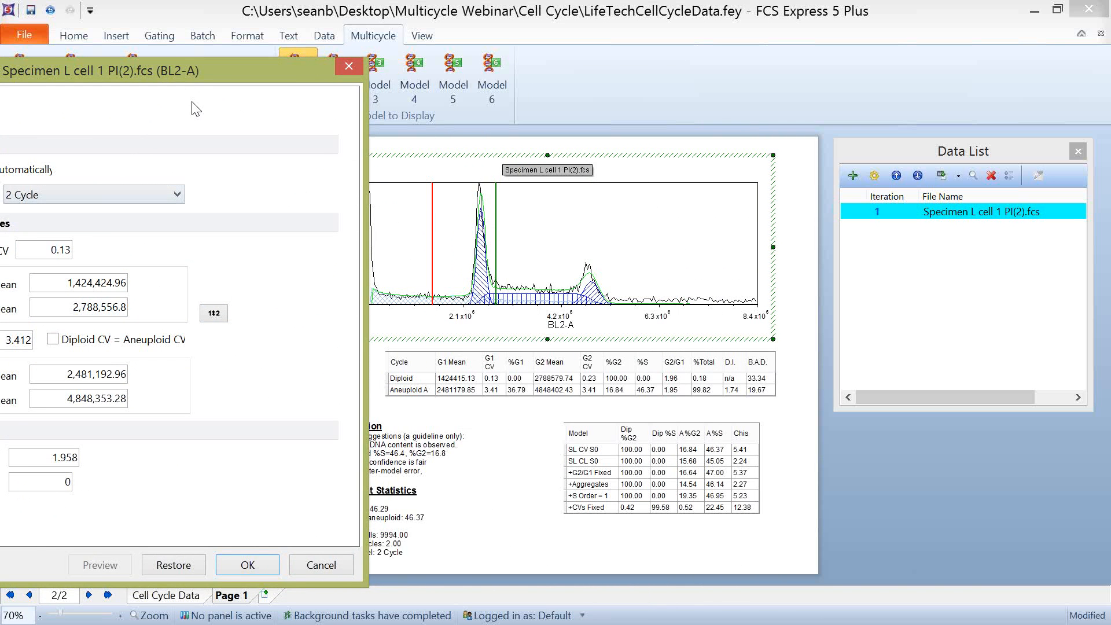
{"action": "left_click_drag", "start_coordinate": [207, 76], "coordinate": [247, 77]}
{"action": "left_click", "coordinate": [218, 195]}
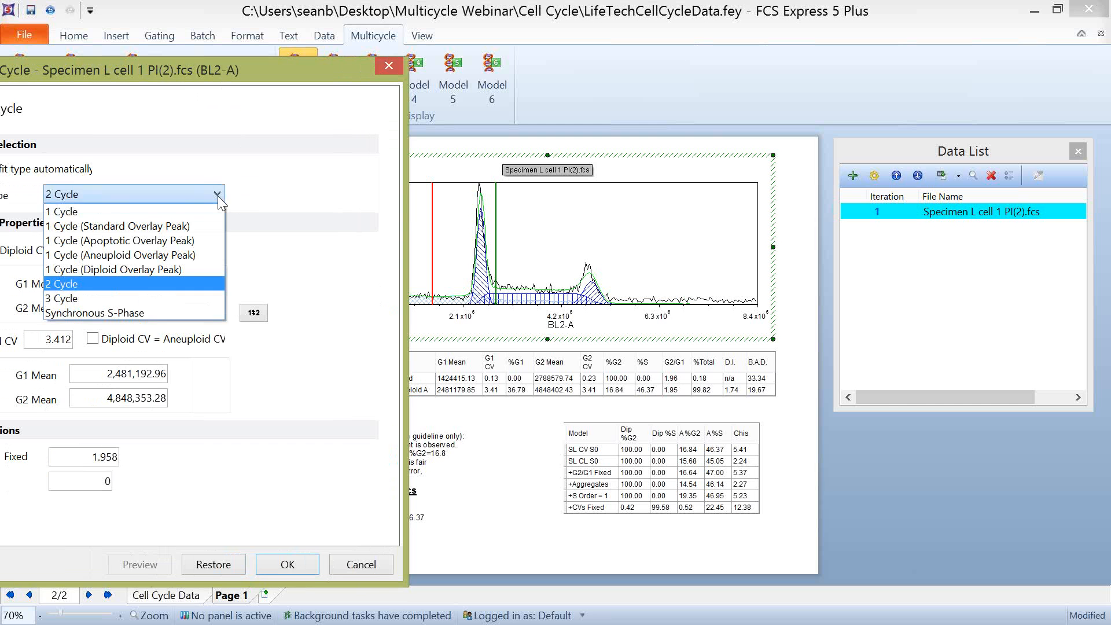
{"action": "left_click", "coordinate": [195, 210]}
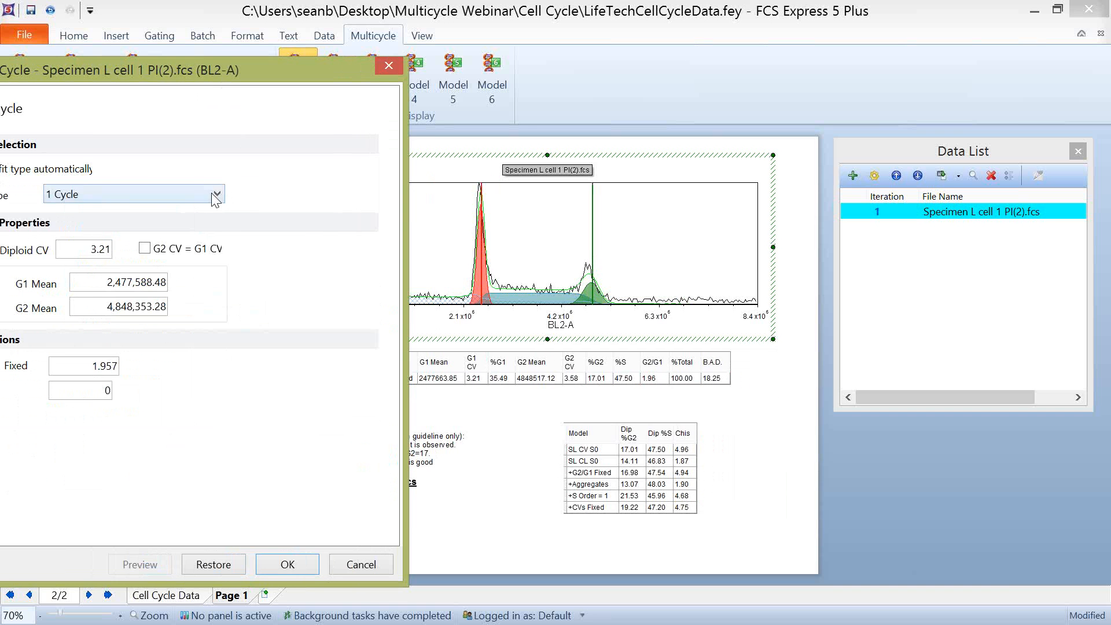
{"action": "left_click", "coordinate": [215, 195]}
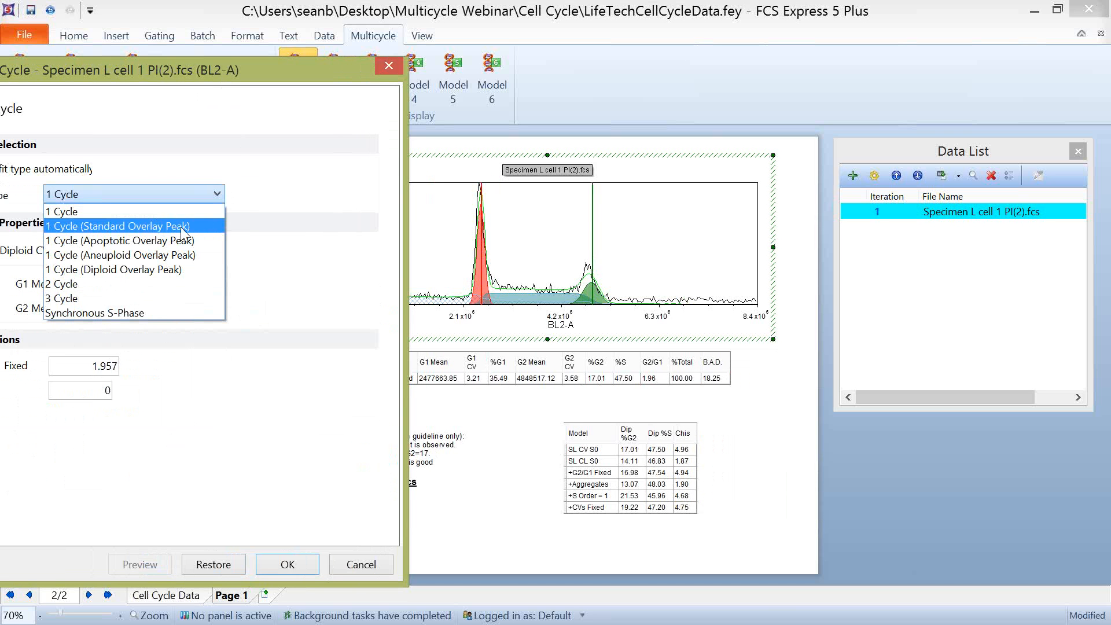
{"action": "left_click", "coordinate": [291, 178]}
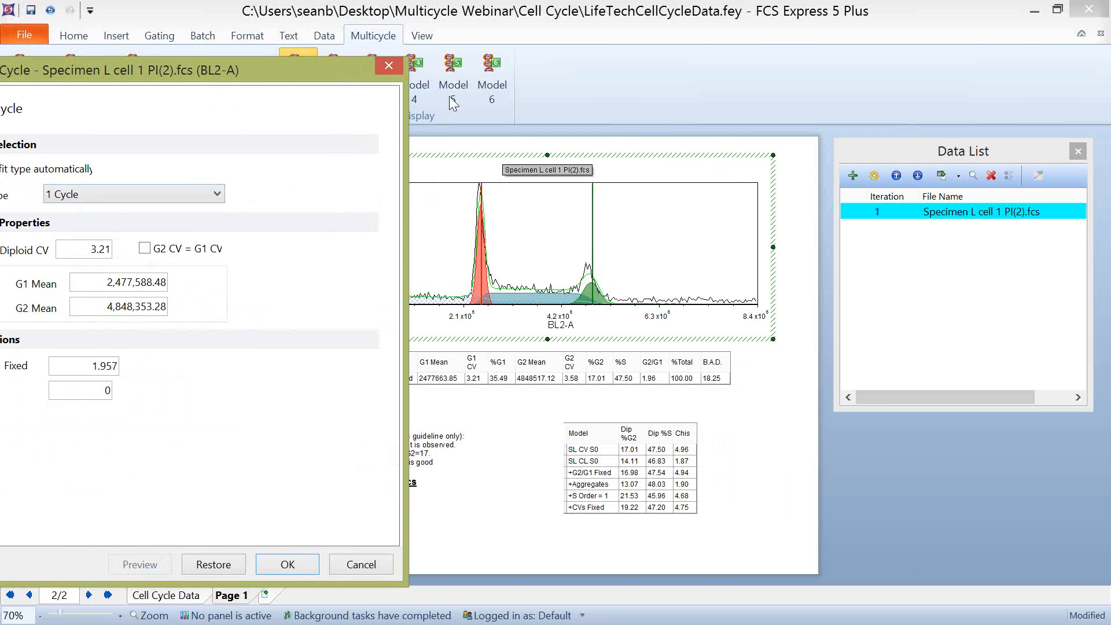
Preview the fit with G2 CV = G1 CV enabled, and preview it again with that option disabled
{"action": "left_click_drag", "start_coordinate": [231, 72], "coordinate": [296, 64]}
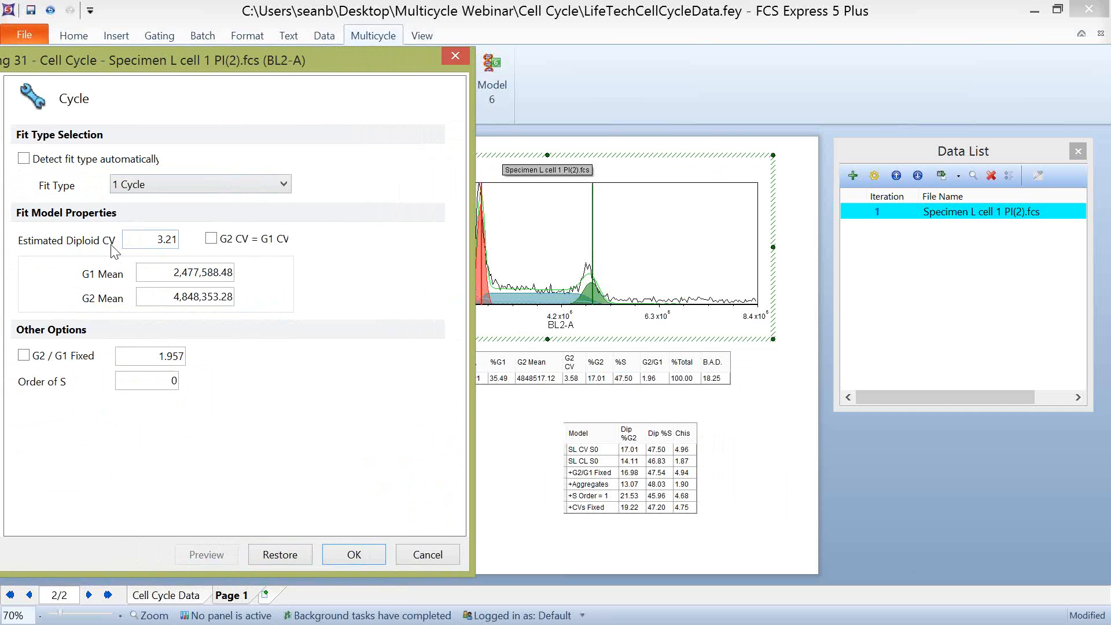
{"action": "double_click", "coordinate": [155, 239]}
{"action": "left_click_drag", "start_coordinate": [472, 403], "coordinate": [372, 404]}
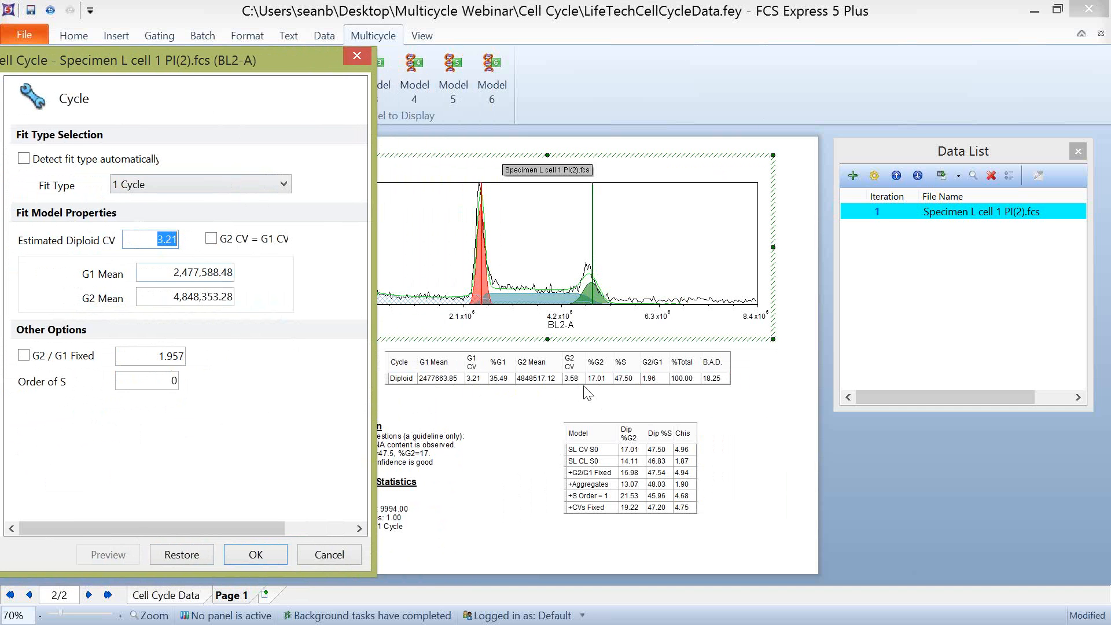
{"action": "left_click", "coordinate": [157, 239]}
{"action": "left_click_drag", "start_coordinate": [156, 239], "coordinate": [189, 238]}
{"action": "left_click_drag", "start_coordinate": [156, 241], "coordinate": [183, 243]}
{"action": "left_click", "coordinate": [210, 238]}
{"action": "left_click", "coordinate": [121, 561]}
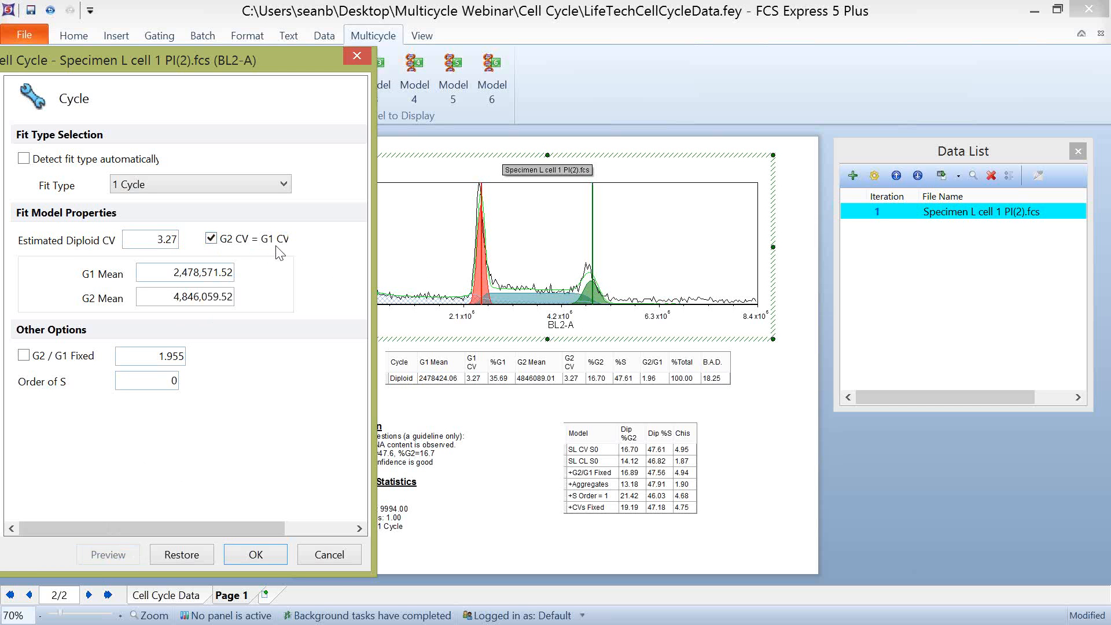
{"action": "left_click", "coordinate": [215, 240]}
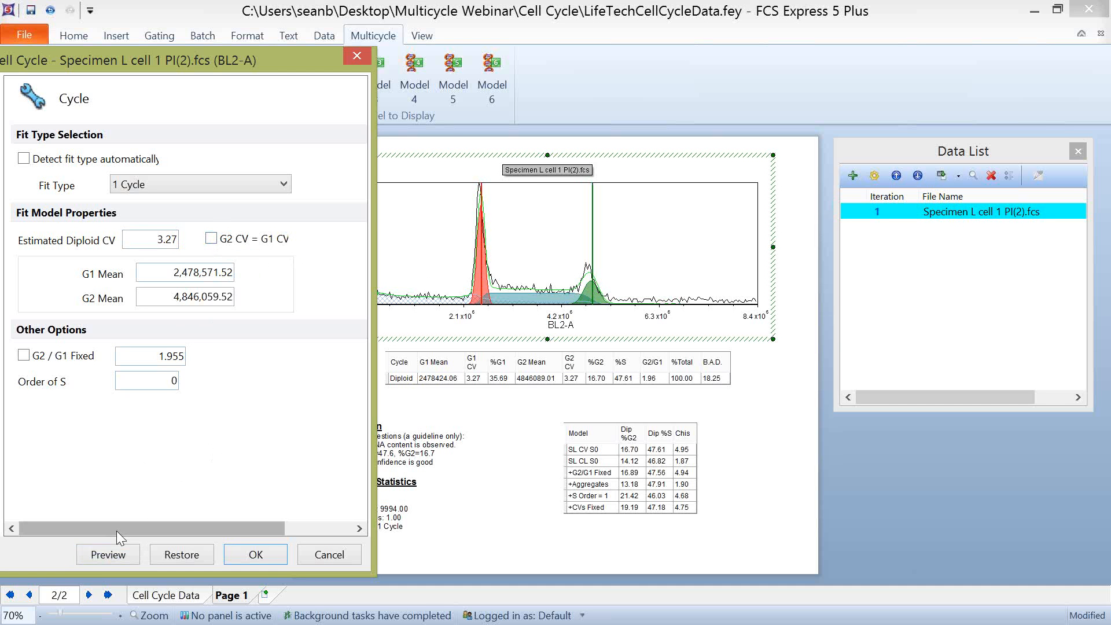
{"action": "left_click", "coordinate": [118, 555]}
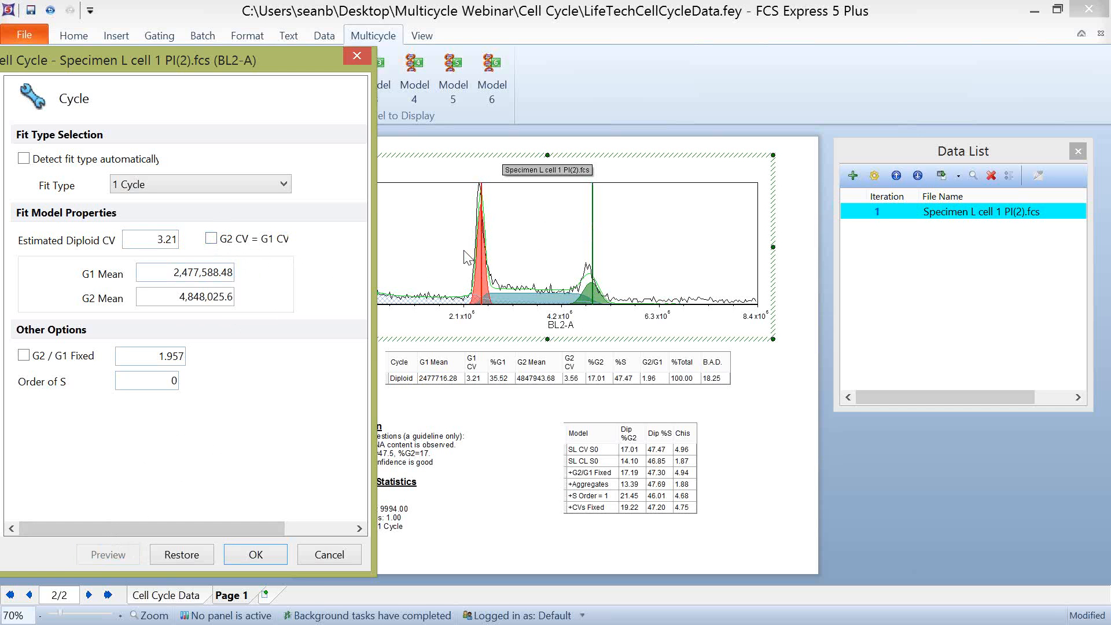
Set the fit's G1 Mean to 2,000,000 and preview it on the plot
{"action": "double_click", "coordinate": [184, 273]}
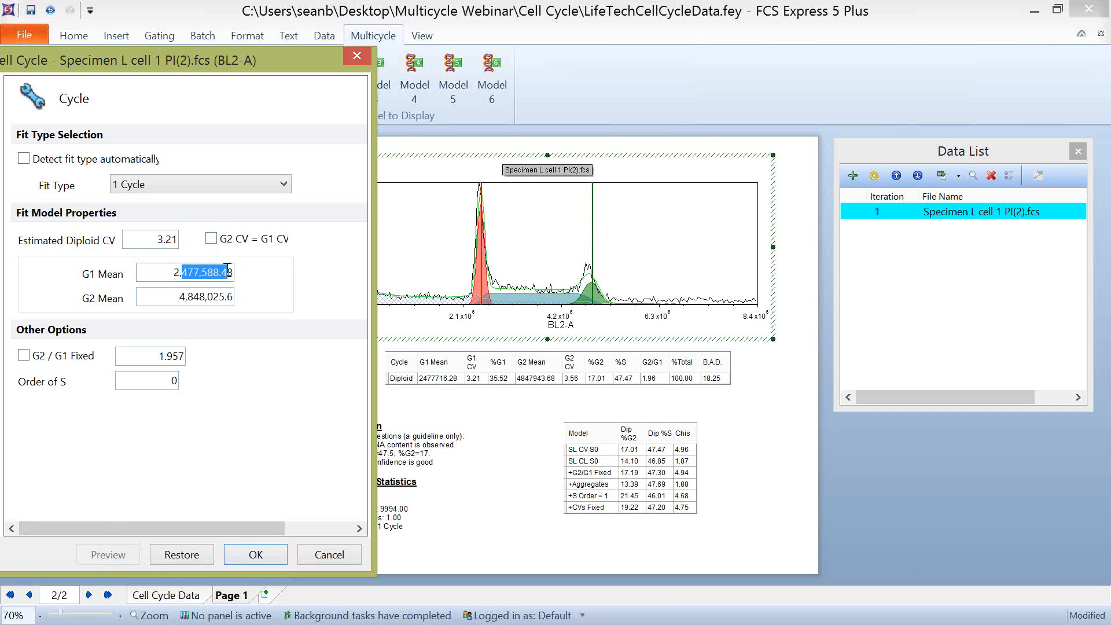
{"action": "type", "text": "2,000000"}
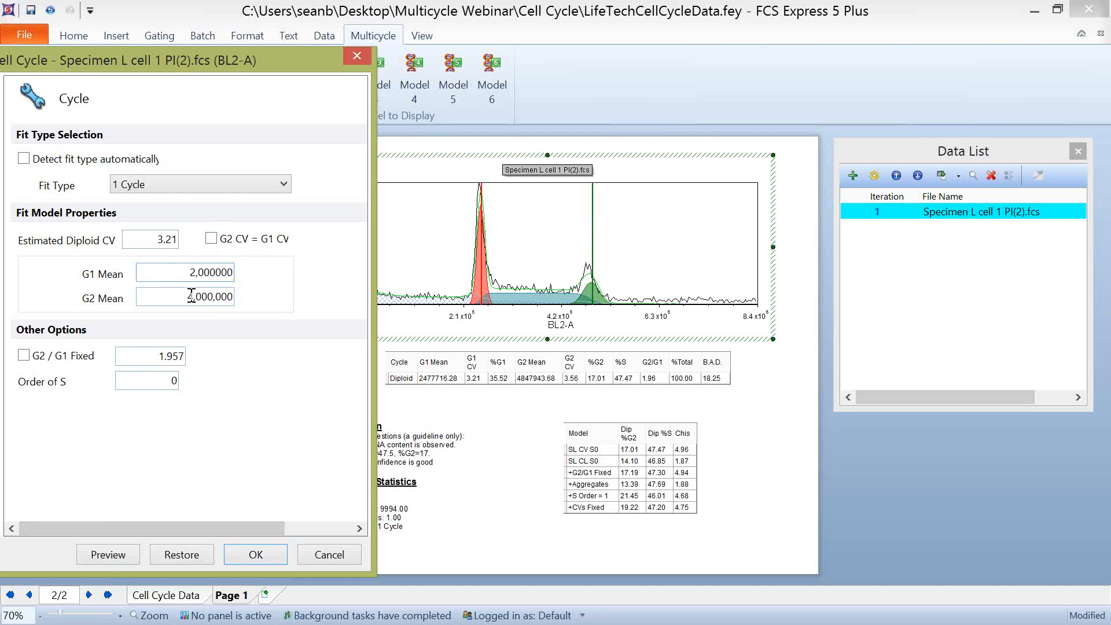
{"action": "left_click", "coordinate": [109, 559]}
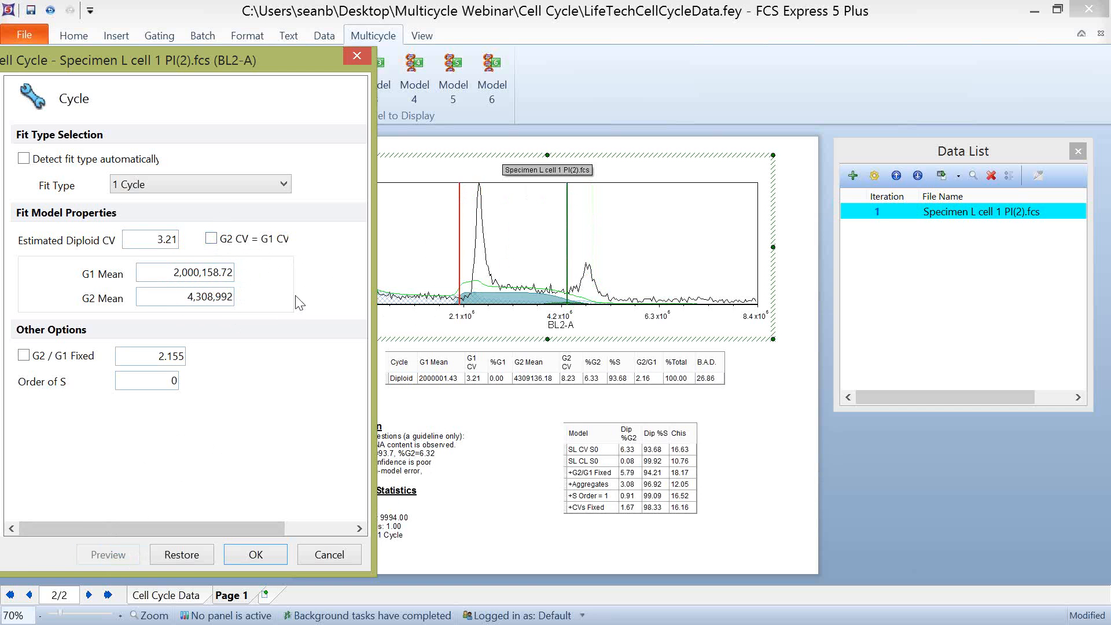
Set the fit's G1 Mean to about 2,400,000 and preview the fit again
{"action": "double_click", "coordinate": [142, 359]}
{"action": "left_click", "coordinate": [184, 276]}
{"action": "double_click", "coordinate": [184, 276]}
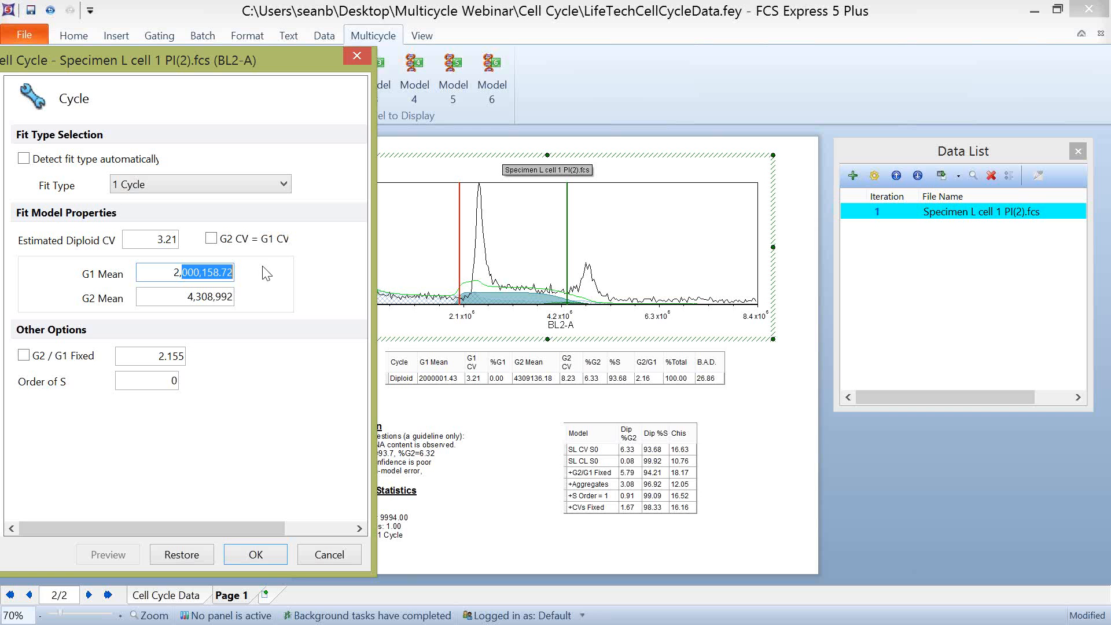
{"action": "type", "text": "2,400000"}
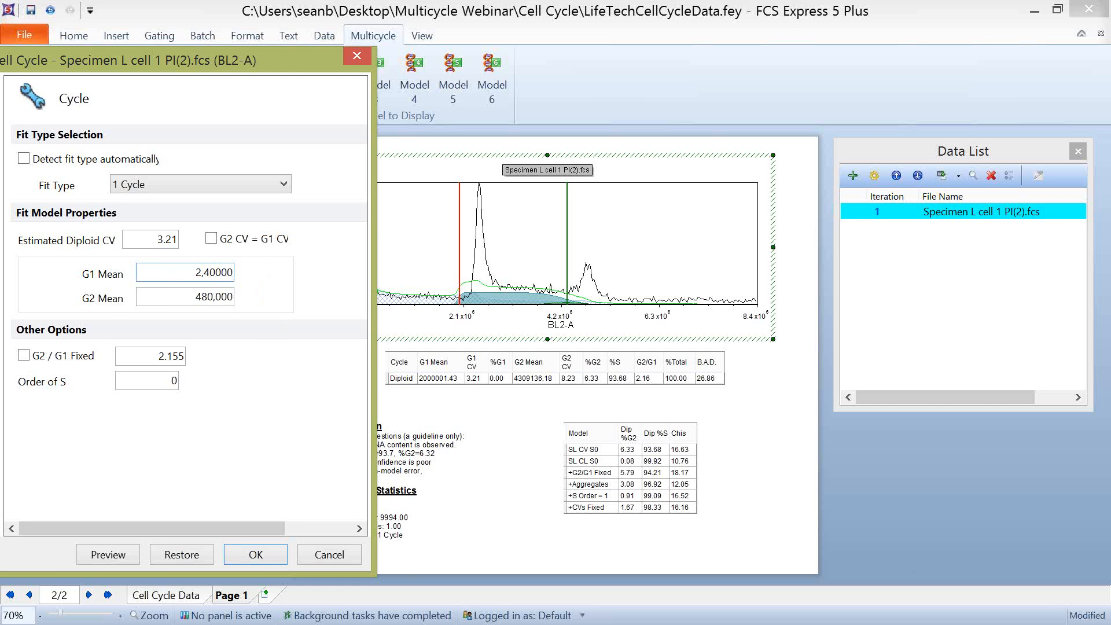
{"action": "left_click", "coordinate": [130, 555]}
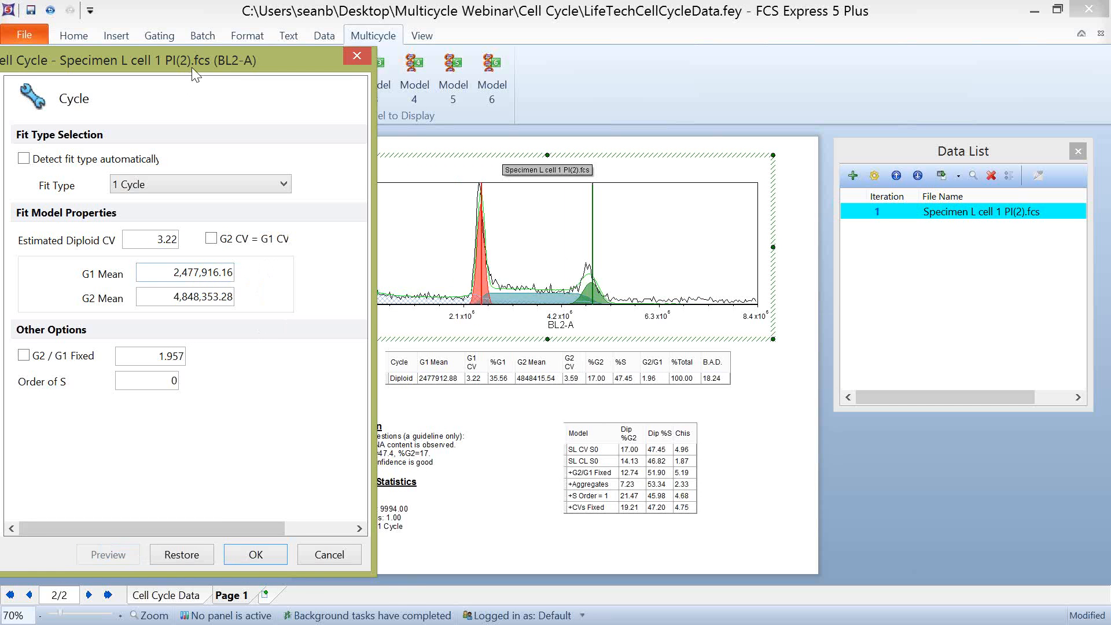
Try the G2 / G1 Fixed option, select its ratio value, and cancel the formatting changes
{"action": "mouse_move", "coordinate": [192, 67]}
{"action": "left_mouse_down"}
{"action": "mouse_move", "coordinate": [221, 69]}
{"action": "mouse_move", "coordinate": [201, 65]}
{"action": "left_mouse_up"}
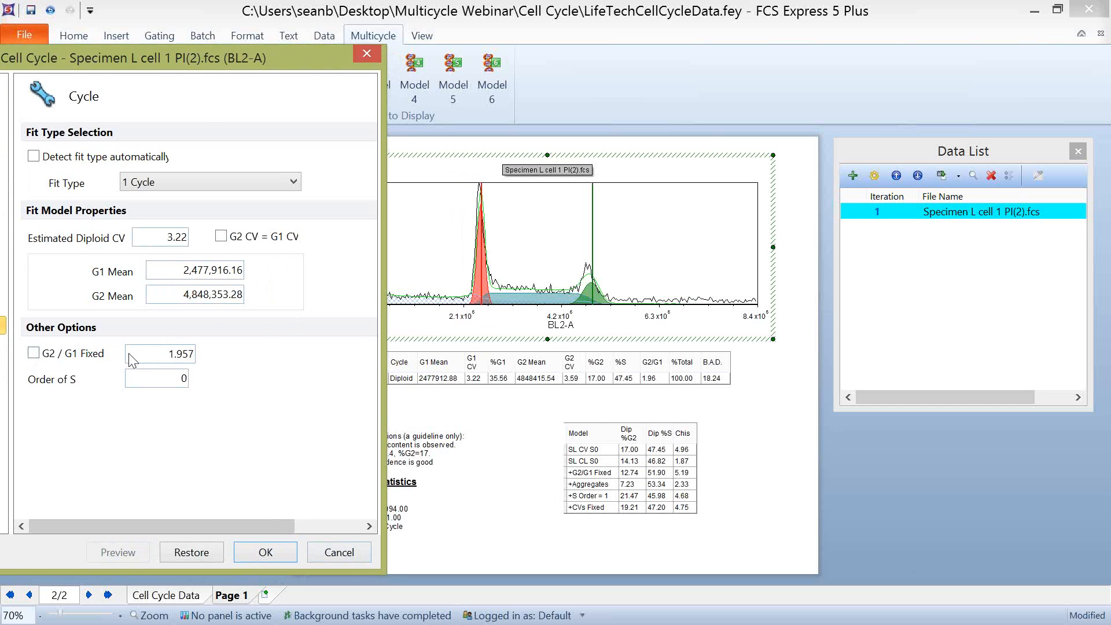
{"action": "left_click", "coordinate": [33, 354]}
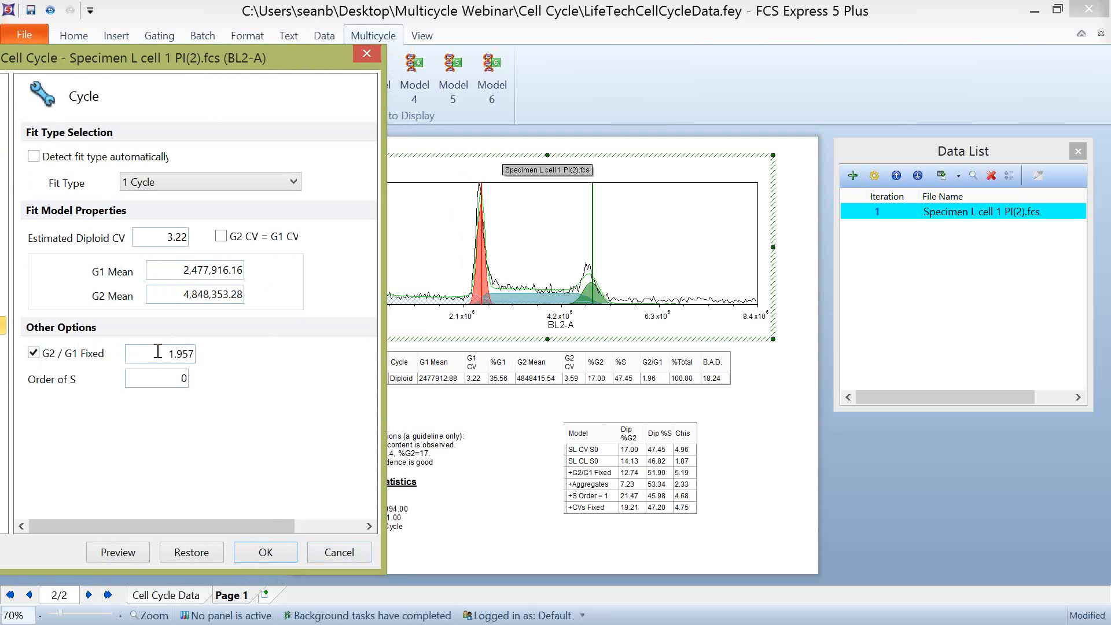
{"action": "left_click_drag", "start_coordinate": [155, 354], "coordinate": [196, 353]}
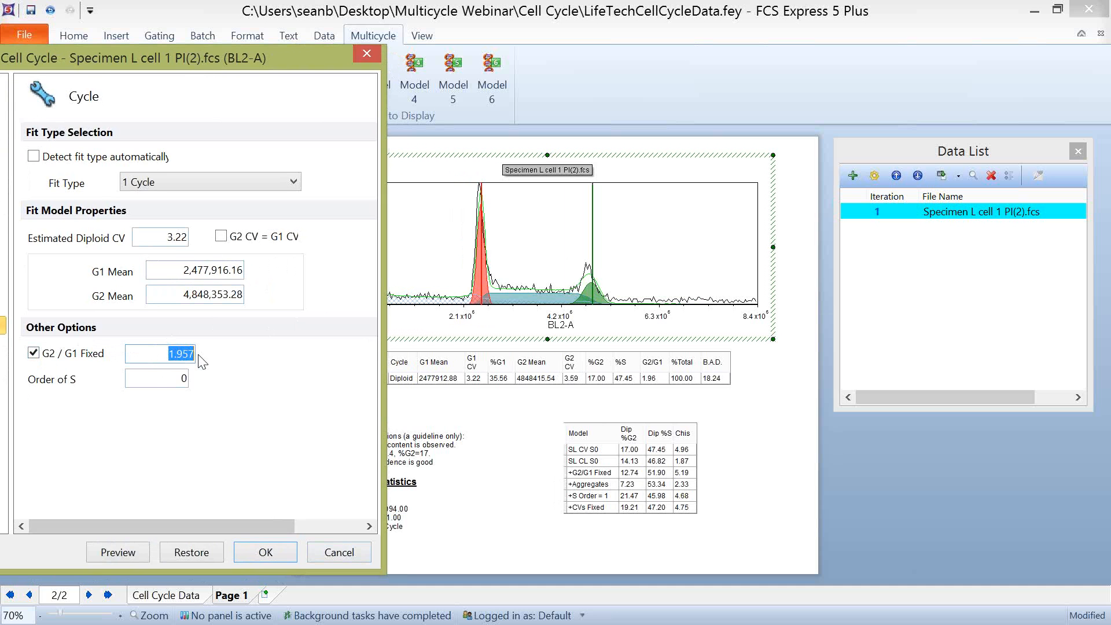
{"action": "left_click", "coordinate": [345, 554]}
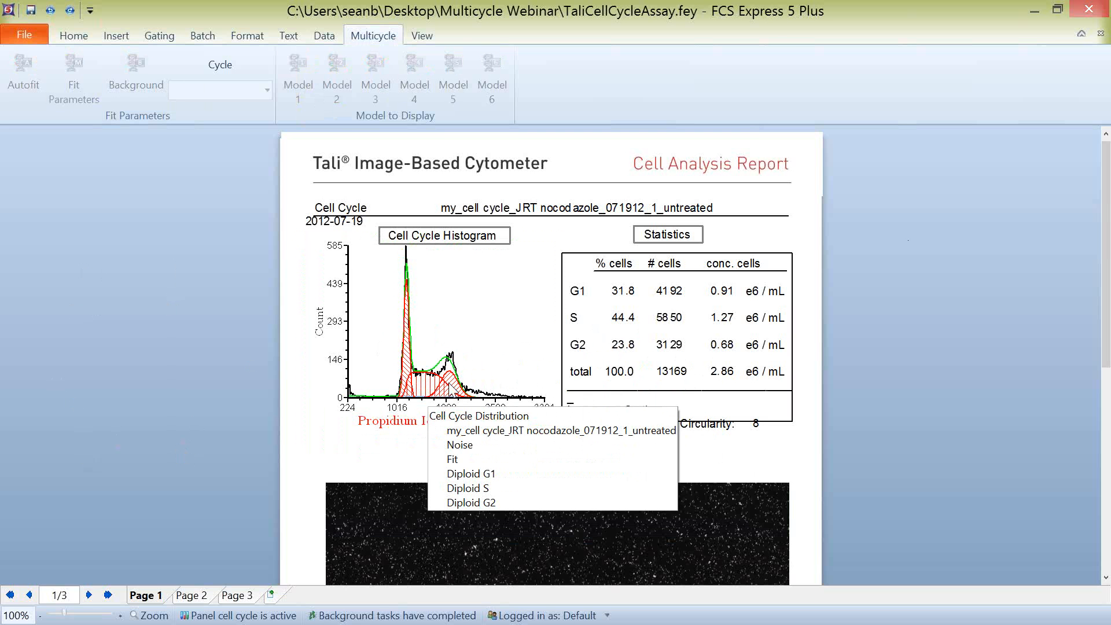
Examine the G2 / G1 ratio in the DNA cycle options of the TaliCellCycleAssay histogram, and close its formatting
{"action": "left_click", "coordinate": [467, 340]}
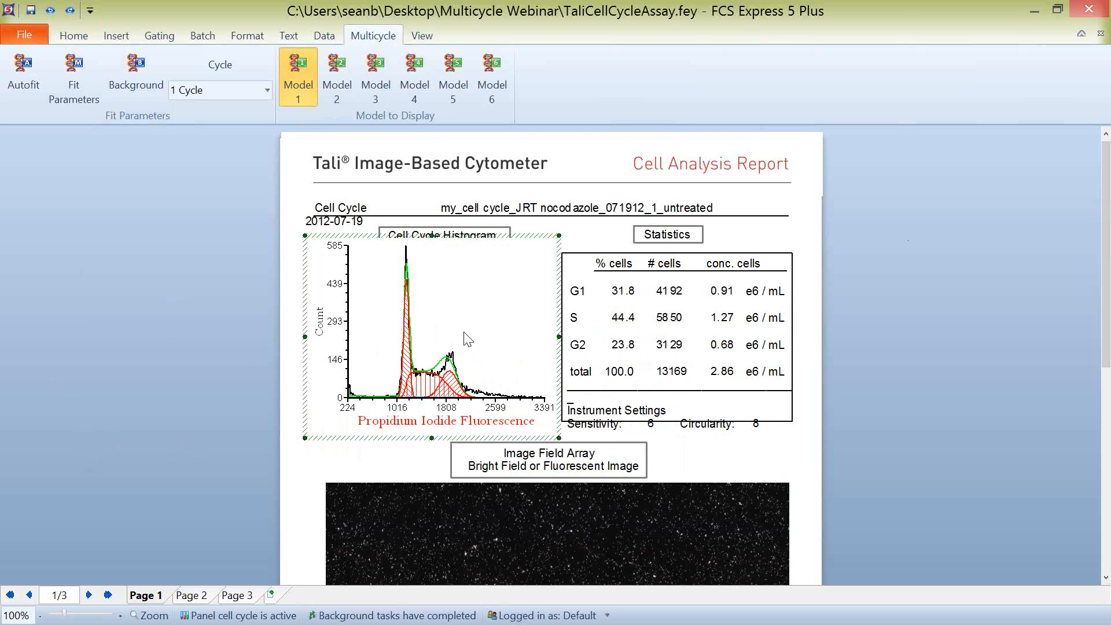
{"action": "right_click", "coordinate": [464, 332]}
{"action": "left_click", "coordinate": [357, 307]}
{"action": "right_click", "coordinate": [390, 285]}
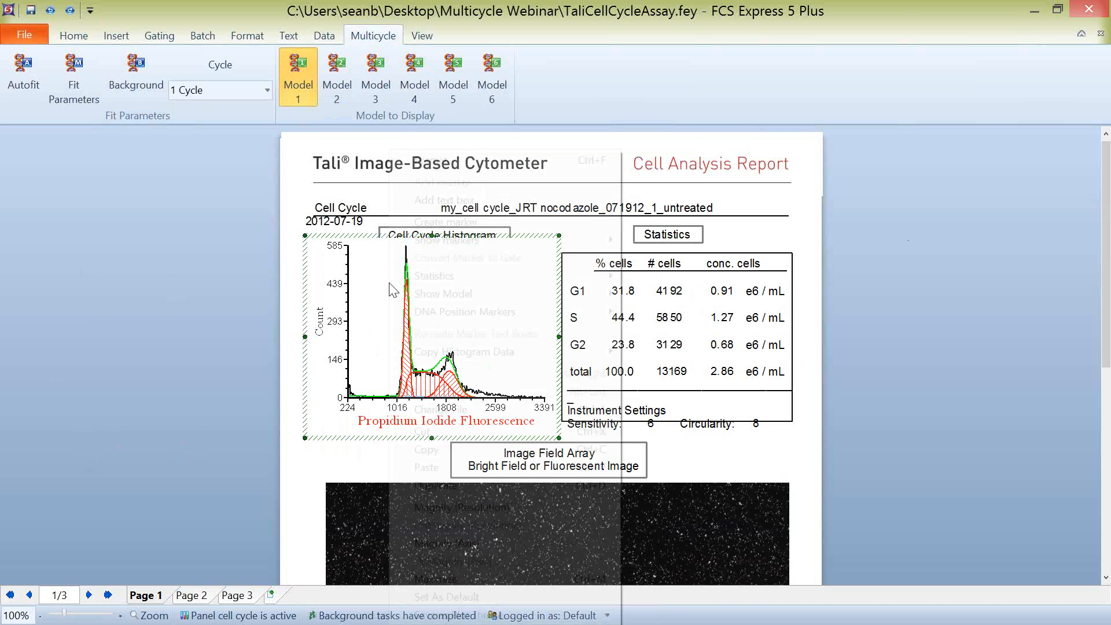
{"action": "left_click", "coordinate": [434, 163]}
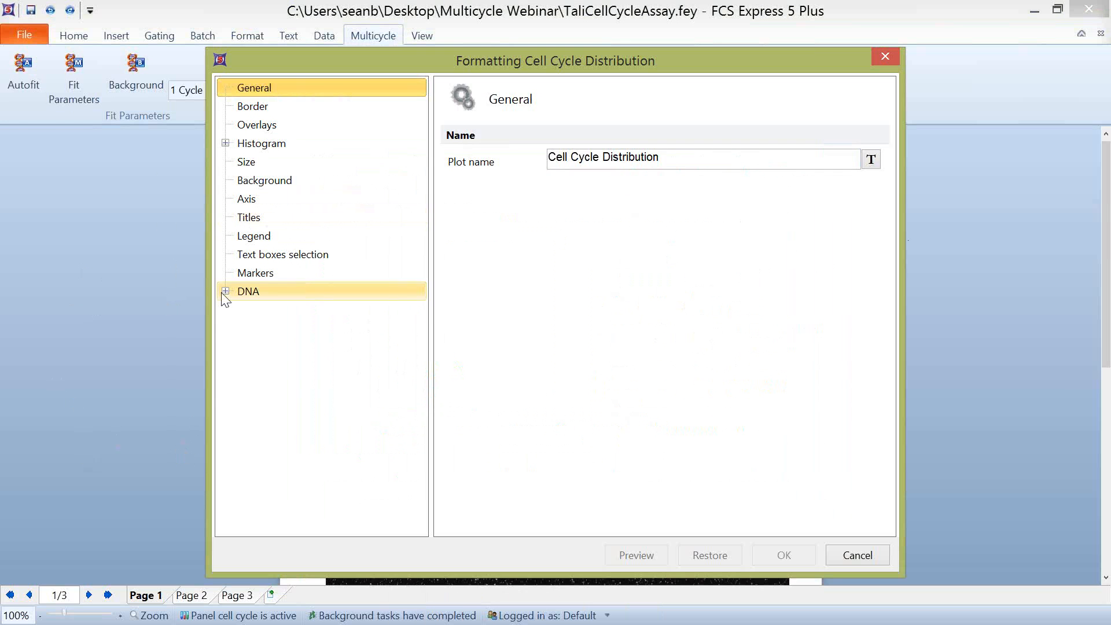
{"action": "left_click", "coordinate": [225, 291]}
{"action": "left_click", "coordinate": [264, 328]}
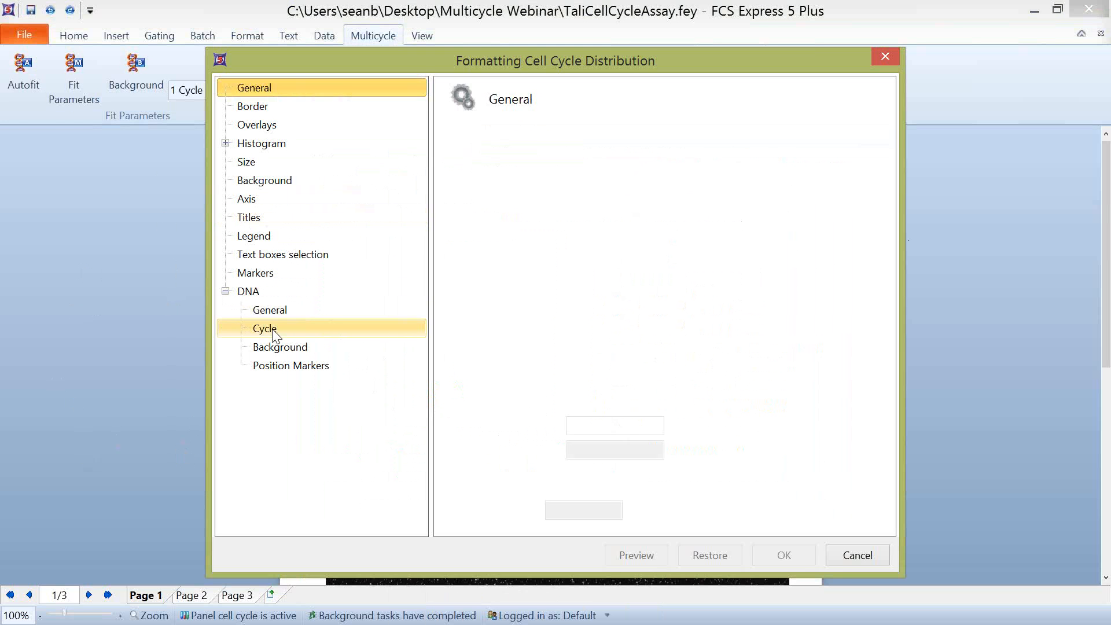
{"action": "left_click", "coordinate": [571, 357]}
{"action": "left_click_drag", "start_coordinate": [571, 357], "coordinate": [637, 357]}
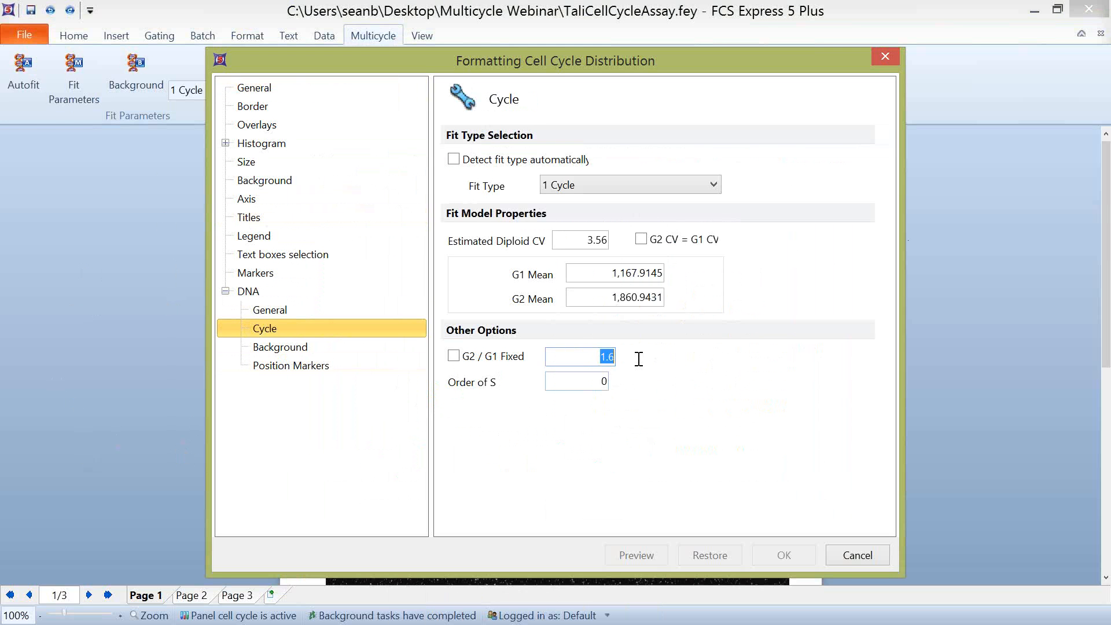
{"action": "left_click_drag", "start_coordinate": [420, 59], "coordinate": [576, 26]}
{"action": "left_click", "coordinate": [1012, 523]}
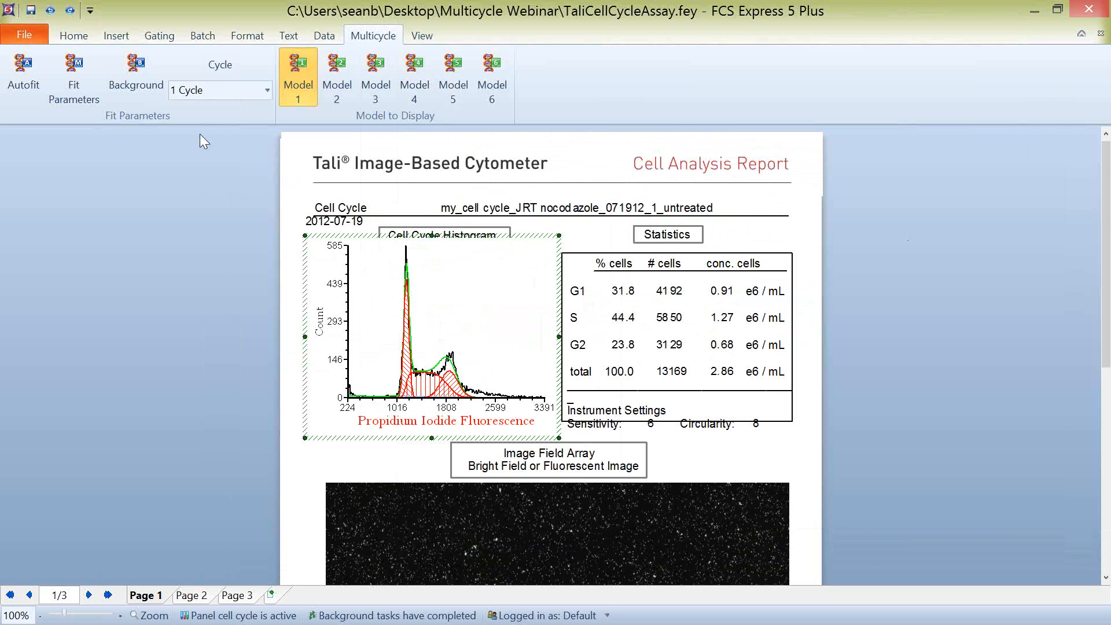
Try Autofit on the Tali histogram, and preview a G2 / G1 ratio of 2 in its DNA cycle options
{"action": "left_click", "coordinate": [24, 78]}
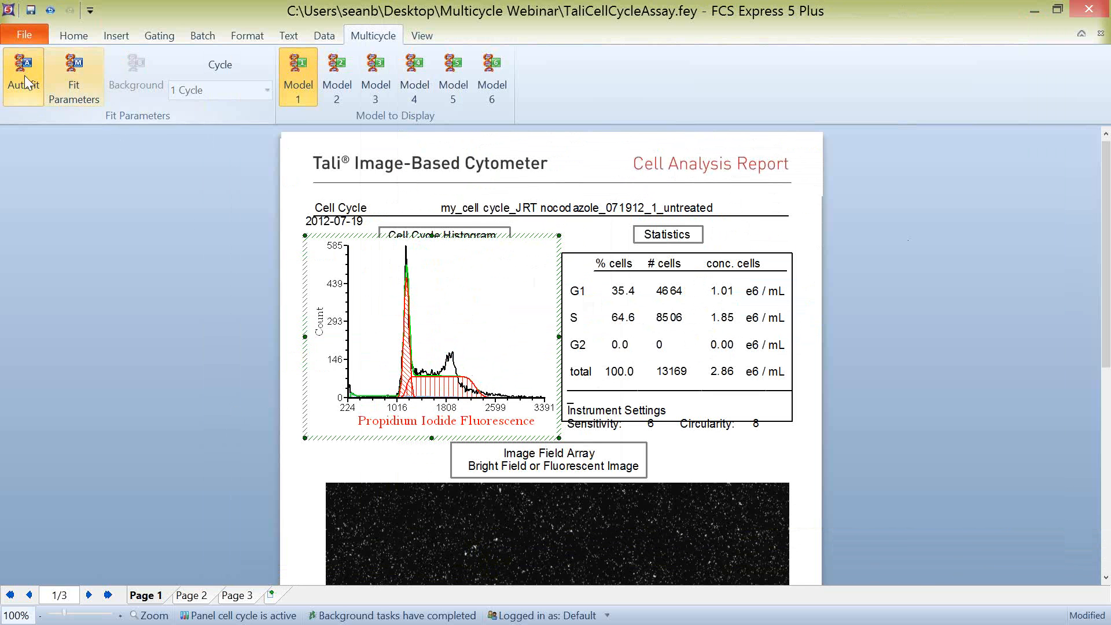
{"action": "right_click", "coordinate": [429, 273]}
{"action": "left_click", "coordinate": [485, 162]}
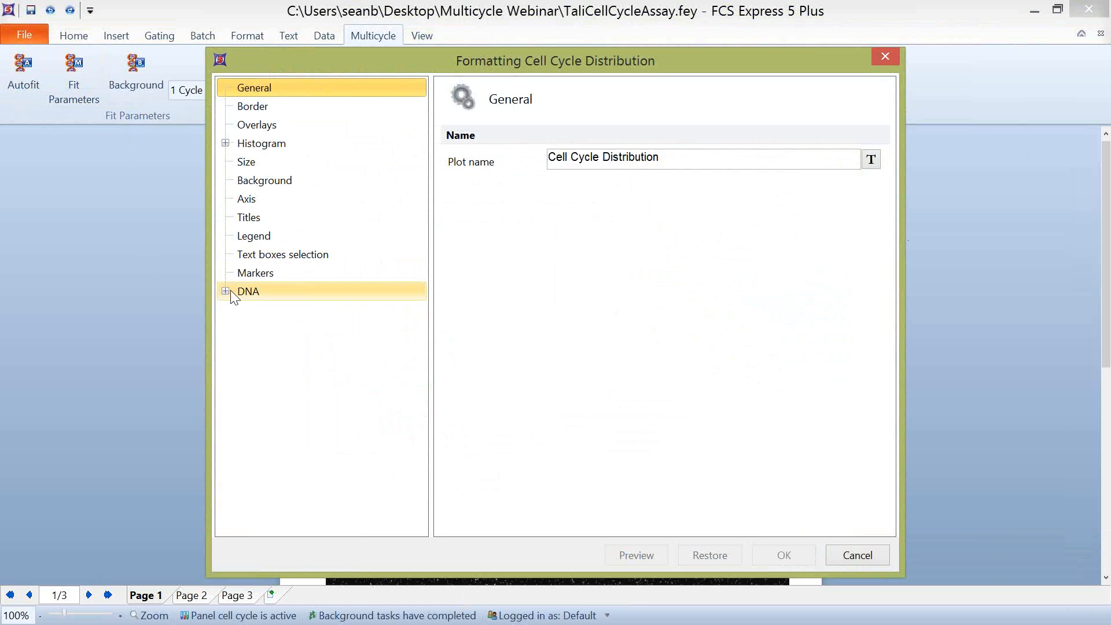
{"action": "left_click", "coordinate": [225, 291]}
{"action": "left_click", "coordinate": [271, 325]}
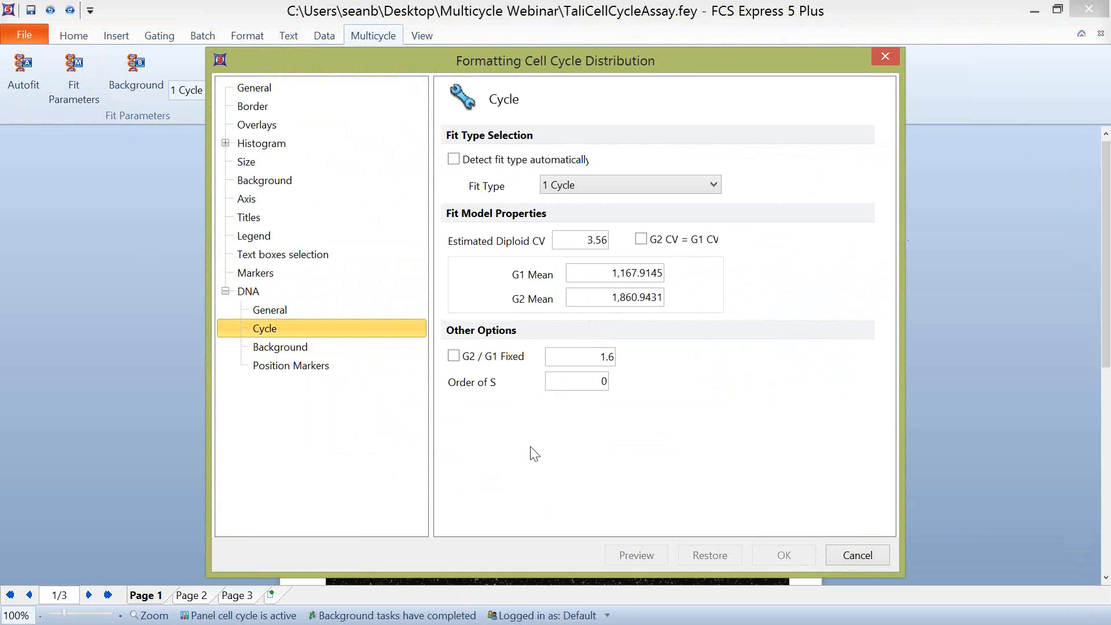
{"action": "double_click", "coordinate": [619, 357]}
{"action": "type", "text": "2"}
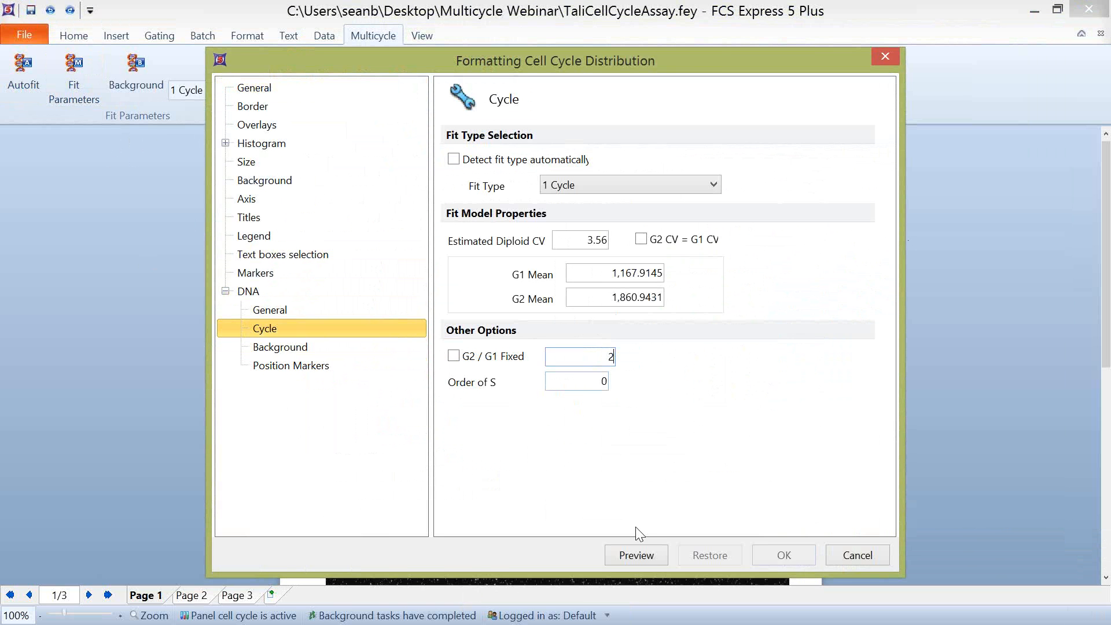
{"action": "left_click", "coordinate": [640, 554]}
{"action": "left_click_drag", "start_coordinate": [404, 58], "coordinate": [729, 50]}
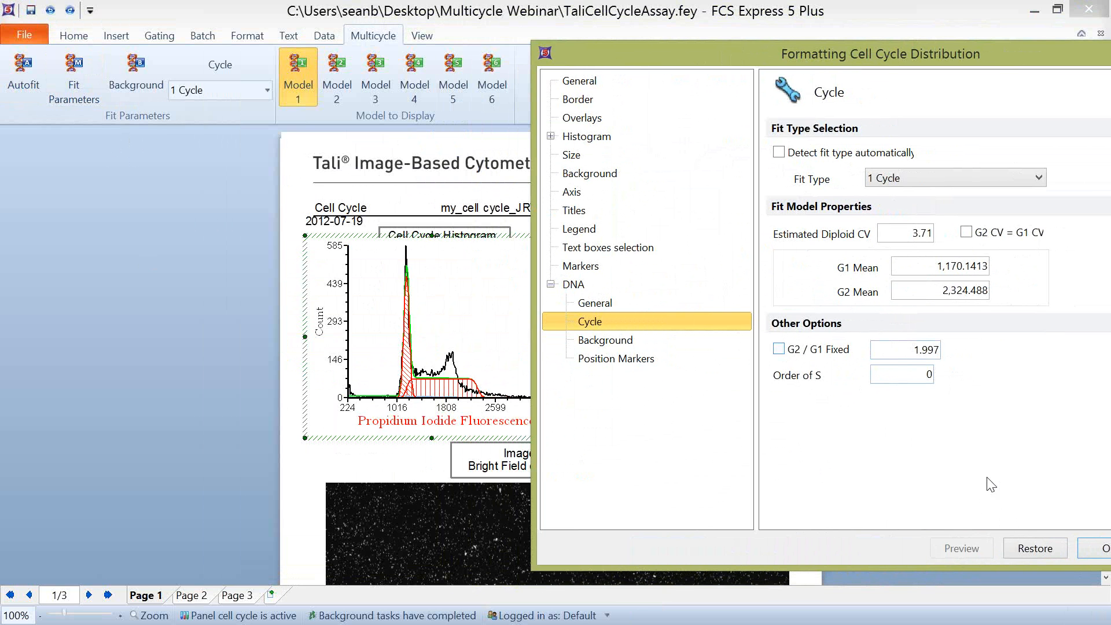
Restore the Tali histogram's fit settings with a G2 / G1 ratio of 1.6, and cancel the formatting dialog
{"action": "left_click", "coordinate": [1034, 550]}
{"action": "double_click", "coordinate": [911, 350]}
{"action": "type", "text": "1.6"}
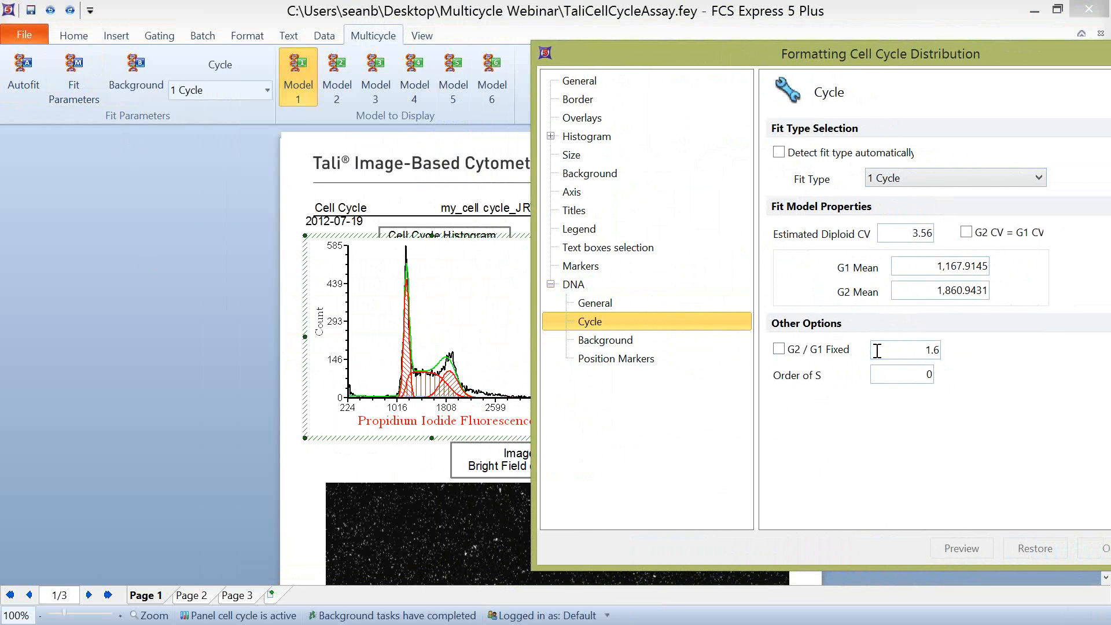
{"action": "left_click_drag", "start_coordinate": [932, 47], "coordinate": [688, 27]}
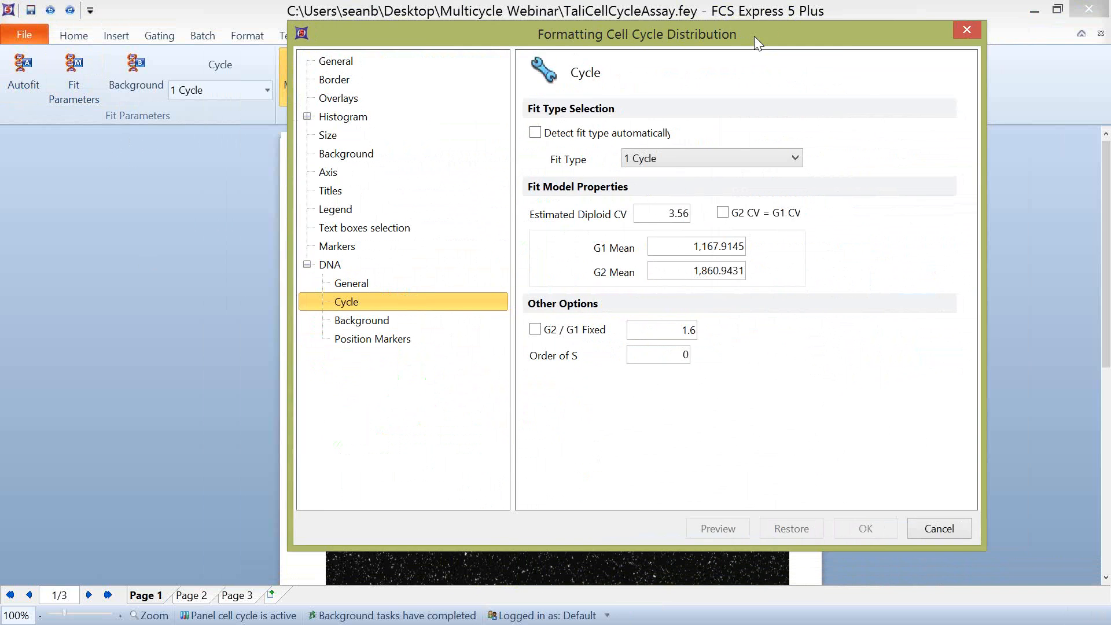
{"action": "left_click", "coordinate": [956, 530]}
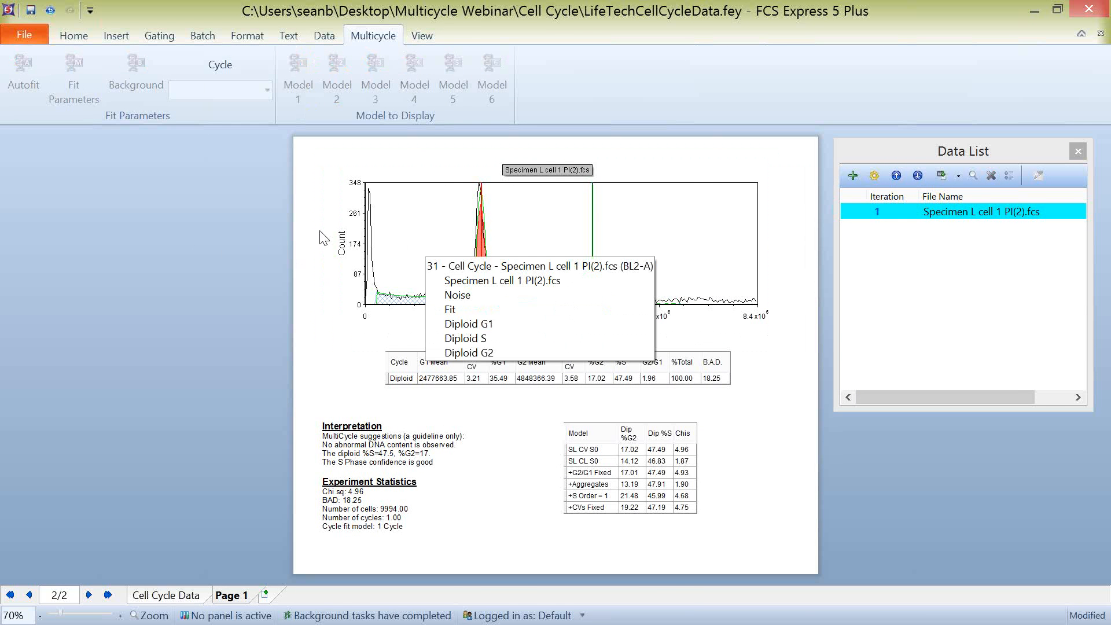
In the DNA cycle options of the Specimen L histogram, set the Order of S to 1 and preview the fit
{"action": "right_click", "coordinate": [460, 237]}
{"action": "left_click", "coordinate": [523, 163]}
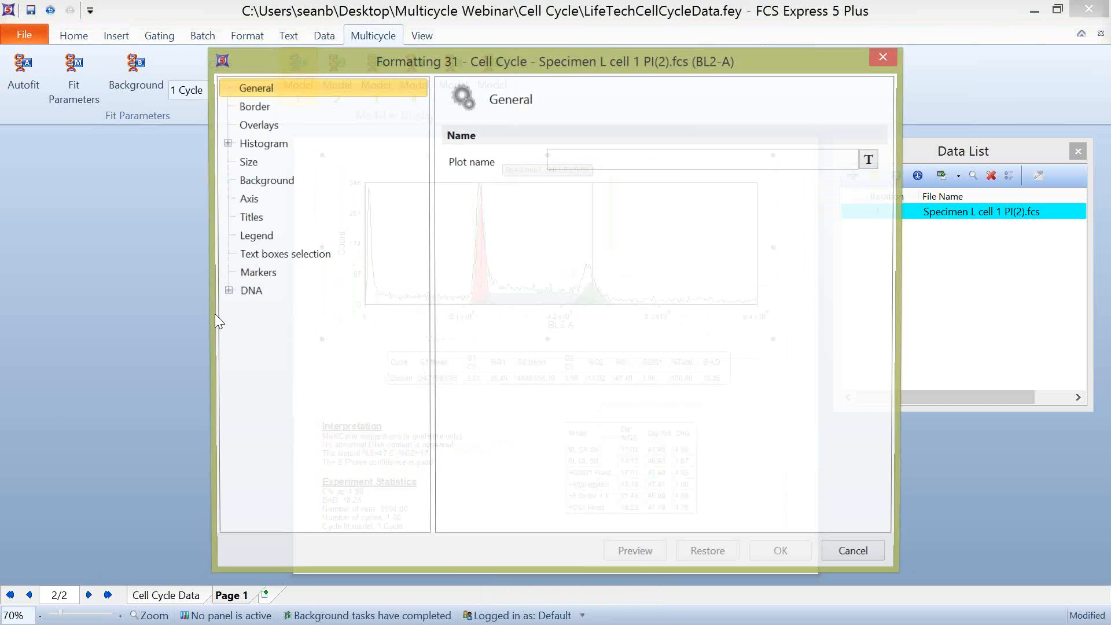
{"action": "left_click", "coordinate": [229, 290]}
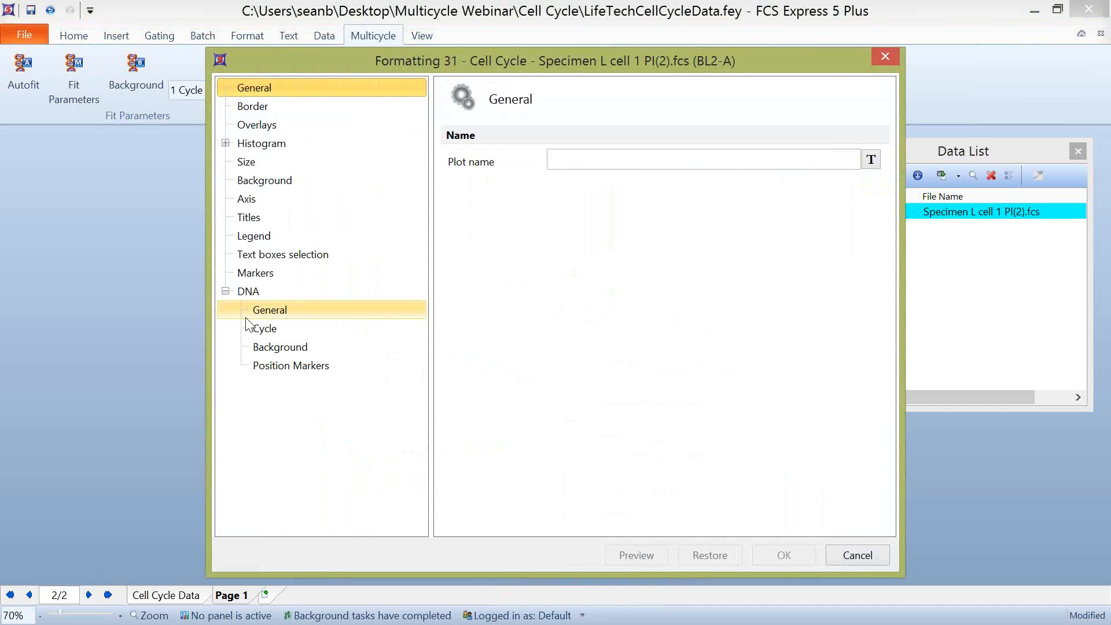
{"action": "left_click", "coordinate": [258, 328]}
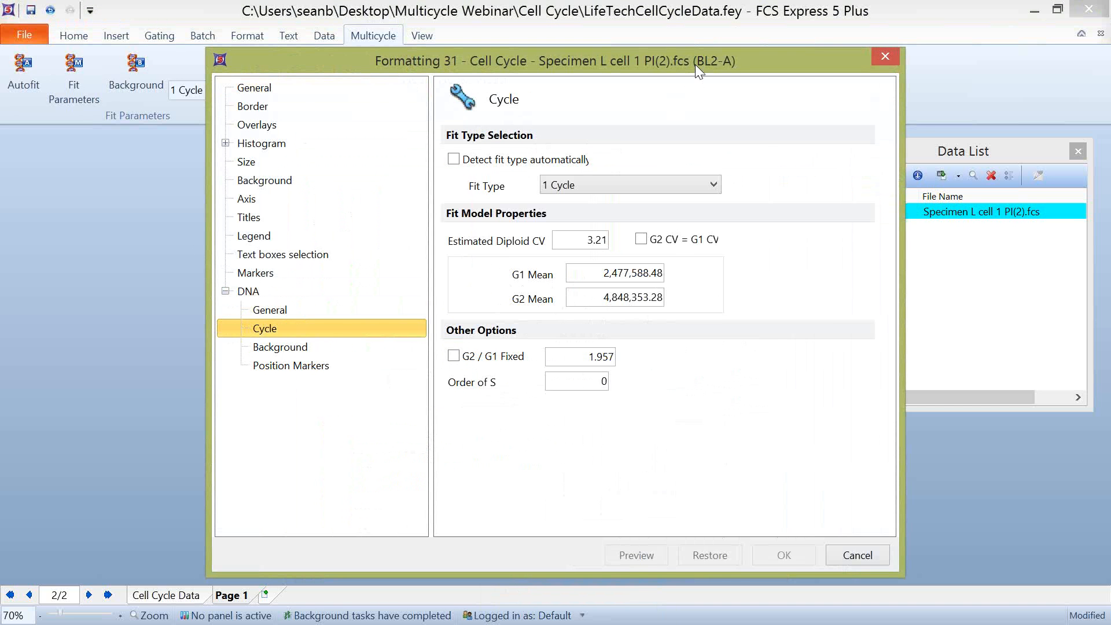
{"action": "left_click_drag", "start_coordinate": [696, 64], "coordinate": [489, 54]}
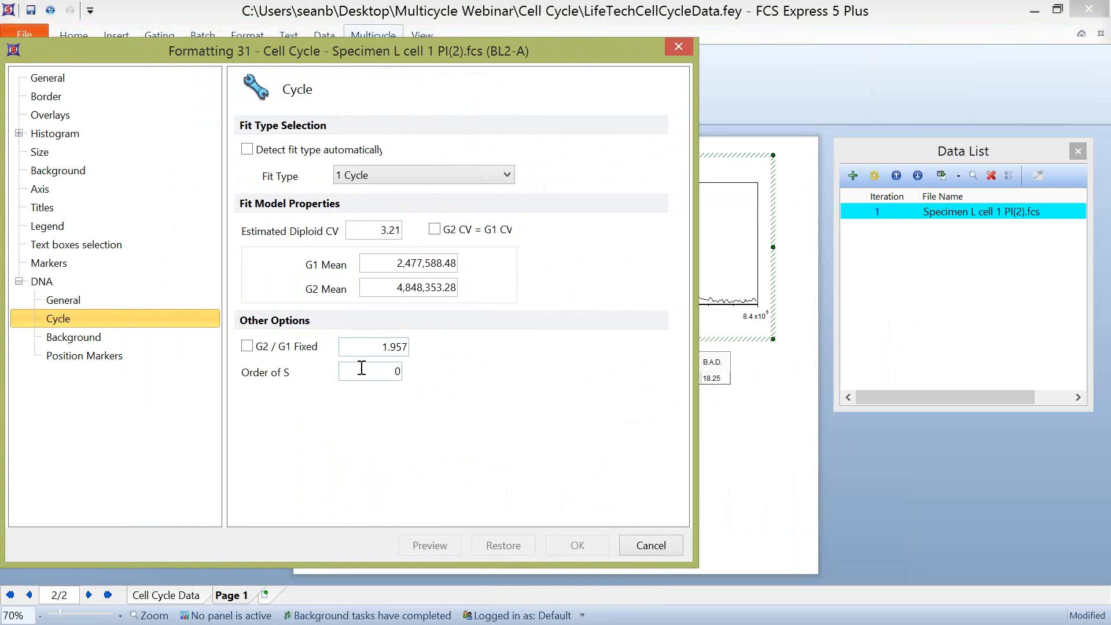
{"action": "double_click", "coordinate": [396, 371]}
{"action": "left_click_drag", "start_coordinate": [530, 52], "coordinate": [299, 57]}
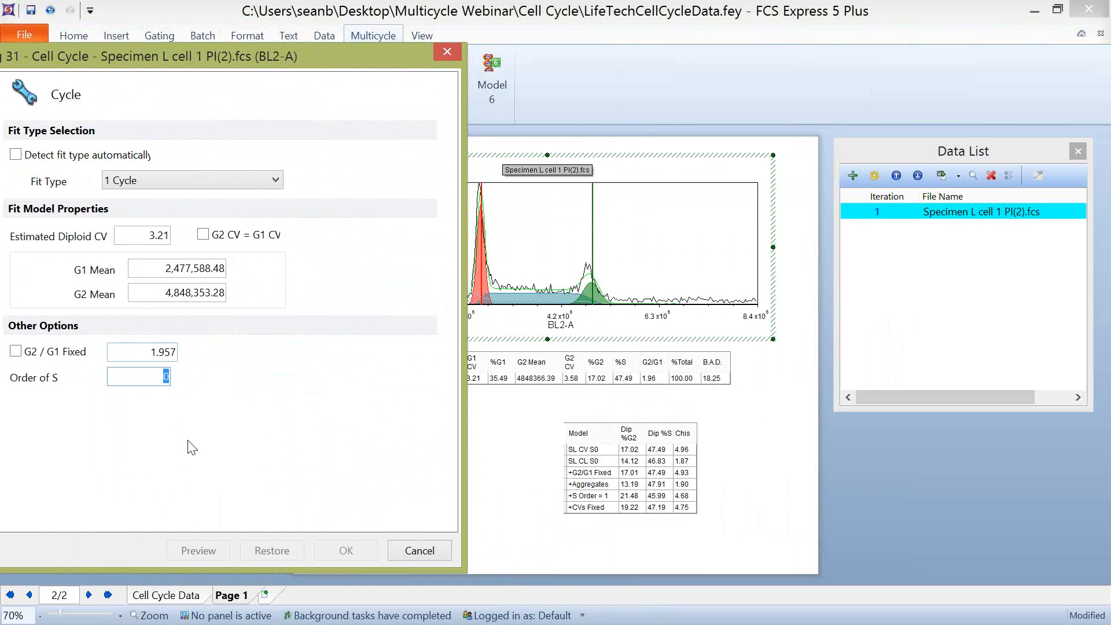
{"action": "type", "text": "1"}
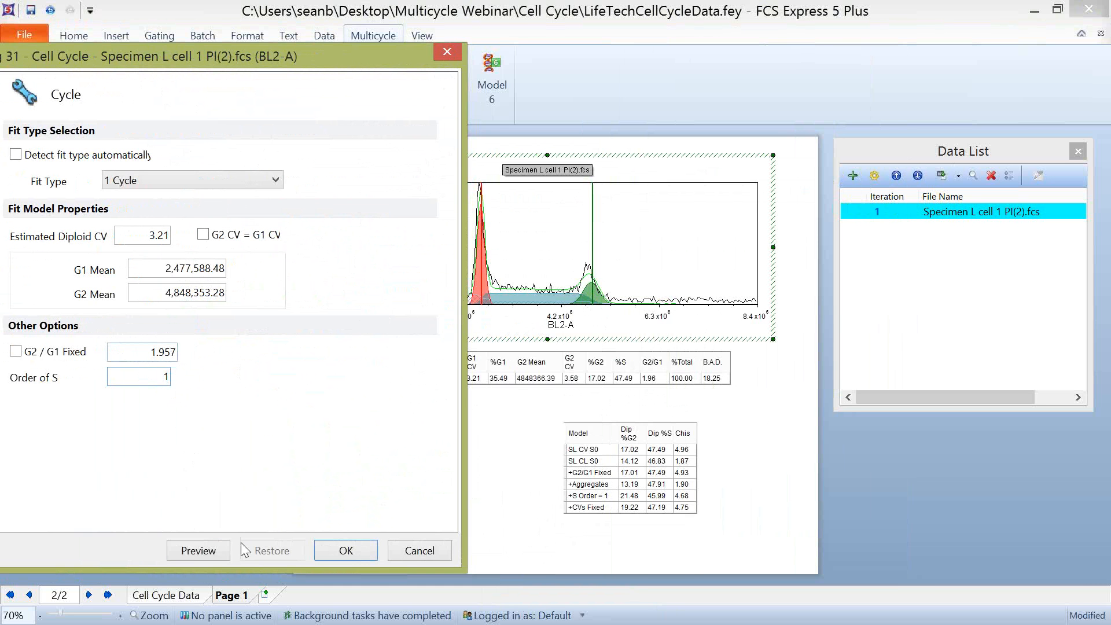
{"action": "left_click", "coordinate": [215, 550]}
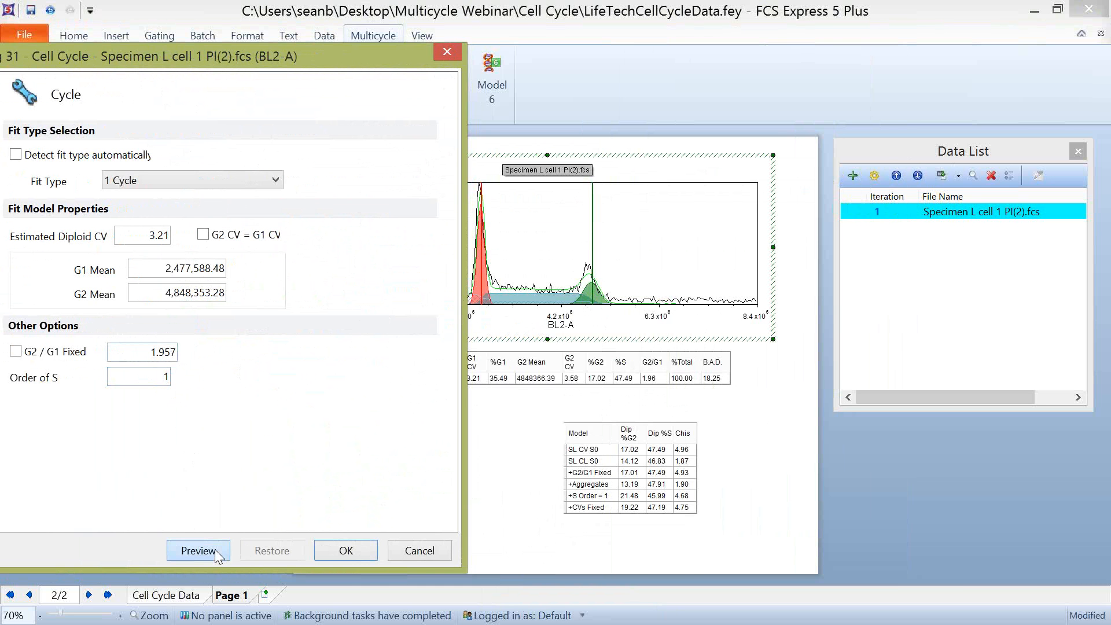
{"action": "left_click", "coordinate": [213, 549]}
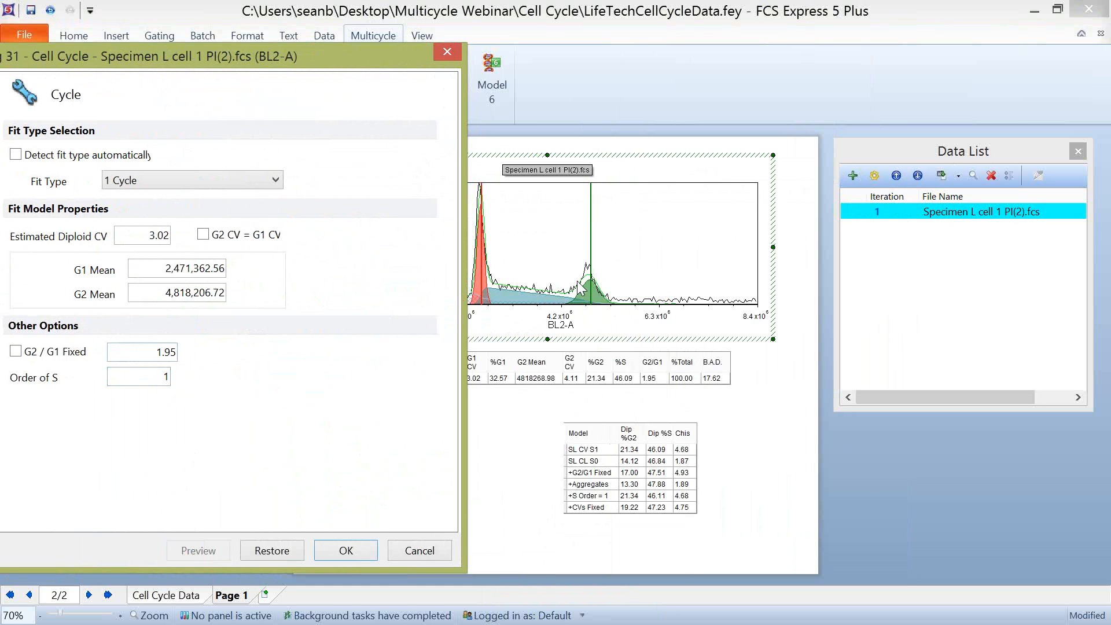
Set the Order of S to 2 in the cycle options and preview the fit
{"action": "double_click", "coordinate": [165, 377]}
{"action": "type", "text": "2"}
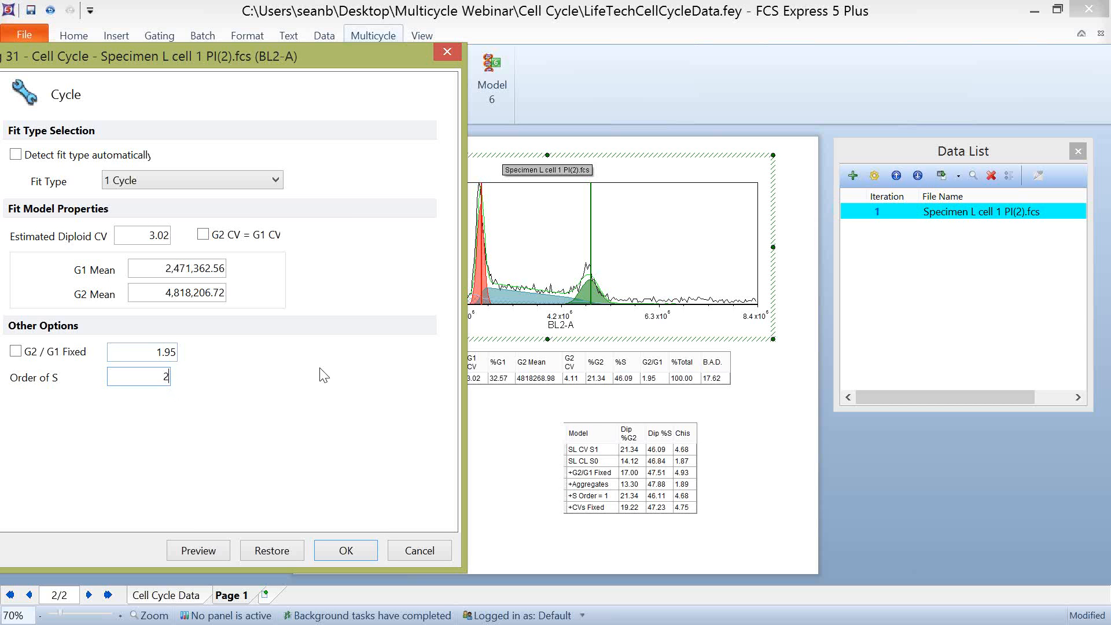
{"action": "left_click", "coordinate": [220, 551]}
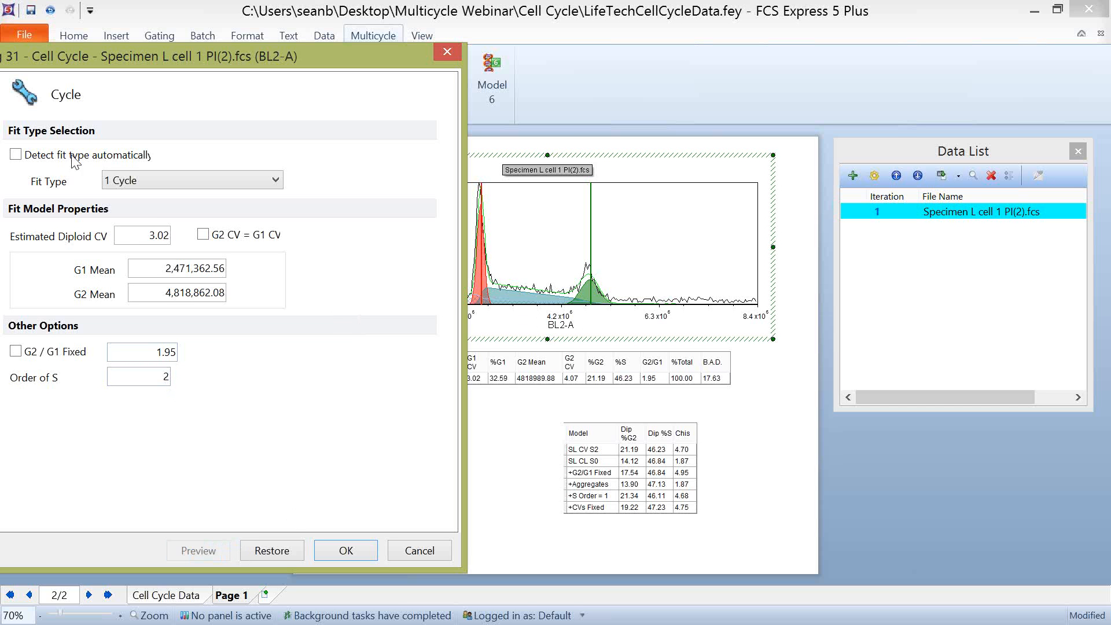
Set the Order of S back to 0, preview the fit, and apply the formatting
{"action": "double_click", "coordinate": [165, 378]}
{"action": "type", "text": "0"}
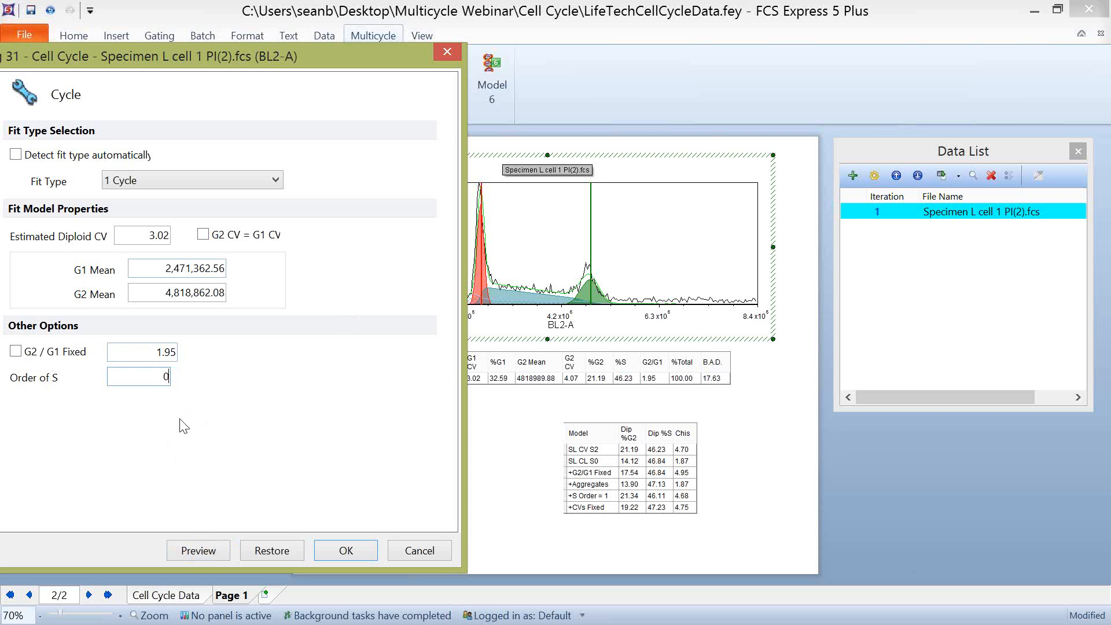
{"action": "left_click", "coordinate": [220, 554]}
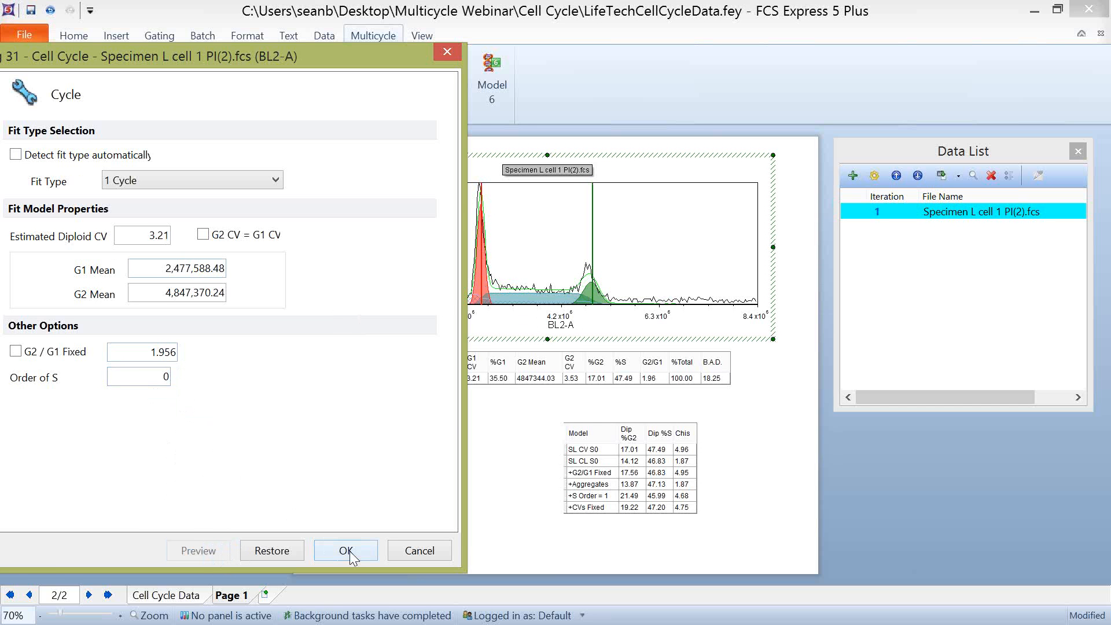
{"action": "left_click", "coordinate": [350, 551]}
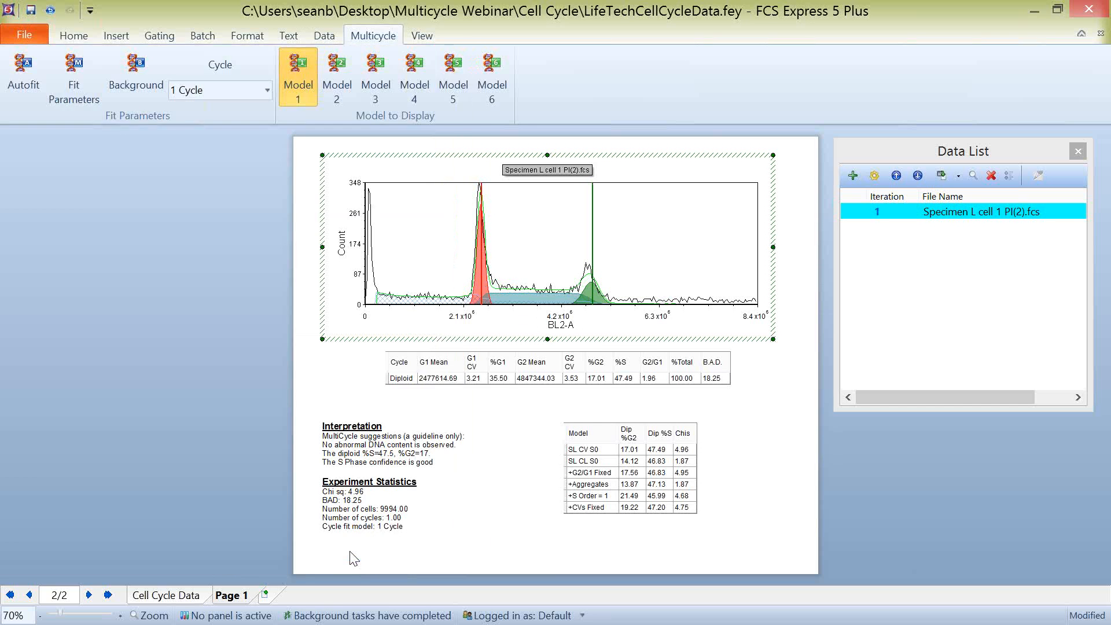
Select the +S Order = 1 row in the model table, view Model 5 on the histogram, and return to Model 1
{"action": "left_click", "coordinate": [592, 497]}
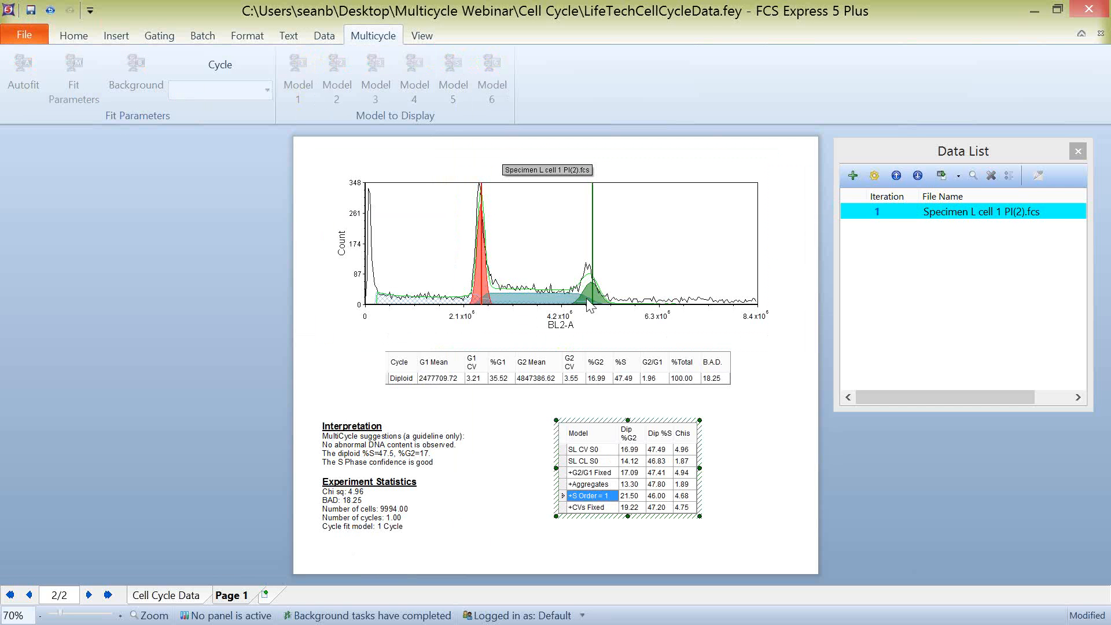
{"action": "left_click", "coordinate": [593, 273]}
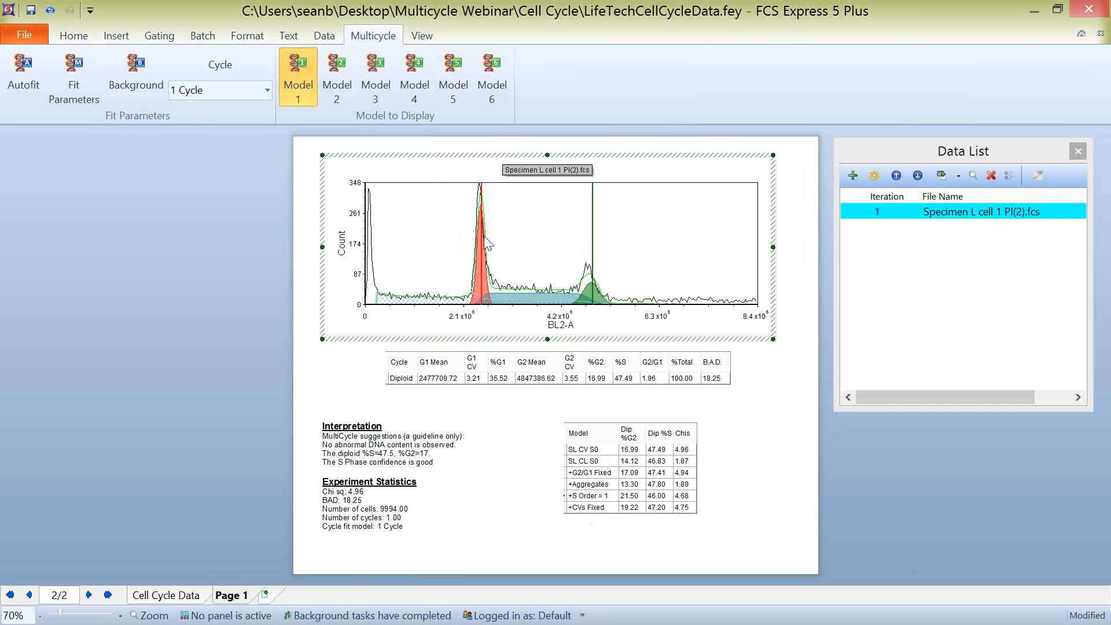
{"action": "left_click", "coordinate": [453, 87]}
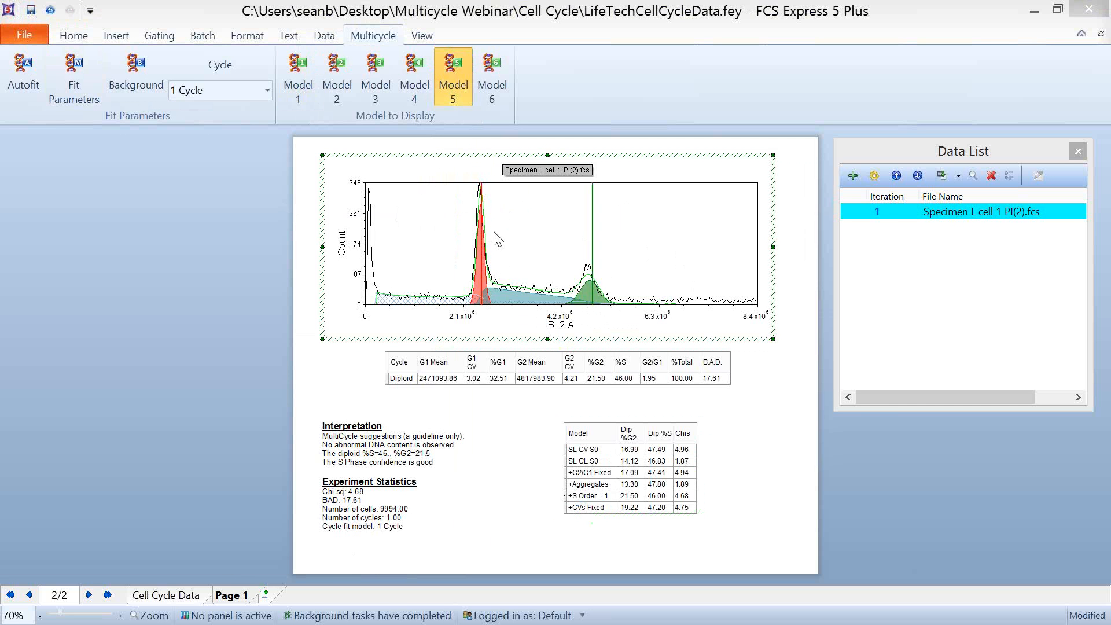
{"action": "right_click", "coordinate": [461, 228]}
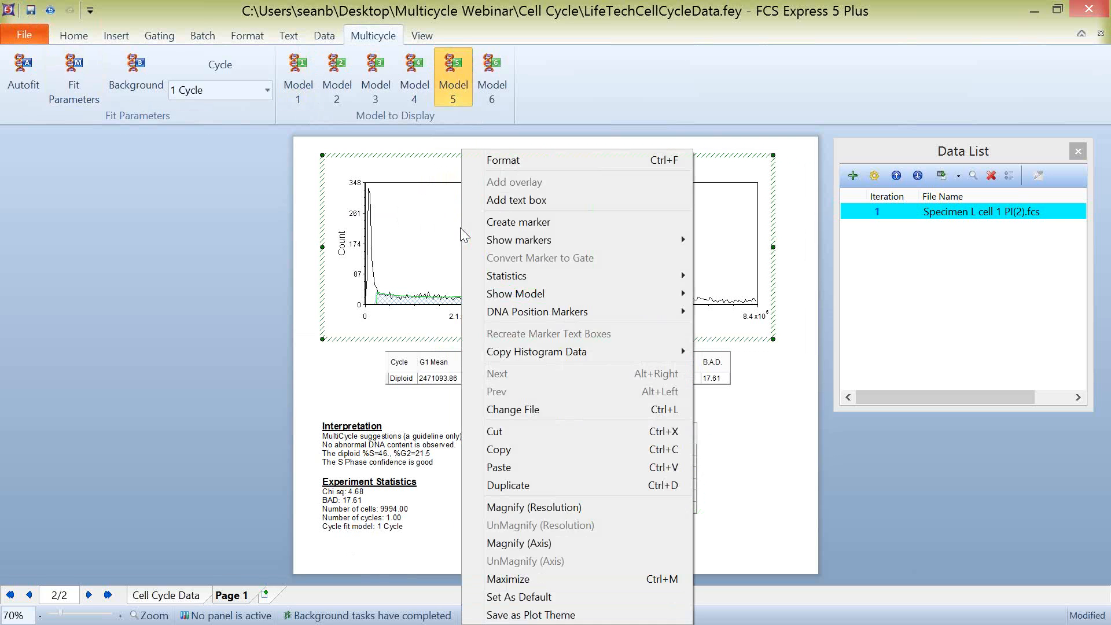
{"action": "left_click", "coordinate": [299, 80]}
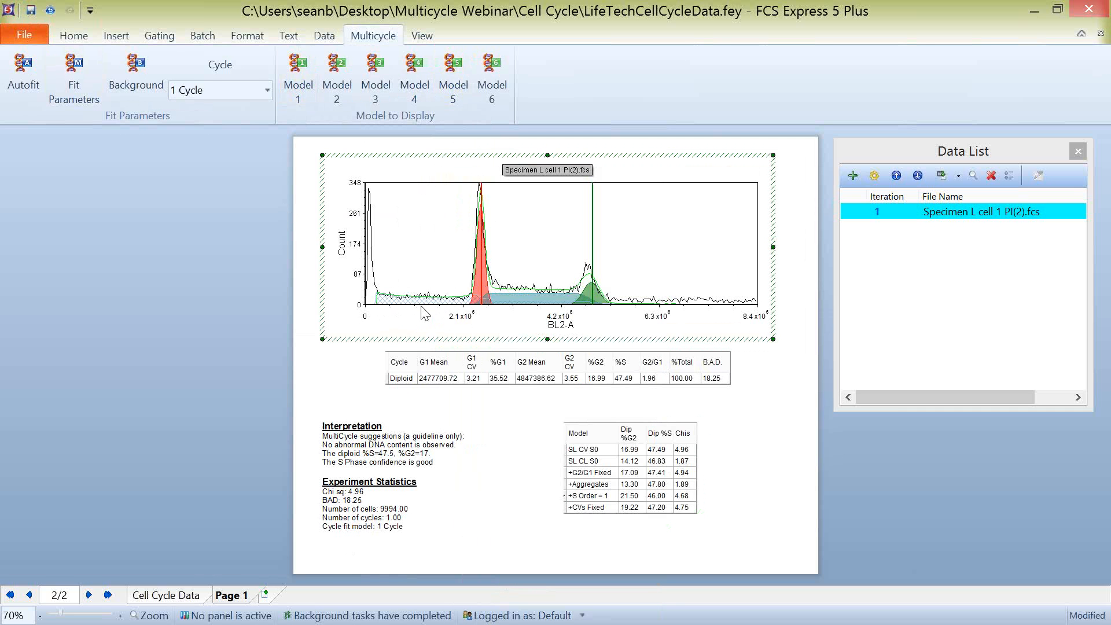
In the histogram's DNA background options, preview the fit with Use Background Fit turned off, and preview it turned back on
{"action": "right_click", "coordinate": [446, 276]}
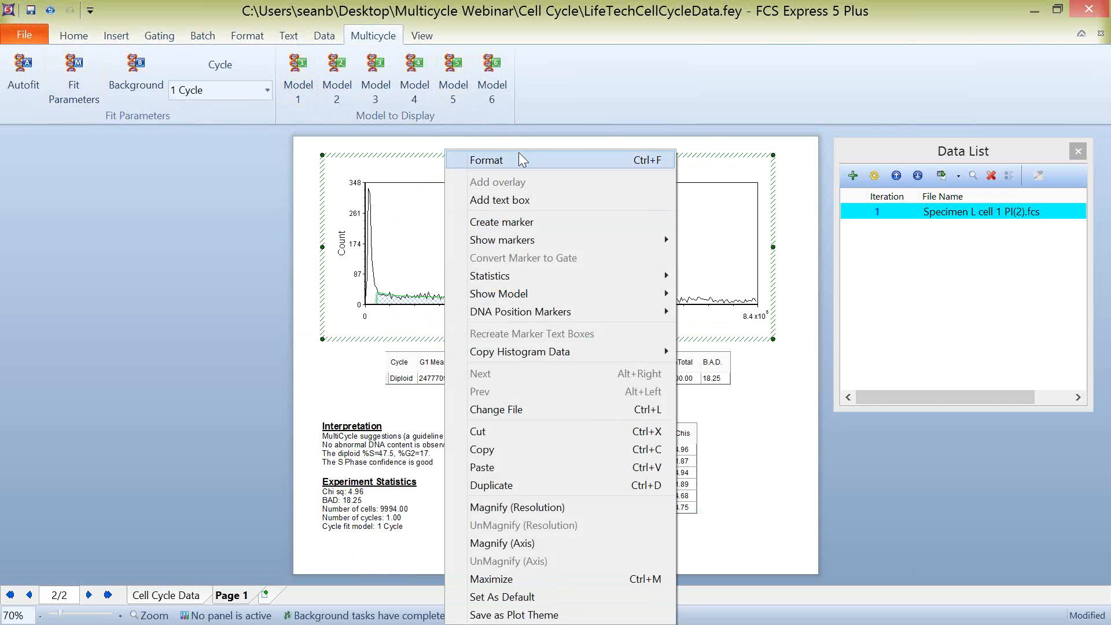
{"action": "left_click", "coordinate": [516, 158]}
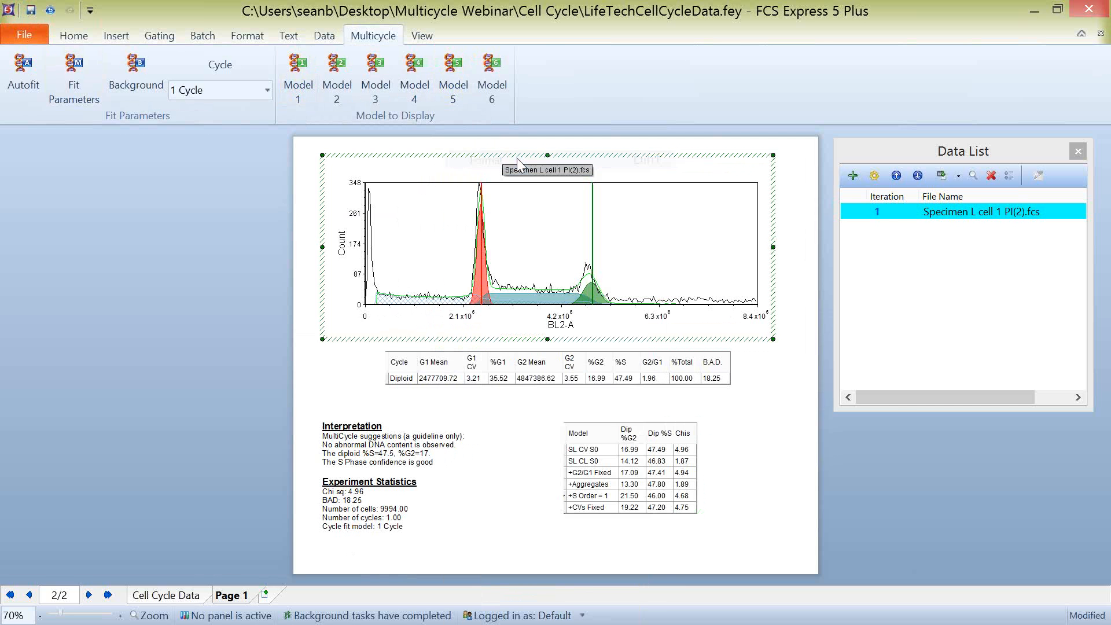
{"action": "left_click", "coordinate": [230, 292]}
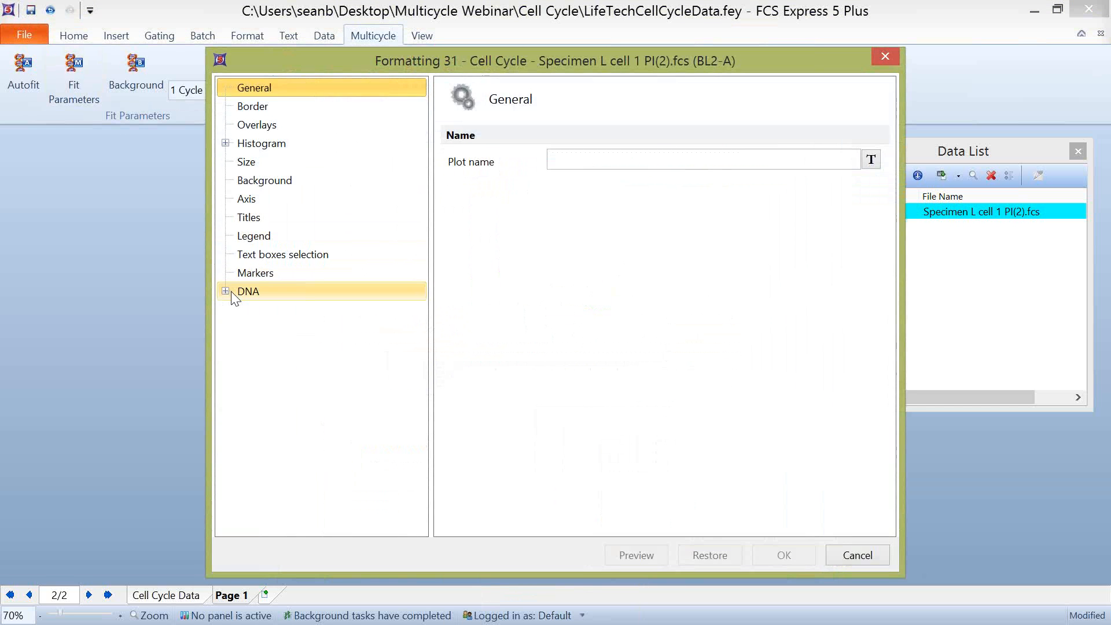
{"action": "left_click", "coordinate": [226, 291]}
{"action": "left_click", "coordinate": [275, 350]}
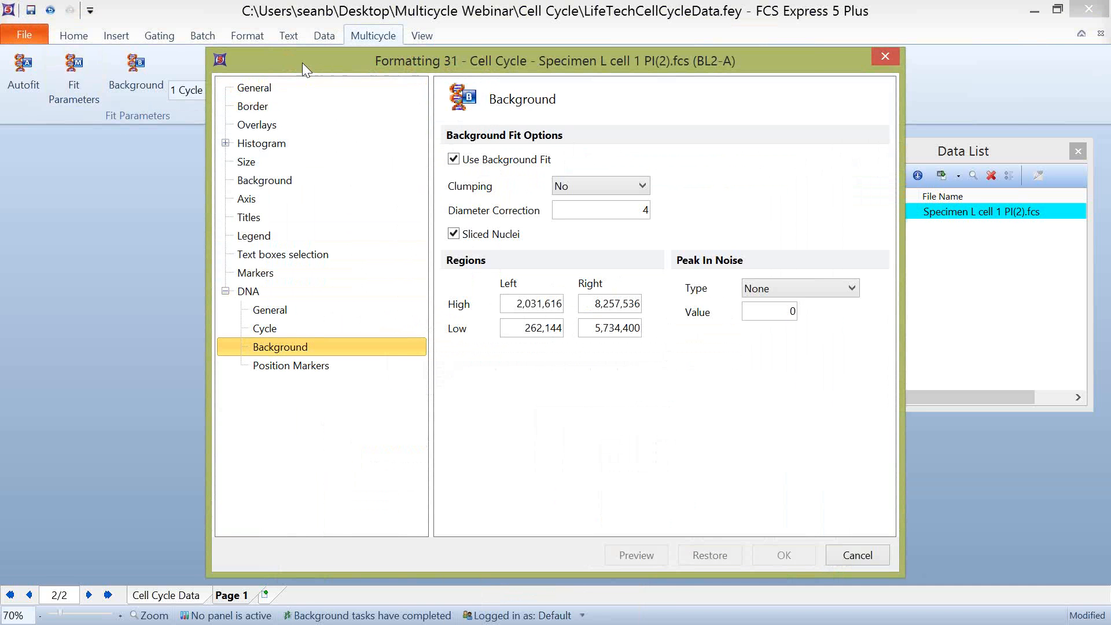
{"action": "left_click_drag", "start_coordinate": [302, 62], "coordinate": [118, 62]}
{"action": "left_click_drag", "start_coordinate": [472, 61], "coordinate": [918, 29]}
{"action": "left_click", "coordinate": [778, 124]}
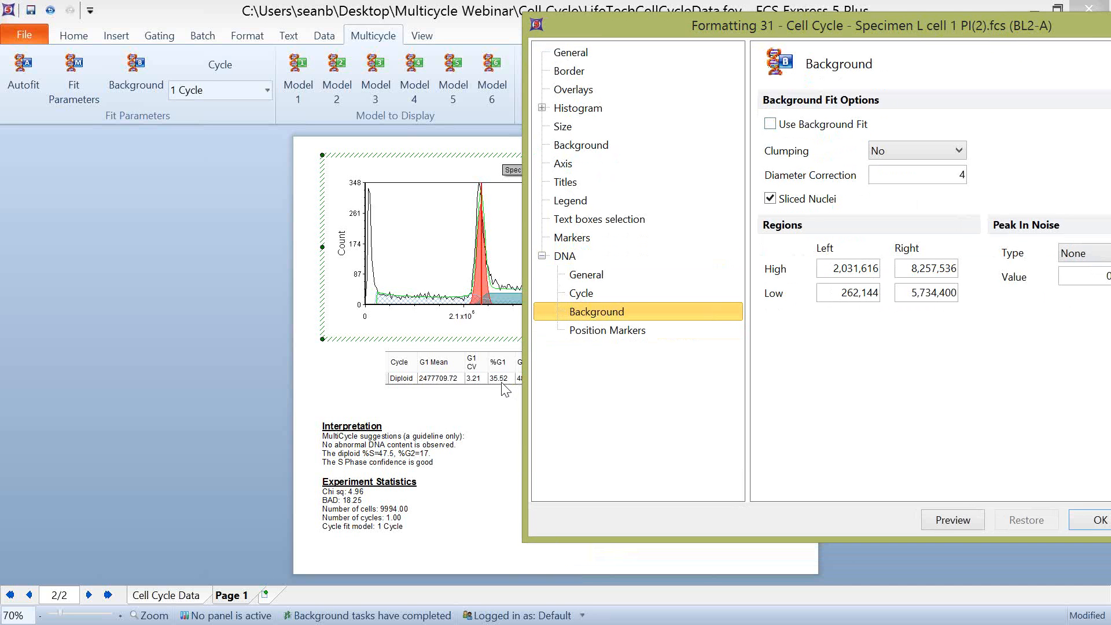
{"action": "left_click", "coordinate": [950, 524]}
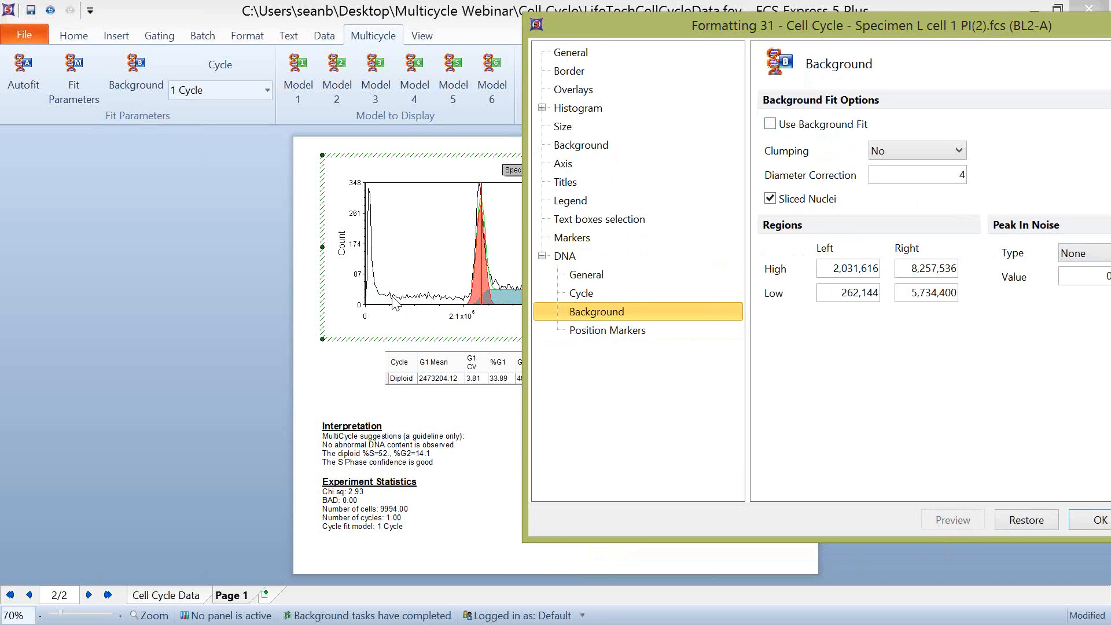
{"action": "left_click", "coordinate": [777, 125]}
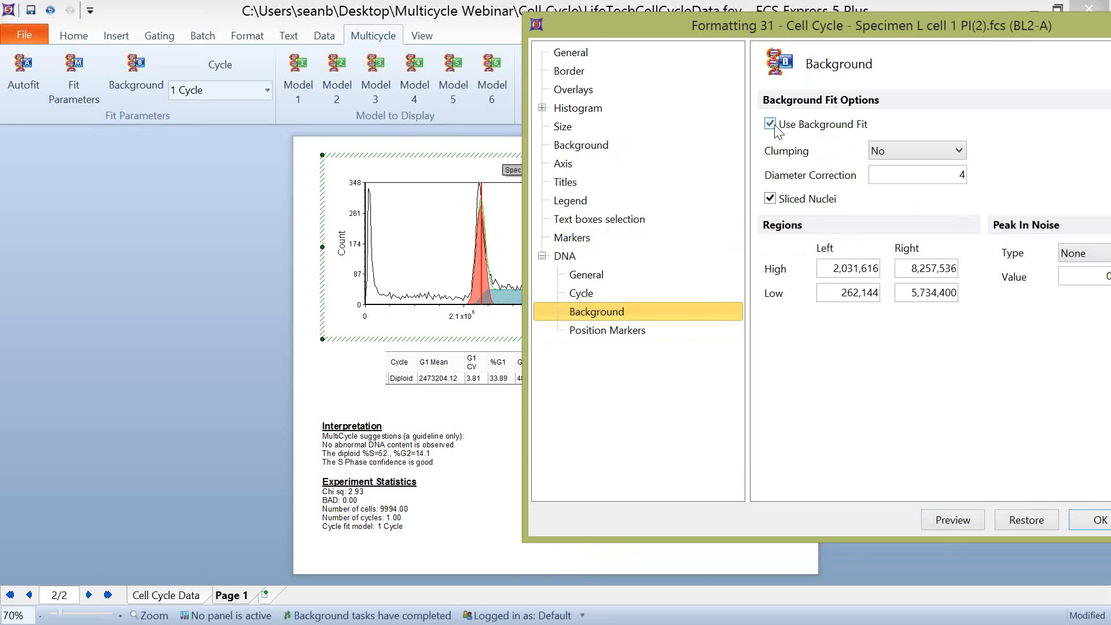
{"action": "left_click", "coordinate": [952, 520]}
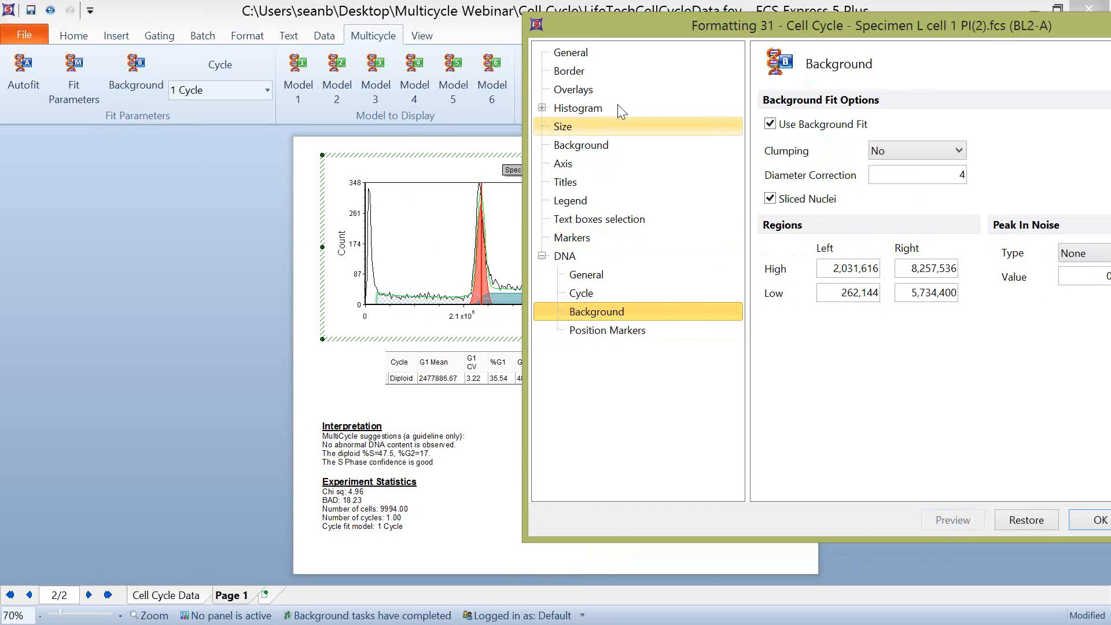
Examine the Clumping choices and the other background fit options alongside the histogram
{"action": "left_click_drag", "start_coordinate": [611, 25], "coordinate": [722, 31]}
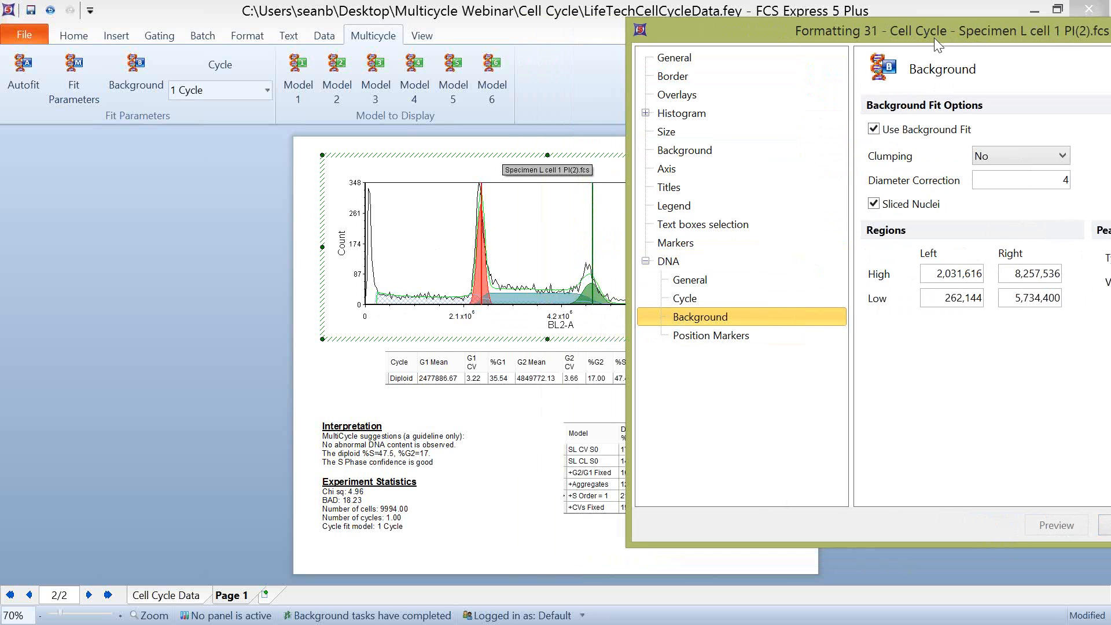
{"action": "left_click_drag", "start_coordinate": [933, 37], "coordinate": [703, 49]}
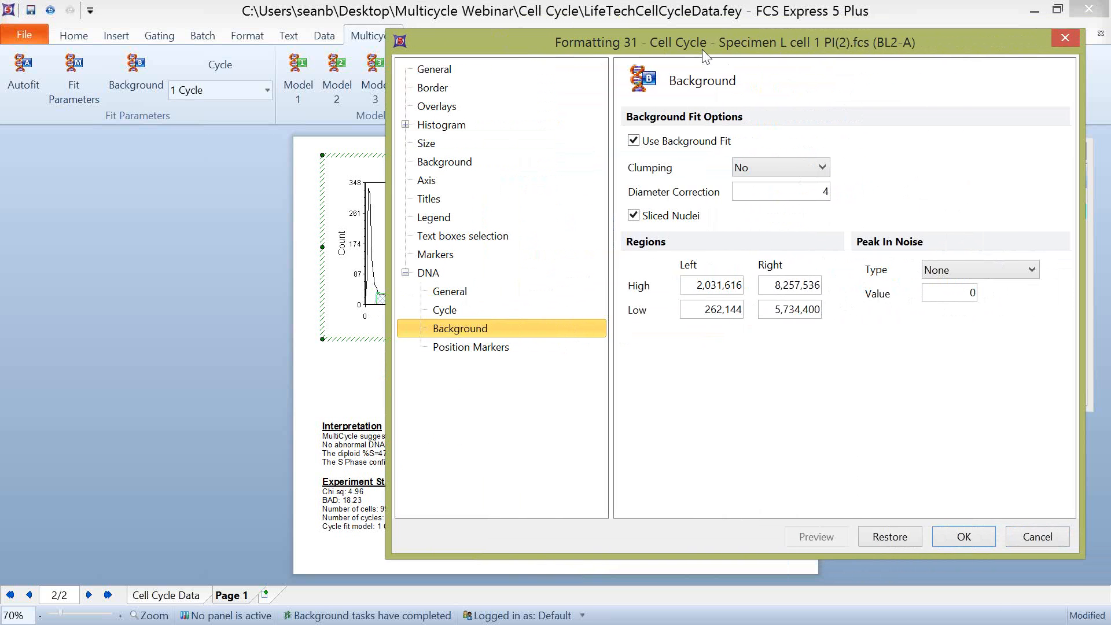
{"action": "left_click", "coordinate": [787, 168]}
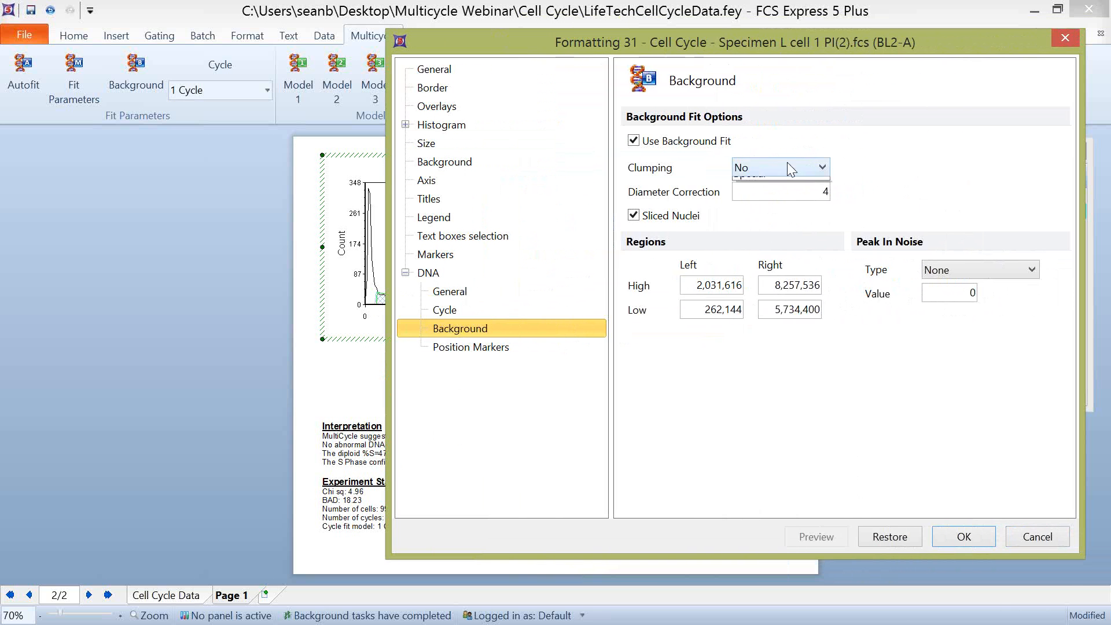
{"action": "left_click", "coordinate": [893, 171]}
{"action": "left_click_drag", "start_coordinate": [761, 50], "coordinate": [1011, 47]}
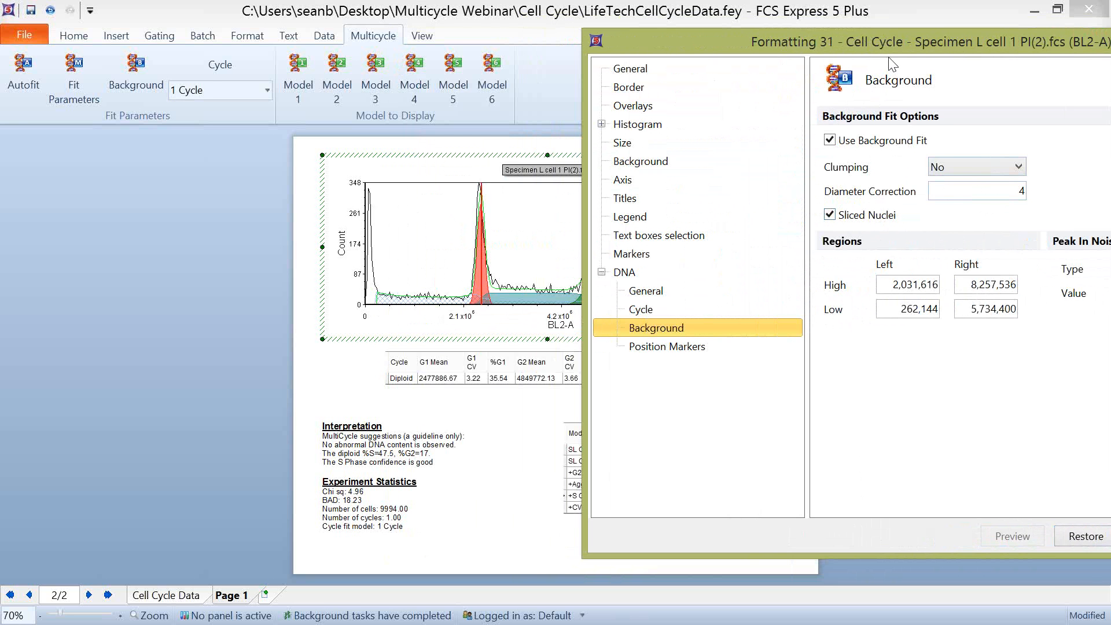
{"action": "left_click_drag", "start_coordinate": [879, 47], "coordinate": [777, 51]}
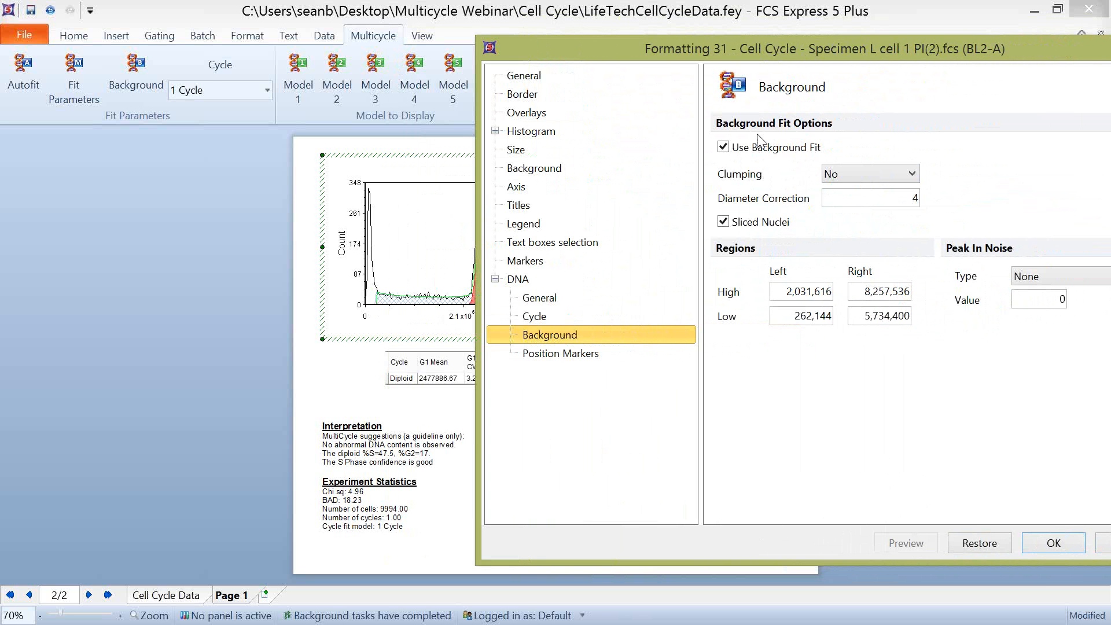
{"action": "left_click_drag", "start_coordinate": [678, 53], "coordinate": [787, 58]}
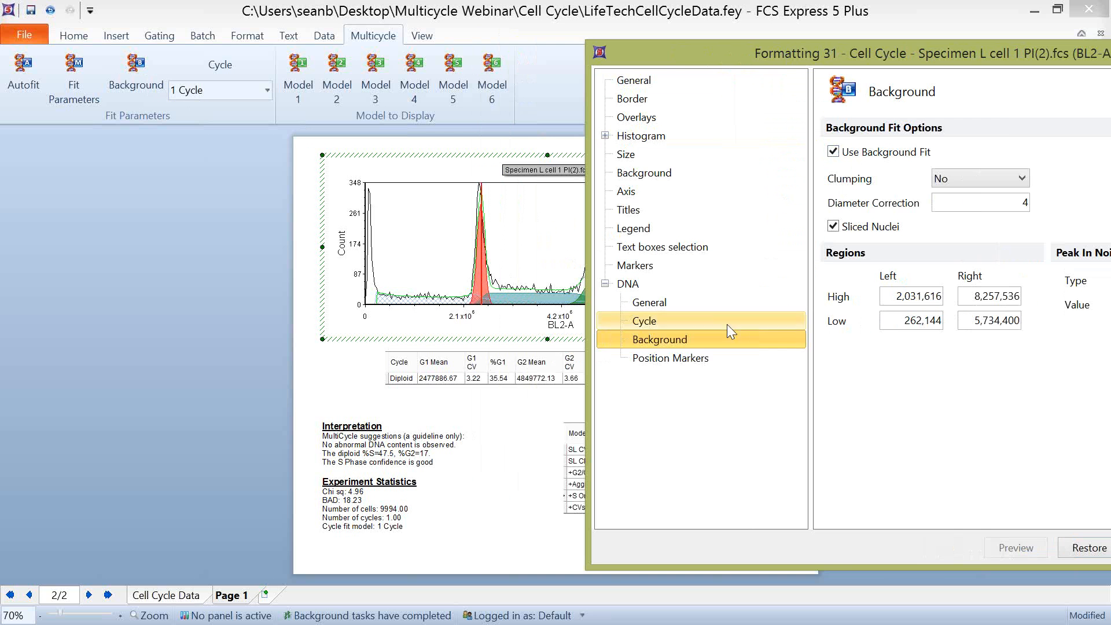
Examine the DNA position marker options of the histogram, and cancel the formatting dialog
{"action": "left_click", "coordinate": [653, 362]}
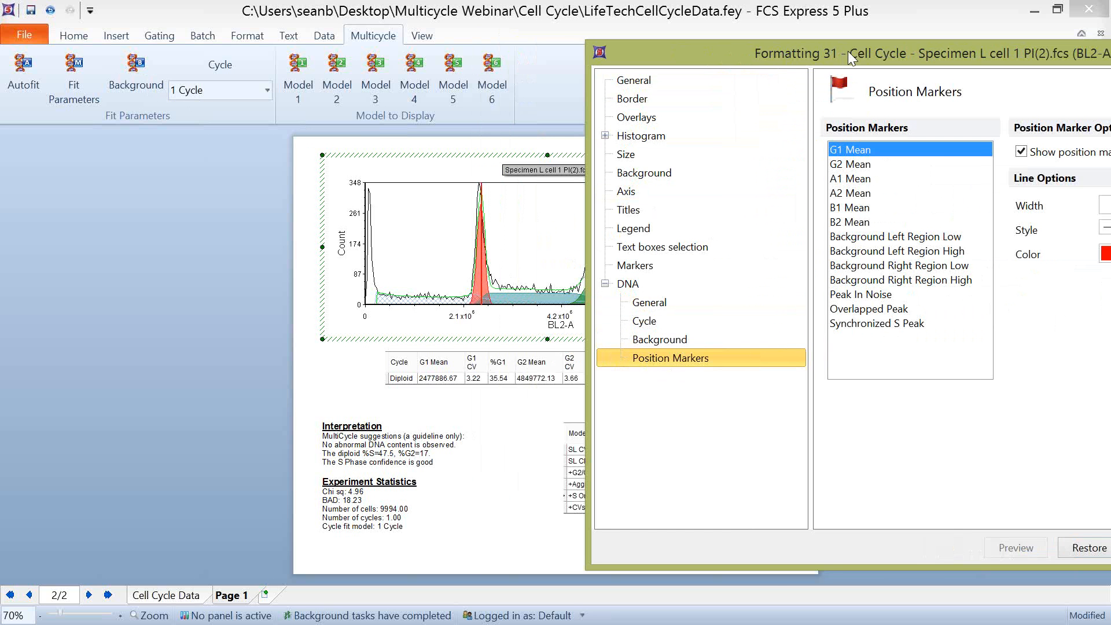
{"action": "left_click_drag", "start_coordinate": [745, 51], "coordinate": [29, 63]}
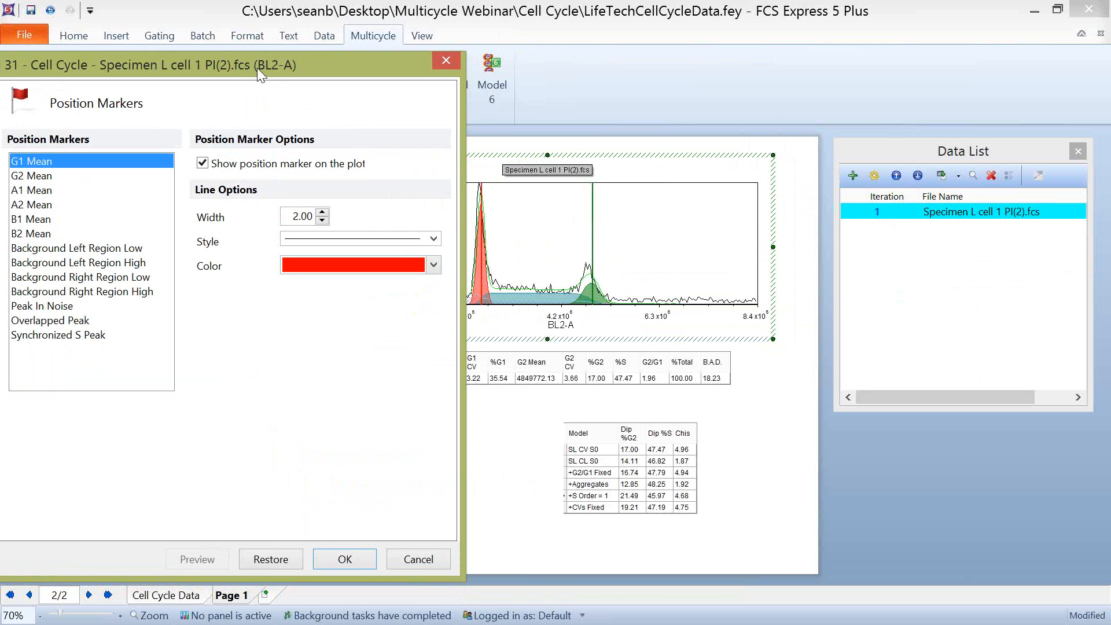
{"action": "left_click_drag", "start_coordinate": [257, 68], "coordinate": [295, 65]}
{"action": "left_click", "coordinate": [394, 561]}
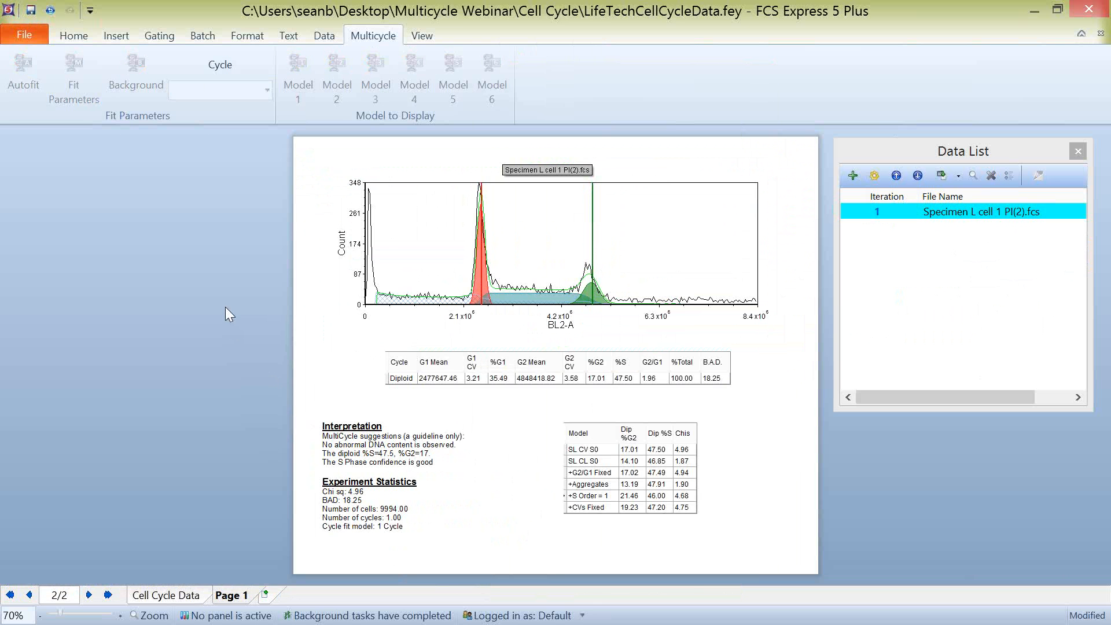
Shift the histogram's G1 position marker to about 2,250,000 and its G2 position marker to about 4,850,000
{"action": "left_click", "coordinate": [479, 249]}
{"action": "mouse_move", "coordinate": [480, 249]}
{"action": "left_click_drag", "start_coordinate": [471, 220], "coordinate": [471, 220]}
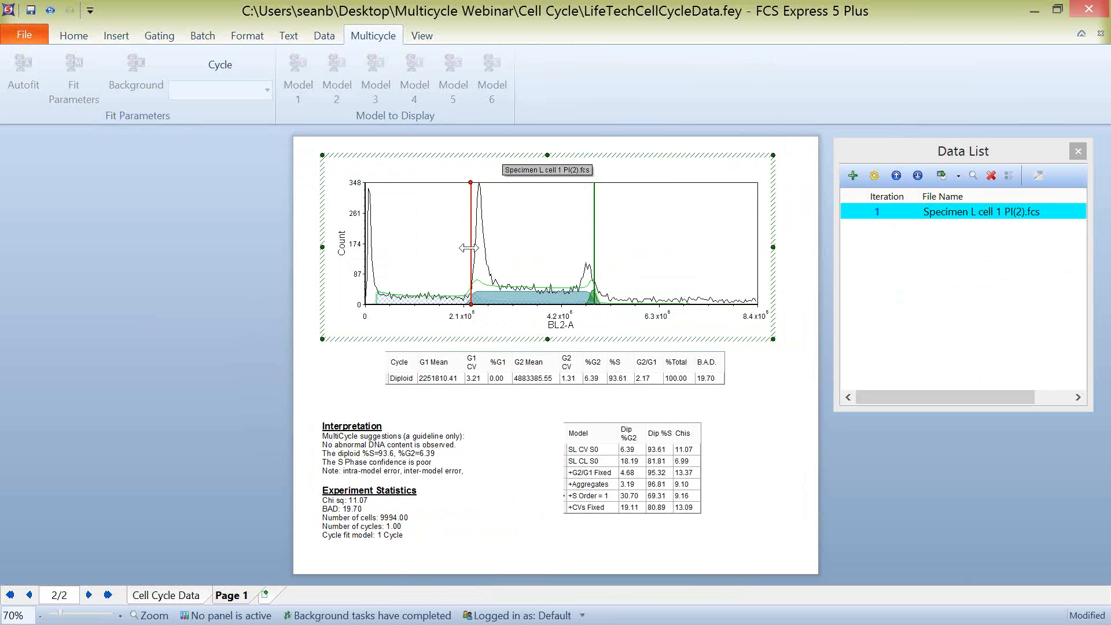
{"action": "mouse_move", "coordinate": [593, 250]}
{"action": "left_mouse_down"}
{"action": "mouse_move", "coordinate": [608, 254]}
{"action": "mouse_move", "coordinate": [590, 254]}
{"action": "left_mouse_up"}
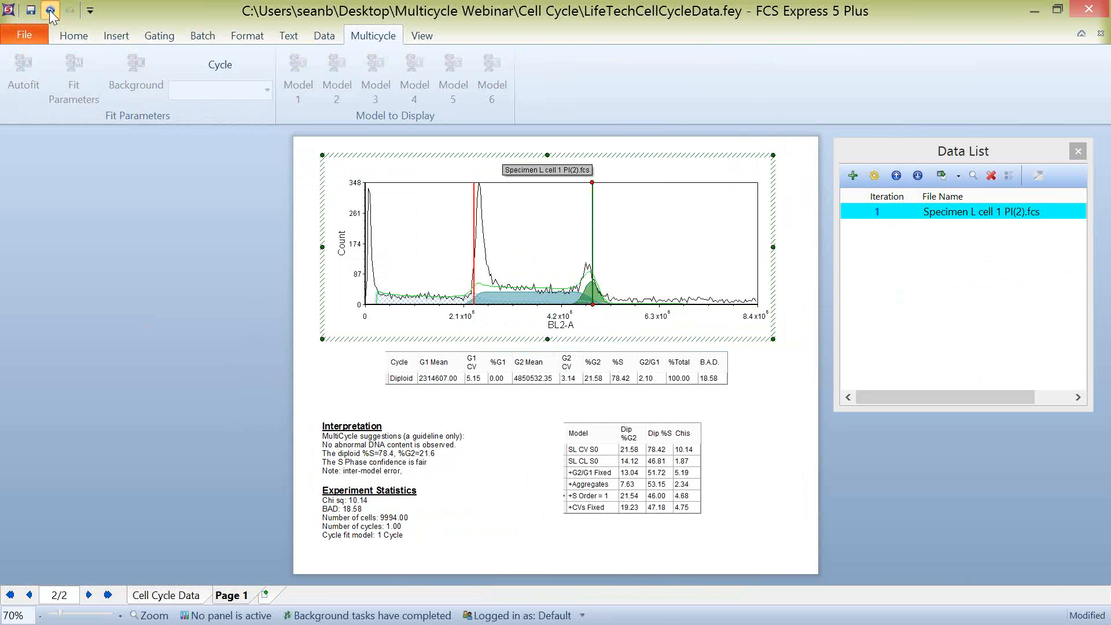
Examine the G1 and G2 mean values in the histogram's DNA cycle options, cancel the dialog, and undo the G2 marker move
{"action": "right_click", "coordinate": [429, 223]}
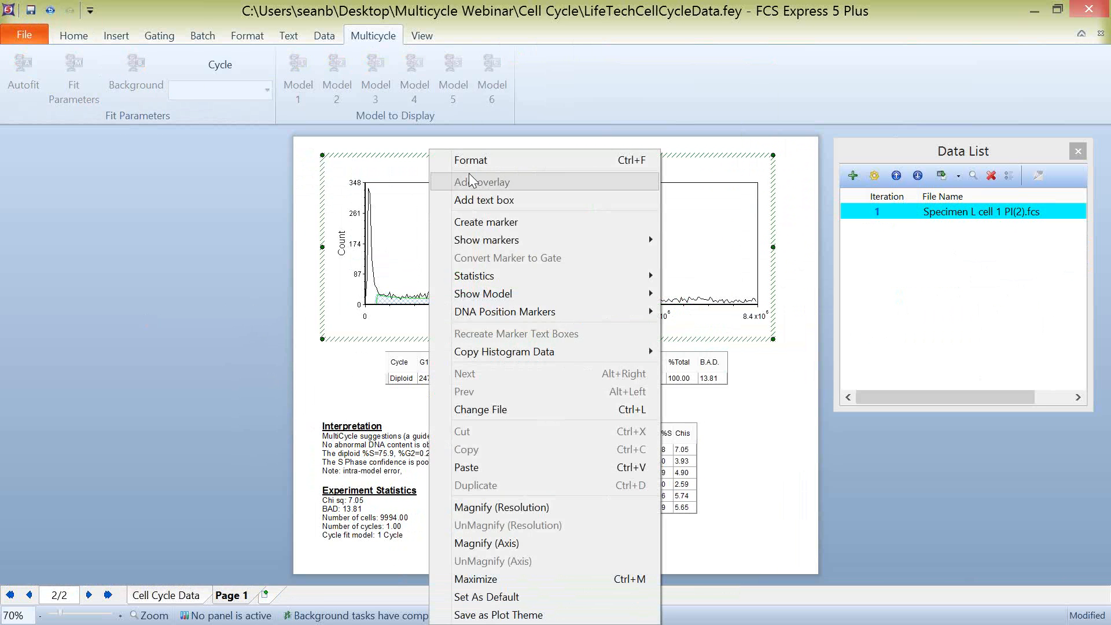
{"action": "left_click", "coordinate": [471, 159]}
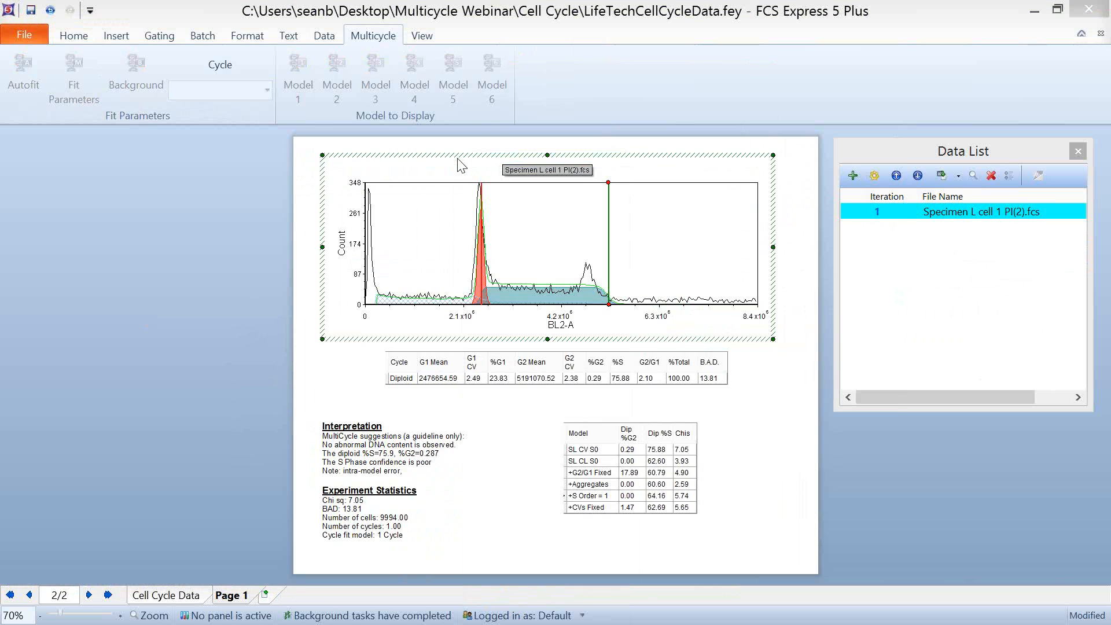
{"action": "left_click", "coordinate": [226, 291]}
{"action": "left_click", "coordinate": [263, 327]}
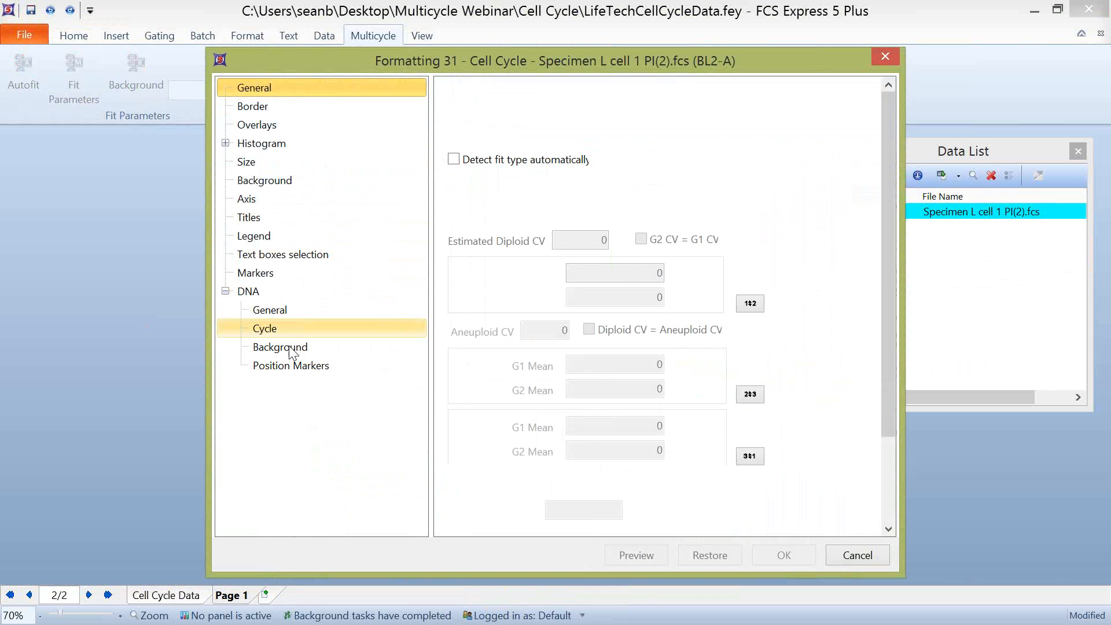
{"action": "left_click_drag", "start_coordinate": [583, 296], "coordinate": [699, 297]}
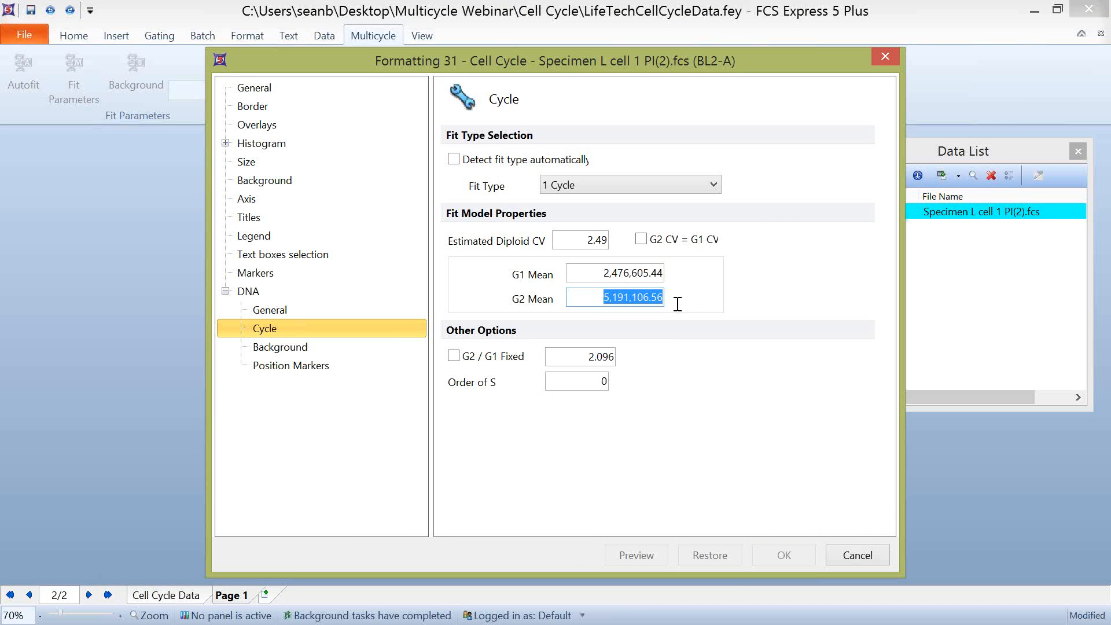
{"action": "left_click", "coordinate": [577, 302]}
{"action": "left_click_drag", "start_coordinate": [576, 302], "coordinate": [623, 301]}
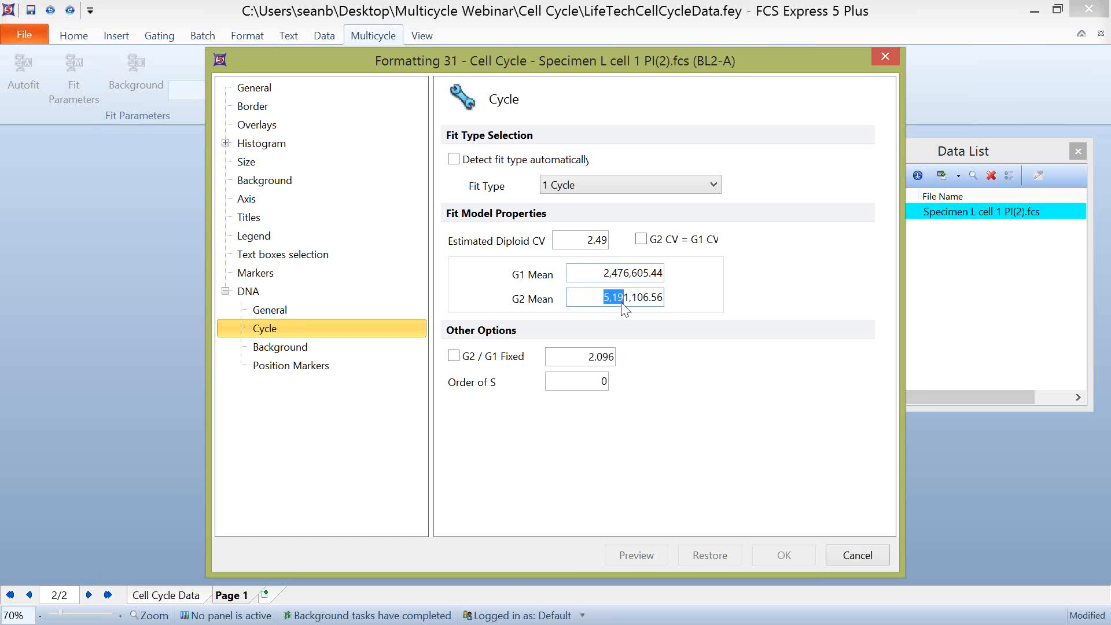
{"action": "left_click_drag", "start_coordinate": [689, 63], "coordinate": [276, 65]}
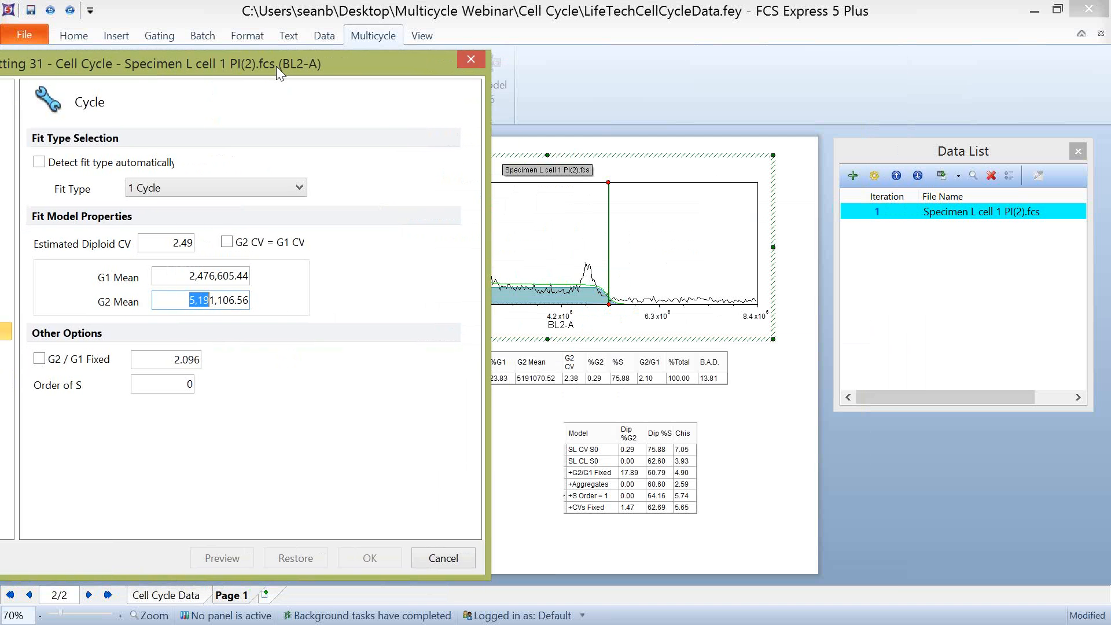
{"action": "left_click", "coordinate": [441, 559]}
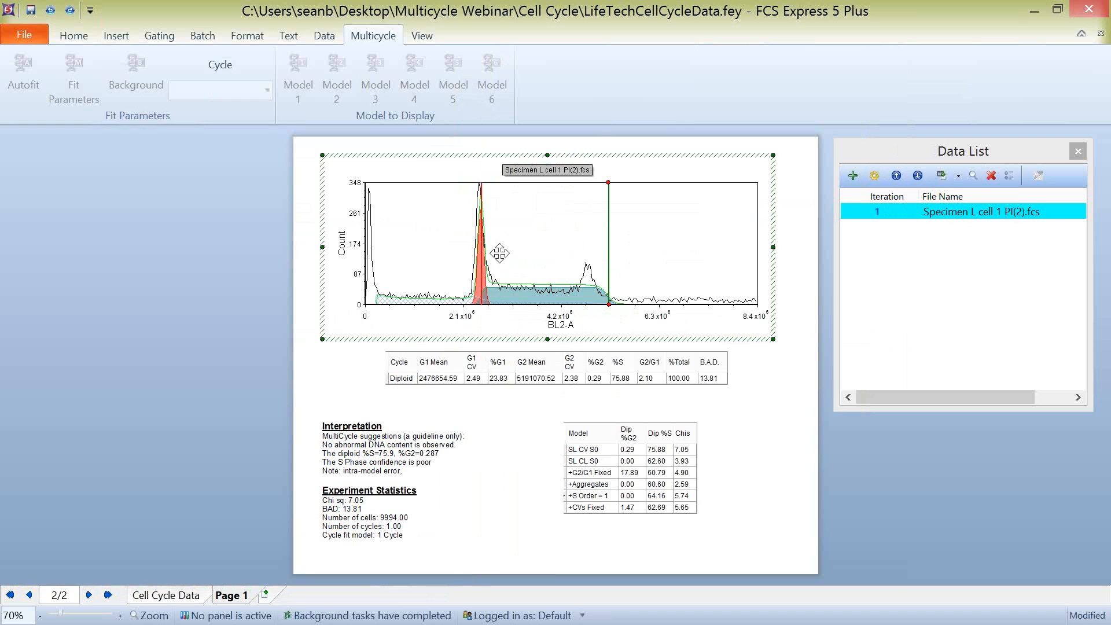
{"action": "left_click", "coordinate": [50, 13]}
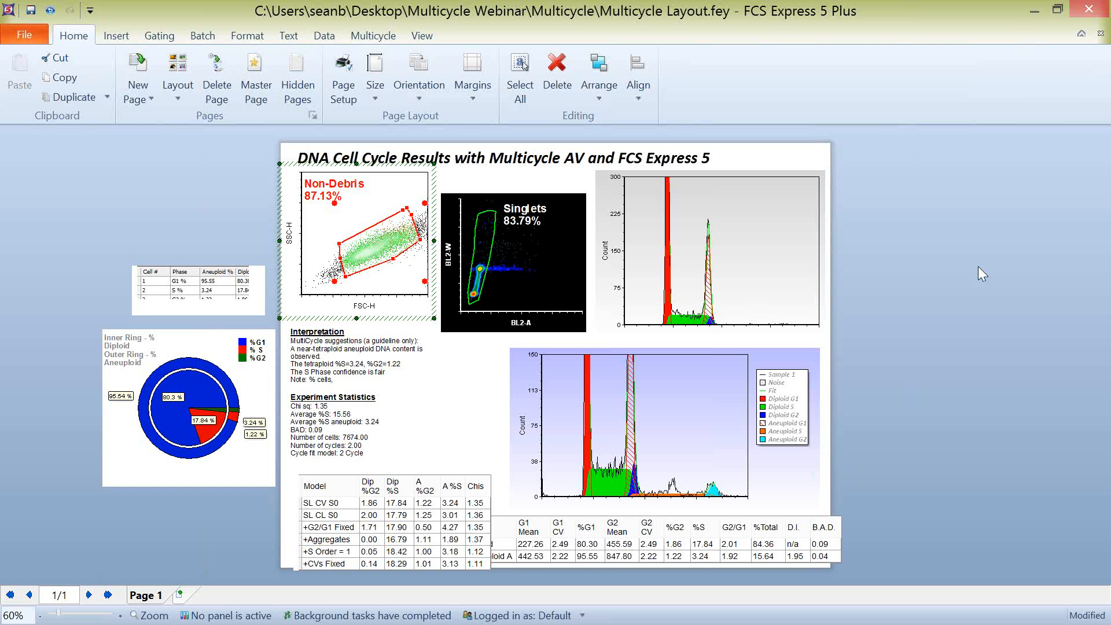
{"action": "left_click", "coordinate": [974, 271]}
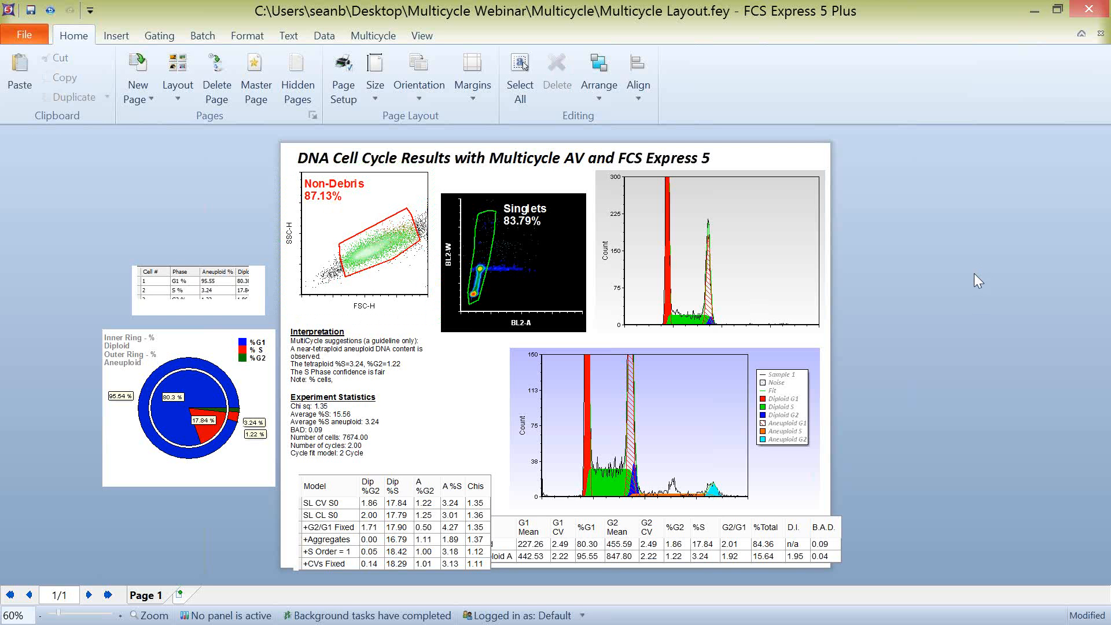
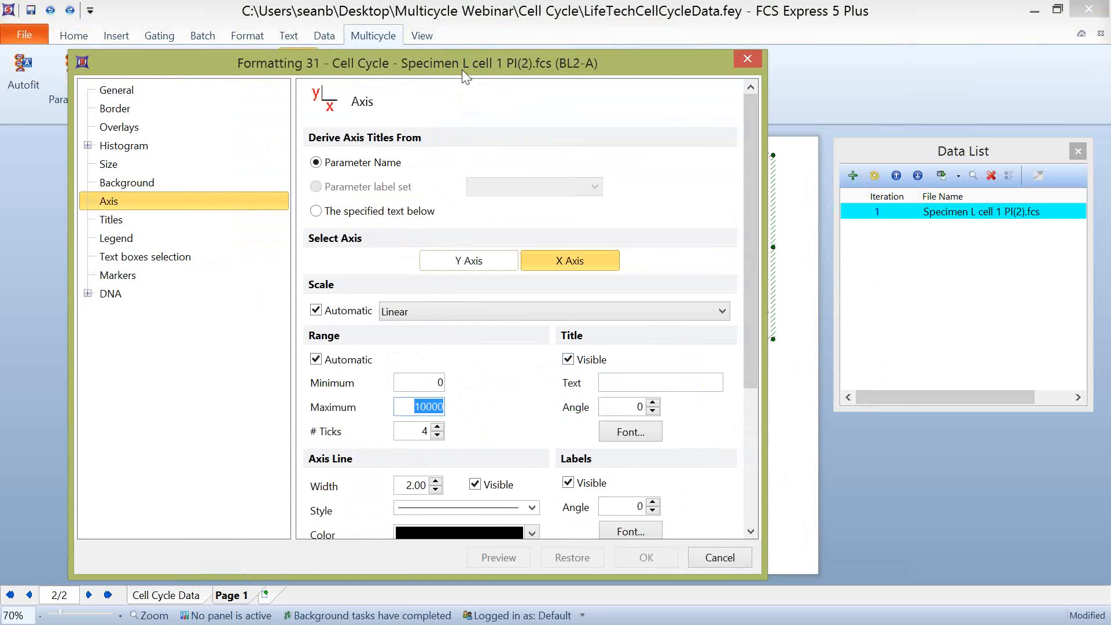
Set the maximum of the DNA histogram's Y axis to 150, and undo the change
{"action": "left_click", "coordinate": [168, 256]}
{"action": "left_click_drag", "start_coordinate": [362, 66], "coordinate": [399, 51]}
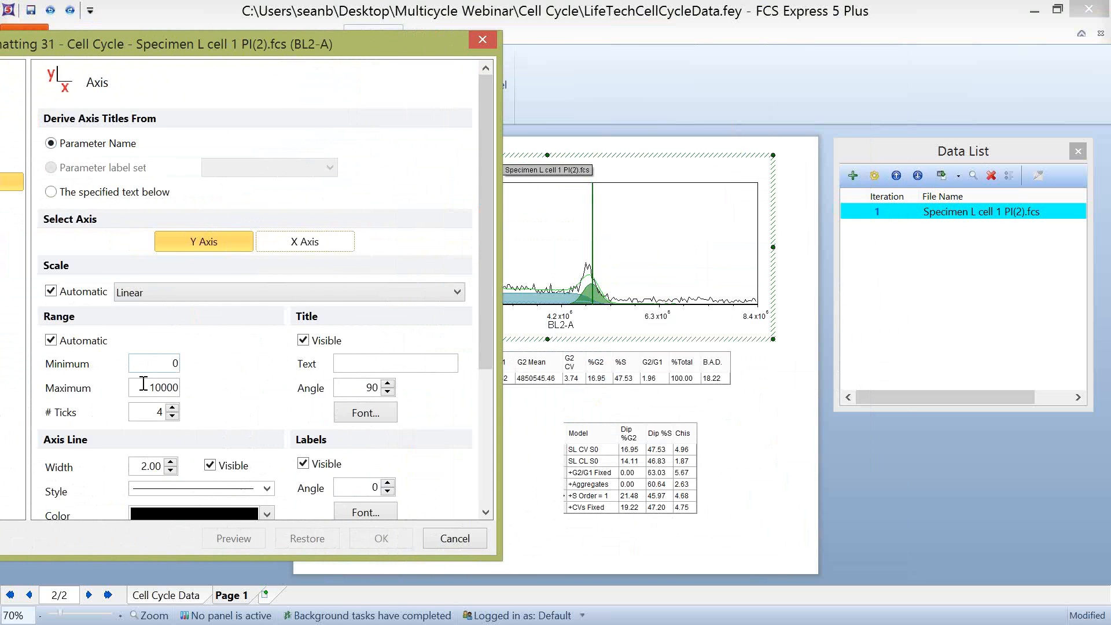
{"action": "left_click_drag", "start_coordinate": [141, 386], "coordinate": [236, 385]}
{"action": "type", "text": "1"}
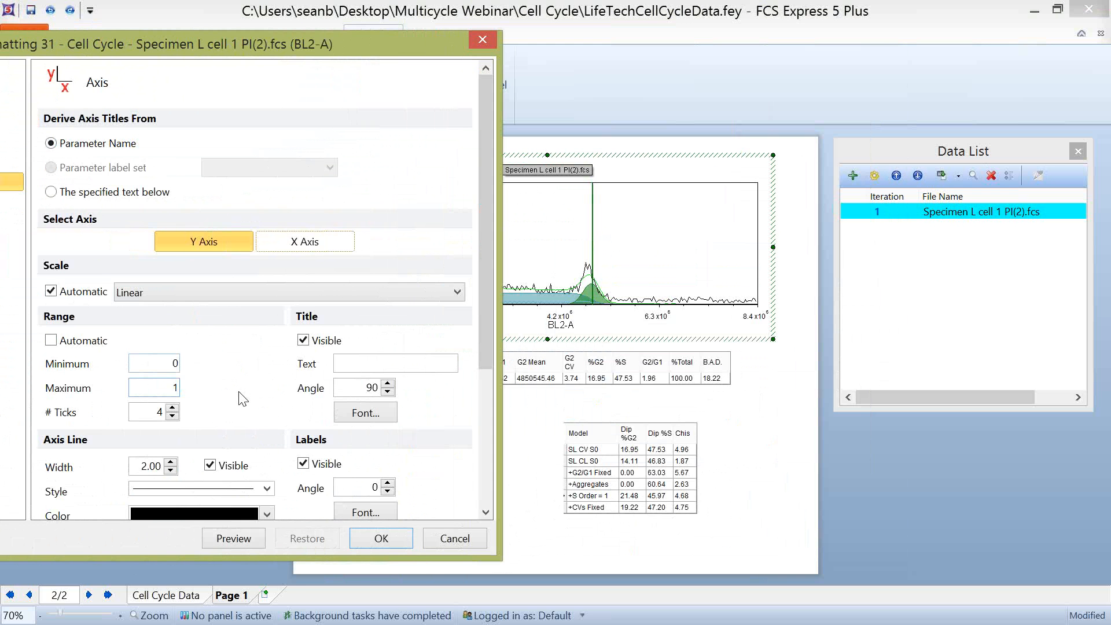
{"action": "type", "text": "50"}
{"action": "left_click", "coordinate": [388, 541]}
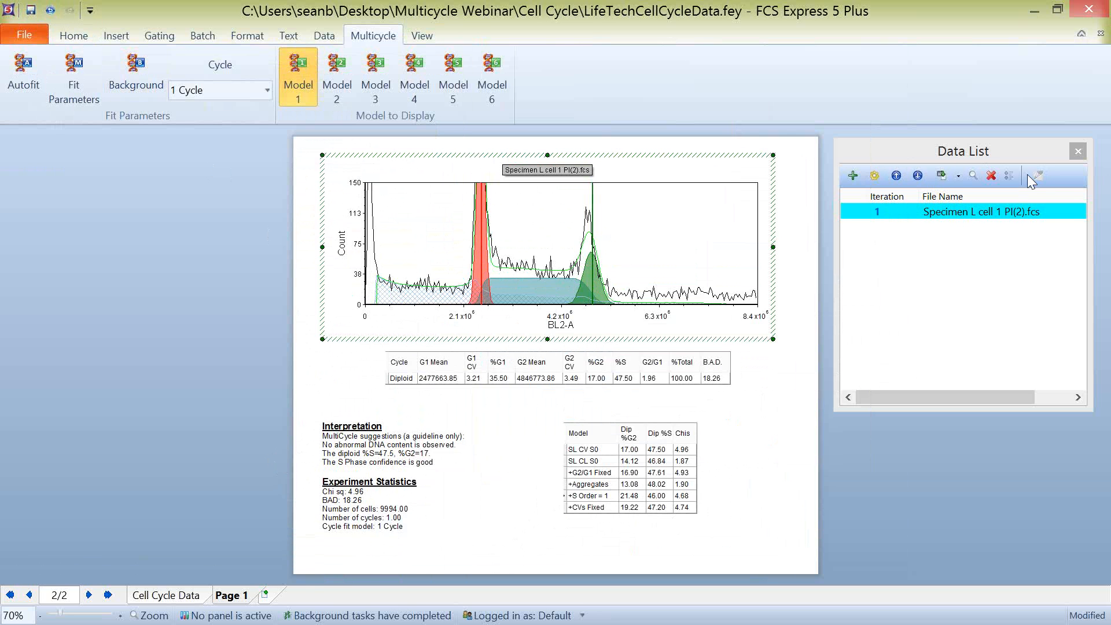
{"action": "key", "text": "ctrl+z"}
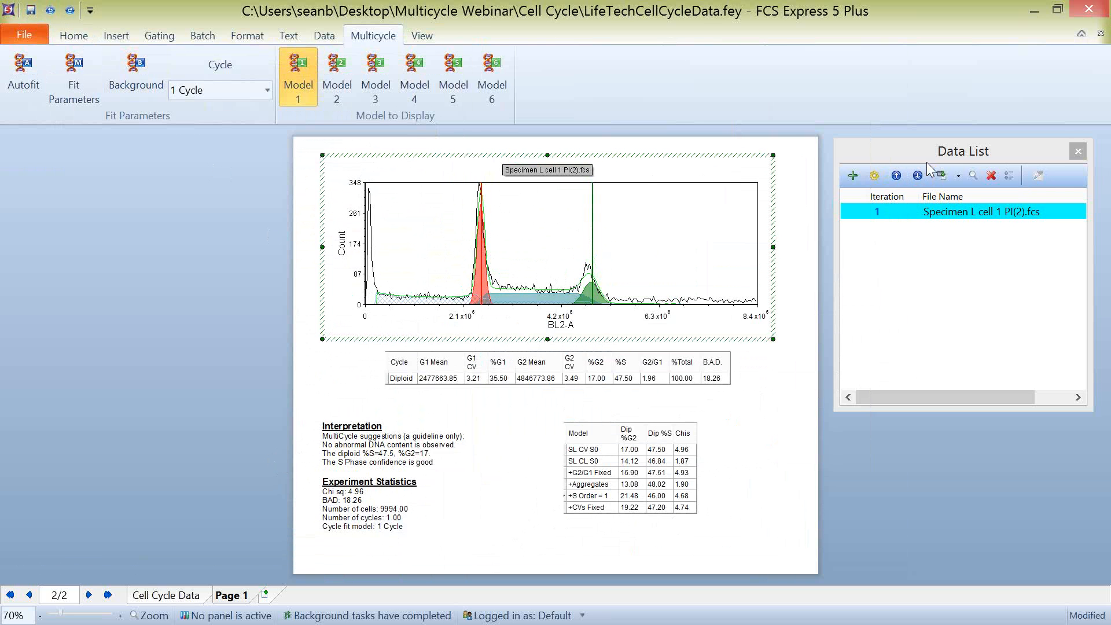
Close the Data List, and copy the SSC-A versus FSC-A dot plot from the Cell Cycle Data page to the empty area beside Page 1
{"action": "left_click", "coordinate": [1077, 152]}
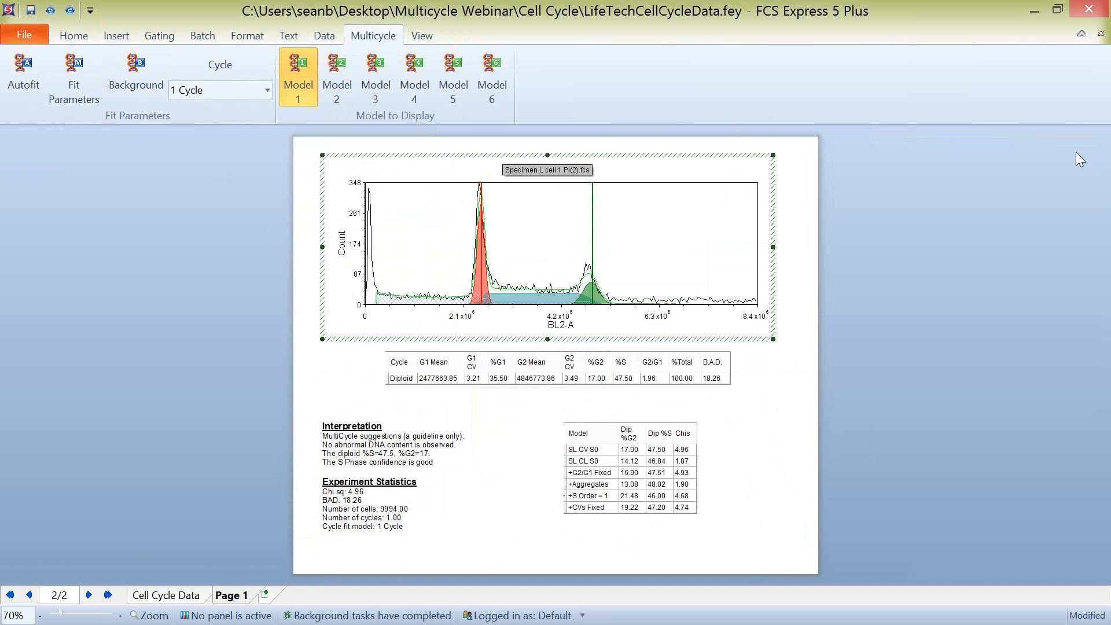
{"action": "left_click", "coordinate": [658, 154]}
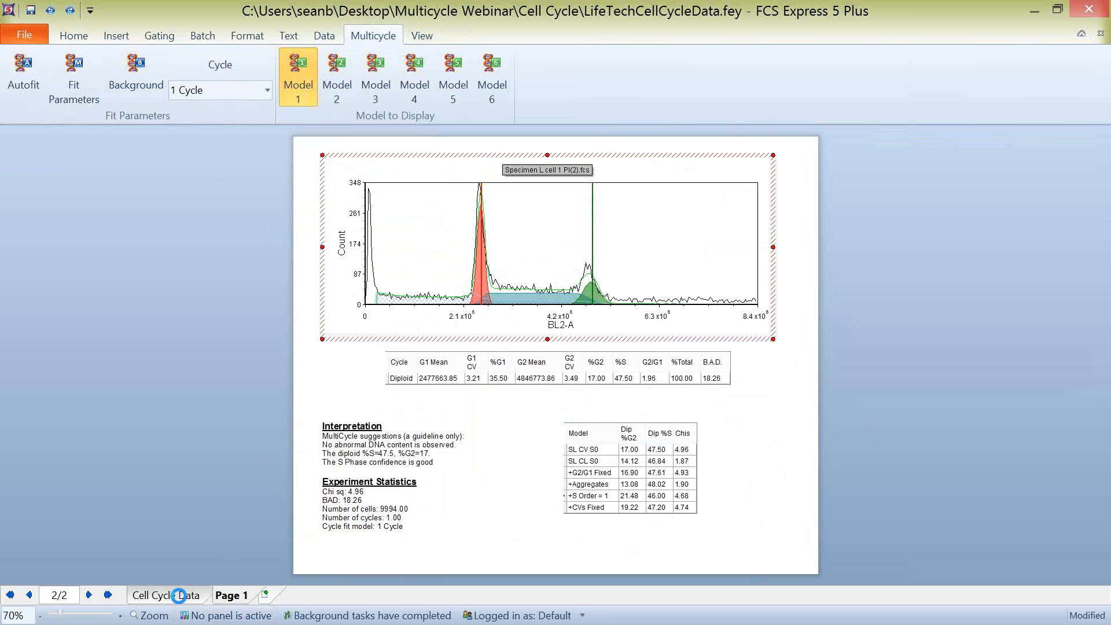
{"action": "left_click", "coordinate": [166, 595]}
{"action": "left_click", "coordinate": [455, 179]}
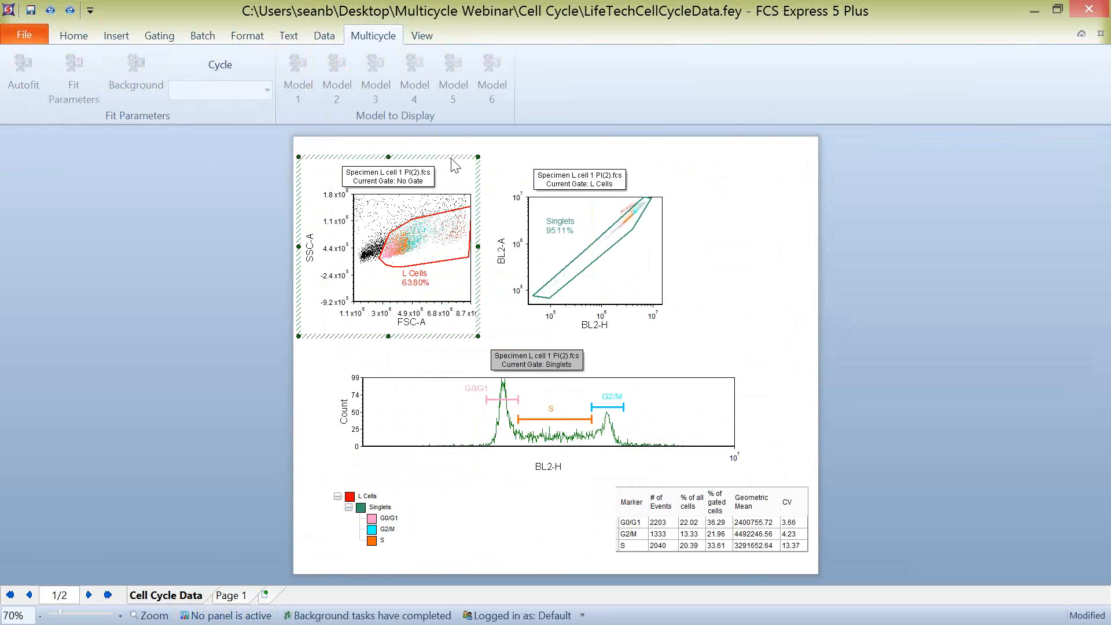
{"action": "left_click", "coordinate": [451, 157]}
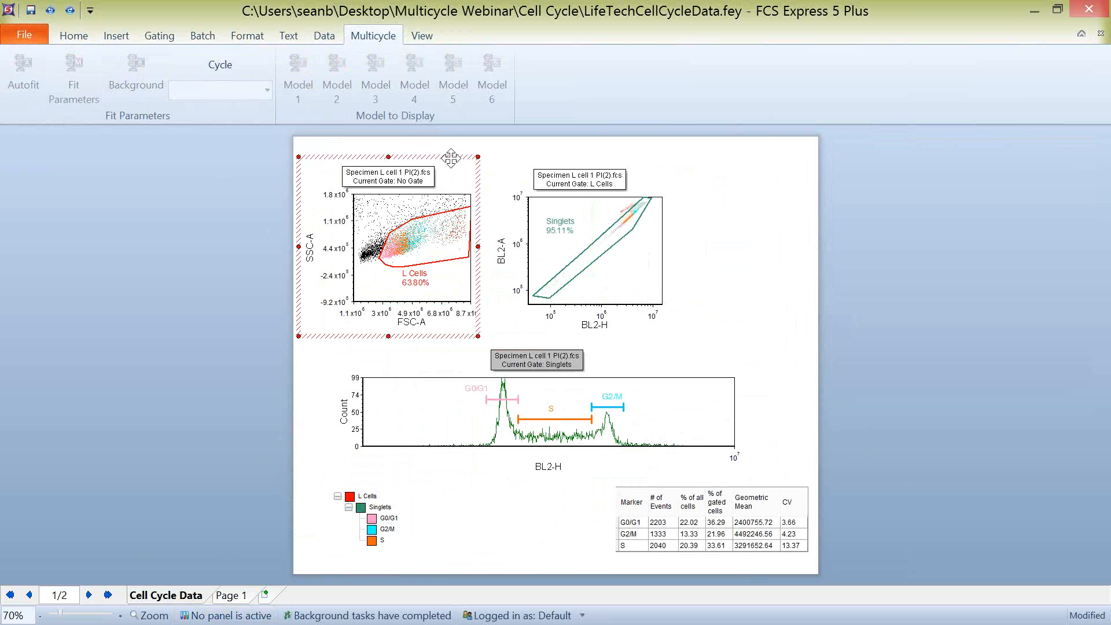
{"action": "left_click", "coordinate": [233, 594]}
{"action": "key", "text": "ctrl+v"}
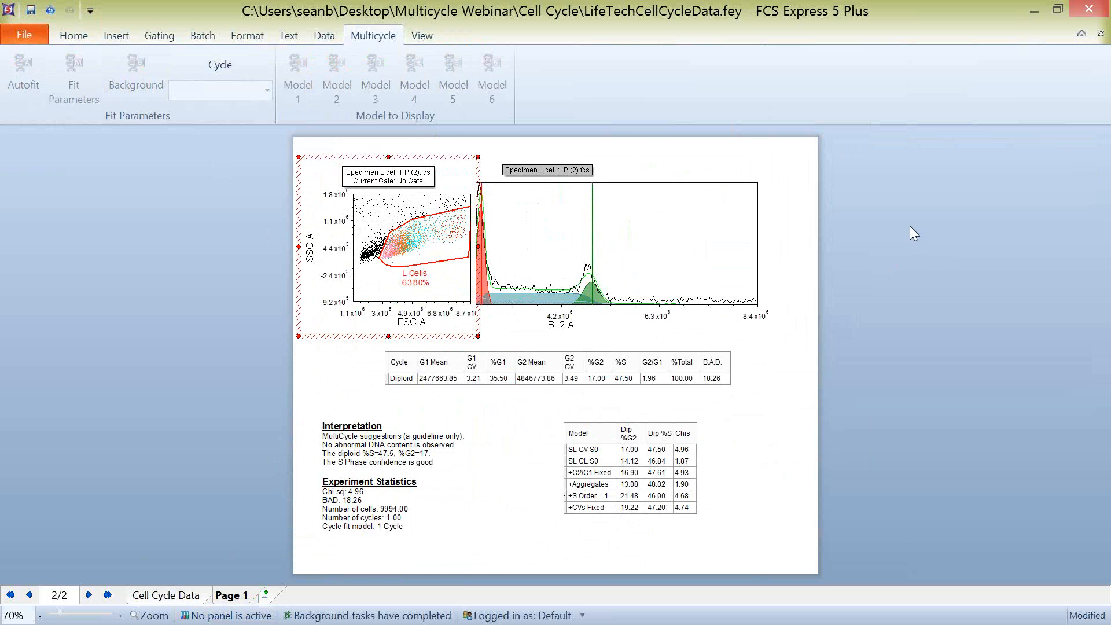
{"action": "left_click_drag", "start_coordinate": [446, 155], "coordinate": [960, 140]}
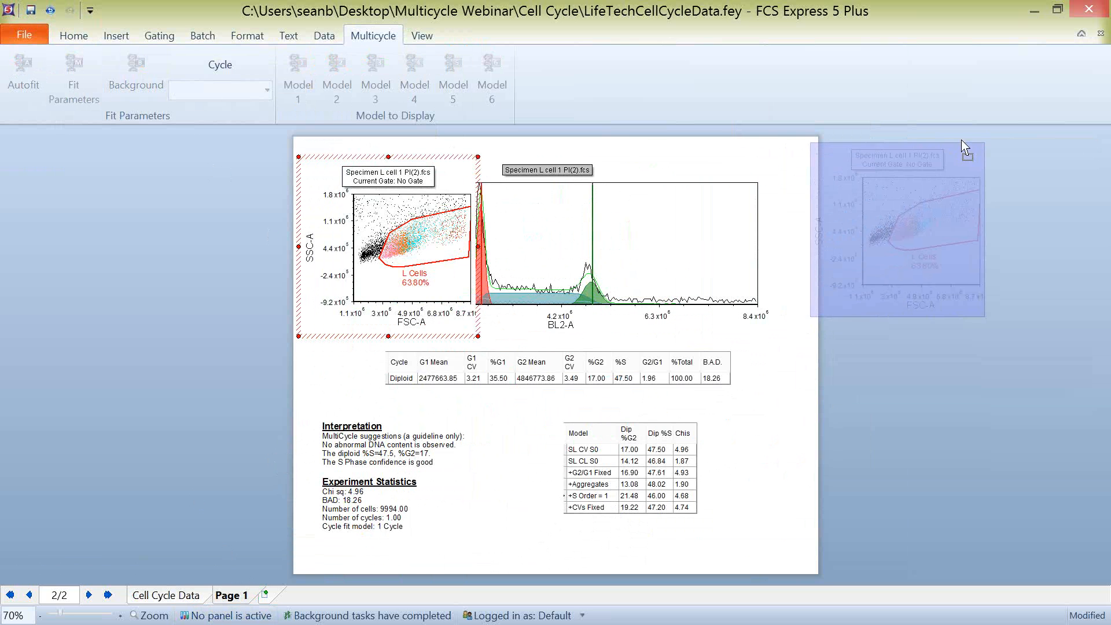
Change the copied dot plot's X axis parameter to BL3-A, and place a duplicate of the plot directly below it
{"action": "left_click", "coordinate": [923, 305]}
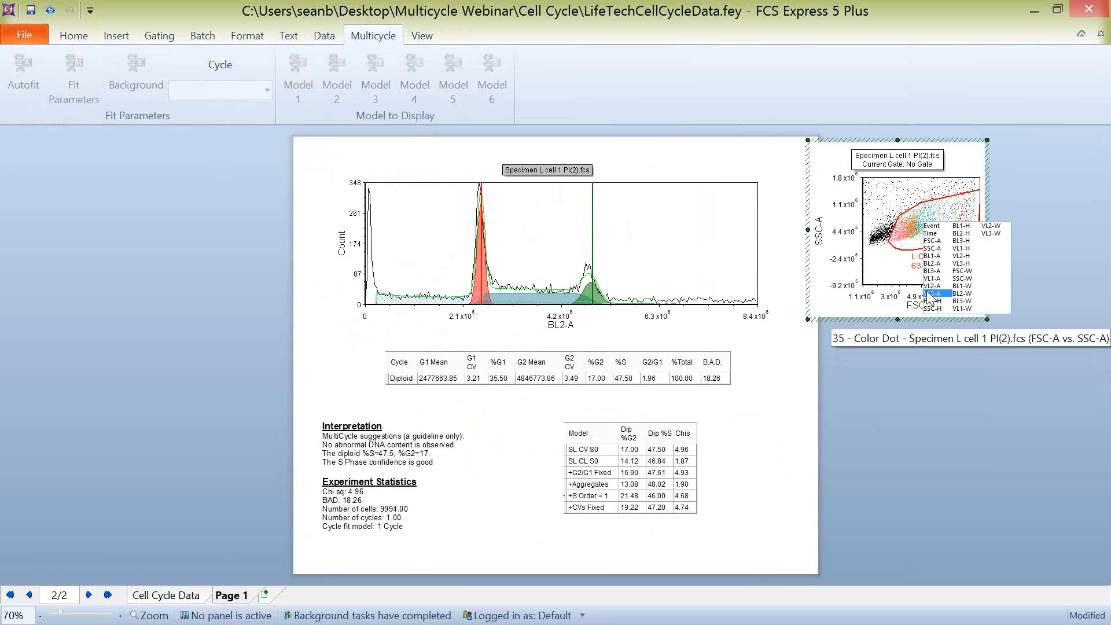
{"action": "left_click", "coordinate": [934, 270]}
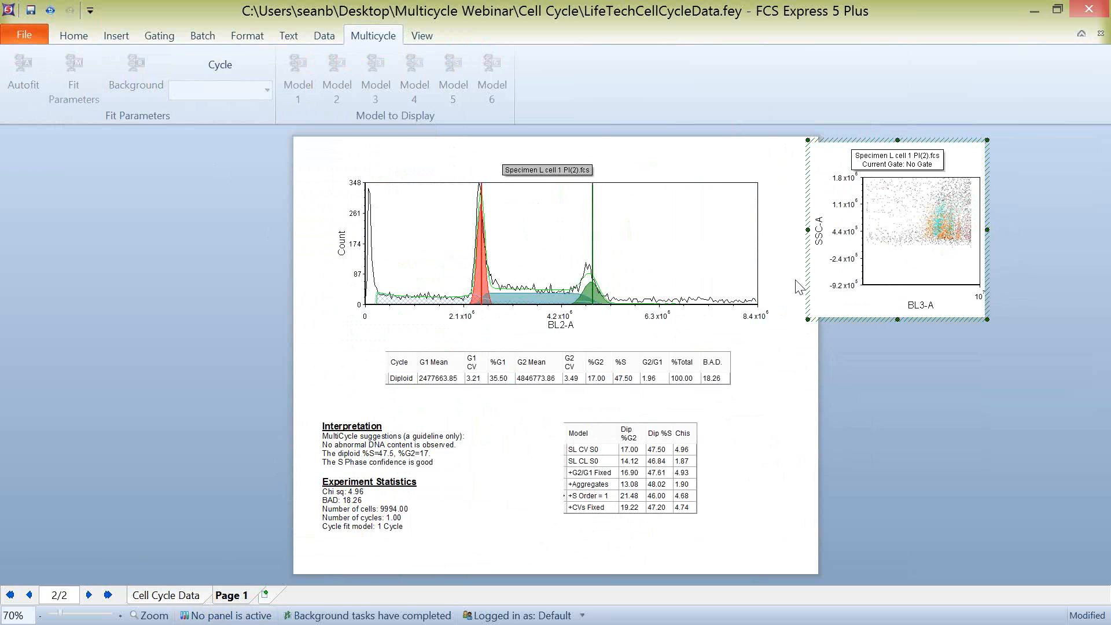
{"action": "mouse_move", "coordinate": [953, 141]}
{"action": "left_mouse_down"}
{"action": "mouse_move", "coordinate": [980, 139]}
{"action": "mouse_move", "coordinate": [984, 150]}
{"action": "mouse_move", "coordinate": [977, 321]}
{"action": "left_mouse_up"}
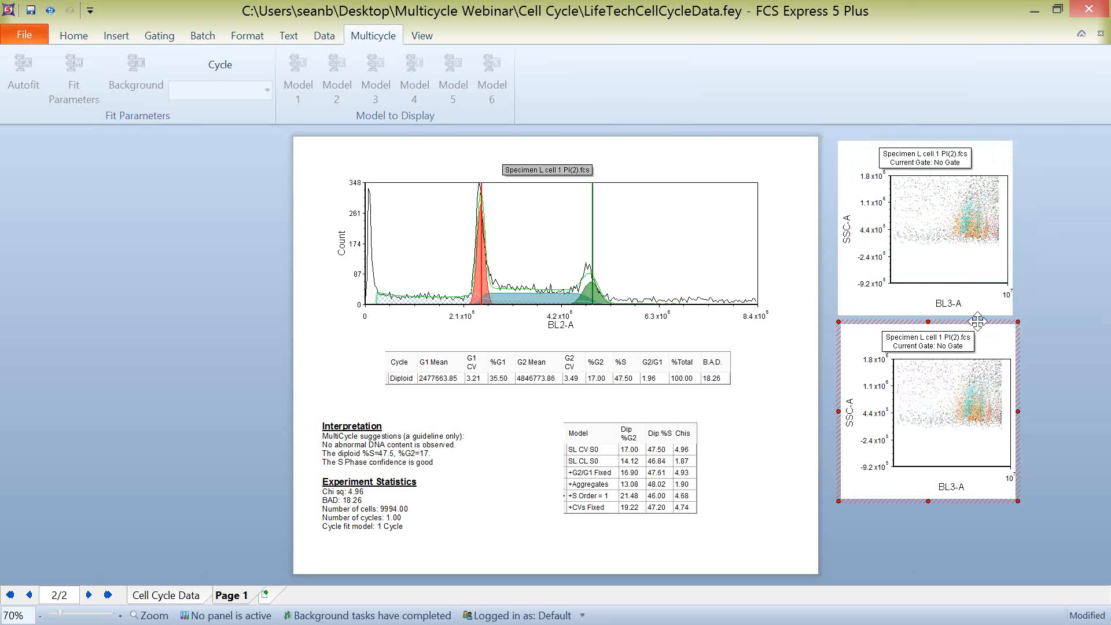
{"action": "left_click", "coordinate": [1074, 273]}
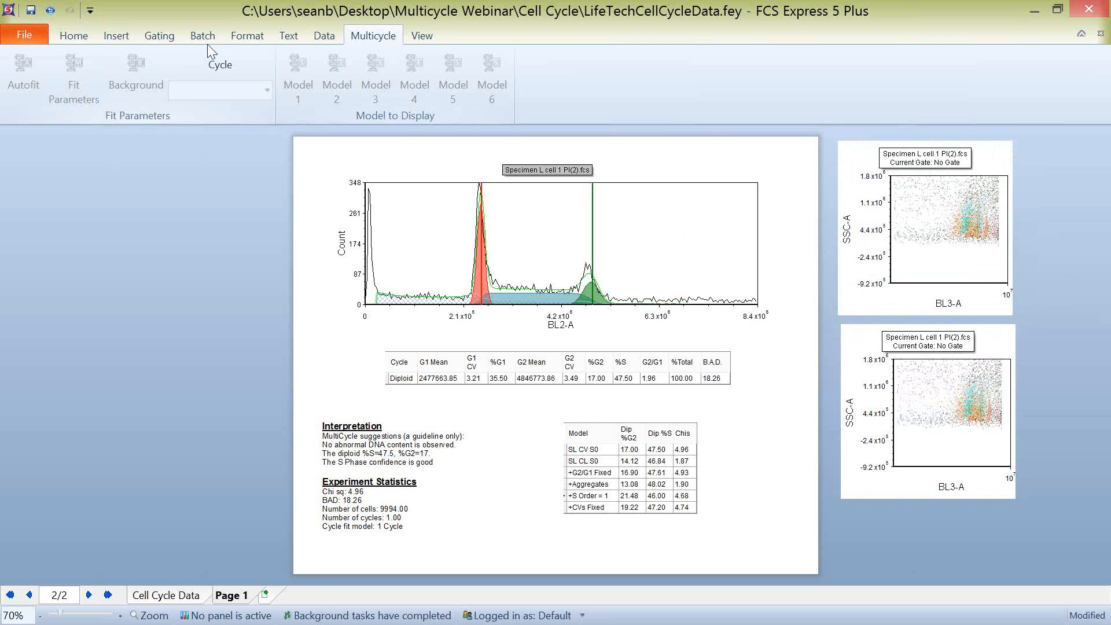
Create a range marker spanning the G2 peak on the DNA histogram
{"action": "left_click", "coordinate": [156, 36]}
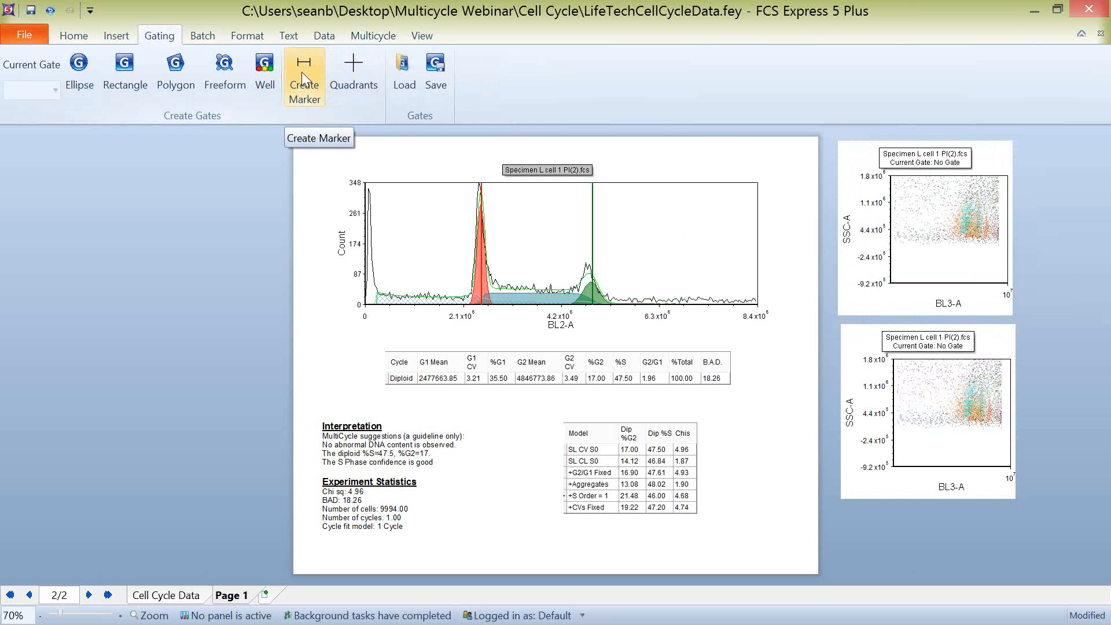
{"action": "left_click", "coordinate": [300, 70]}
{"action": "left_click", "coordinate": [581, 252]}
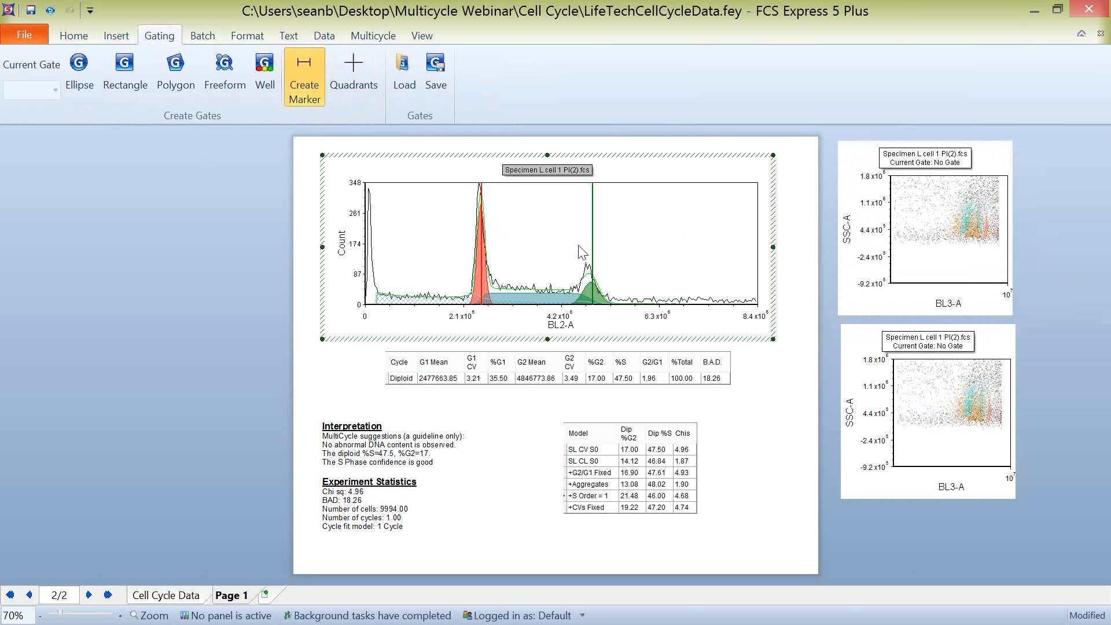
{"action": "left_click_drag", "start_coordinate": [577, 248], "coordinate": [610, 250]}
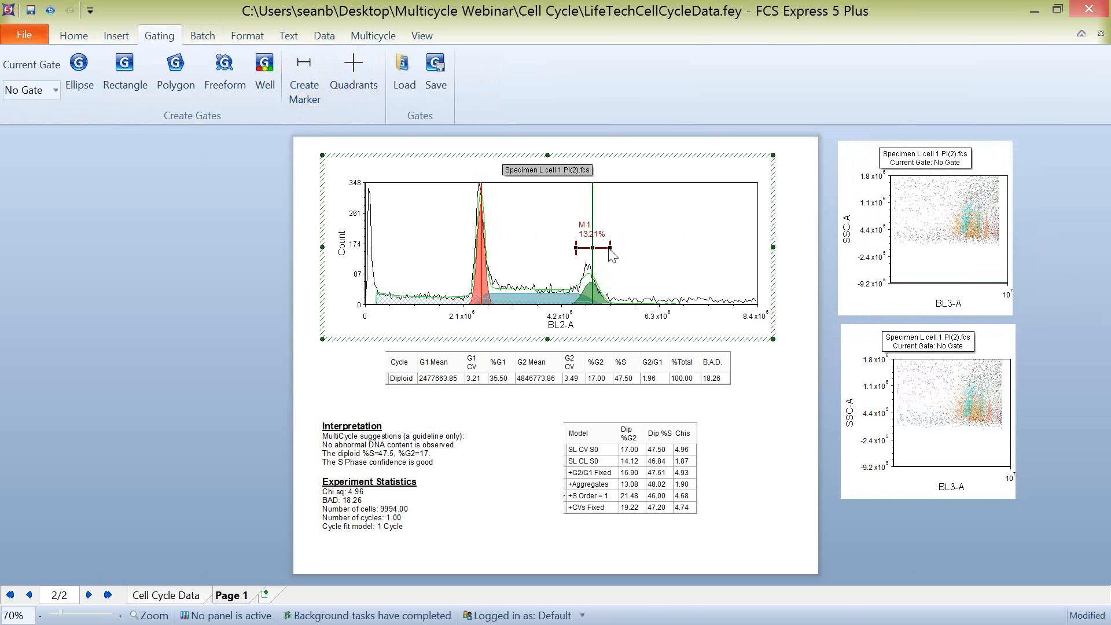
Convert and link the G2 peak marker to a new gate named G2 Marker, with No Gate as its parent
{"action": "right_click", "coordinate": [616, 222]}
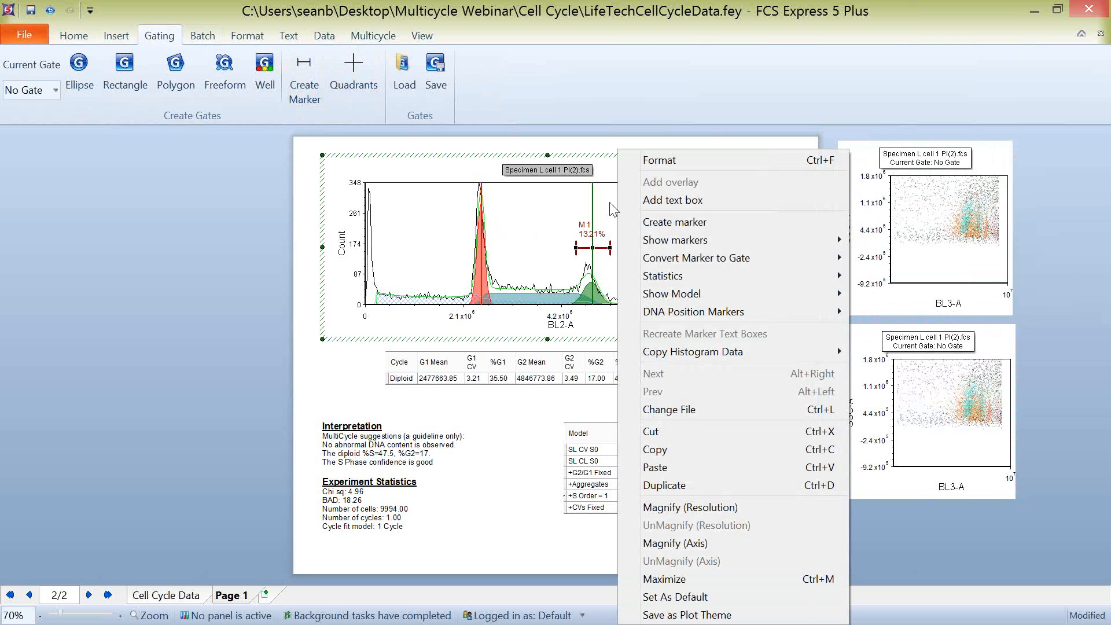
{"action": "mouse_move", "coordinate": [679, 257]}
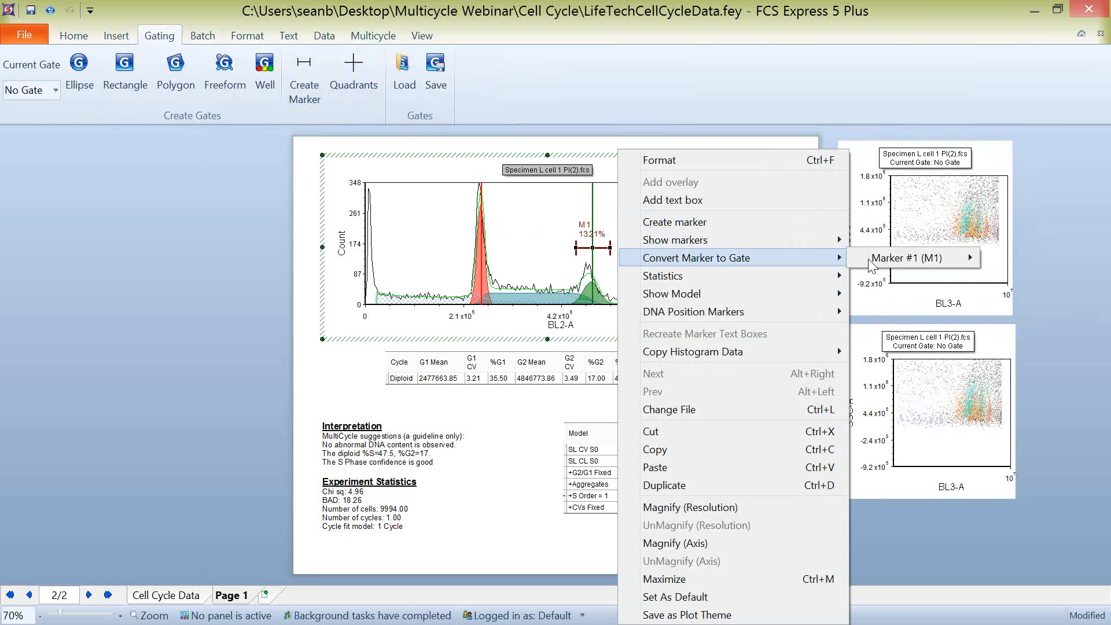
{"action": "mouse_move", "coordinate": [937, 259]}
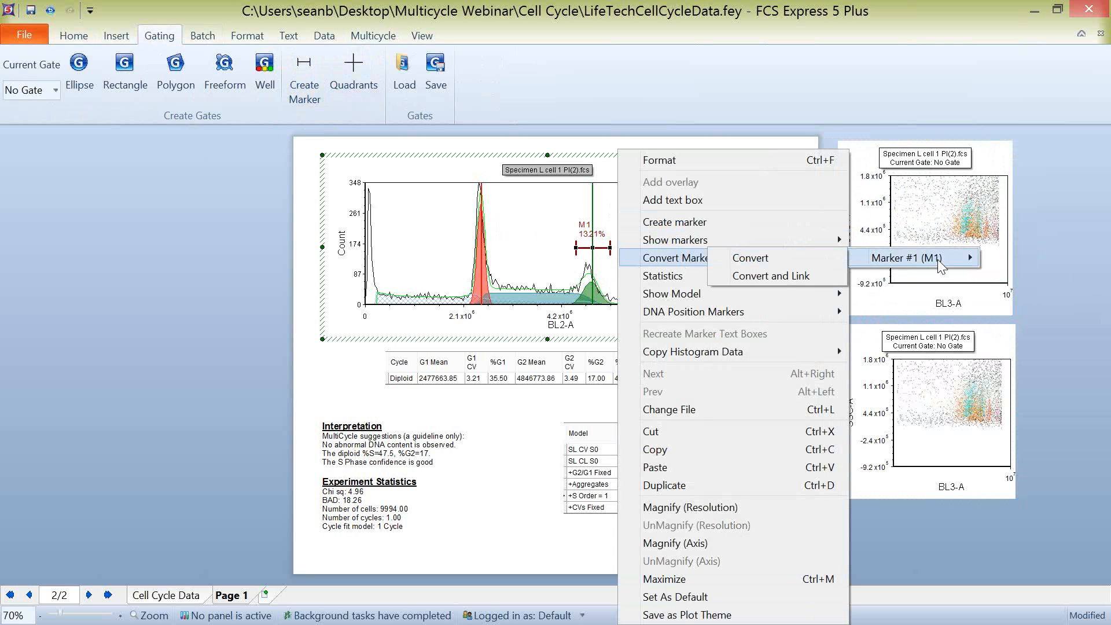
{"action": "left_click", "coordinate": [779, 277]}
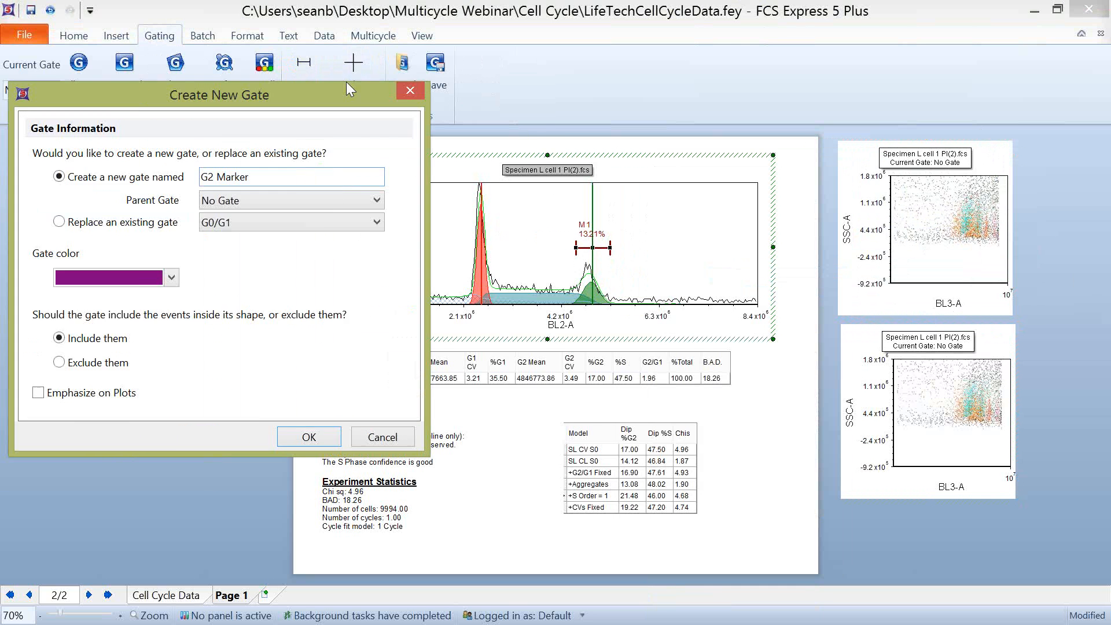
{"action": "left_click", "coordinate": [416, 425]}
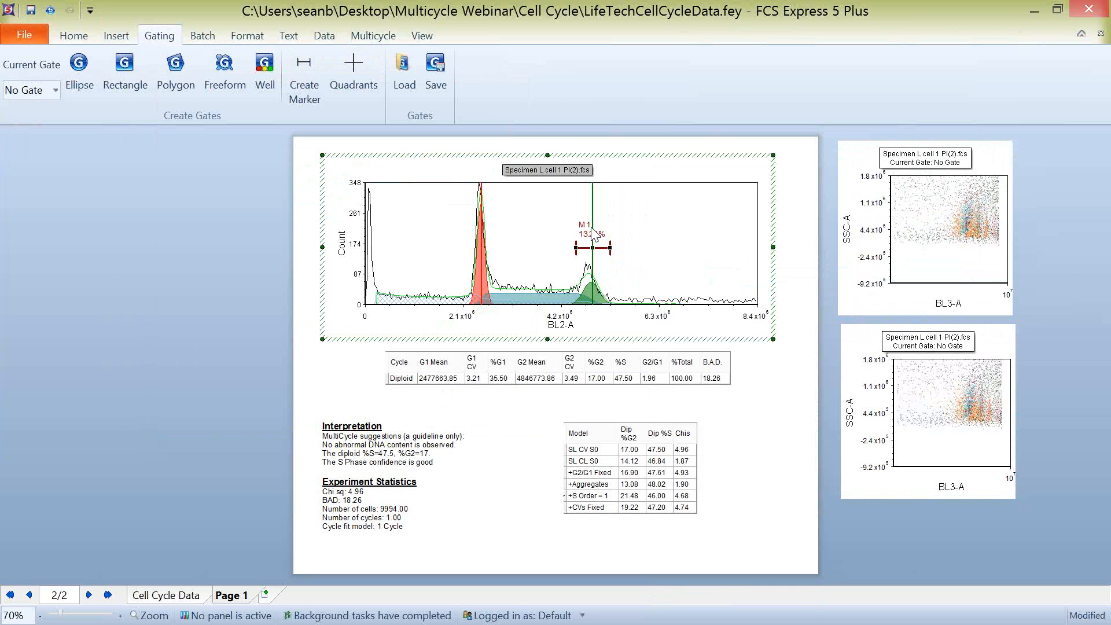
Create a range marker spanning the G1 peak on the DNA histogram, and convert and link it to a new gate named G1 Marker
{"action": "left_click", "coordinate": [305, 81]}
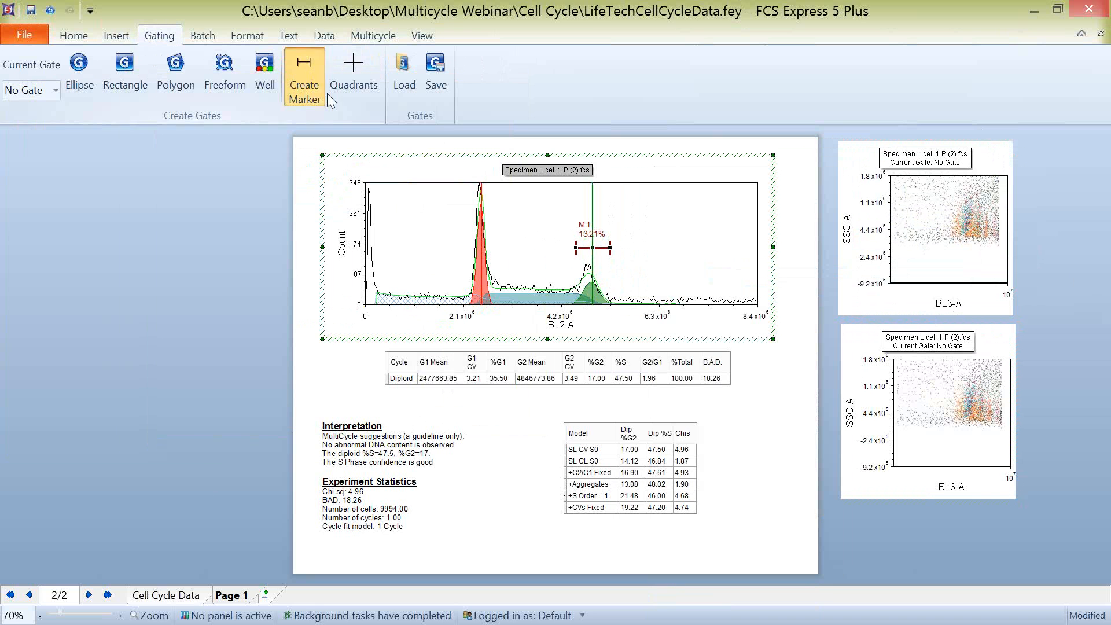
{"action": "left_click_drag", "start_coordinate": [466, 232], "coordinate": [493, 236]}
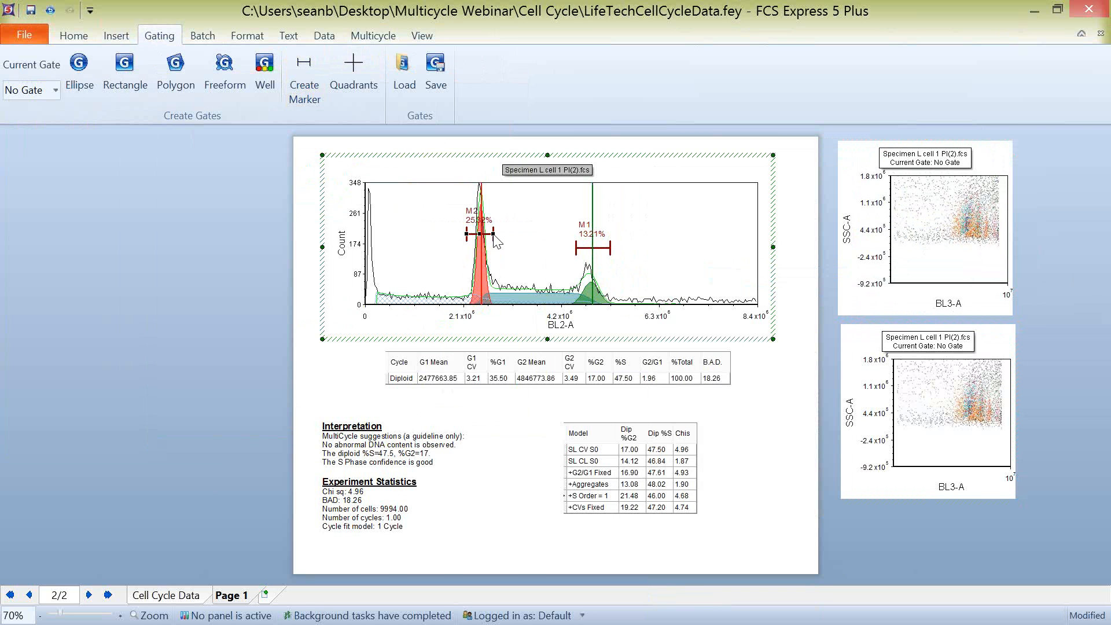
{"action": "right_click", "coordinate": [429, 213]}
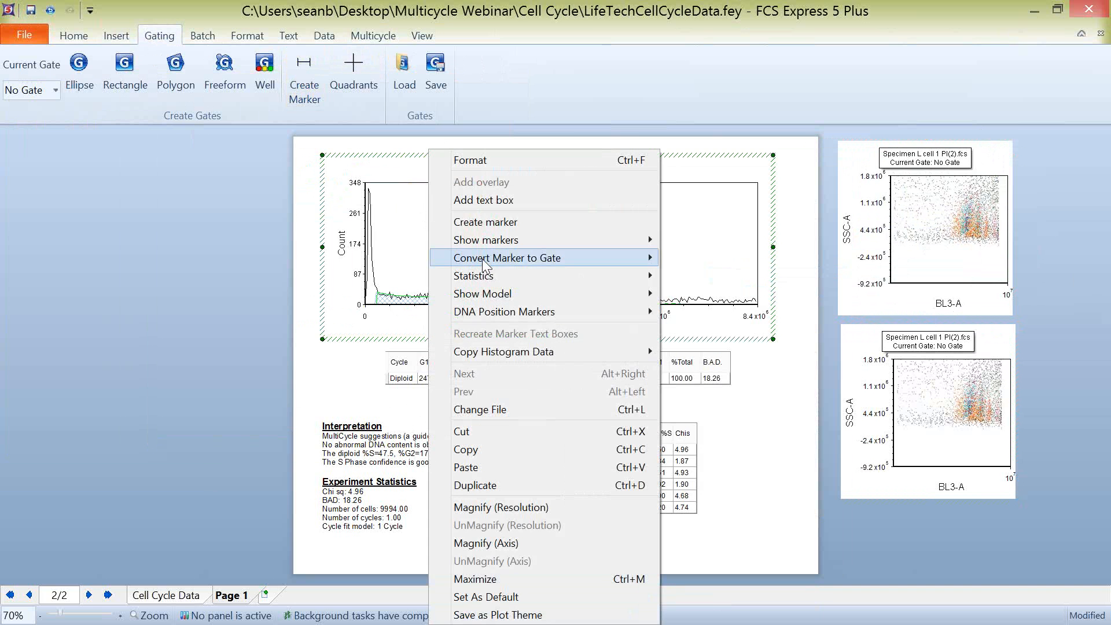
{"action": "mouse_move", "coordinate": [483, 258]}
{"action": "mouse_move", "coordinate": [746, 275]}
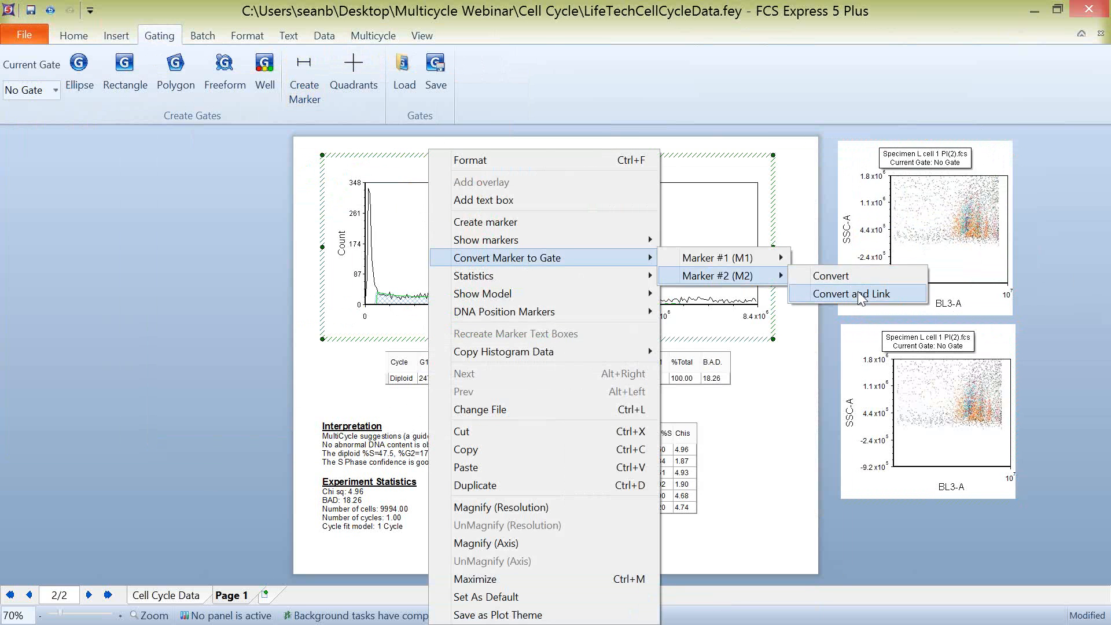
{"action": "left_click", "coordinate": [858, 290]}
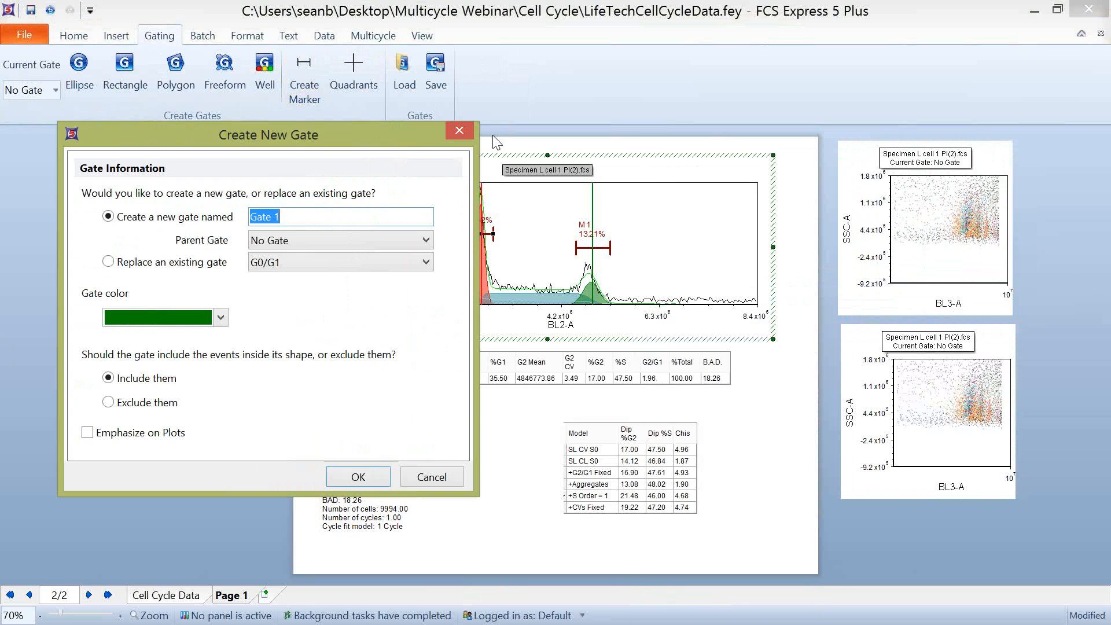
{"action": "type", "text": "G1 Marker"}
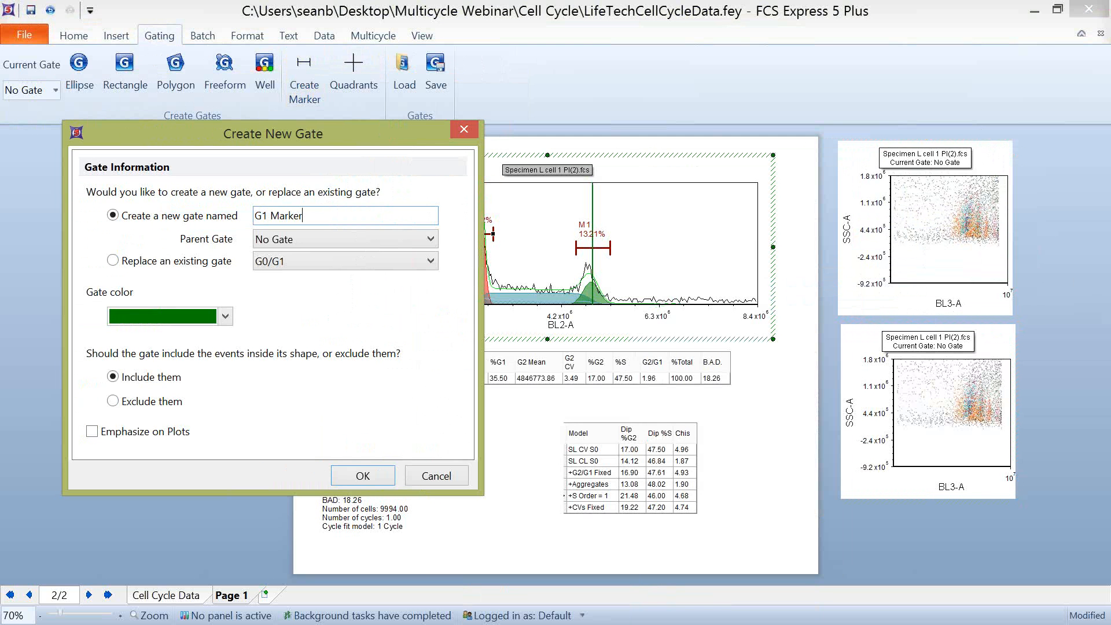
{"action": "left_click", "coordinate": [372, 478]}
Insert a Gate View in the empty area beside the DNA histogram on Page 1, and expand its L Cells gate
{"action": "left_click", "coordinate": [909, 219]}
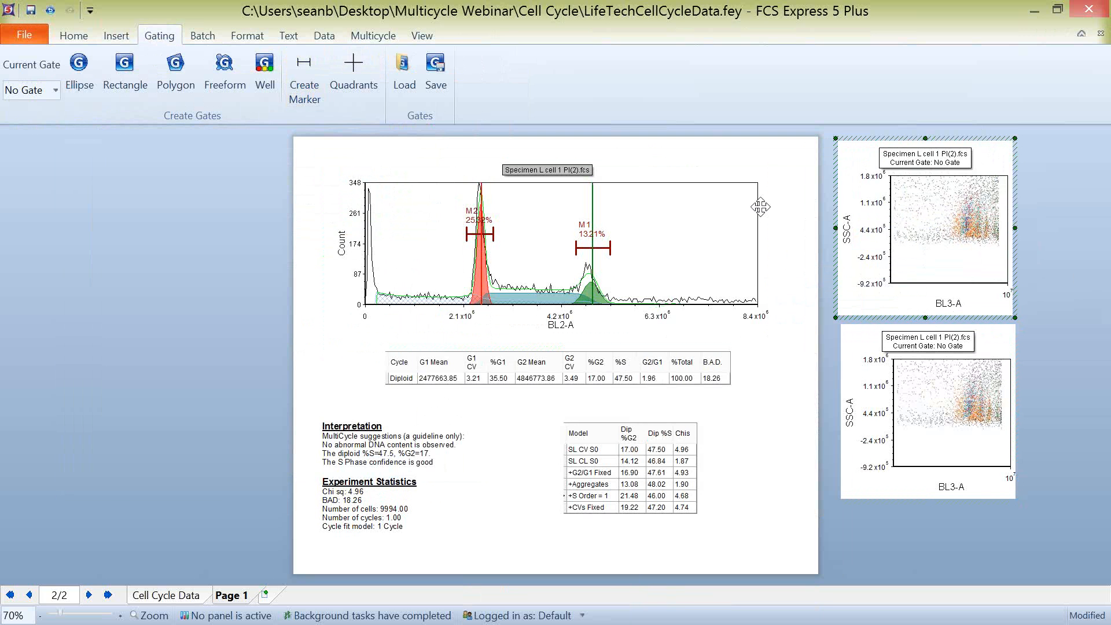
{"action": "left_click", "coordinate": [116, 36]}
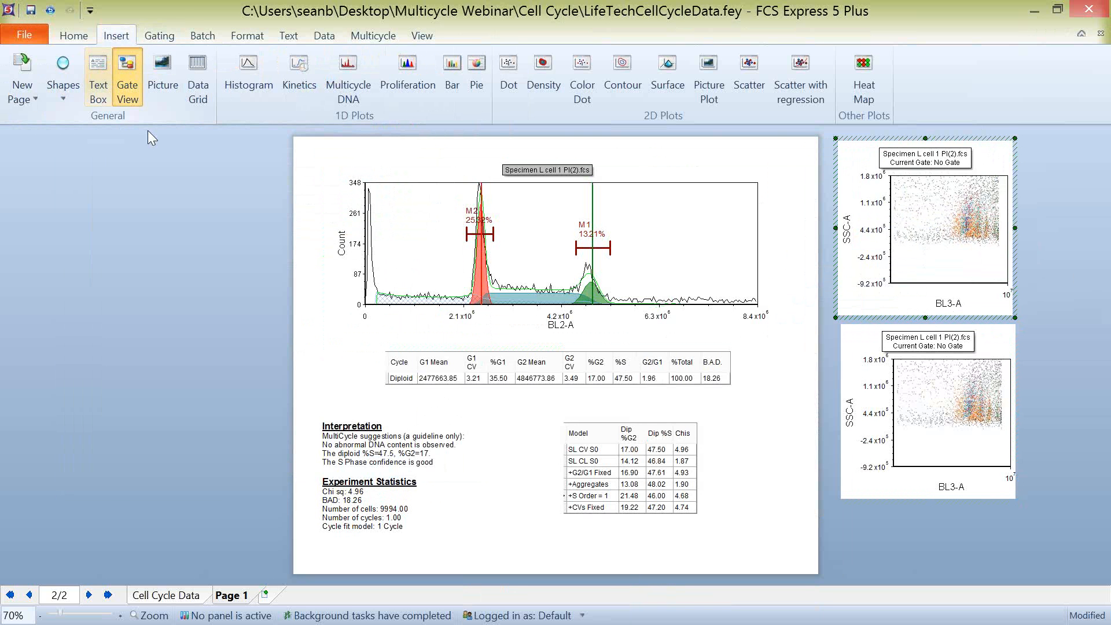
{"action": "left_click", "coordinate": [146, 168]}
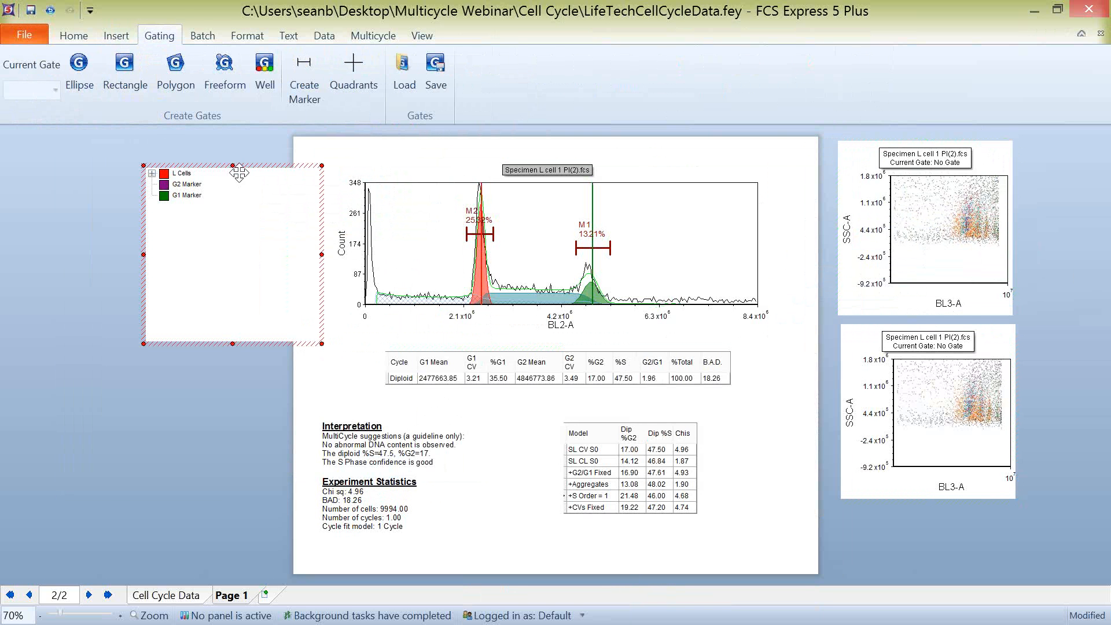
{"action": "left_click_drag", "start_coordinate": [239, 173], "coordinate": [192, 180]}
{"action": "left_click", "coordinate": [105, 180]}
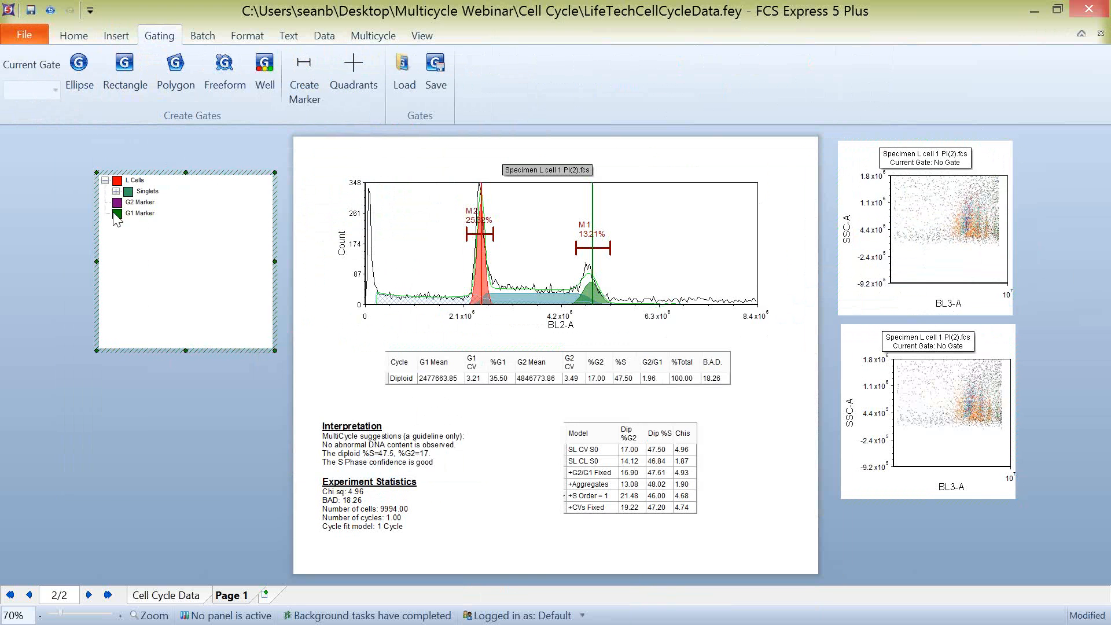
Apply the G1 Marker gate to the upper SSC-A versus BL3-A dot plot and the G2 Marker gate to the lower one
{"action": "left_click", "coordinate": [129, 214]}
{"action": "mouse_move", "coordinate": [132, 220]}
{"action": "left_mouse_down"}
{"action": "mouse_move", "coordinate": [124, 216]}
{"action": "mouse_move", "coordinate": [924, 213]}
{"action": "left_mouse_up"}
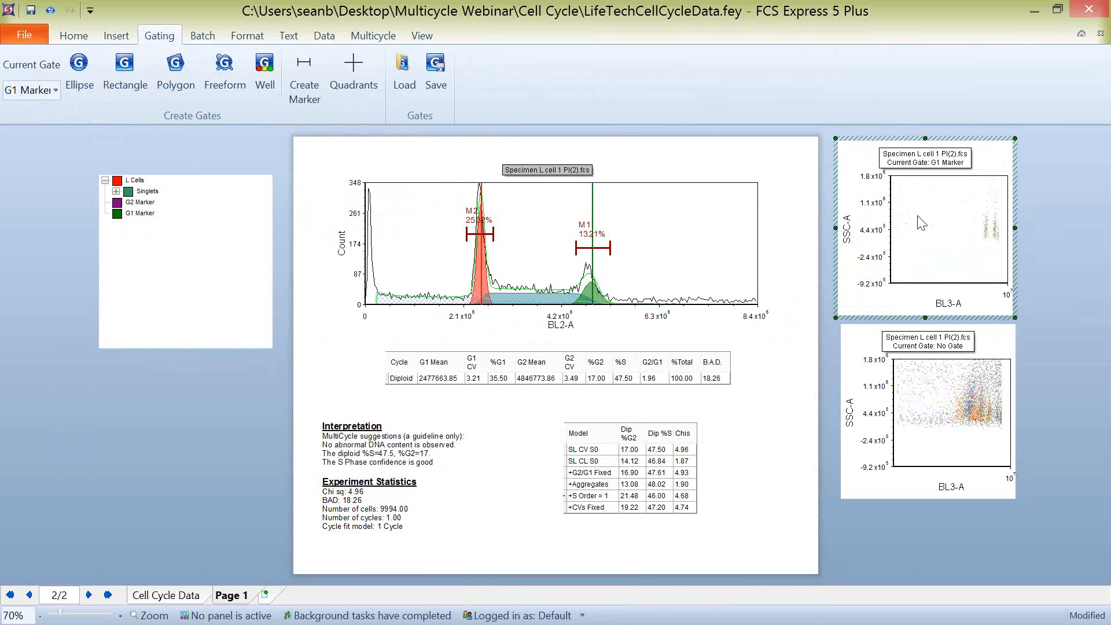
{"action": "left_click", "coordinate": [139, 204]}
{"action": "mouse_move", "coordinate": [139, 204]}
{"action": "left_mouse_down"}
{"action": "mouse_move", "coordinate": [520, 243]}
{"action": "mouse_move", "coordinate": [971, 412]}
{"action": "left_mouse_up"}
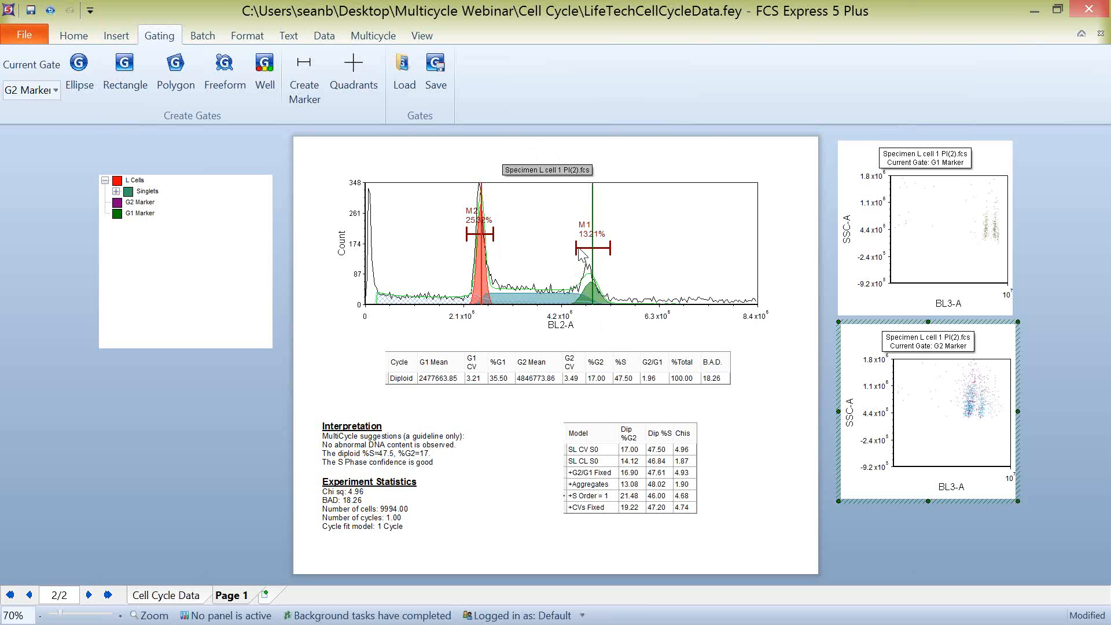
Extend the lower-value end of the G2 peak marker slightly outward, and switch to the Cell Cycle Data page
{"action": "left_click_drag", "start_coordinate": [578, 250], "coordinate": [574, 249]}
{"action": "left_click", "coordinate": [210, 460]}
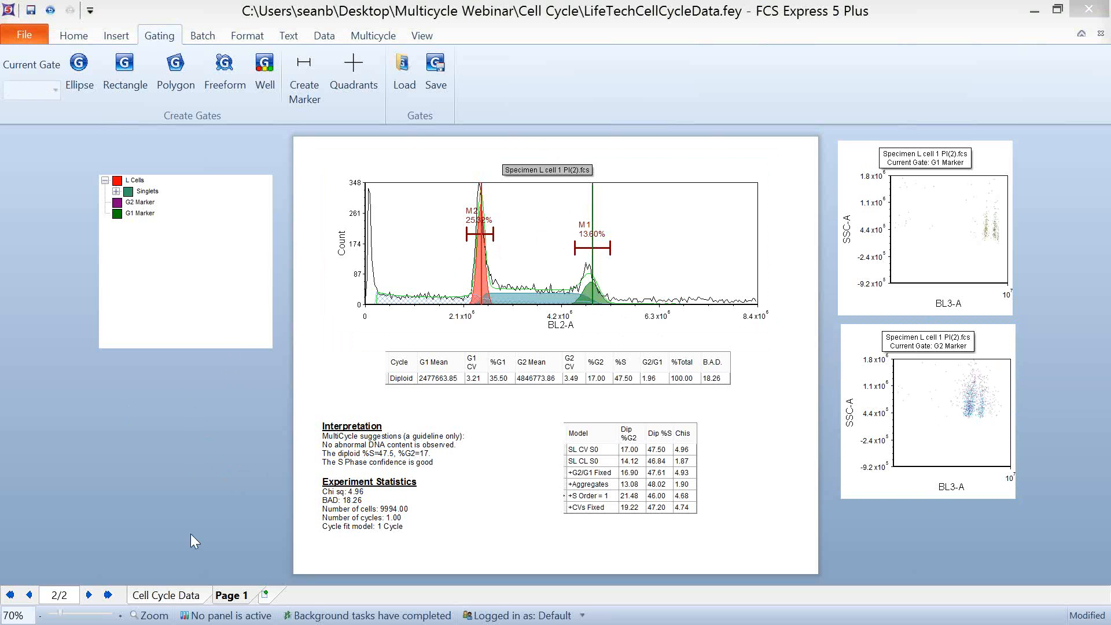
{"action": "left_click", "coordinate": [183, 597]}
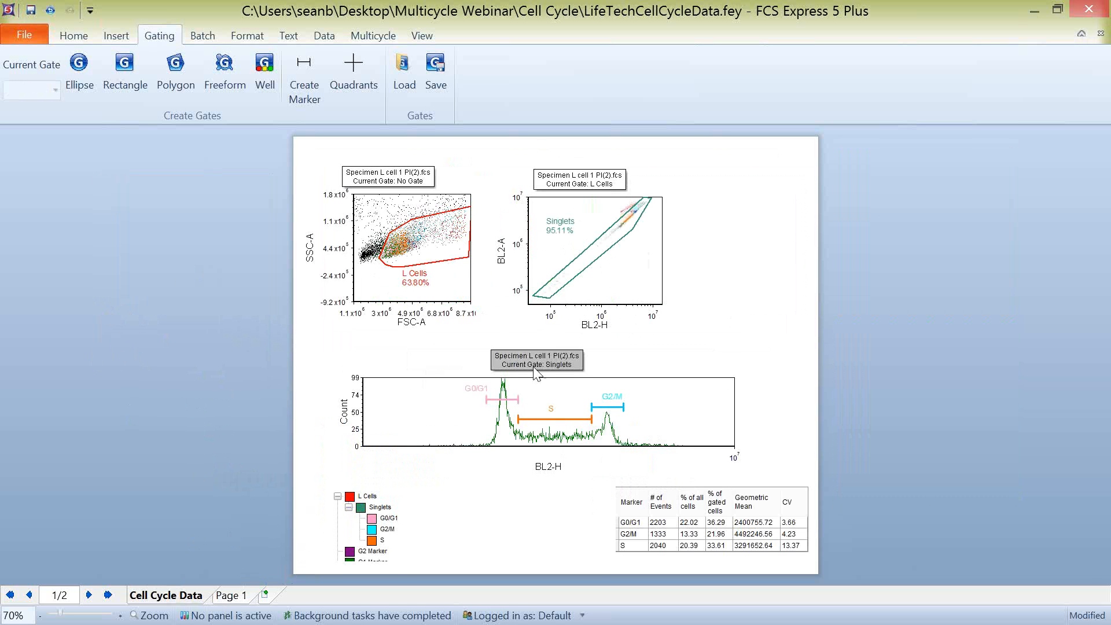
Change the Singlets-gated BL2-H histogram's plot type to Multicycle DNA
{"action": "left_click", "coordinate": [426, 410]}
{"action": "left_click", "coordinate": [256, 39]}
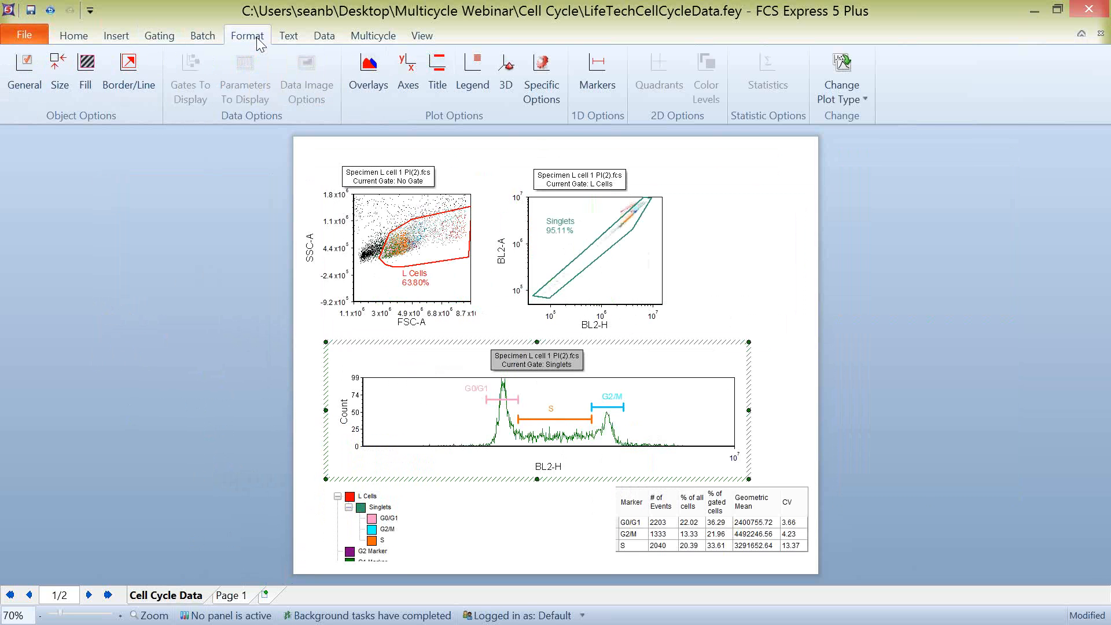
{"action": "left_click", "coordinate": [860, 81]}
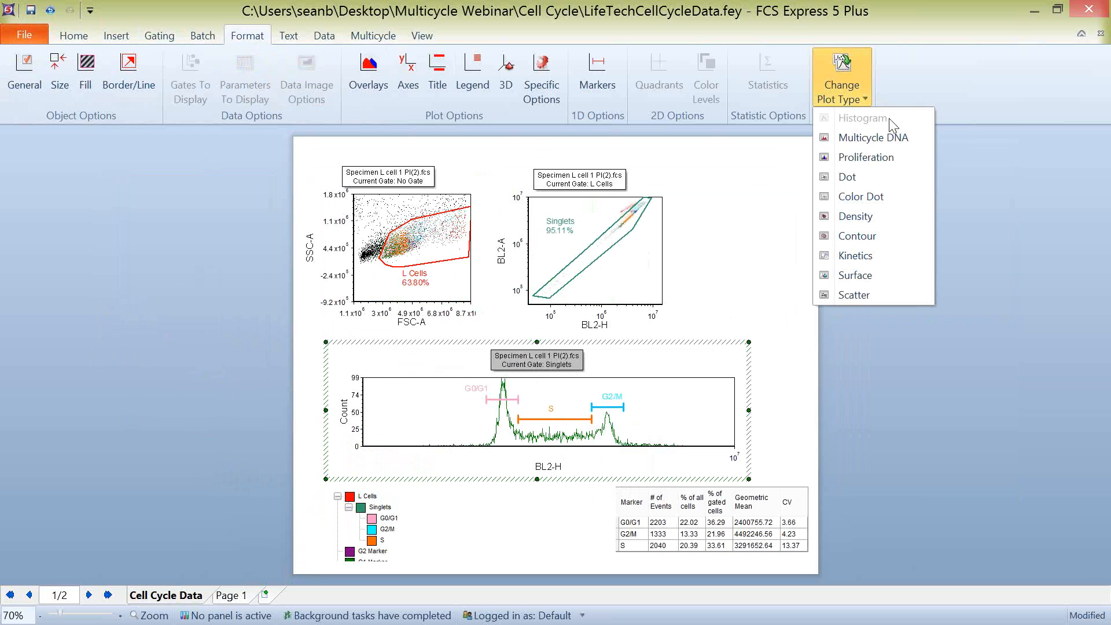
{"action": "left_click", "coordinate": [901, 139]}
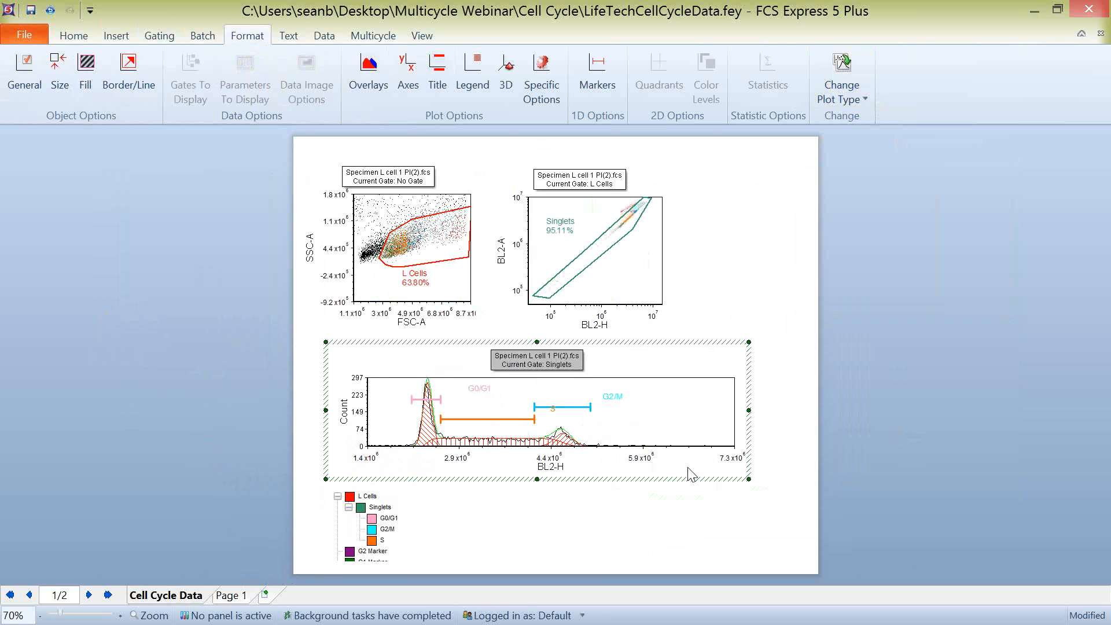
Delete the G2/M, S and G0/G1 markers from the Multicycle DNA plot
{"action": "left_click", "coordinate": [573, 408]}
{"action": "key", "text": "Delete"}
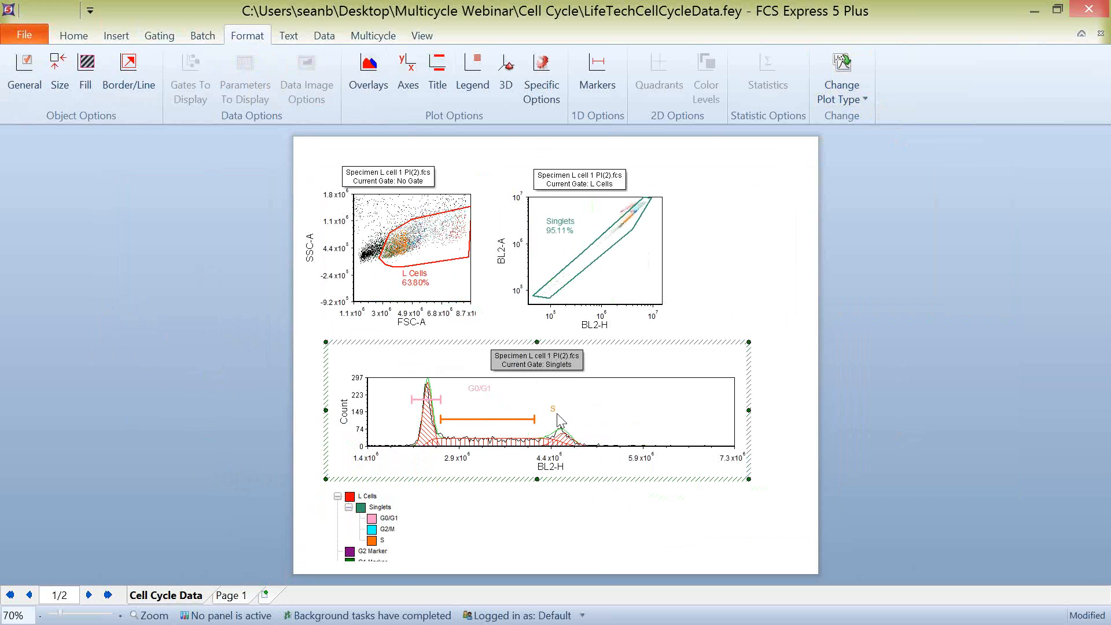
{"action": "key", "text": "Delete"}
{"action": "left_click", "coordinate": [429, 400]}
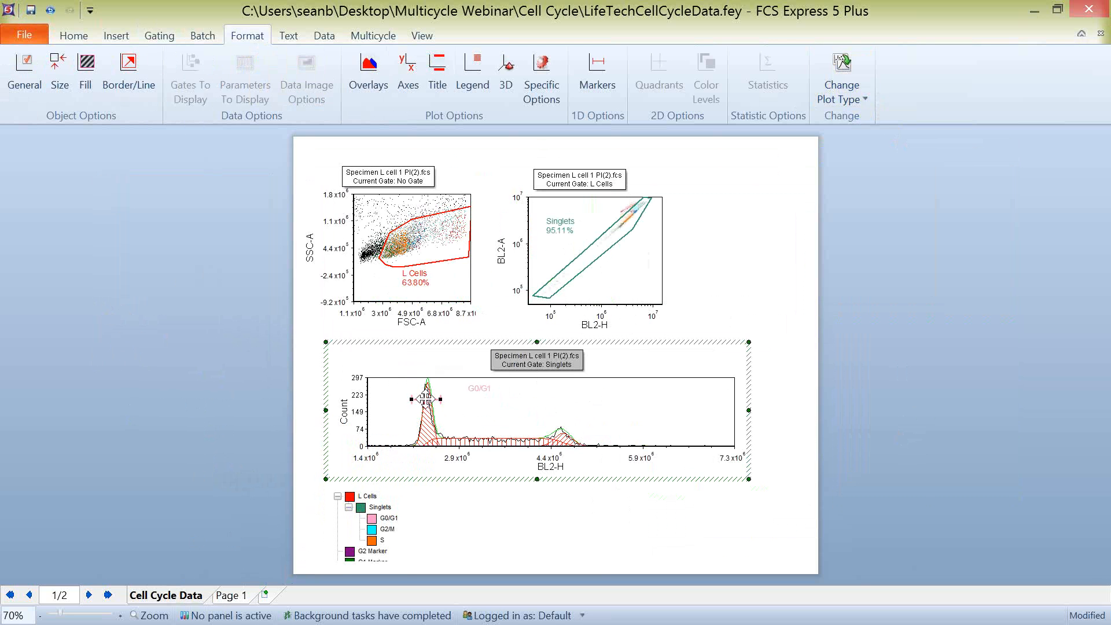
{"action": "key", "text": "Delete"}
Add the DNA Cycle Statistics table for the Multicycle DNA plot, and place it below the plot beside the gate view
{"action": "right_click", "coordinate": [612, 399]}
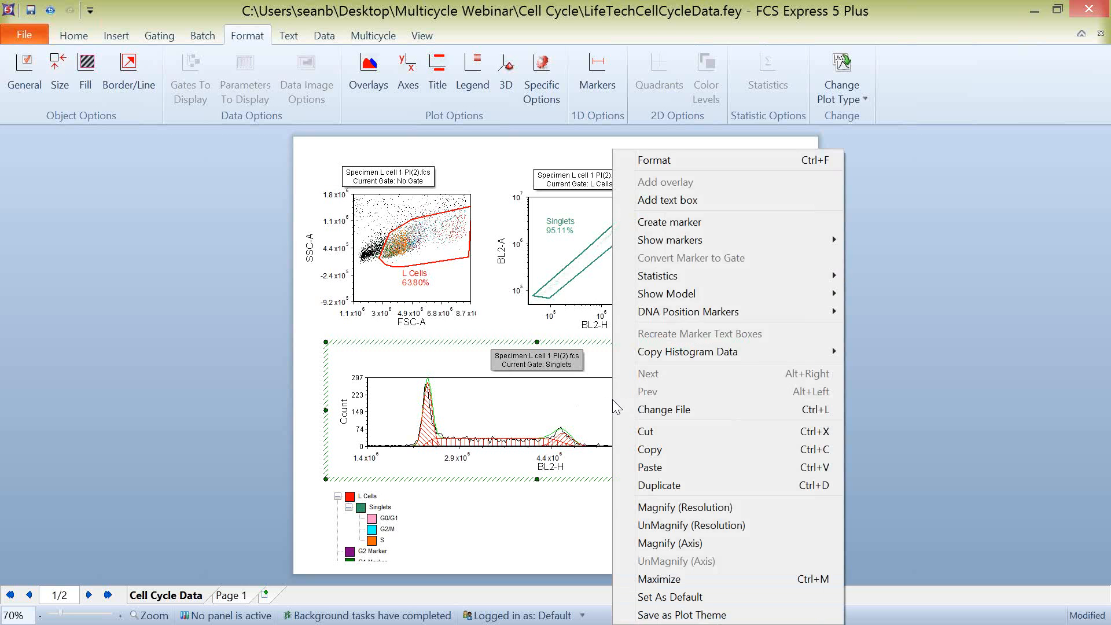
{"action": "mouse_move", "coordinate": [677, 277]}
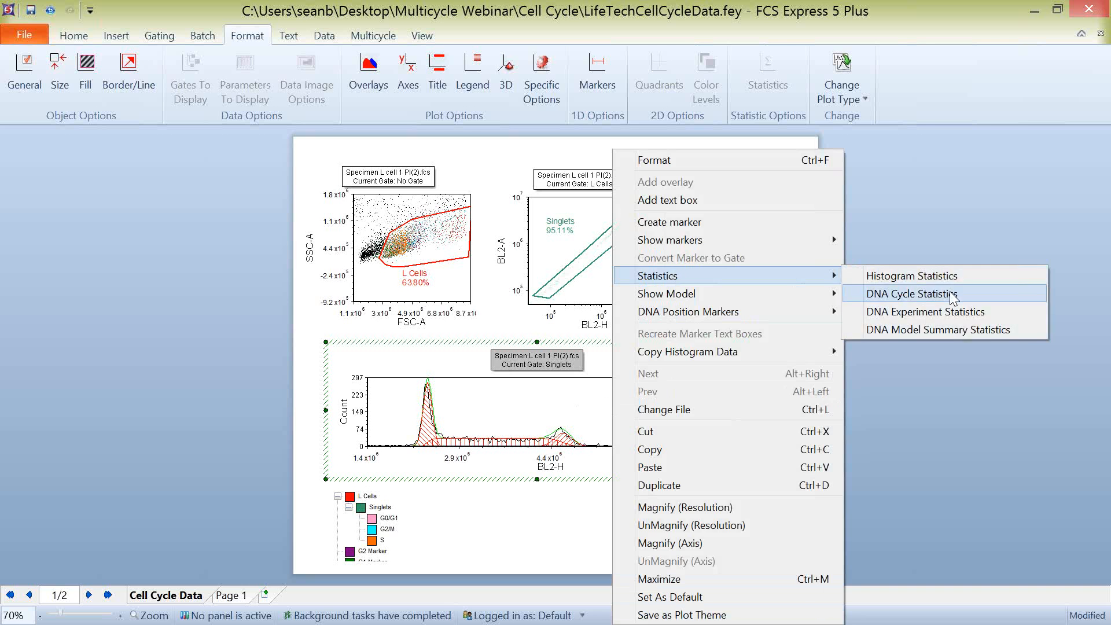
{"action": "left_click", "coordinate": [952, 294]}
{"action": "left_click_drag", "start_coordinate": [839, 398], "coordinate": [677, 504]}
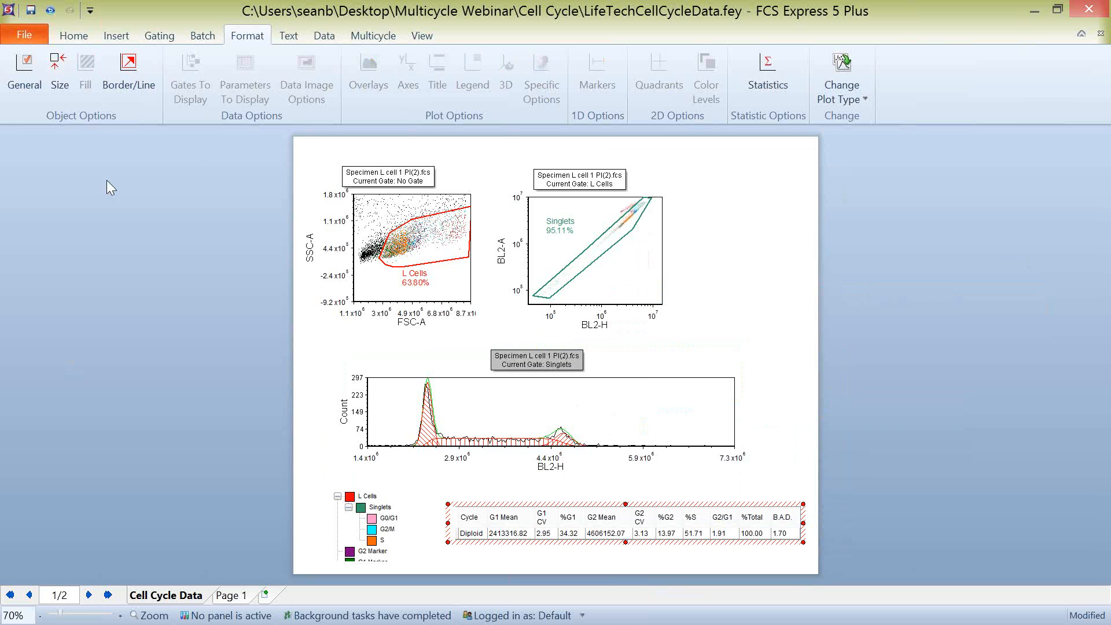
Undo the statistics table, the marker deletions and the plot type change on the Cell Cycle Data page
{"action": "left_click", "coordinate": [52, 10]}
{"action": "left_click", "coordinate": [52, 10]}
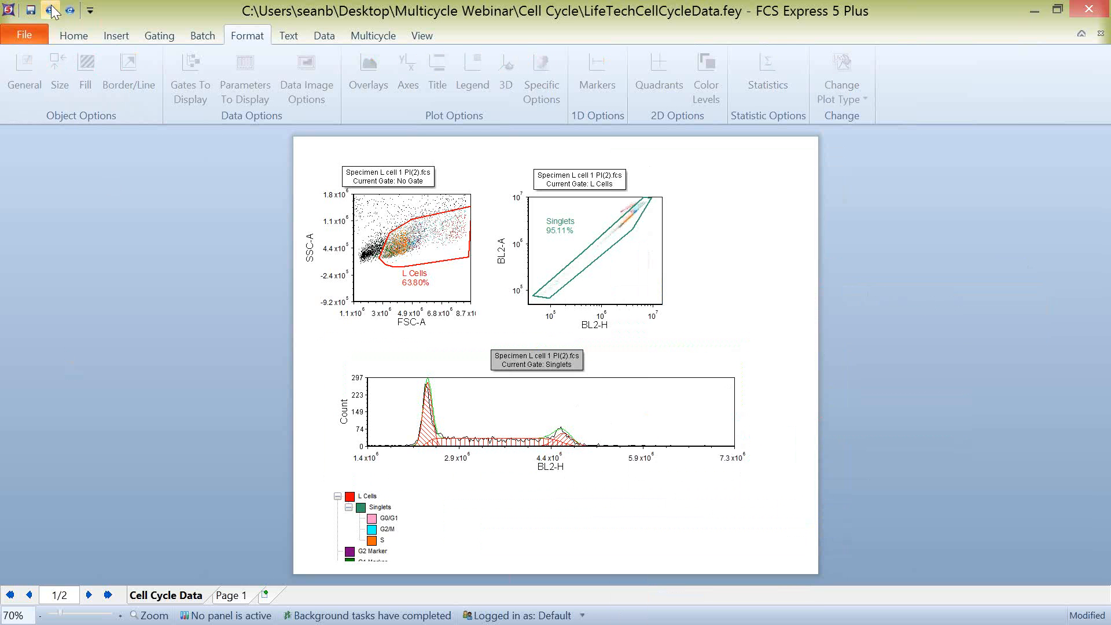
{"action": "left_click", "coordinate": [52, 10]}
{"action": "left_click", "coordinate": [51, 10]}
{"action": "left_click", "coordinate": [51, 10]}
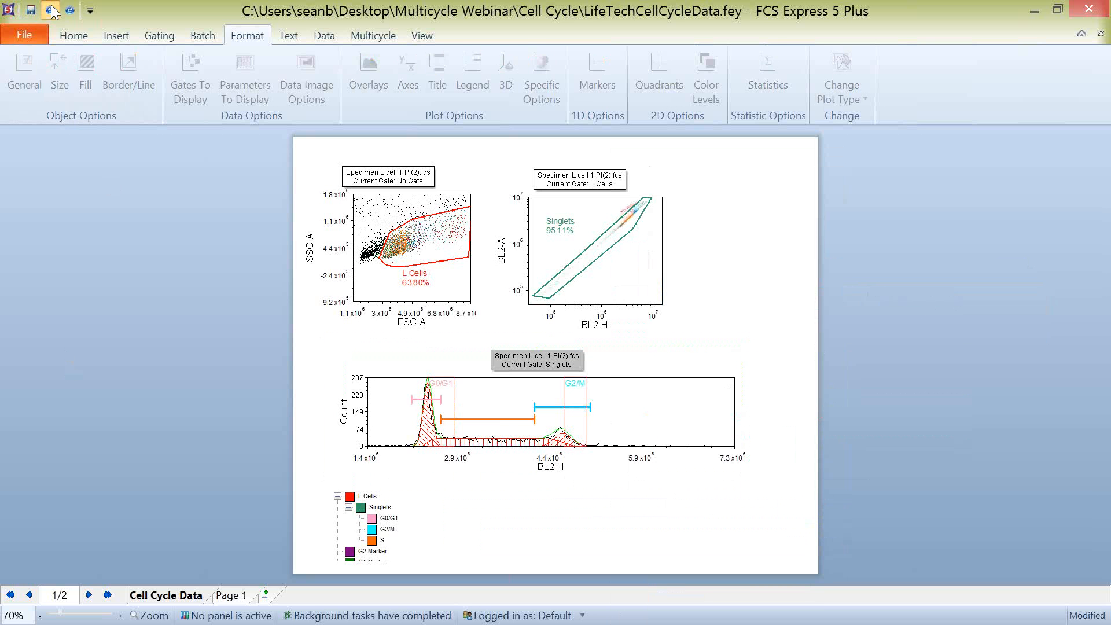
{"action": "left_click", "coordinate": [51, 10]}
Copy the Singlets-gated BL2-H histogram to the empty area beside the page, and shrink the copy to roughly half width
{"action": "left_click", "coordinate": [408, 359]}
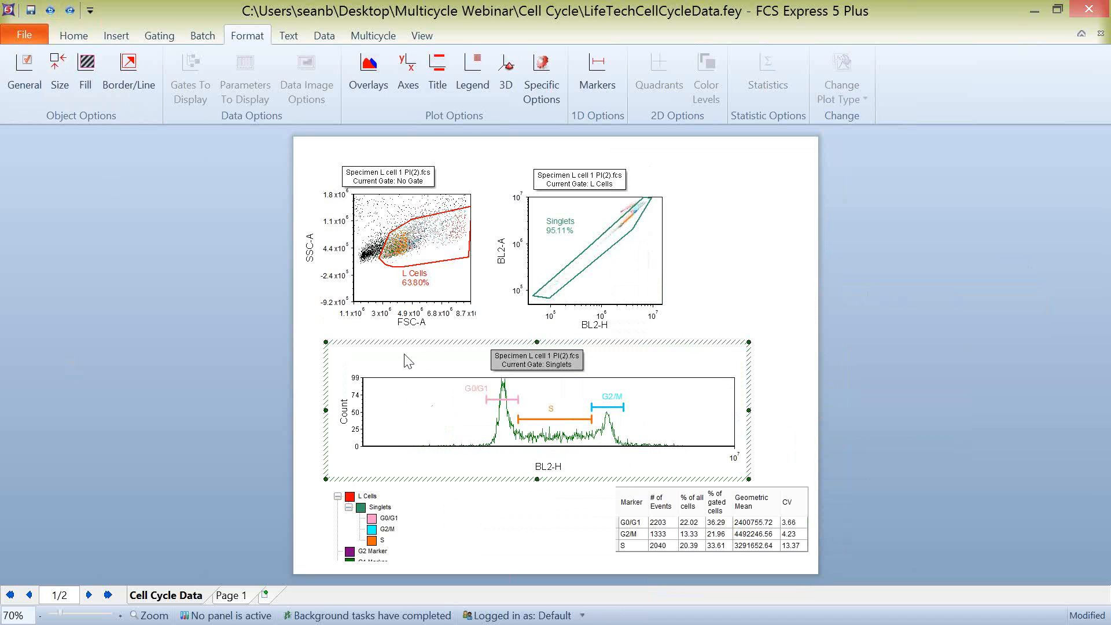
{"action": "left_click", "coordinate": [400, 341]}
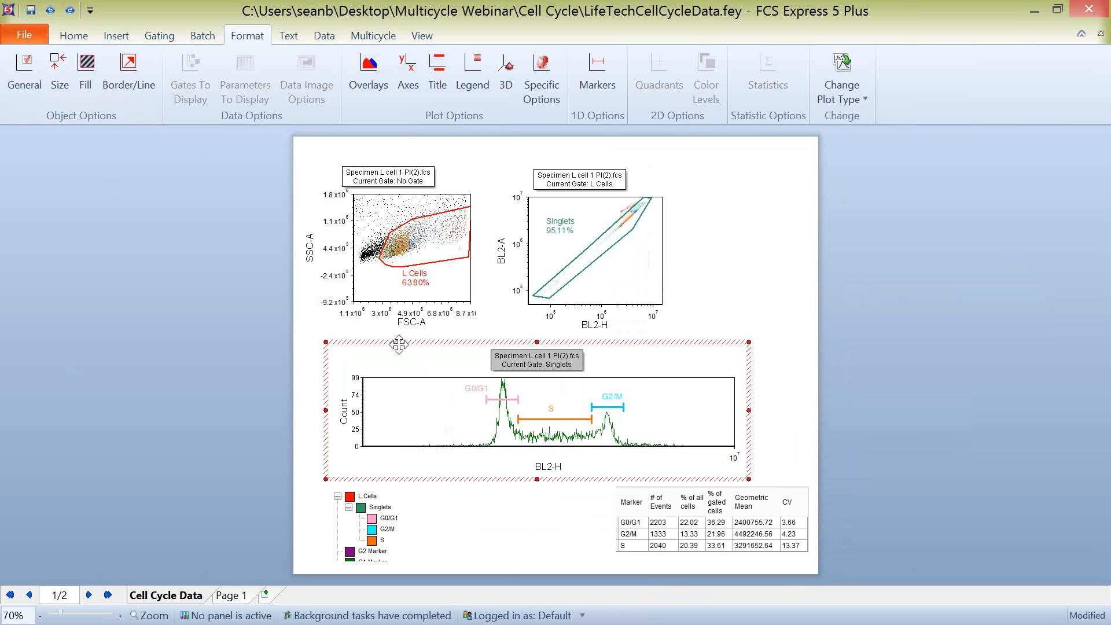
{"action": "key", "text": "ctrl+v"}
{"action": "left_click", "coordinate": [387, 363]}
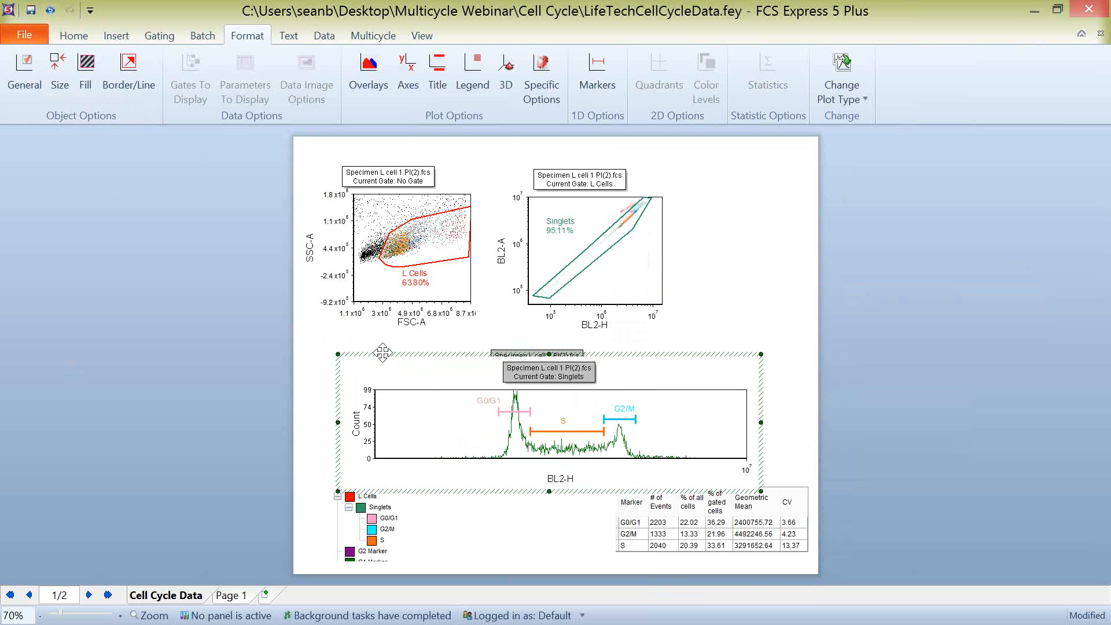
{"action": "left_click_drag", "start_coordinate": [386, 356], "coordinate": [817, 280]}
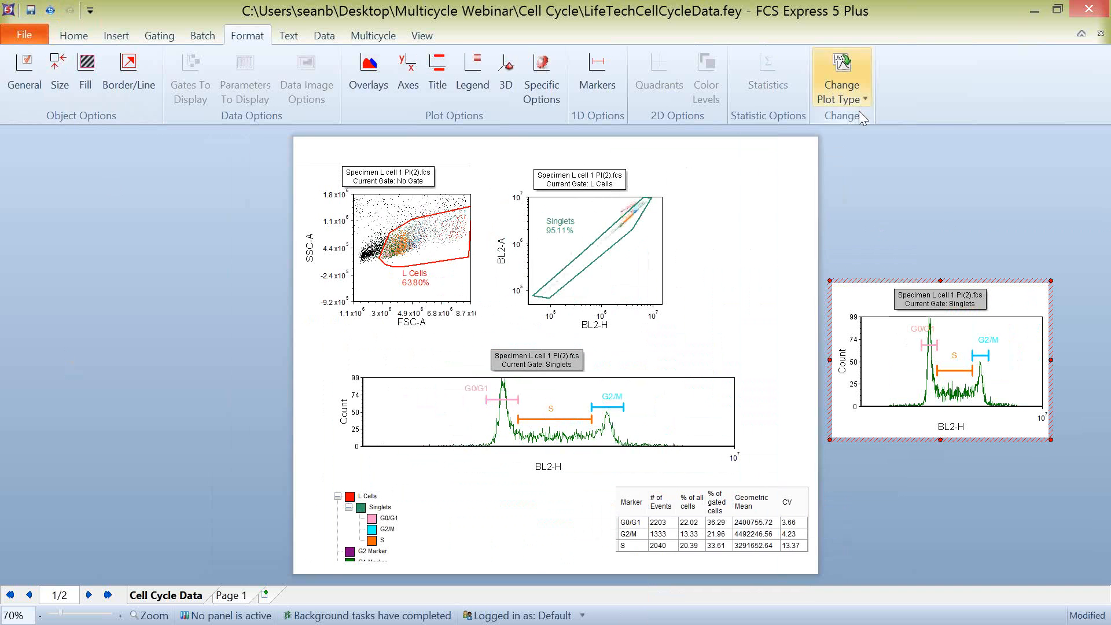
Change the copied histogram's plot type to Multicycle DNA, and place a duplicate of it directly below
{"action": "left_click", "coordinate": [853, 95]}
{"action": "left_click", "coordinate": [867, 144]}
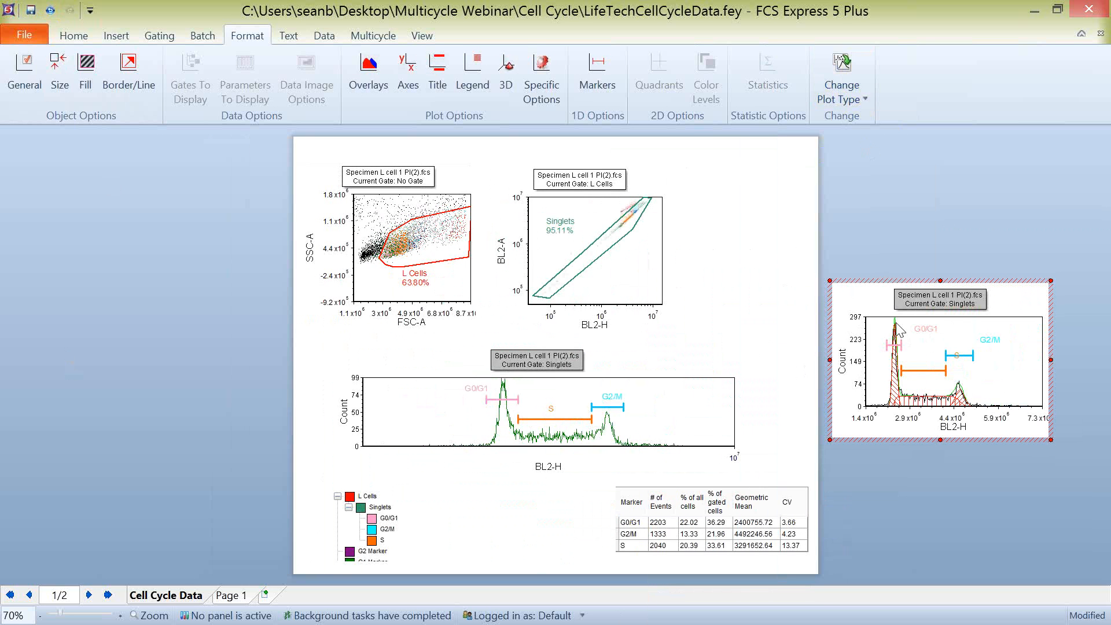
{"action": "left_click_drag", "start_coordinate": [875, 287], "coordinate": [862, 353]}
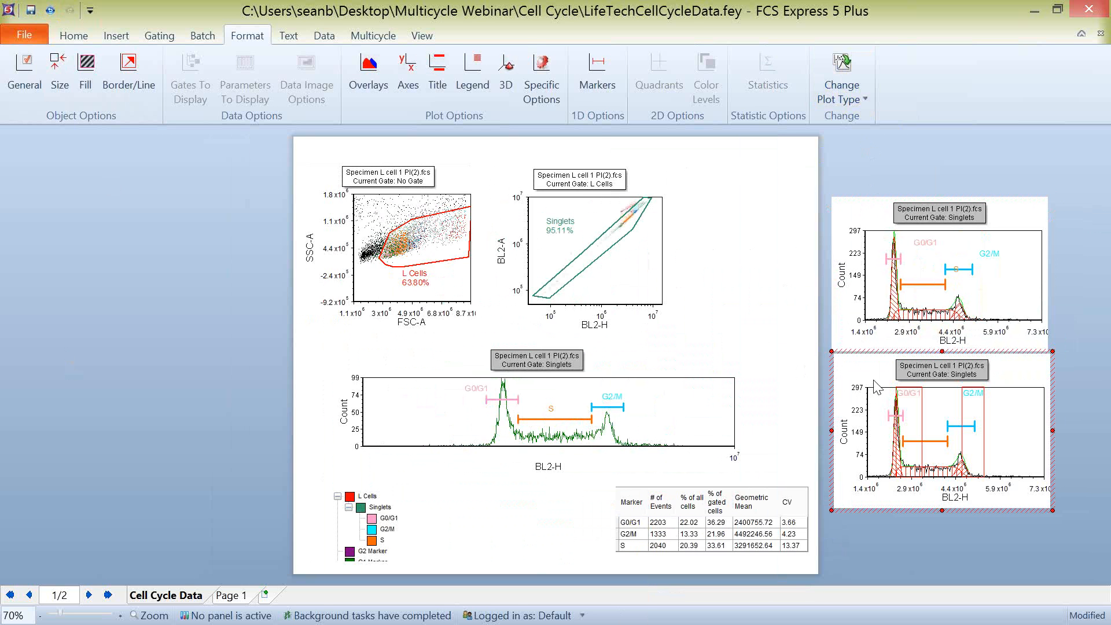
{"action": "left_click", "coordinate": [872, 368]}
Display Model 2 followed by Model 3 on the lower Multicycle DNA plot, for comparison with Model 1 on the upper plot
{"action": "left_click", "coordinate": [885, 220]}
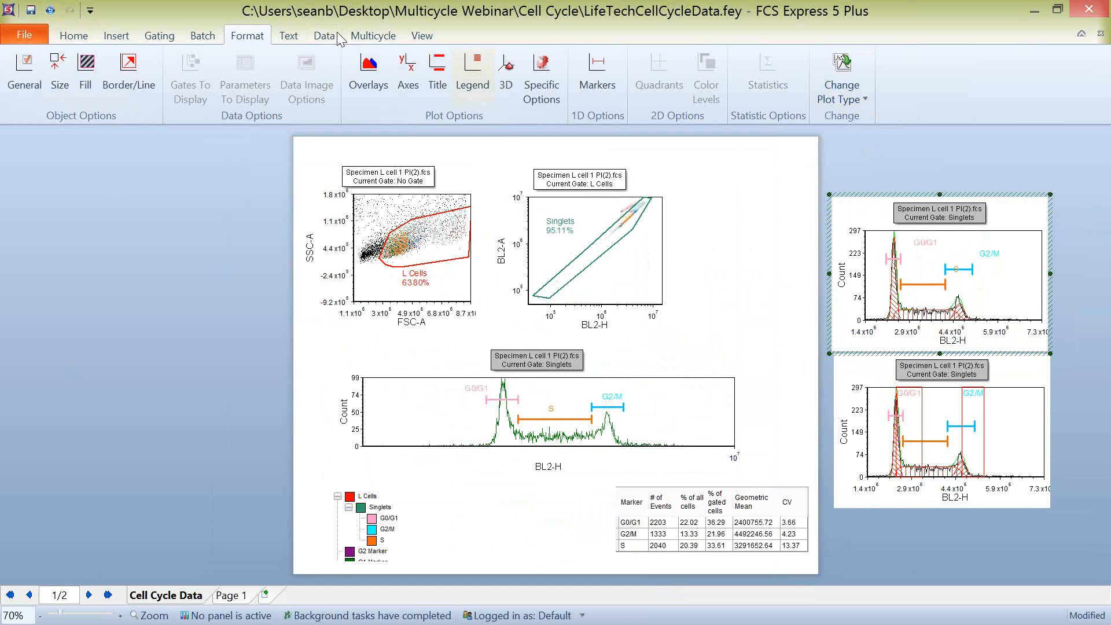
{"action": "left_click", "coordinate": [370, 36]}
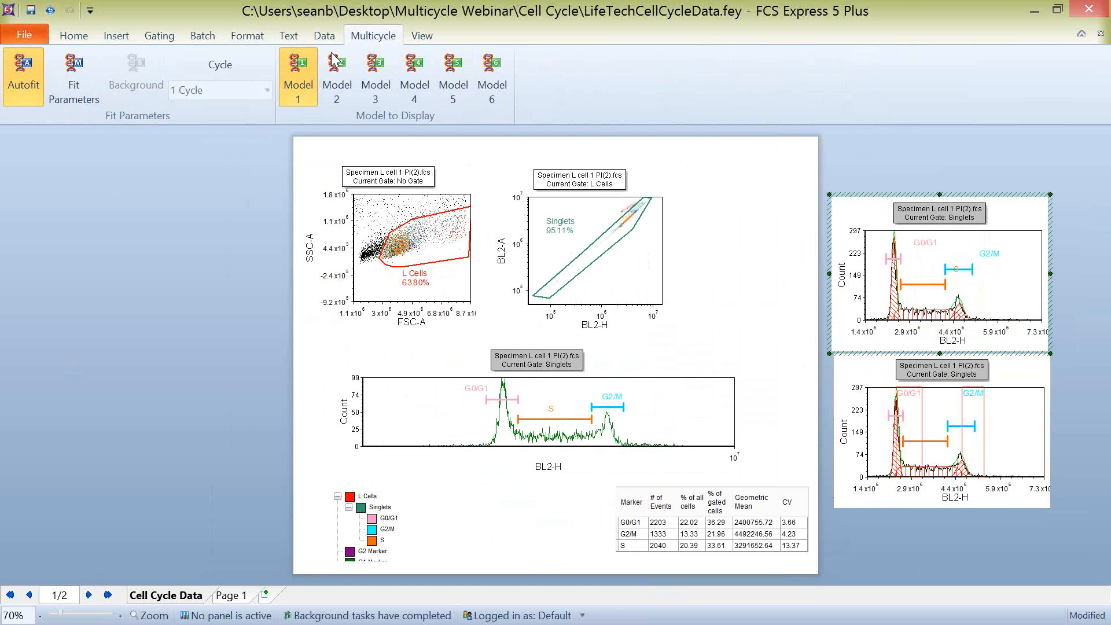
{"action": "left_click", "coordinate": [859, 375]}
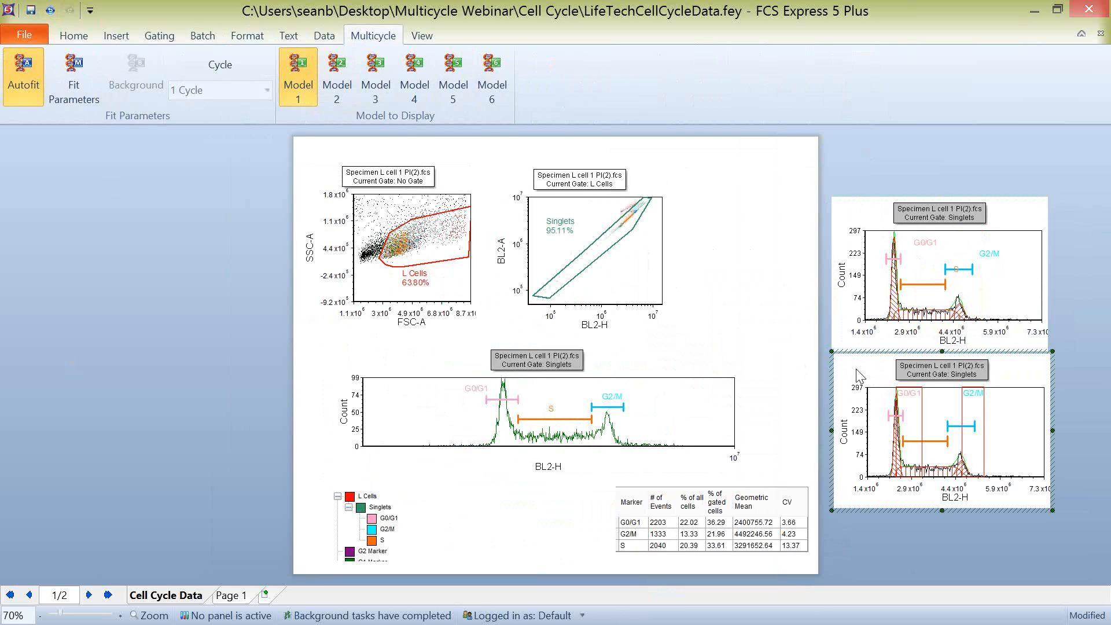
{"action": "left_click", "coordinate": [344, 69]}
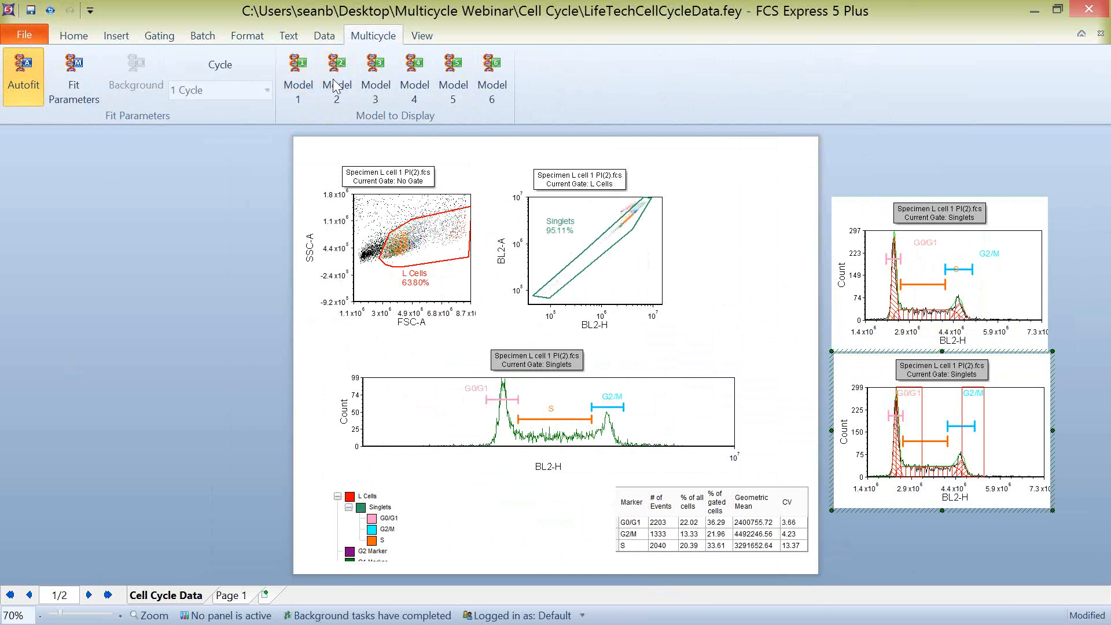
{"action": "left_click", "coordinate": [1053, 365]}
{"action": "left_click", "coordinate": [382, 72]}
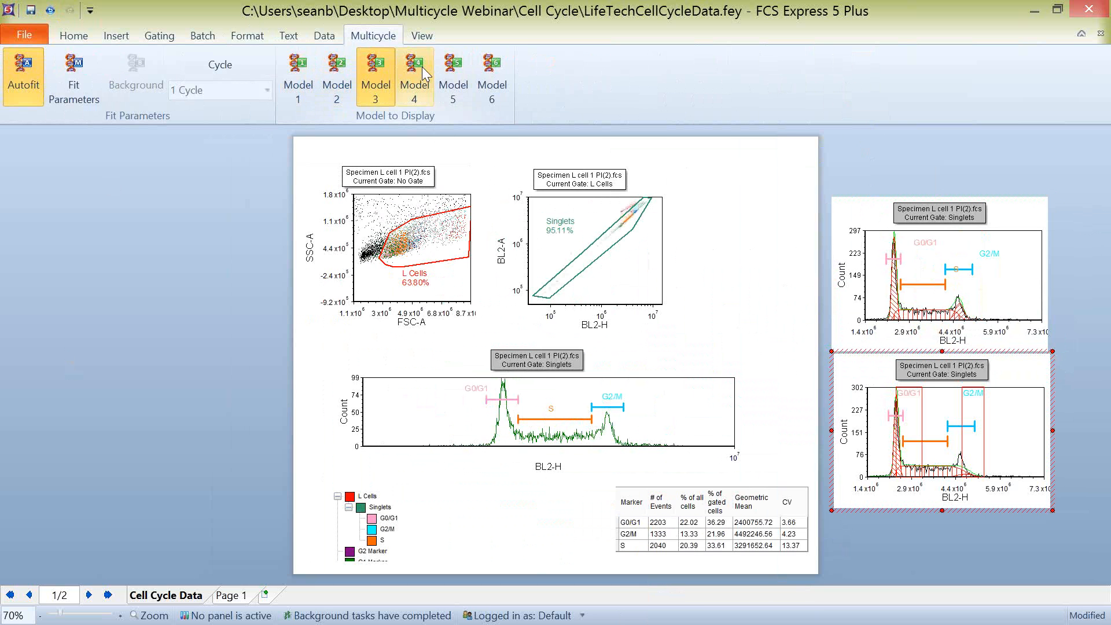
Display Models 4, 5 and 6 in turn on the lower Multicycle DNA plot, leaving Model 6 shown and the plot deselected
{"action": "left_click", "coordinate": [414, 74]}
{"action": "left_click", "coordinate": [453, 72]}
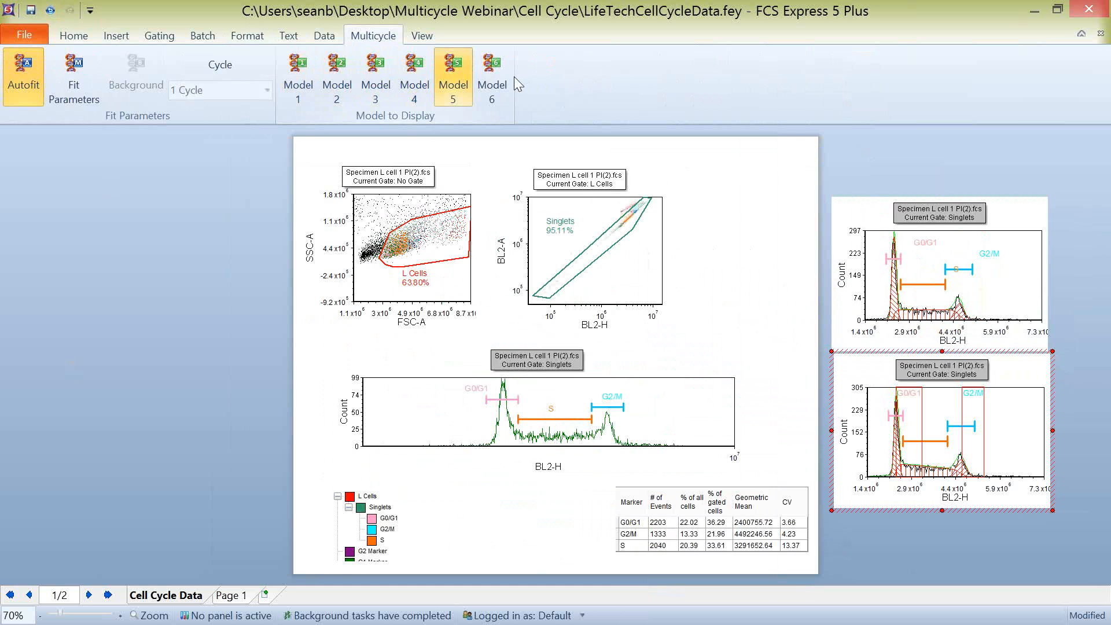
{"action": "left_click", "coordinate": [499, 72]}
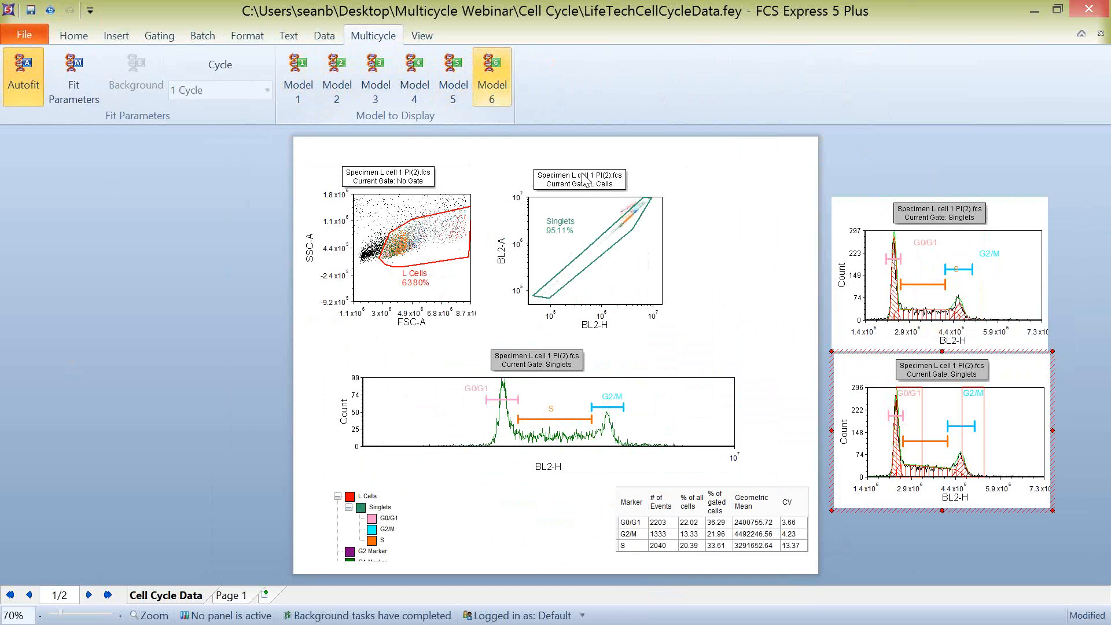
{"action": "left_click", "coordinate": [903, 149]}
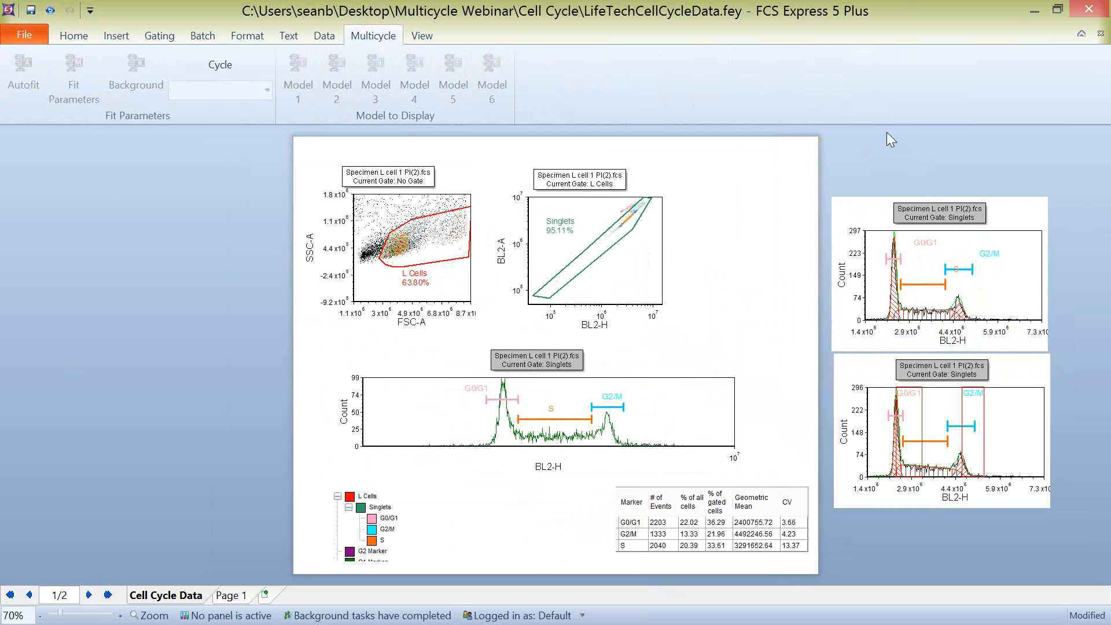
Show the Summary page of the MulticycleWebinar.fey layout
{"action": "left_click", "coordinate": [239, 596]}
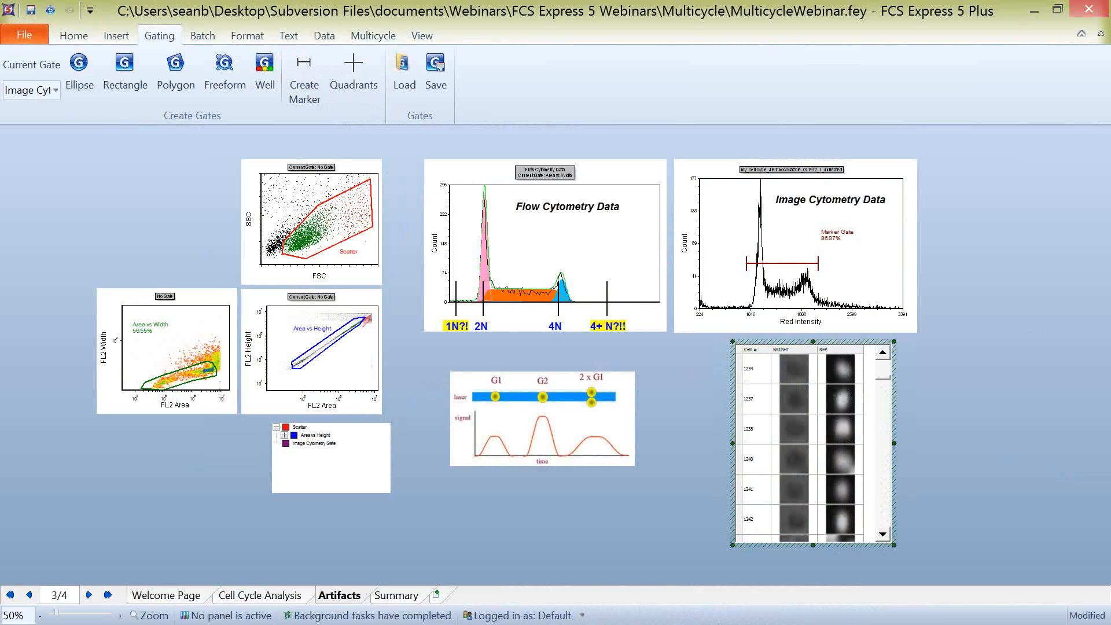
{"action": "left_click", "coordinate": [382, 593]}
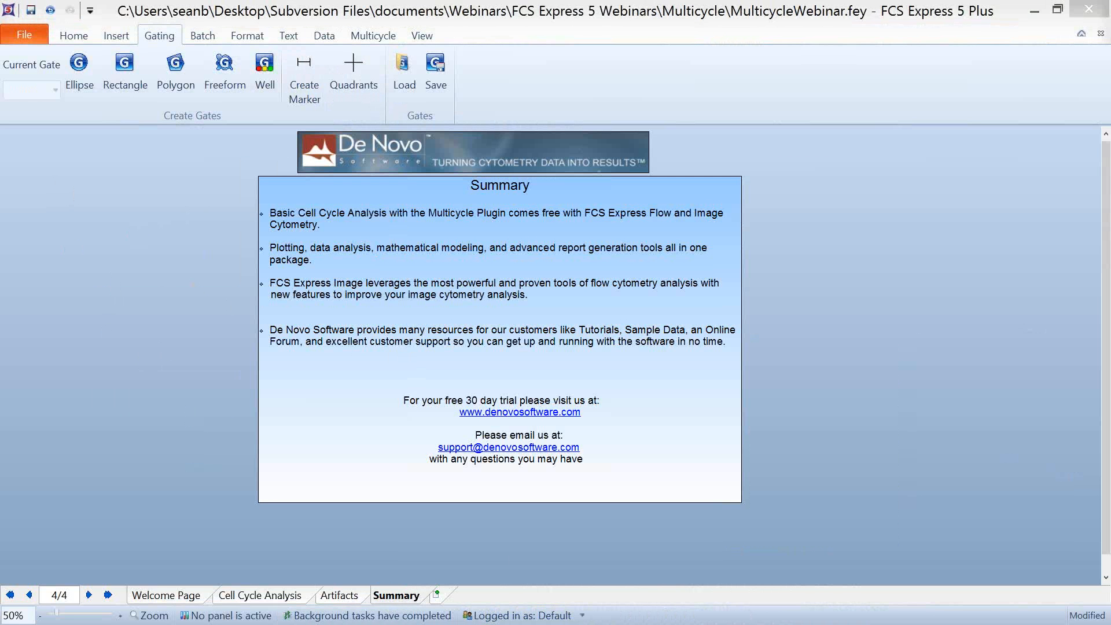
Switch to the web browser, search the De Novo Software site for "multicycle", and look through the FCS Express DNA analysis page
{"action": "key", "text": "alt+Tab"}
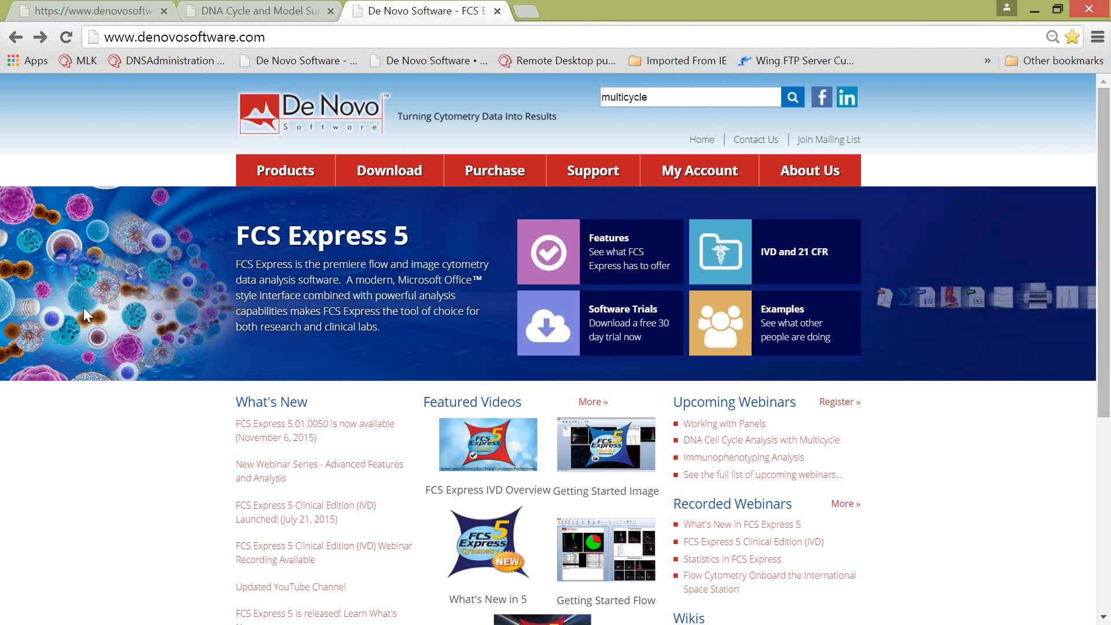
{"action": "left_click", "coordinate": [665, 101]}
{"action": "double_click", "coordinate": [673, 97]}
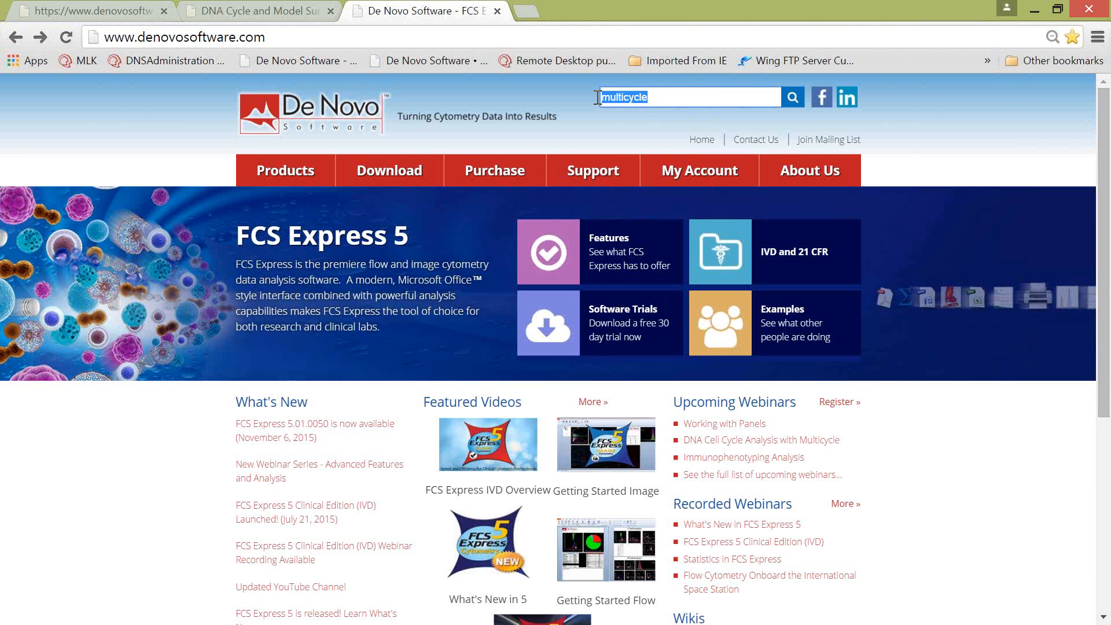
{"action": "left_click", "coordinate": [795, 97]}
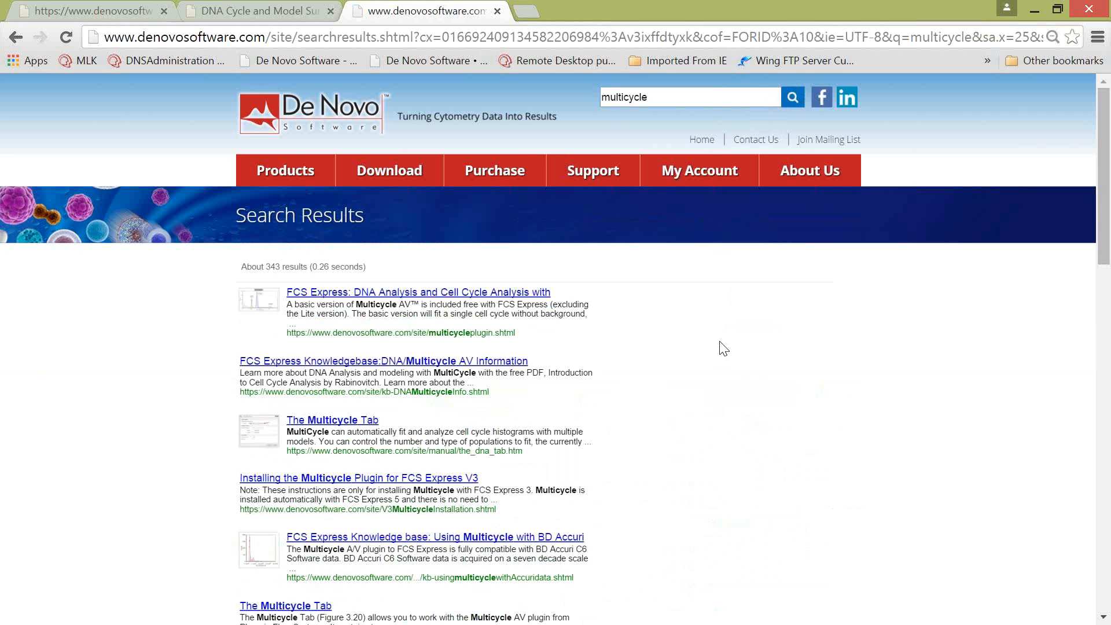
{"action": "left_click", "coordinate": [412, 293]}
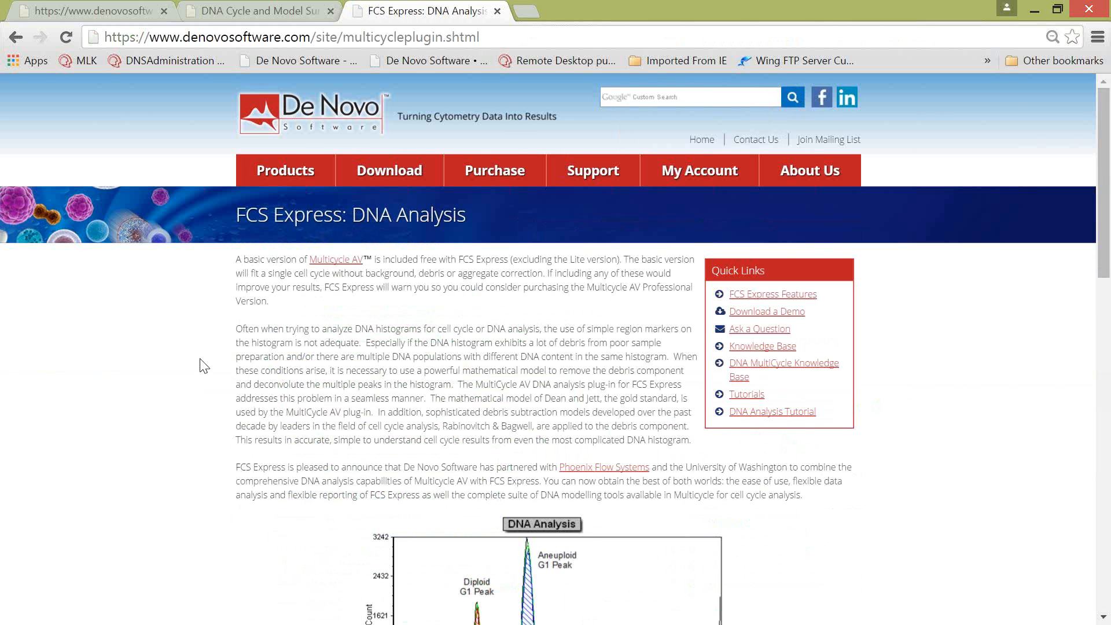
{"action": "scroll", "coordinate": [204, 366], "scroll_direction": "down", "scroll_amount": 5}
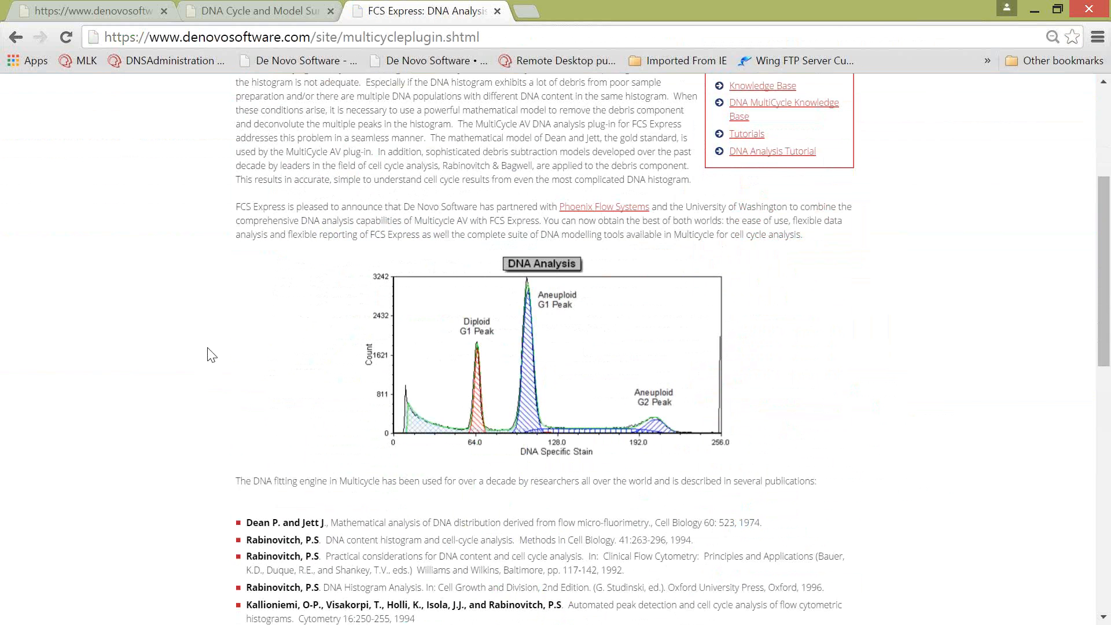
{"action": "scroll", "coordinate": [211, 354], "scroll_direction": "up", "scroll_amount": 5}
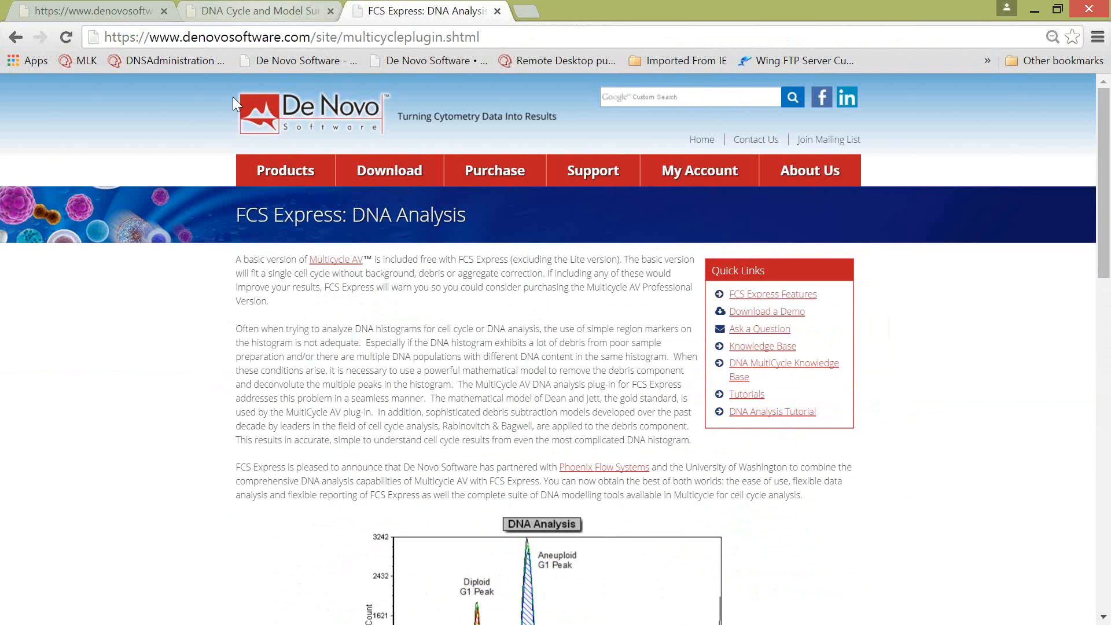
Review the MultiCycle AV Cell Cycle Data Display Explained PDF, from the overview to the description of fitting models 1-6
{"action": "left_click", "coordinate": [129, 11]}
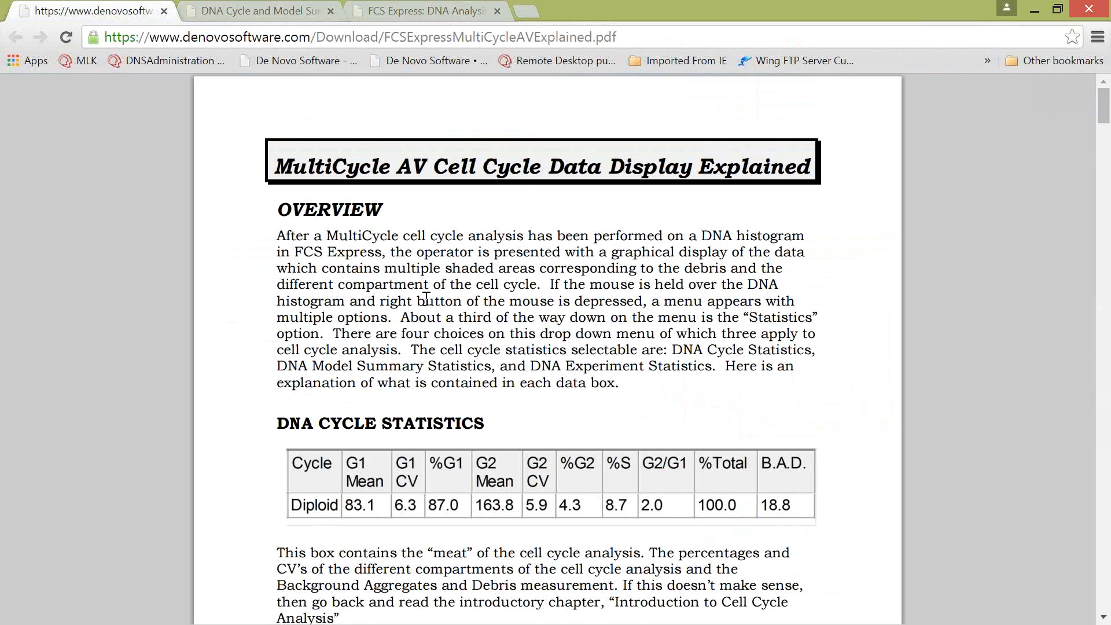
{"action": "scroll", "coordinate": [425, 300], "scroll_direction": "down", "scroll_amount": 9}
{"action": "scroll", "coordinate": [423, 297], "scroll_direction": "down", "scroll_amount": 6}
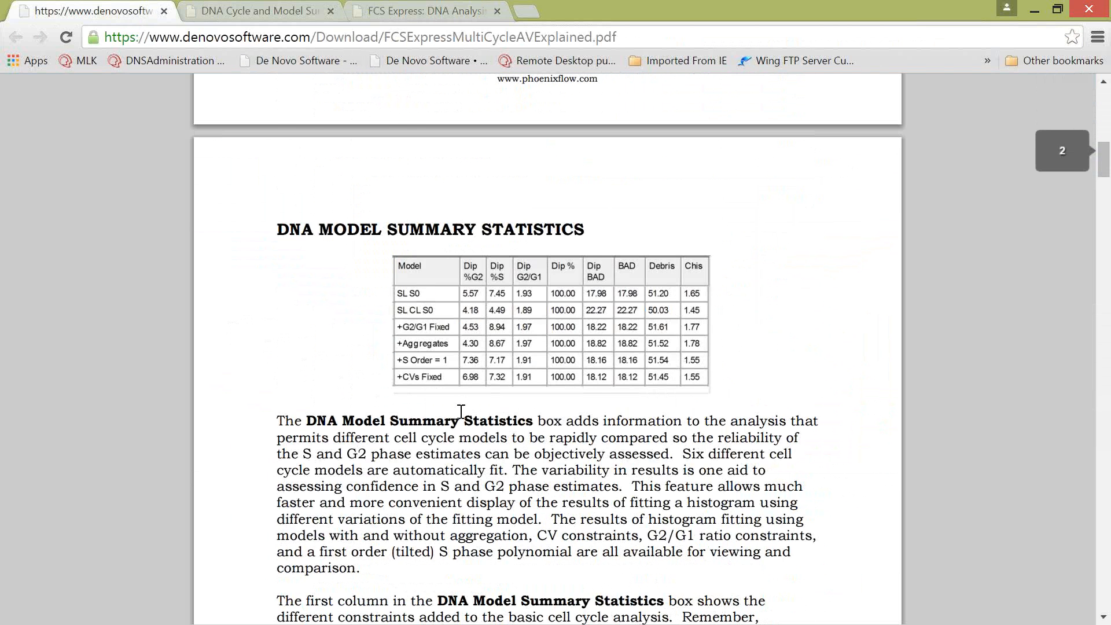
{"action": "scroll", "coordinate": [458, 419], "scroll_direction": "down", "scroll_amount": 2}
{"action": "scroll", "coordinate": [437, 417], "scroll_direction": "down", "scroll_amount": 4}
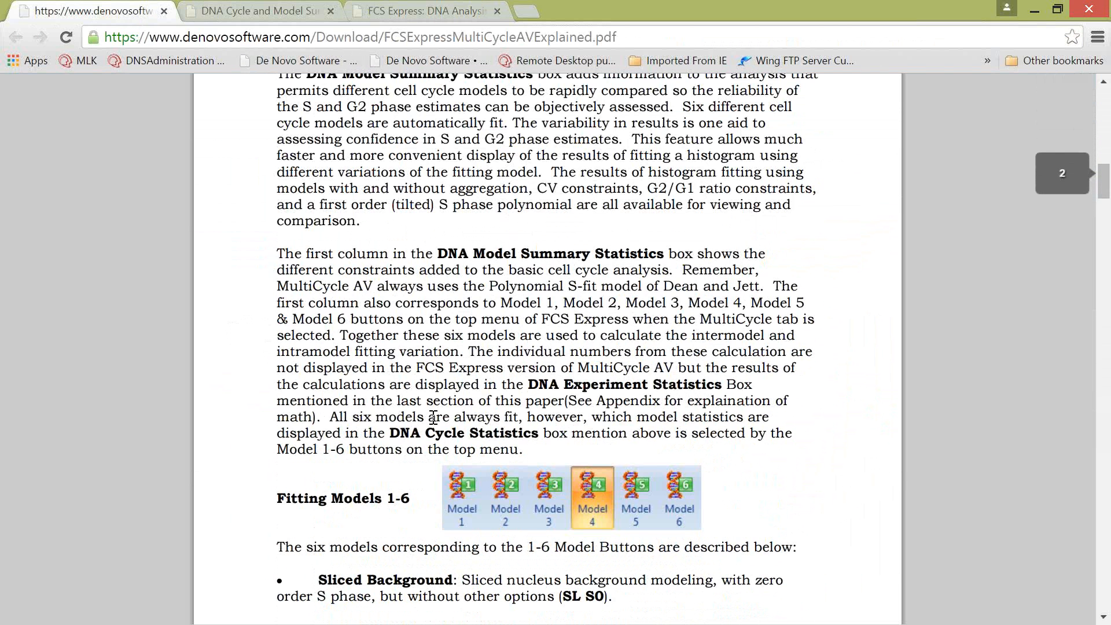
{"action": "scroll", "coordinate": [375, 438], "scroll_direction": "up", "scroll_amount": 2}
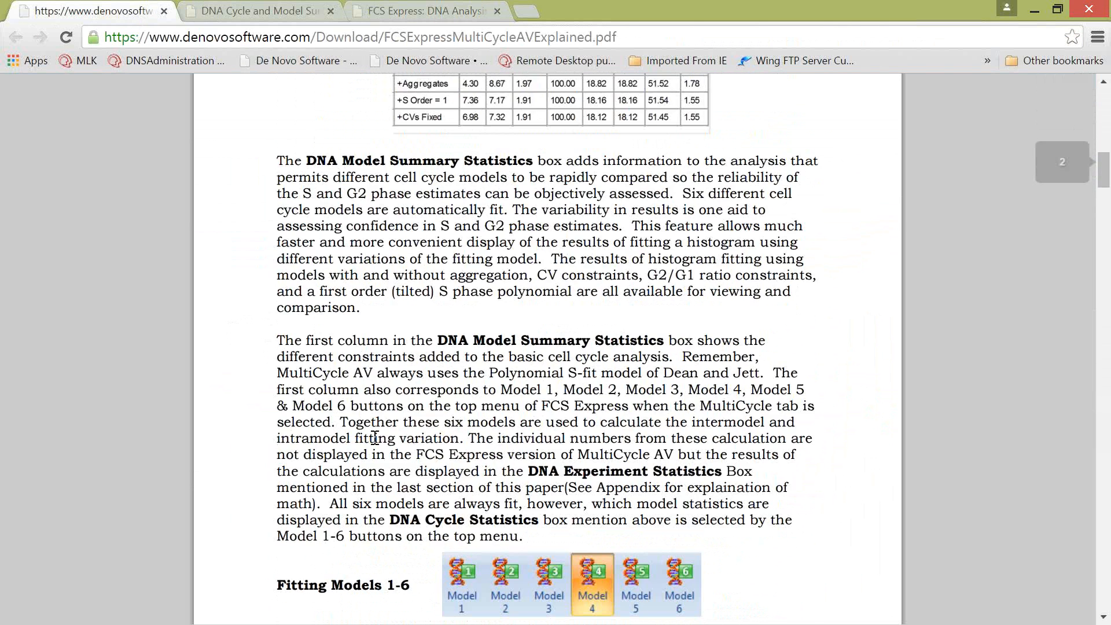
{"action": "scroll", "coordinate": [375, 438], "scroll_direction": "up", "scroll_amount": 16}
{"action": "scroll", "coordinate": [376, 455], "scroll_direction": "up", "scroll_amount": 4}
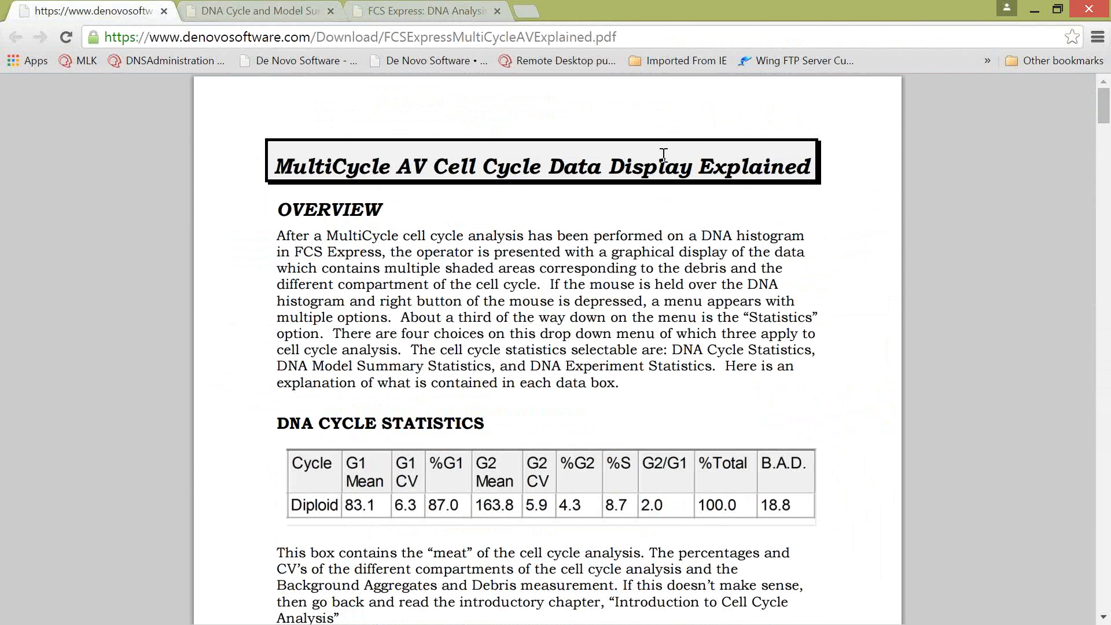
Review the cycle and model tables in the online DNA Cycle and Model Summary Reference
{"action": "left_click", "coordinate": [272, 11]}
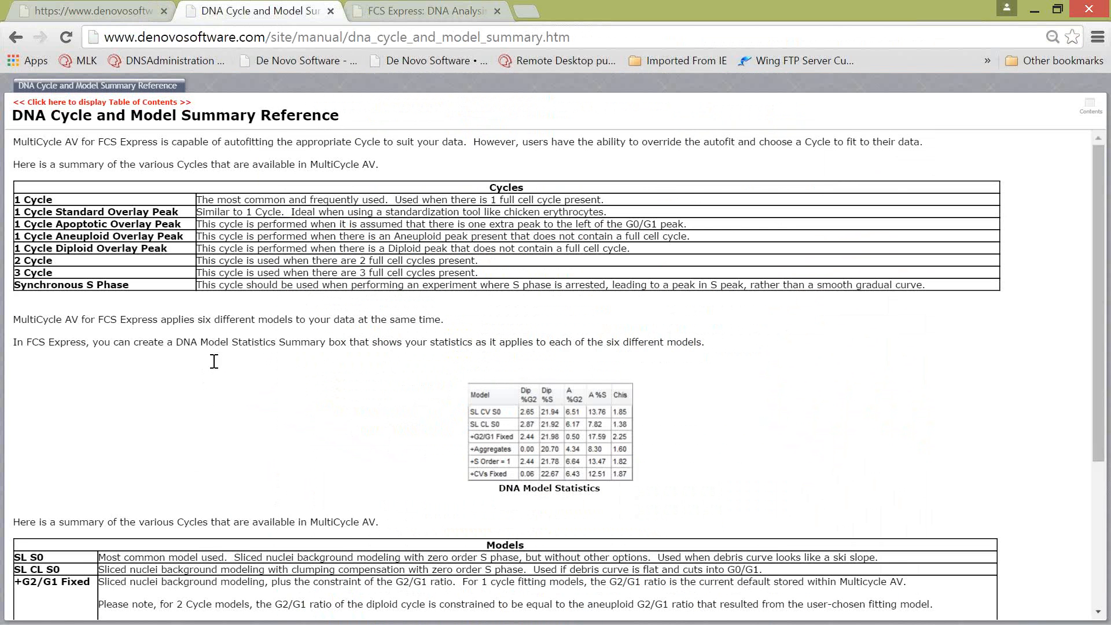
{"action": "scroll", "coordinate": [227, 369], "scroll_direction": "down", "scroll_amount": 4}
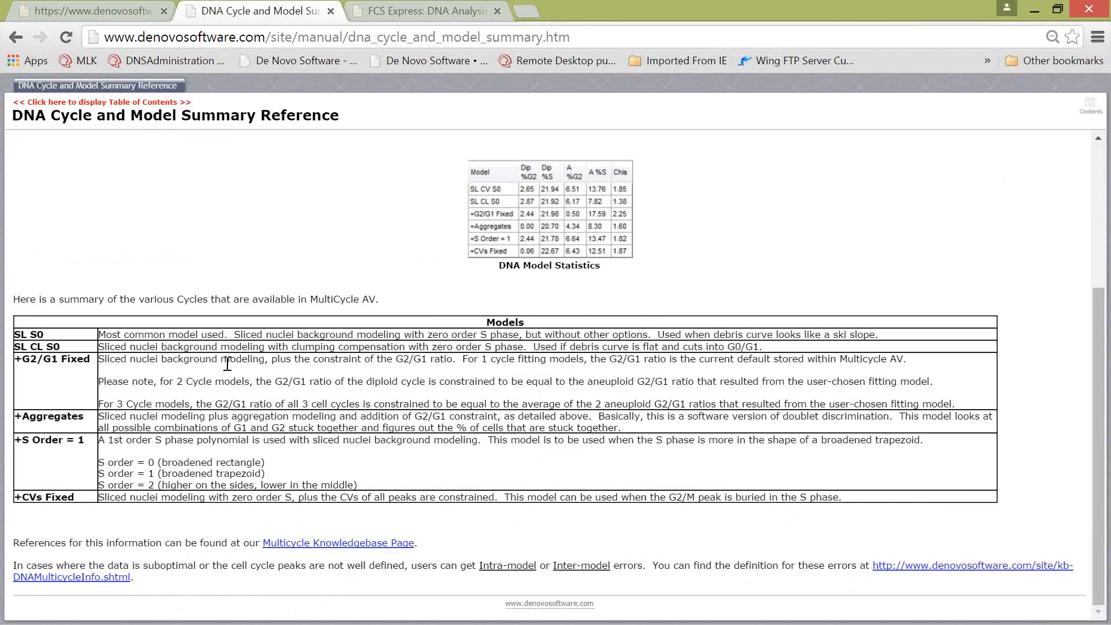
{"action": "scroll", "coordinate": [275, 301], "scroll_direction": "up", "scroll_amount": 5}
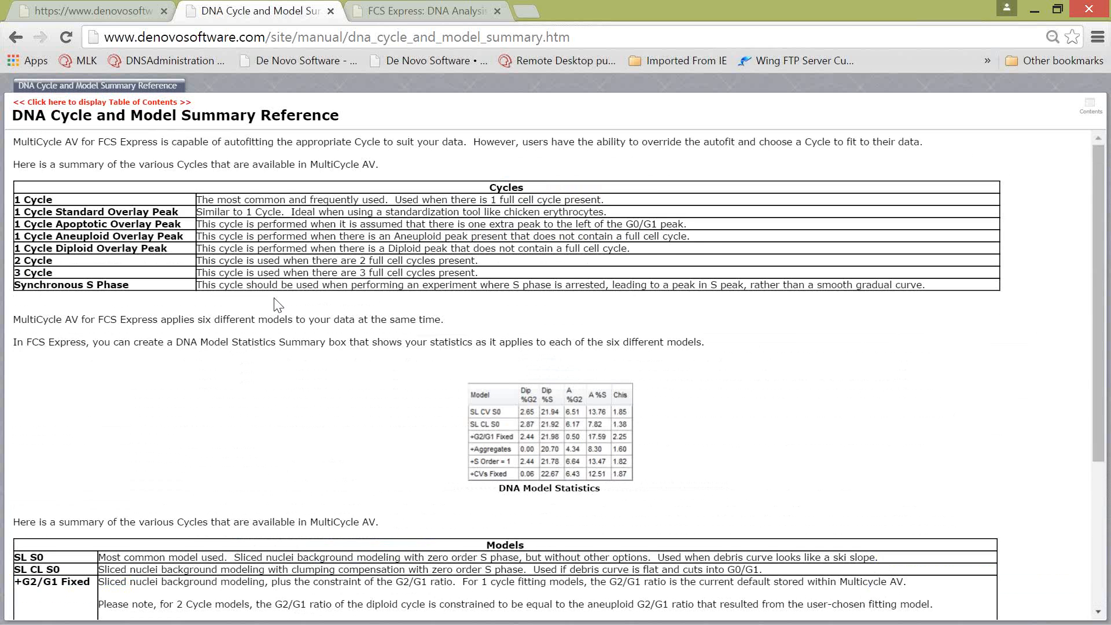
Return from the DNA analysis page to the De Novo Software home page, and minimize the browser to get back to FCS Express
{"action": "left_click", "coordinate": [409, 18]}
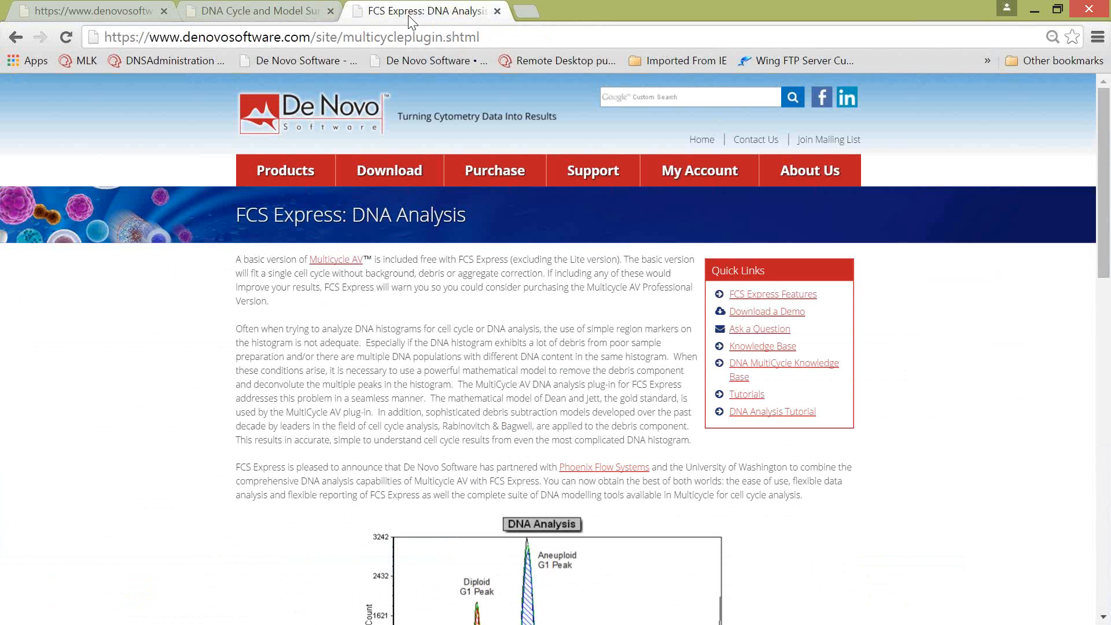
{"action": "left_click", "coordinate": [290, 110]}
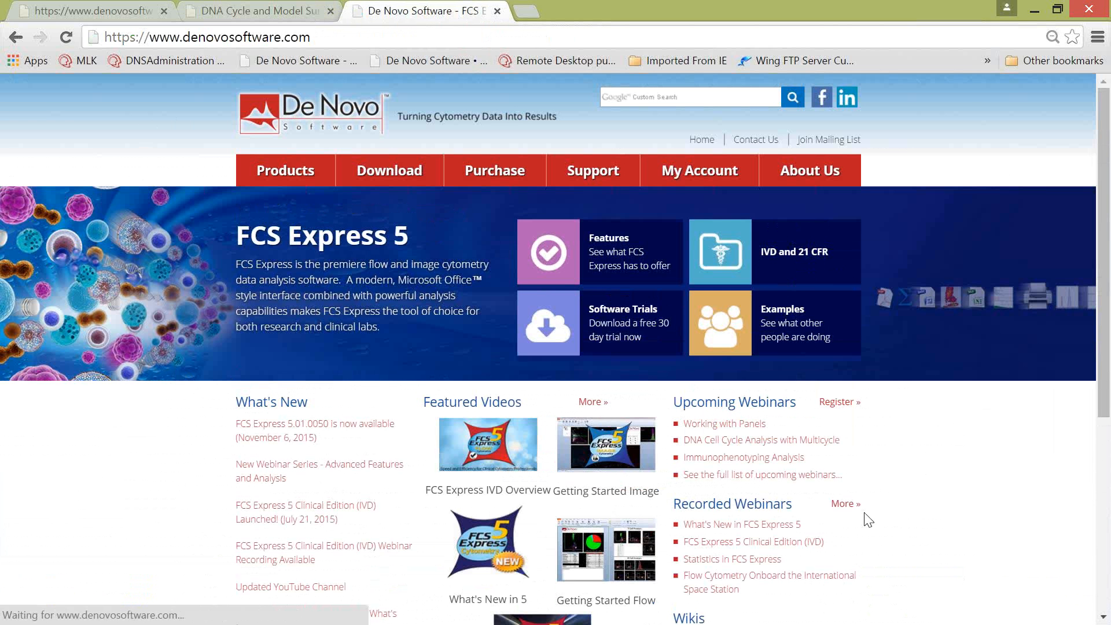
{"action": "left_click", "coordinate": [1036, 9]}
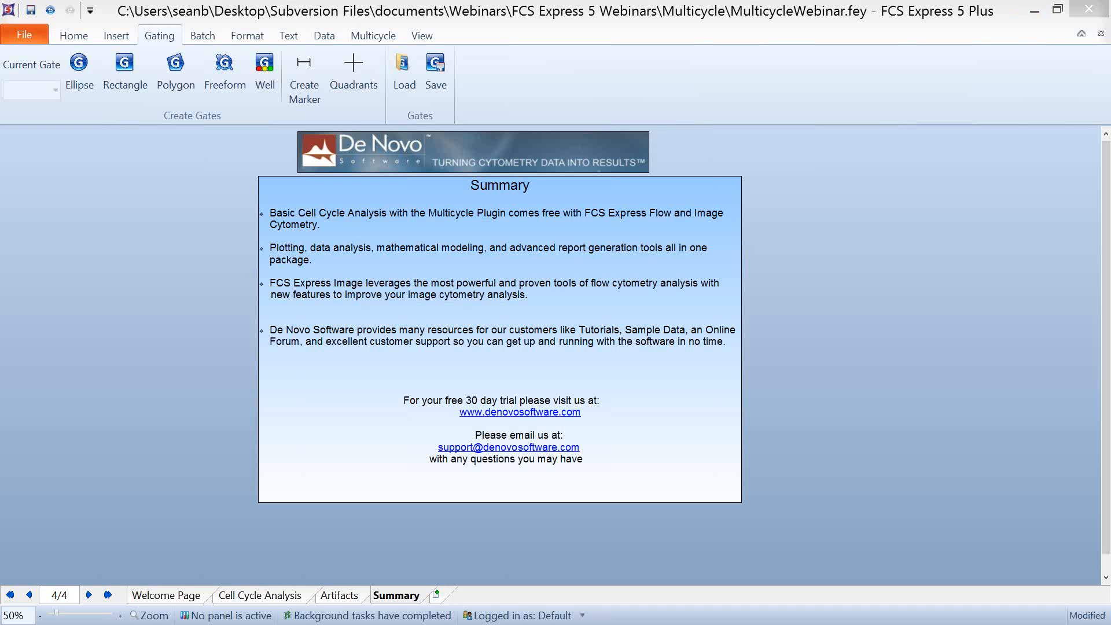